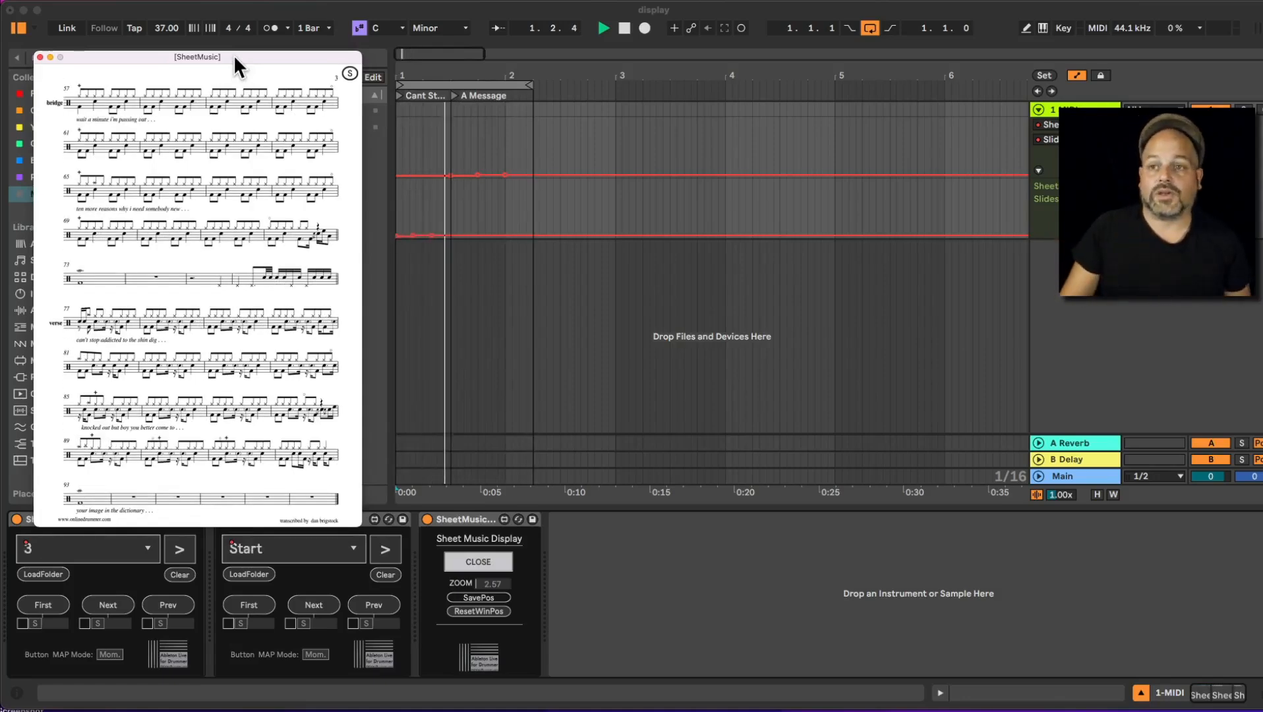
- Move the SheetMusic window higher up and magnify the arrangement timeline around the first two bars
mouse_move(235, 56)
mouse_down()
mouse_move(602, 40)
mouse_move(274, 84)
mouse_move(228, 32)
mouse_move(244, 33)
mouse_up()
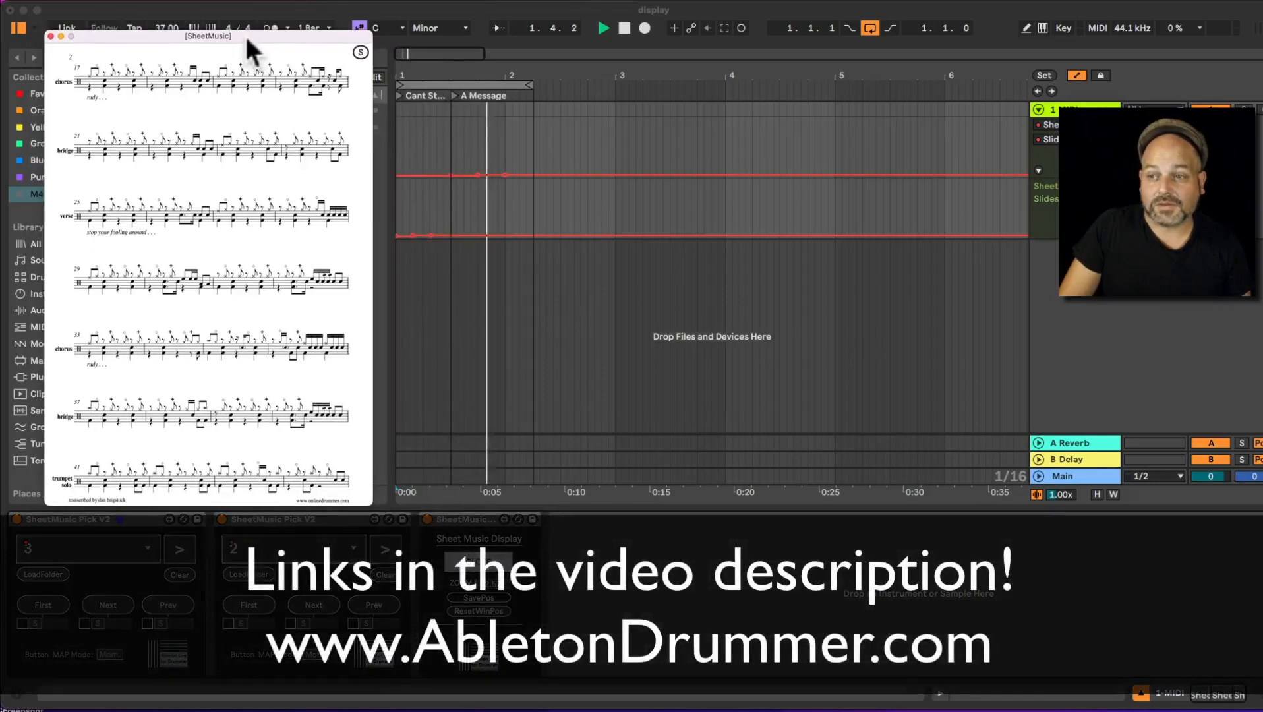
click(409, 71)
drag(410, 72, 412, 132)
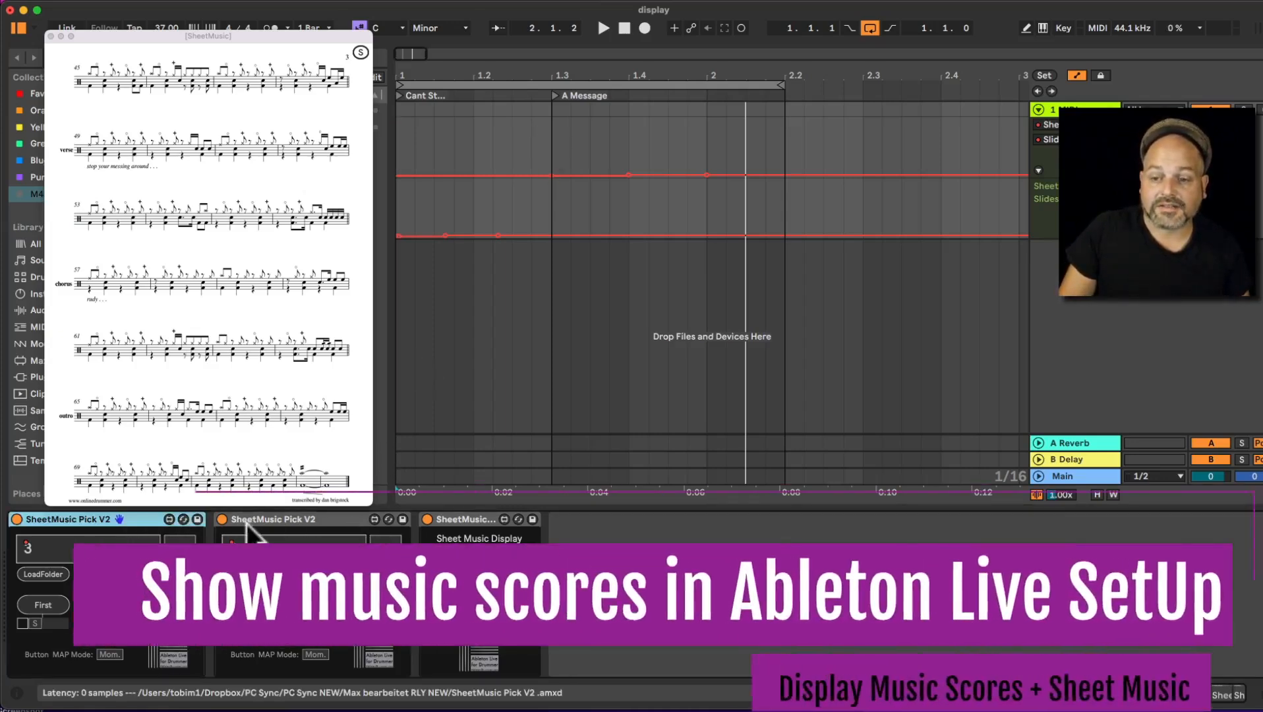
- Show page 1 from the first SheetMusic Pick device and expand the loaded slides overview of both Pick devices
click(303, 521)
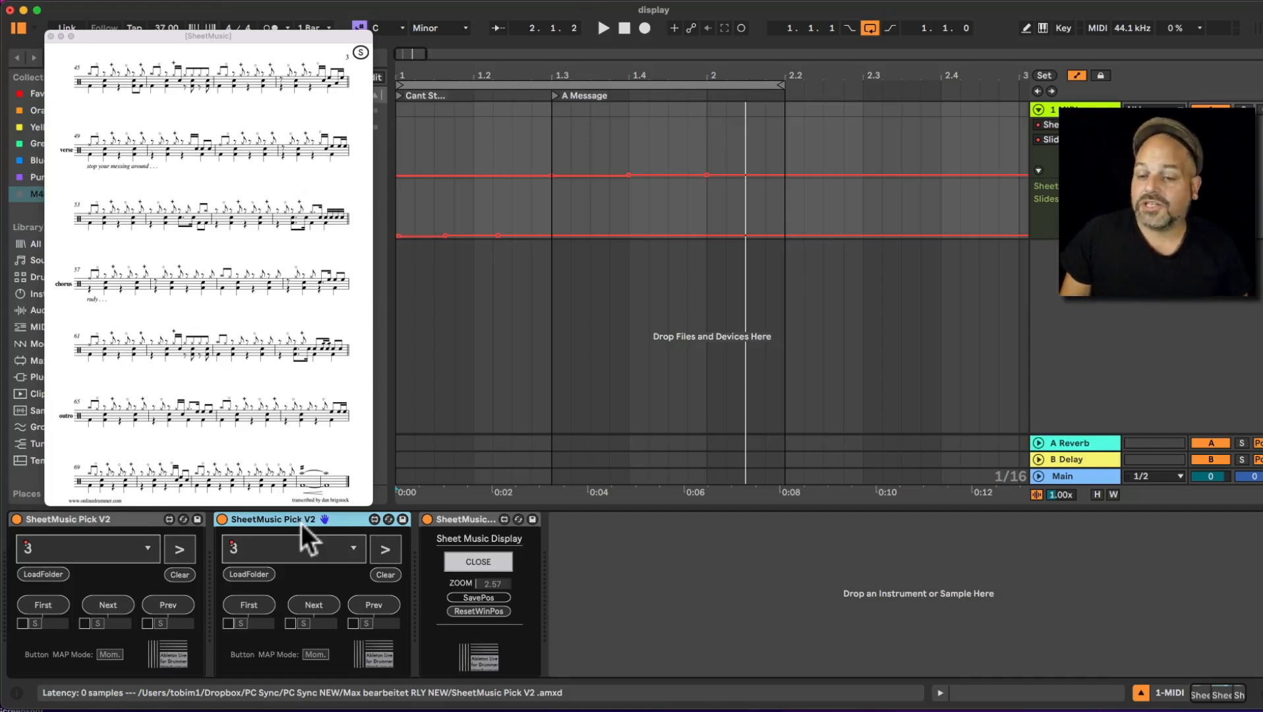
click(80, 517)
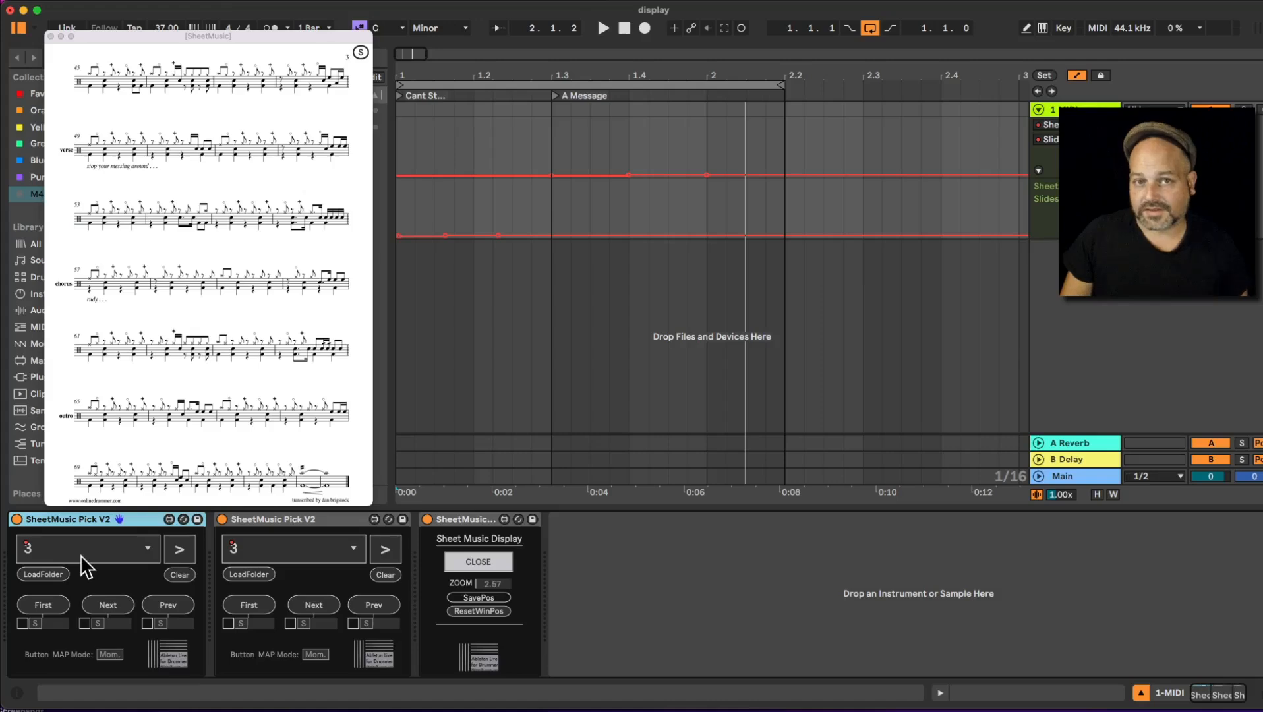
click(101, 546)
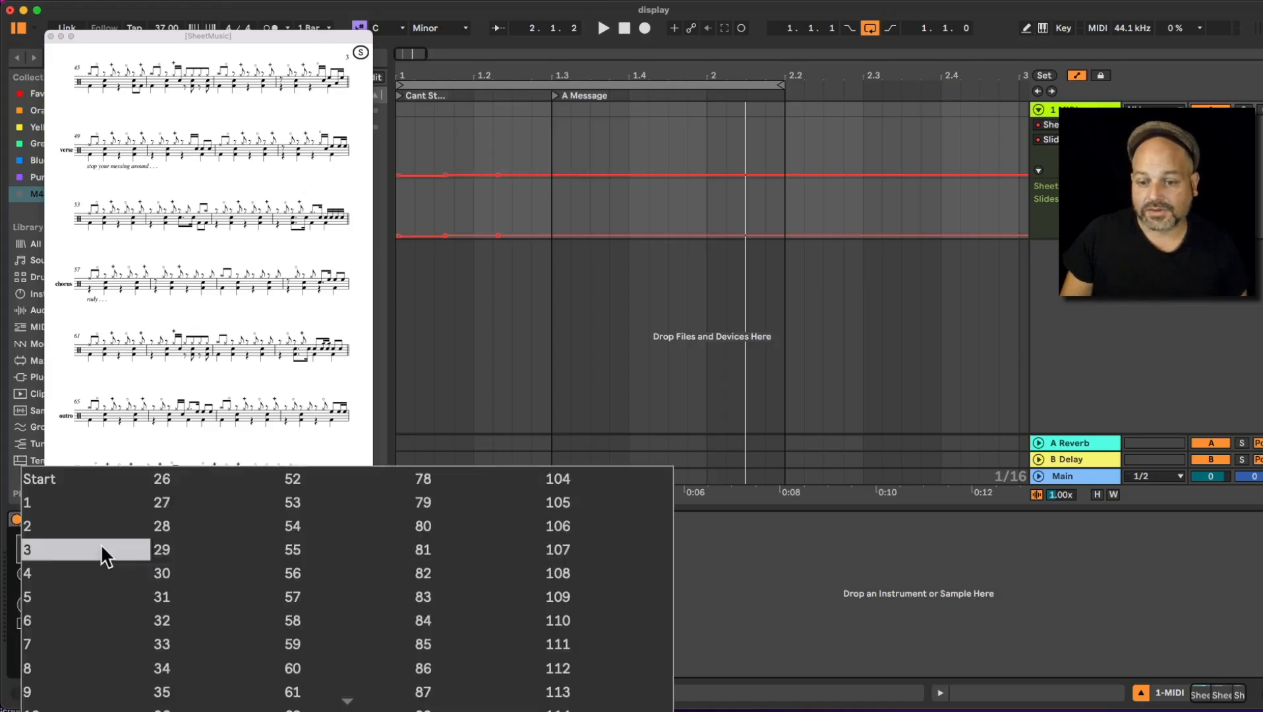
click(100, 500)
click(179, 550)
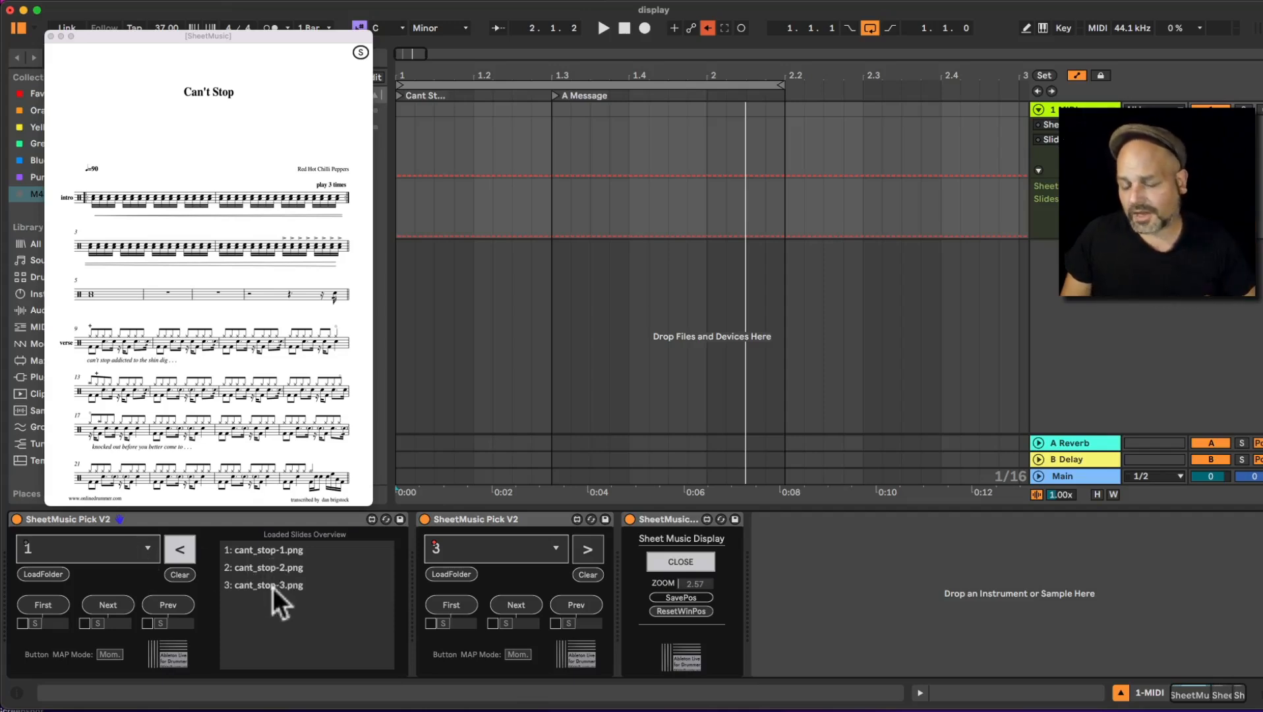
click(587, 550)
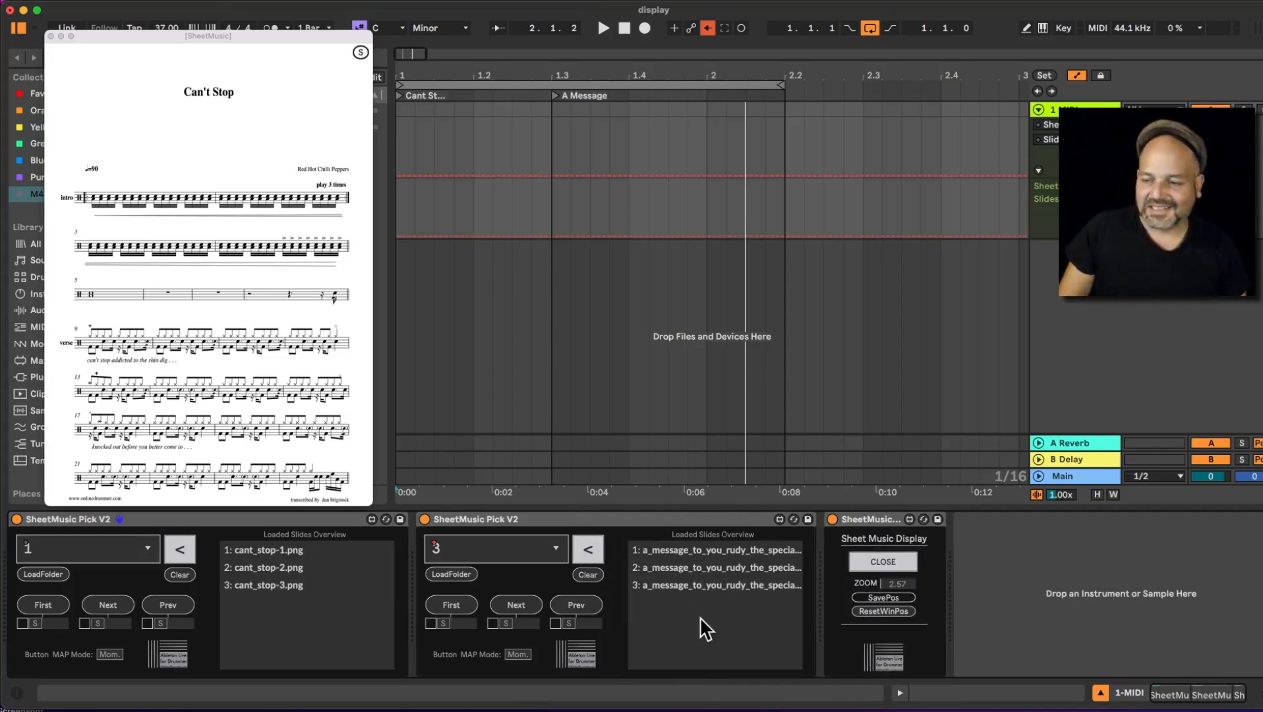
- Delete both SheetMusic Pick devices and the Sheet Music Display device from the MIDI track, and switch to Session View
click(613, 523)
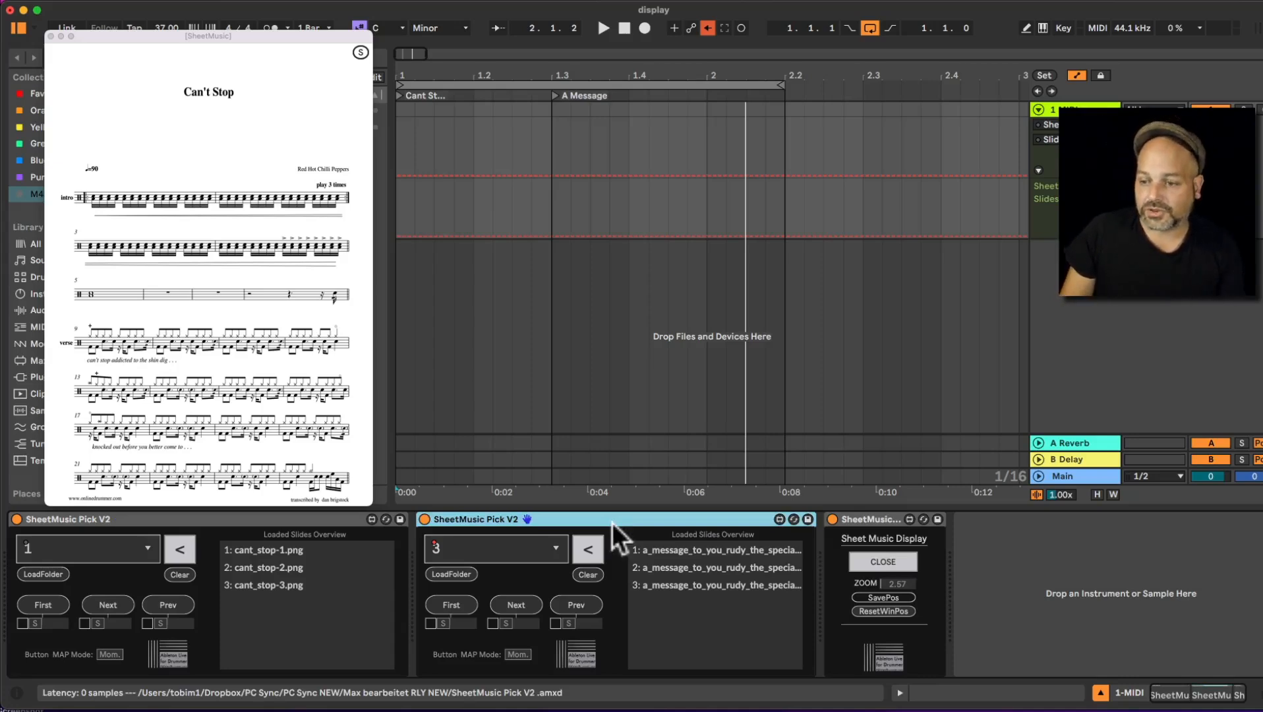
key(Delete)
click(187, 520)
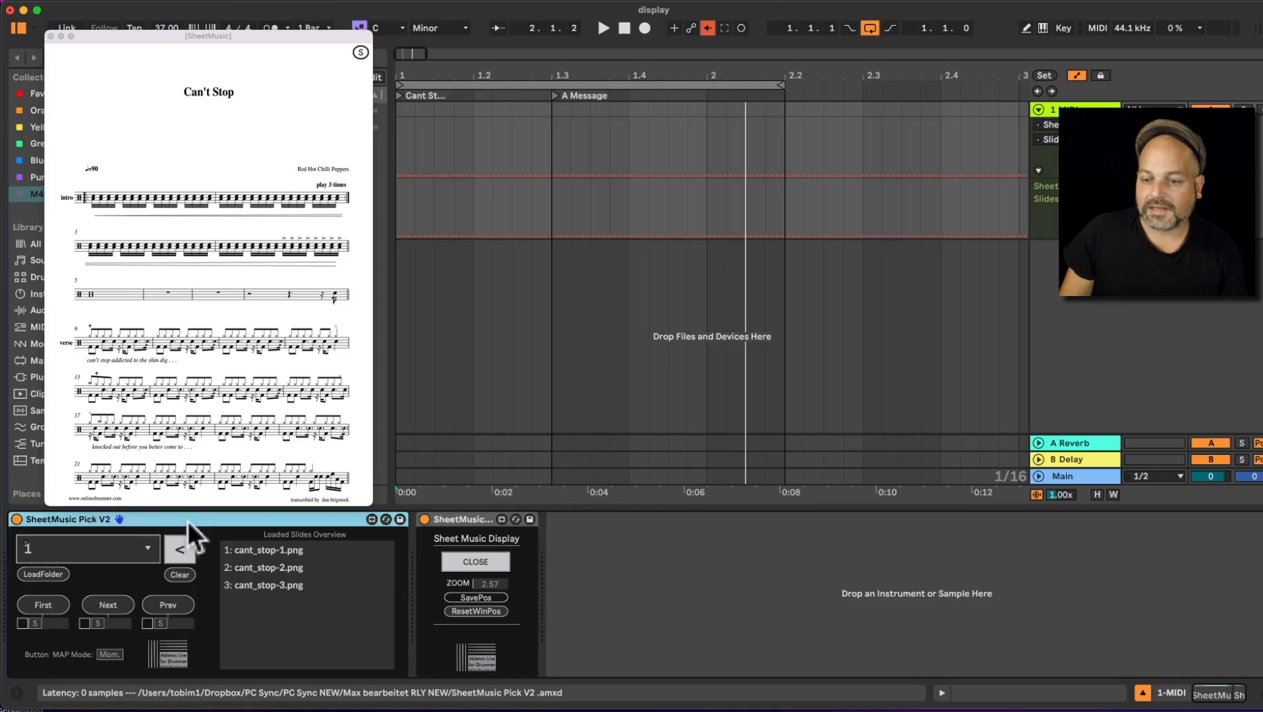
key(Delete)
key(Delete)
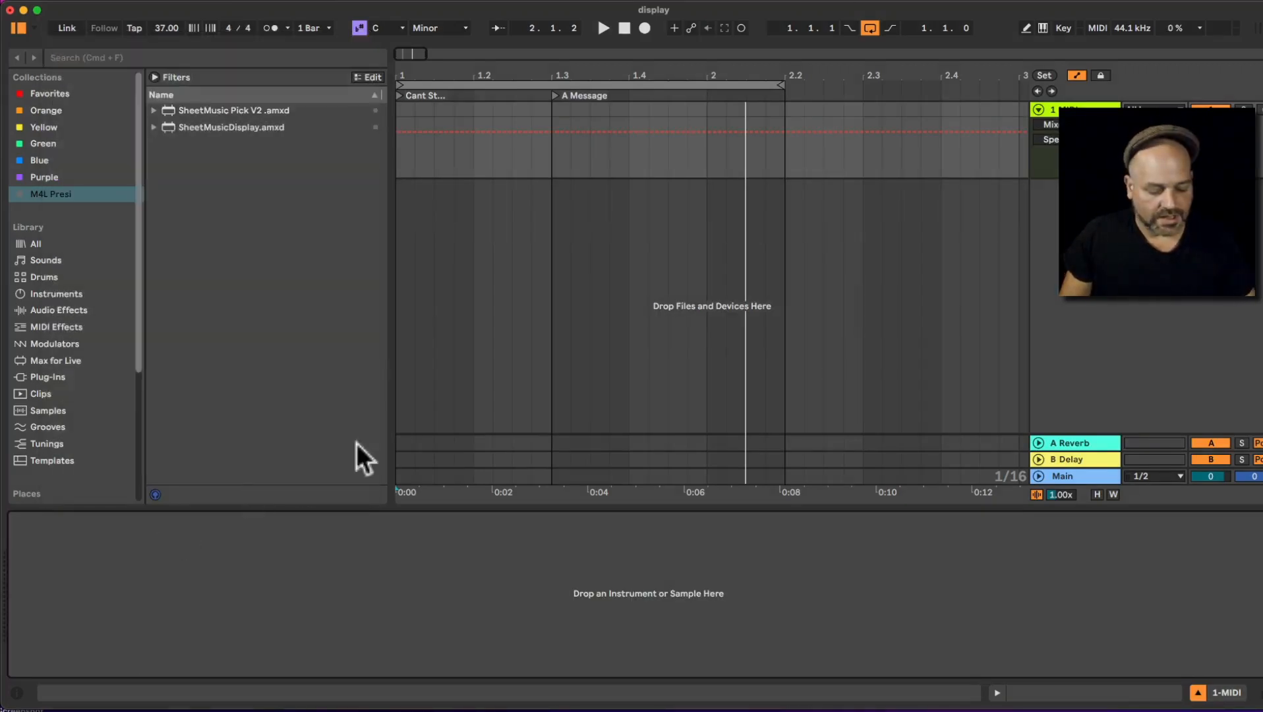
key(Tab)
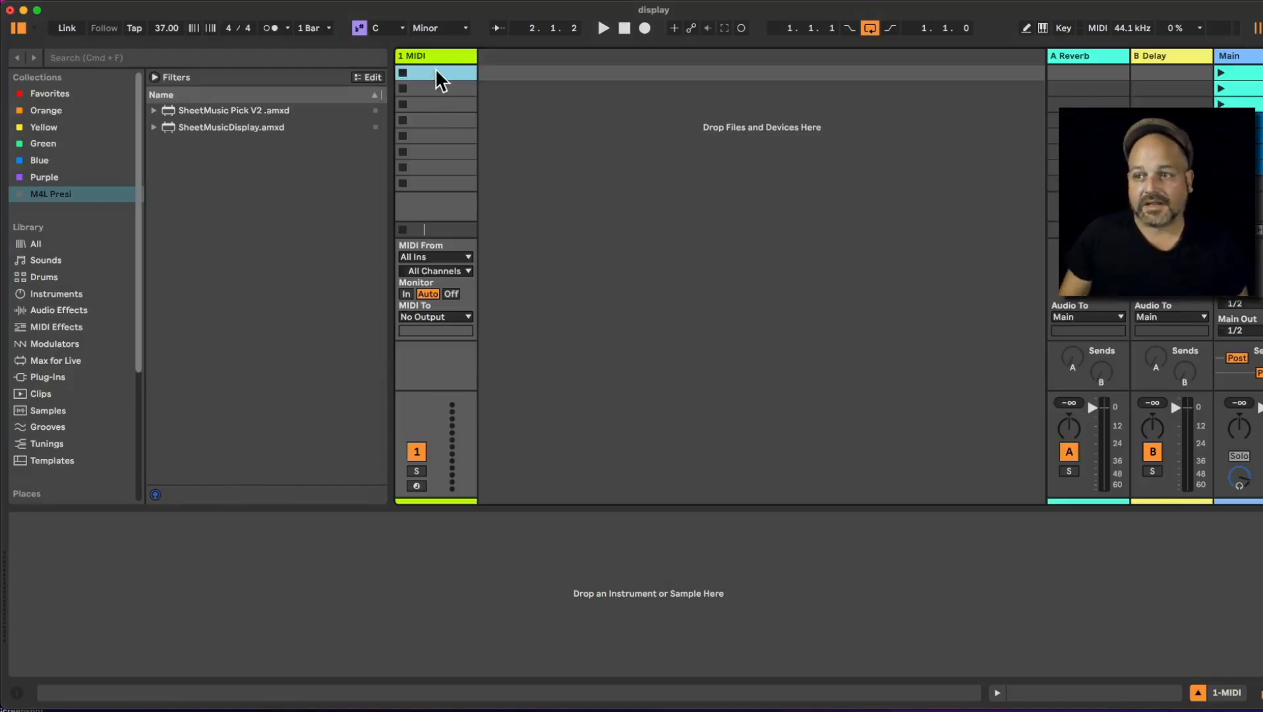
- Add the SheetMusic Pick V2 device from the M4L Presi collection to the MIDI track
click(209, 129)
click(210, 110)
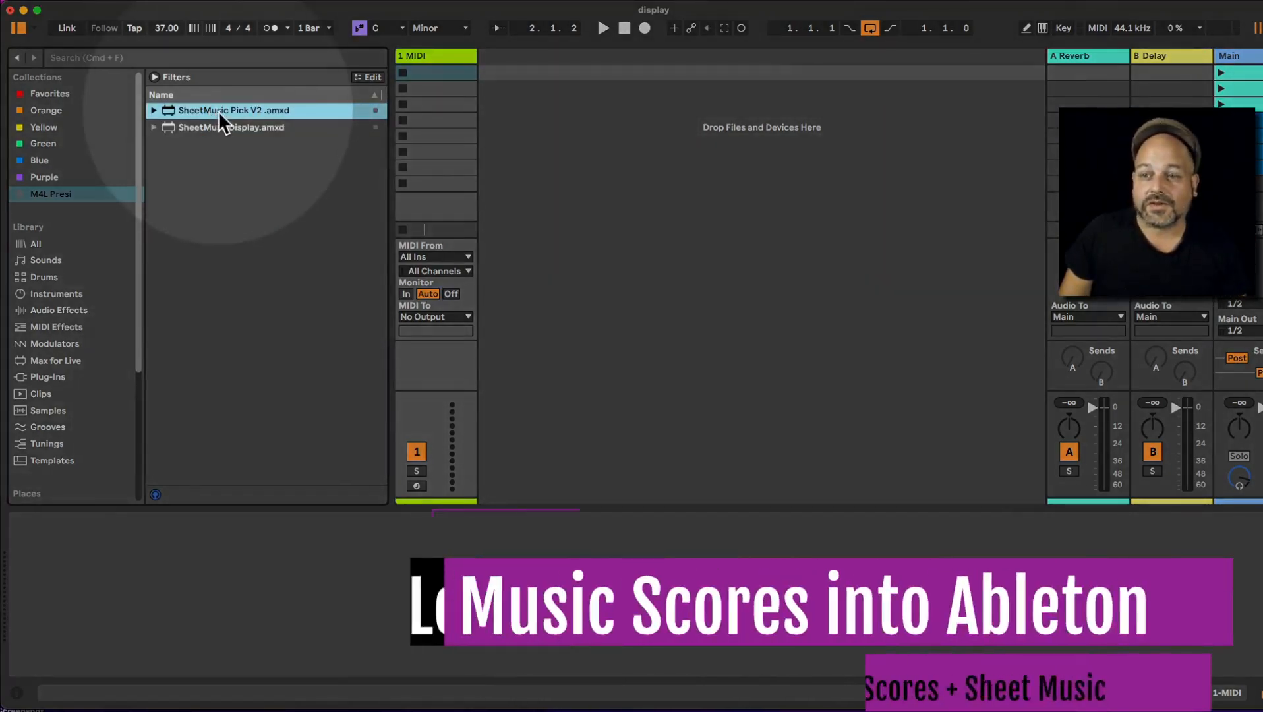
double_click(218, 111)
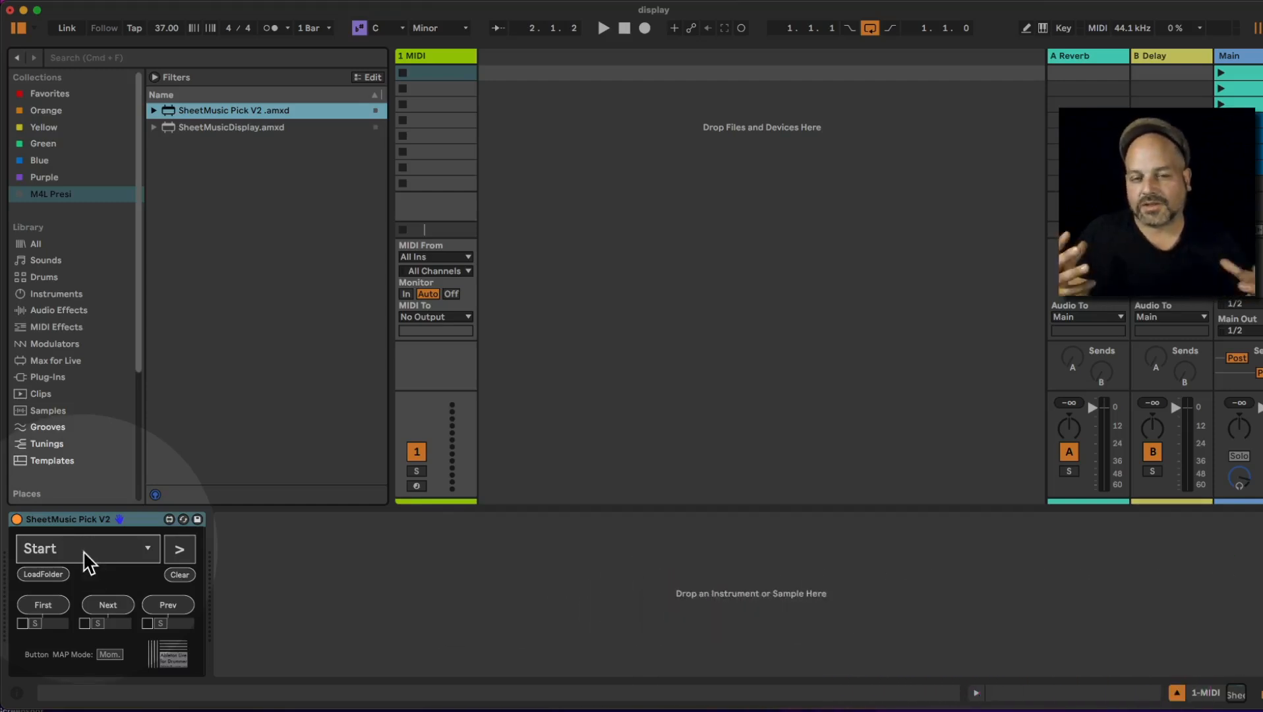
- Load the cant_stop folder from DrumSheets into the SheetMusic Pick device
click(44, 574)
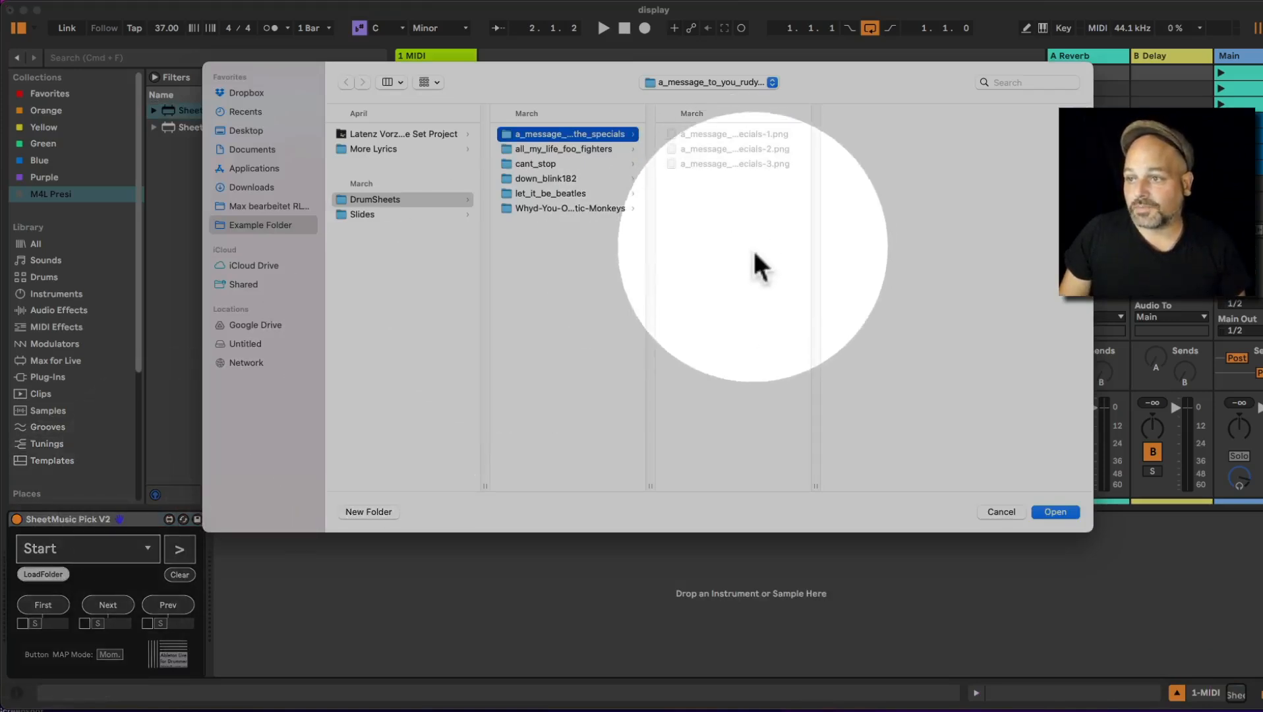
drag(815, 487, 956, 467)
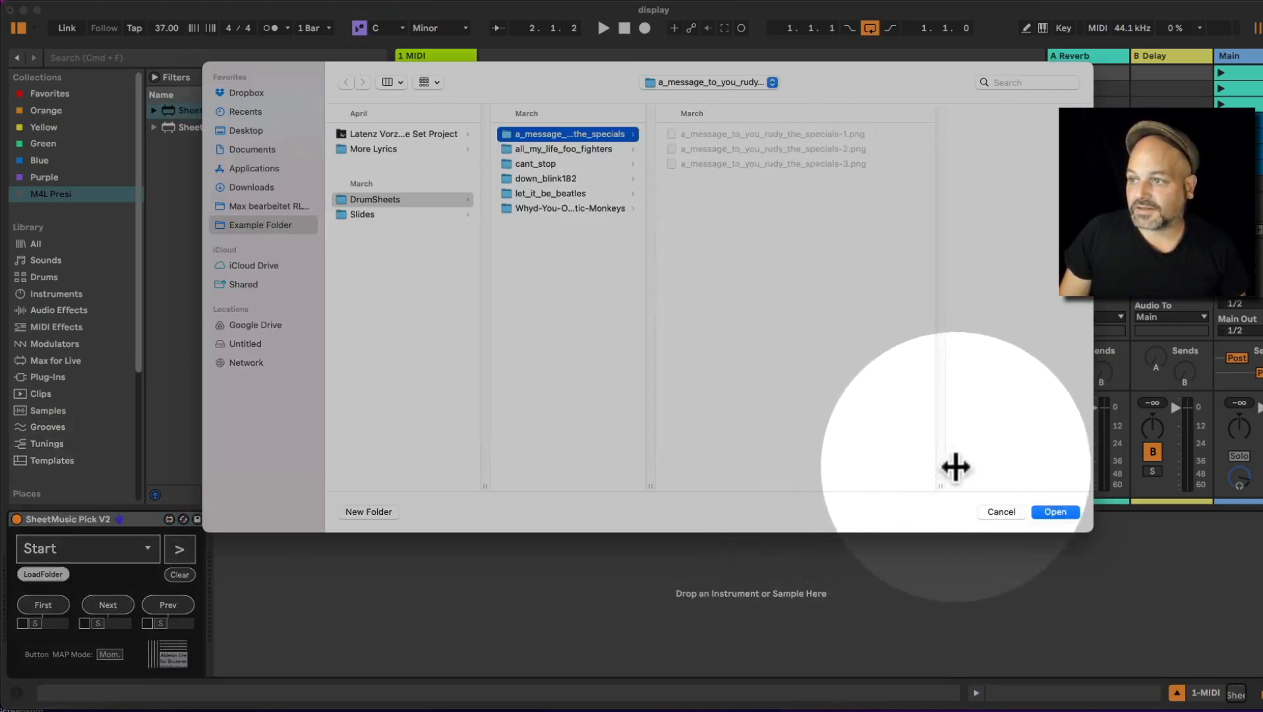
click(544, 150)
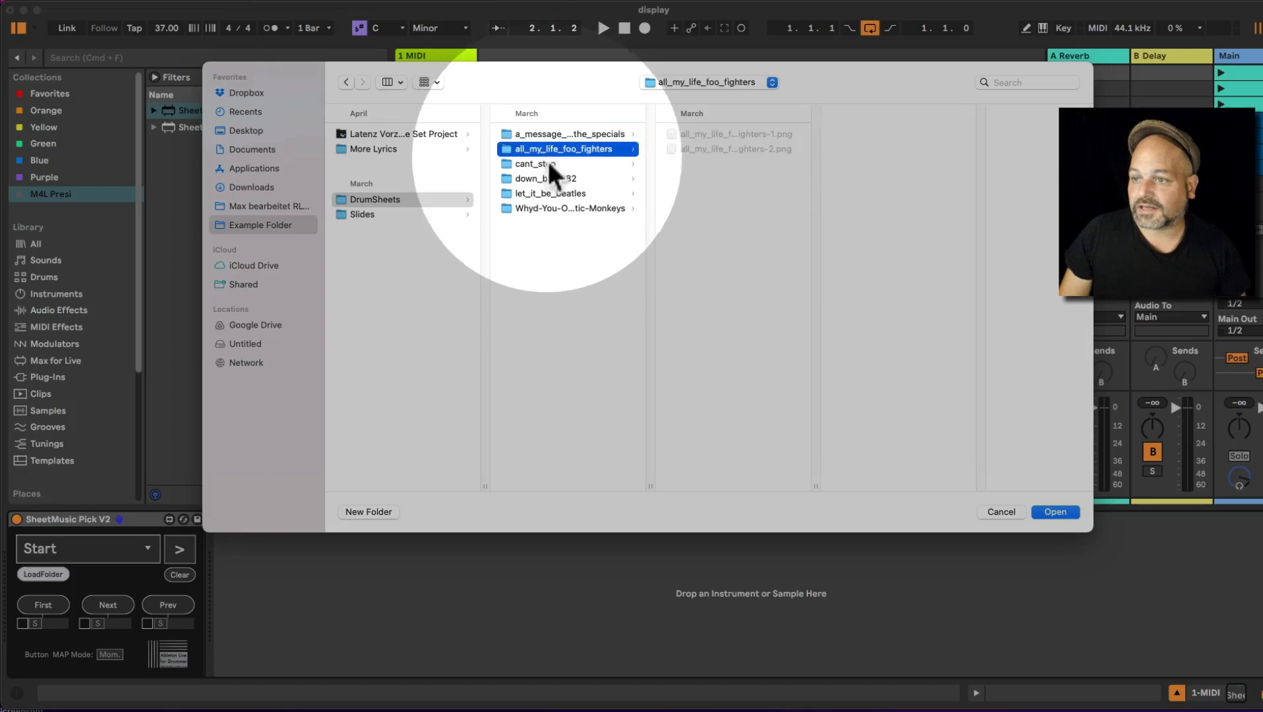
click(547, 164)
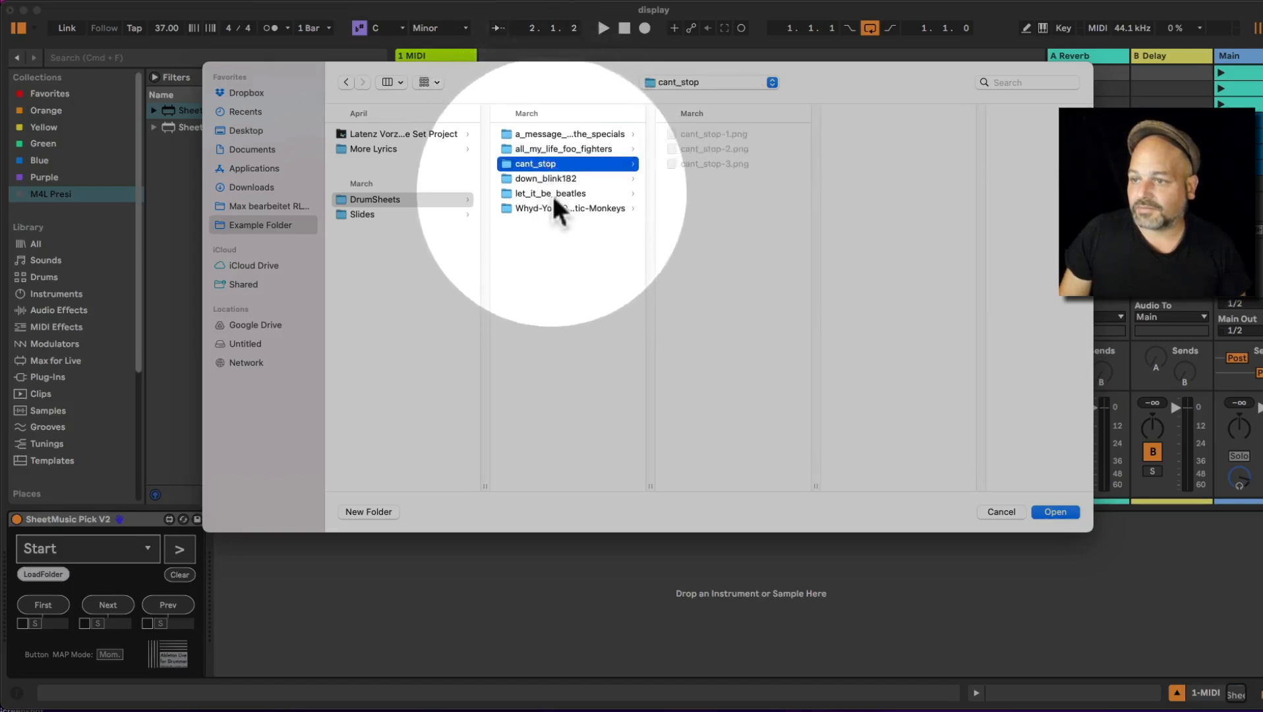
click(555, 179)
click(558, 165)
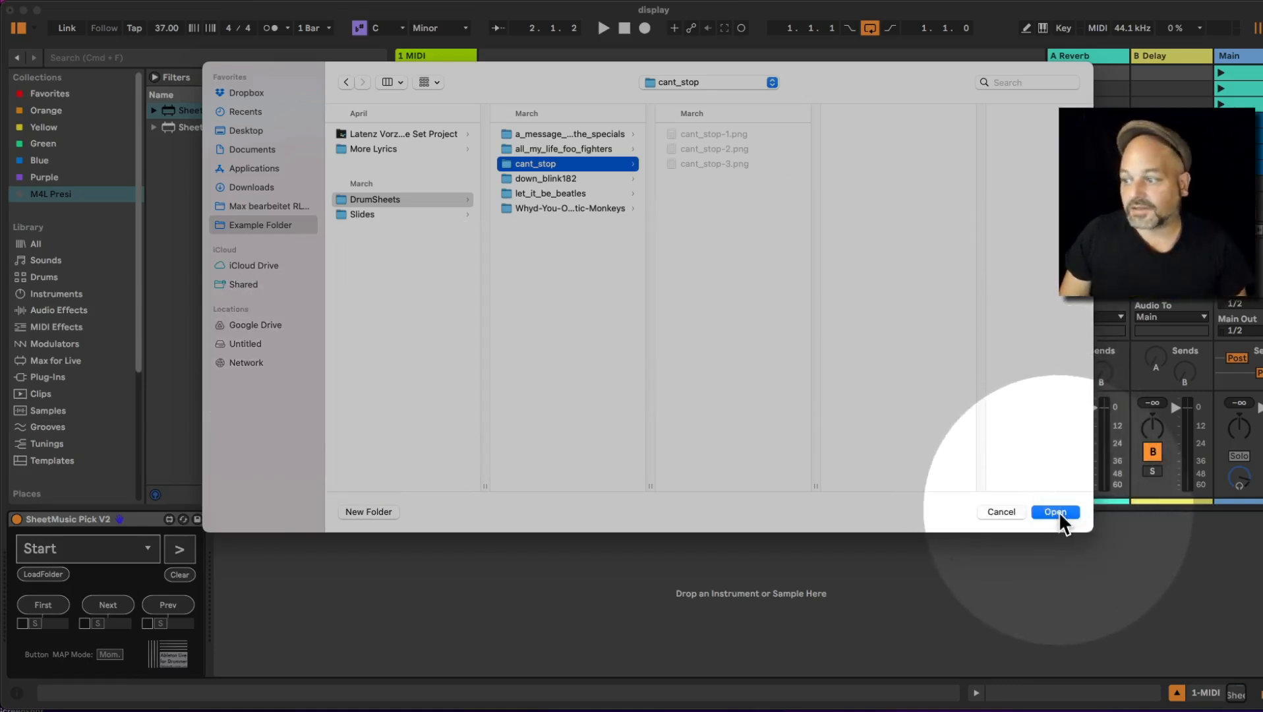
click(1055, 512)
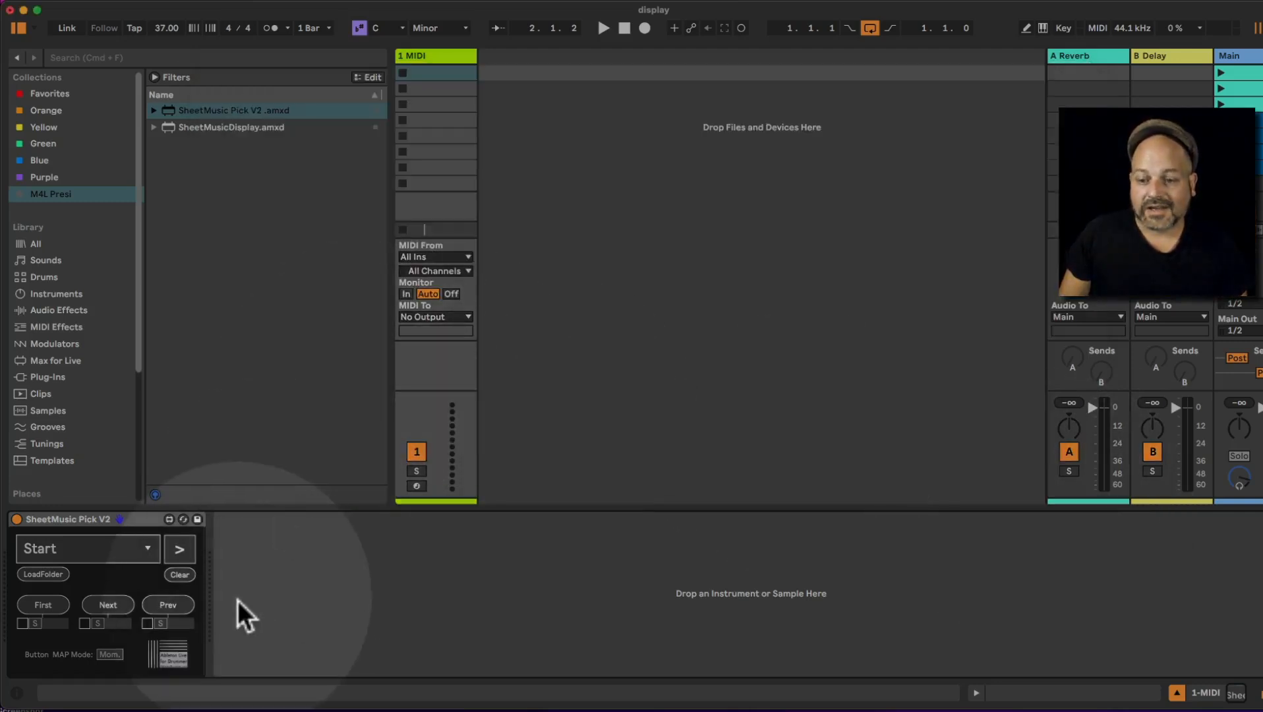
- Expand the SheetMusic Pick device to show its loaded slides overview
click(178, 552)
click(177, 550)
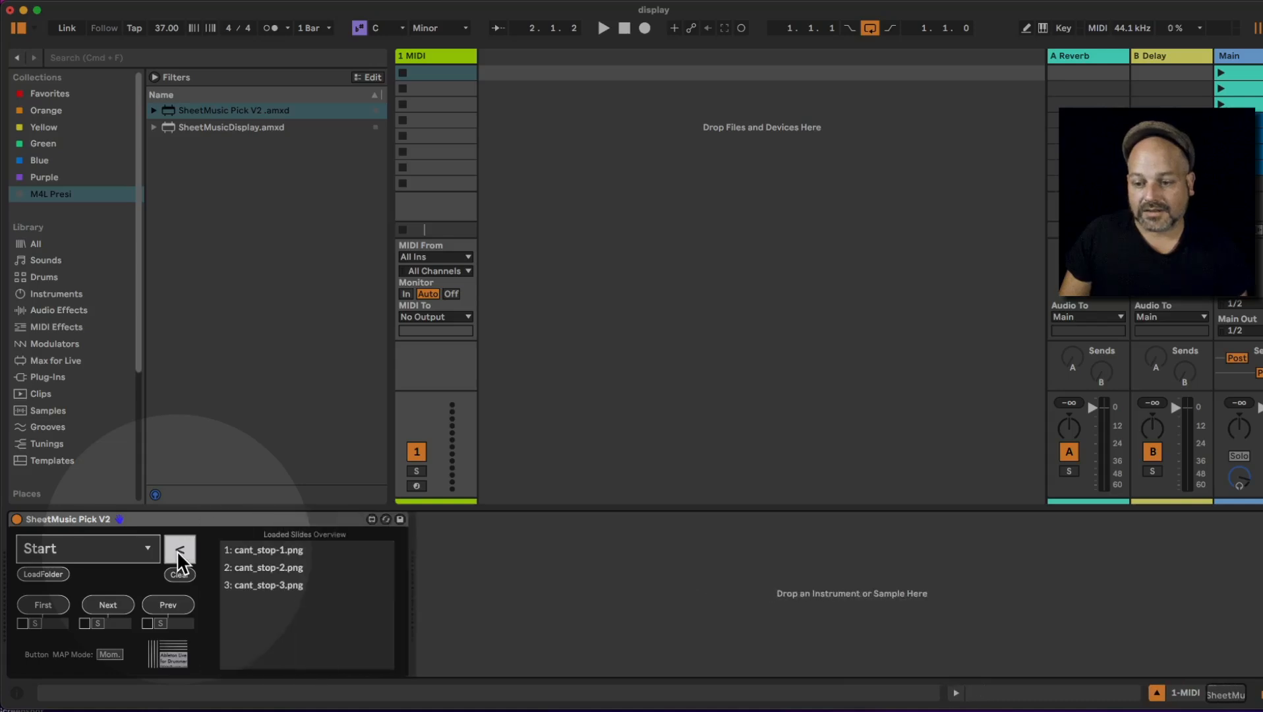
click(178, 550)
click(177, 550)
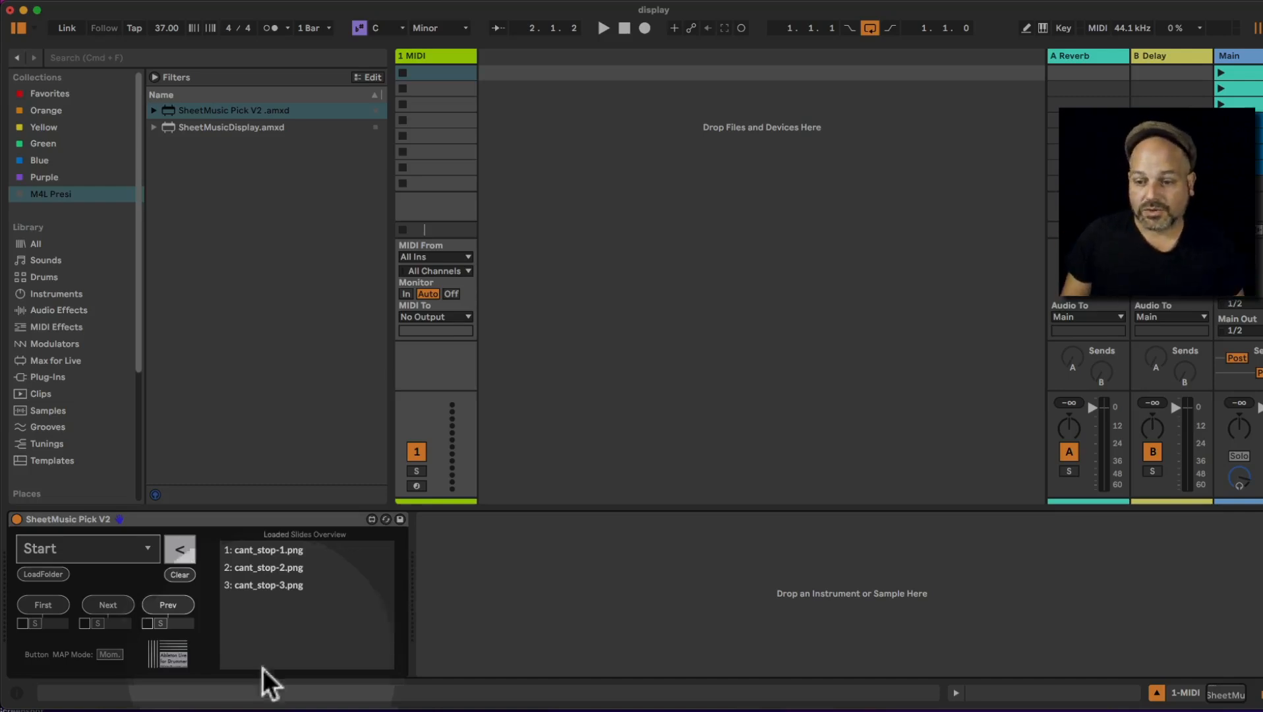
- Inspect the page numbers offered by the slide selector, and collapse and reopen the loaded slides overview
click(127, 549)
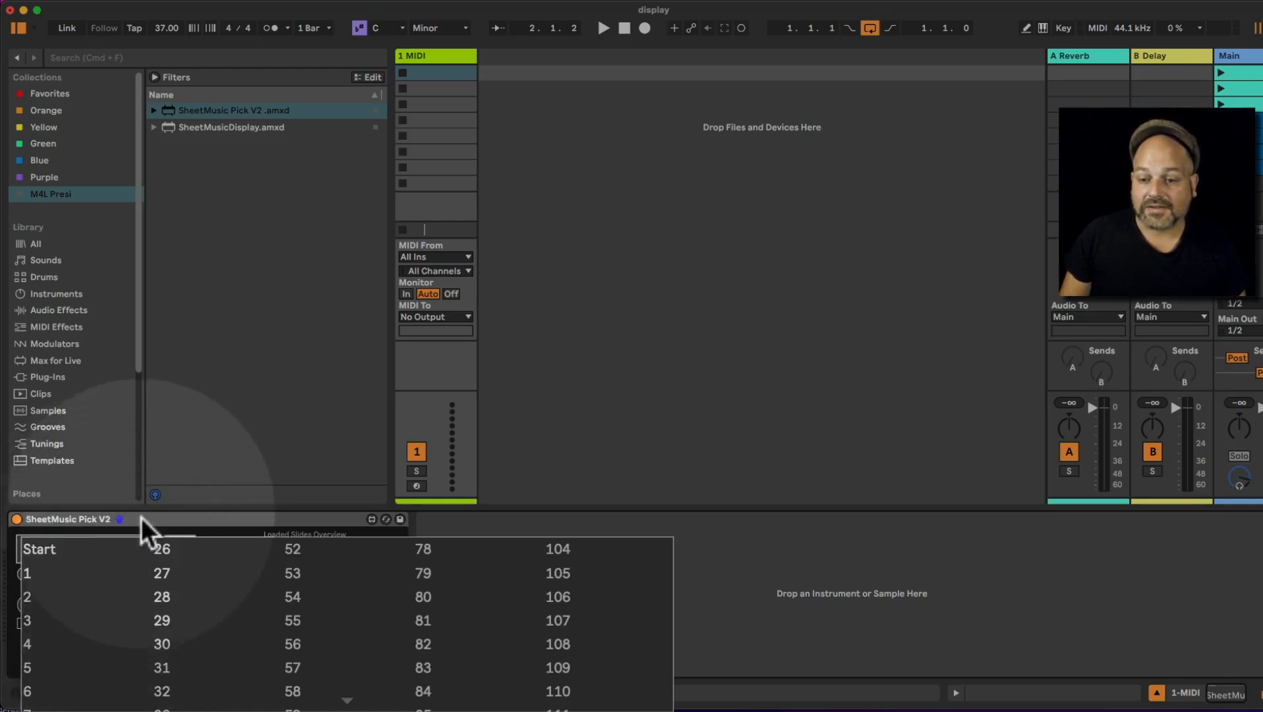
click(187, 519)
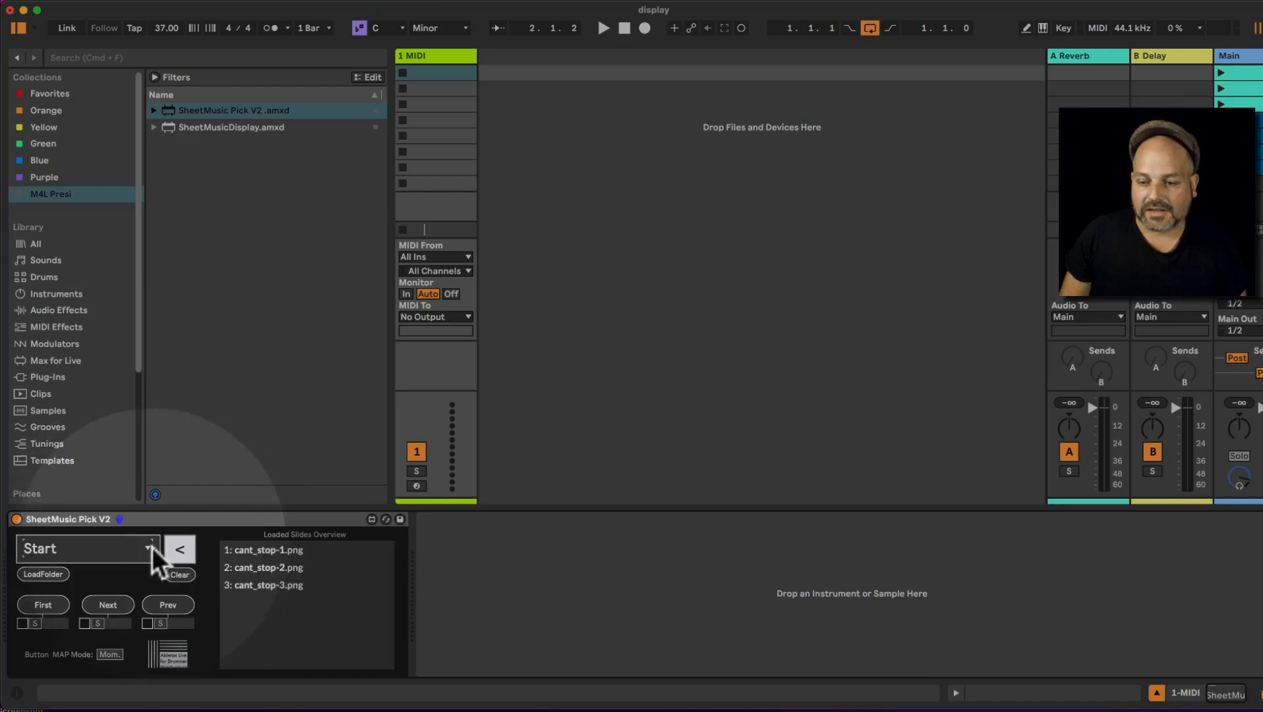
click(174, 547)
click(174, 547)
click(176, 547)
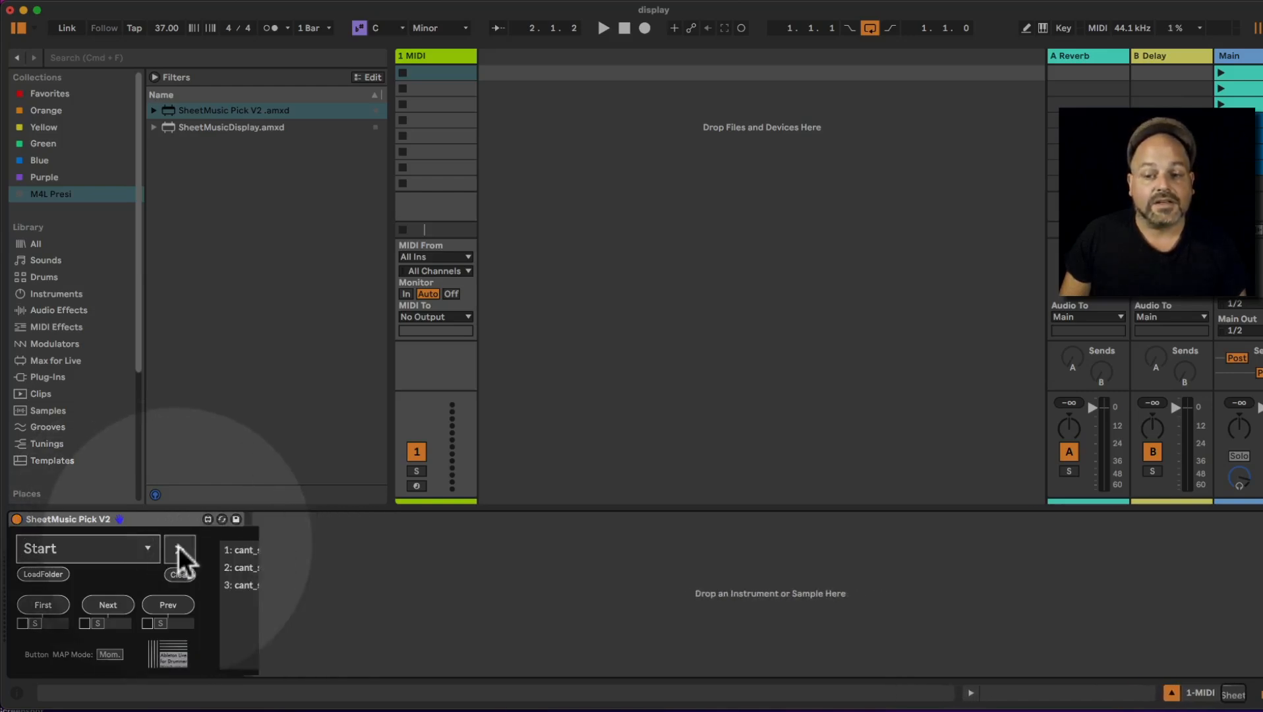
click(178, 546)
click(178, 546)
click(177, 547)
click(178, 547)
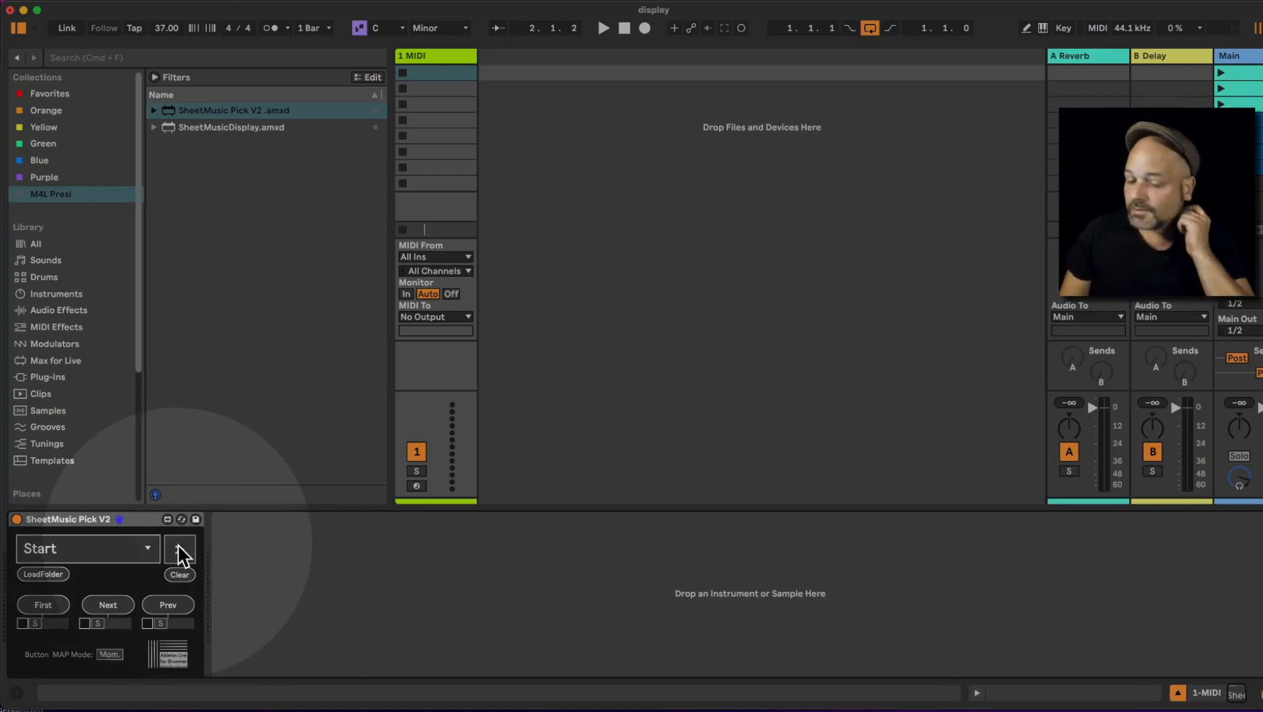
click(179, 547)
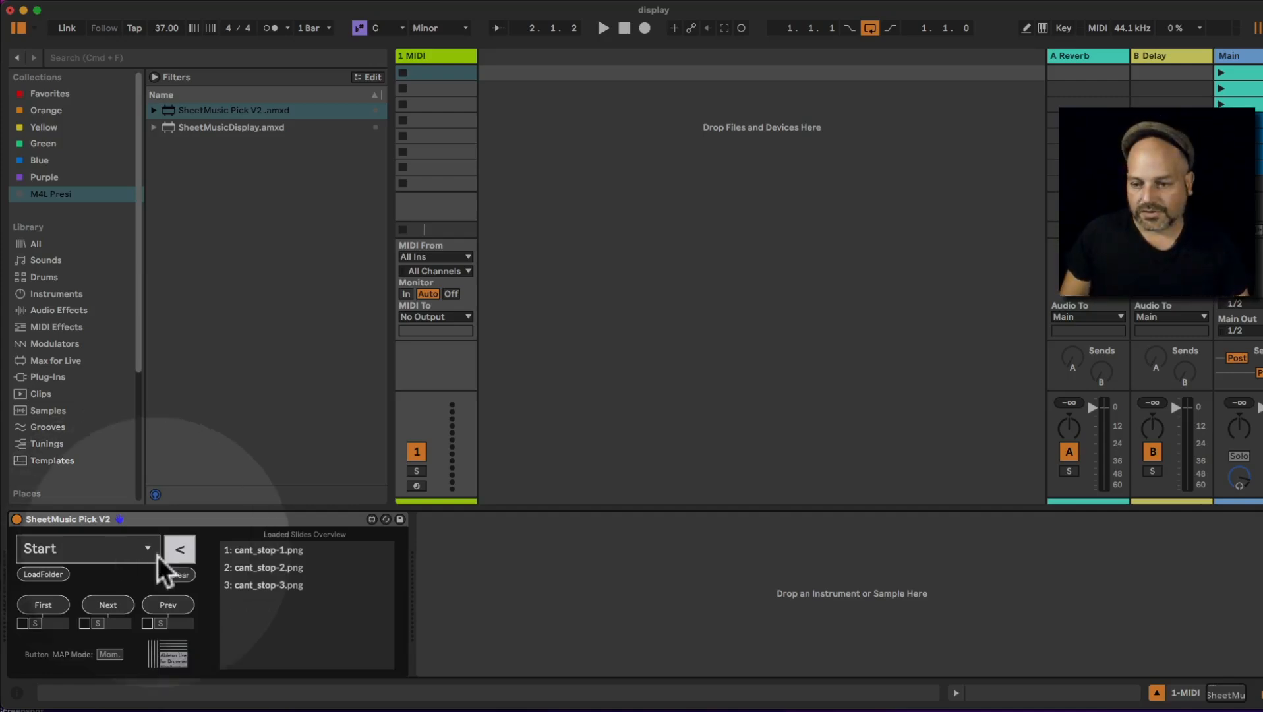
- Check the folder path and recent places in the folder-loading dialog, and dismiss it without loading anything
click(35, 574)
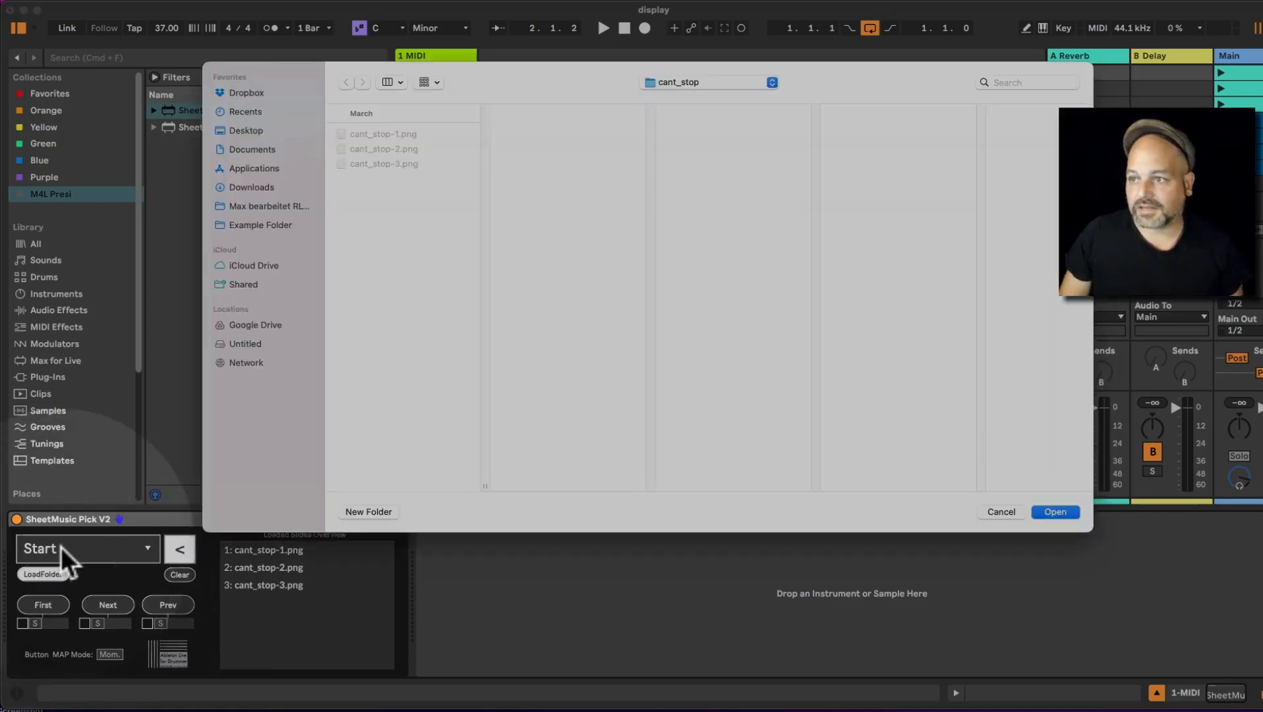
click(681, 81)
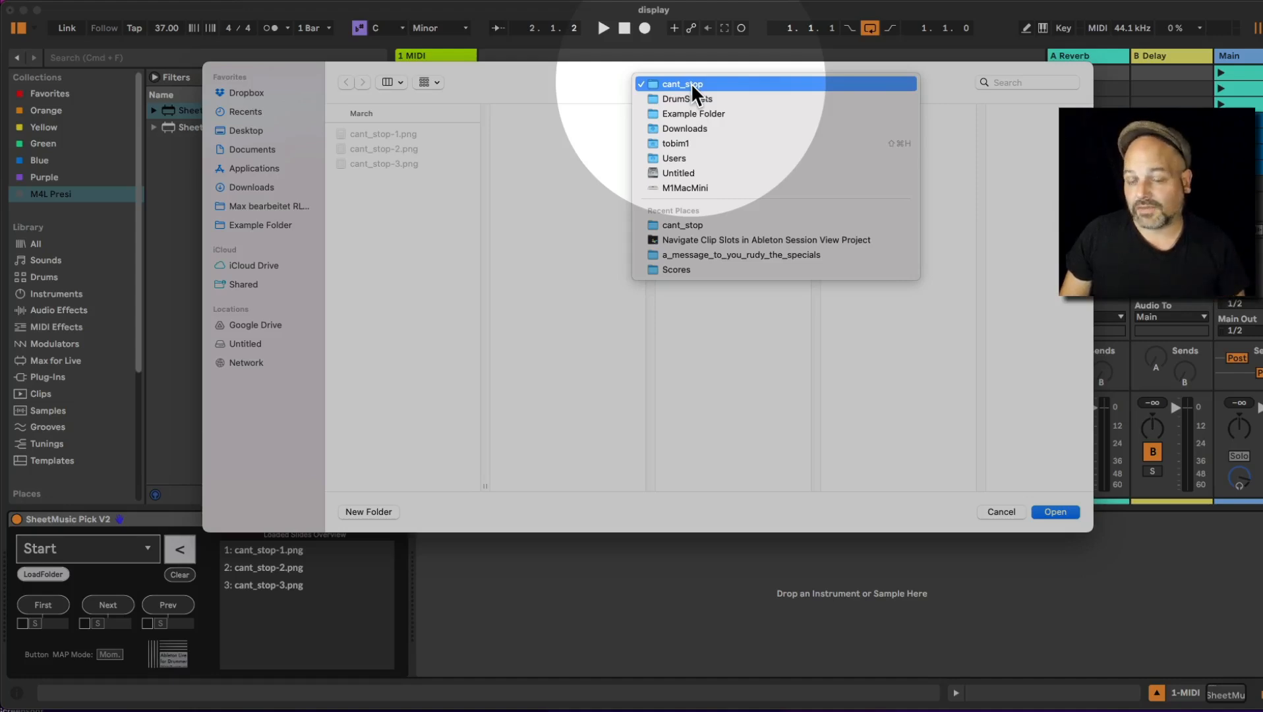
click(691, 83)
click(1001, 512)
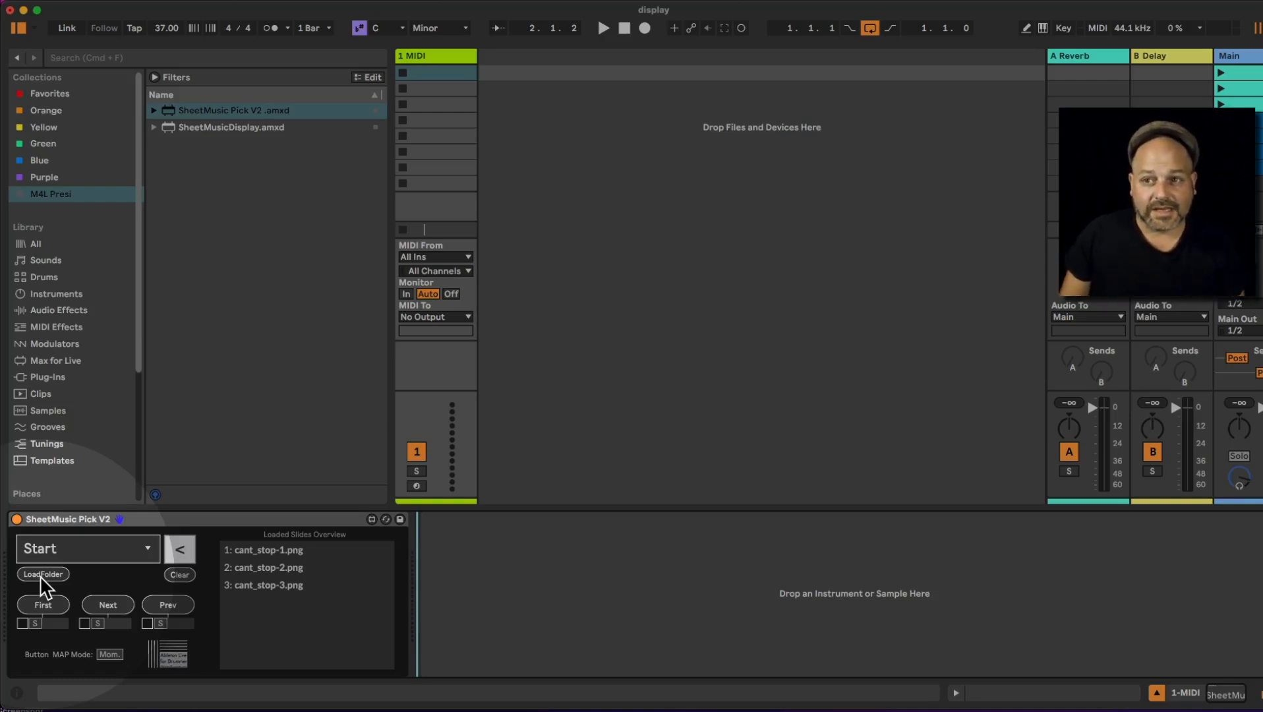
- Add two SheetMusicDisplay devices after the SheetMusic Pick device on the MIDI track
click(220, 129)
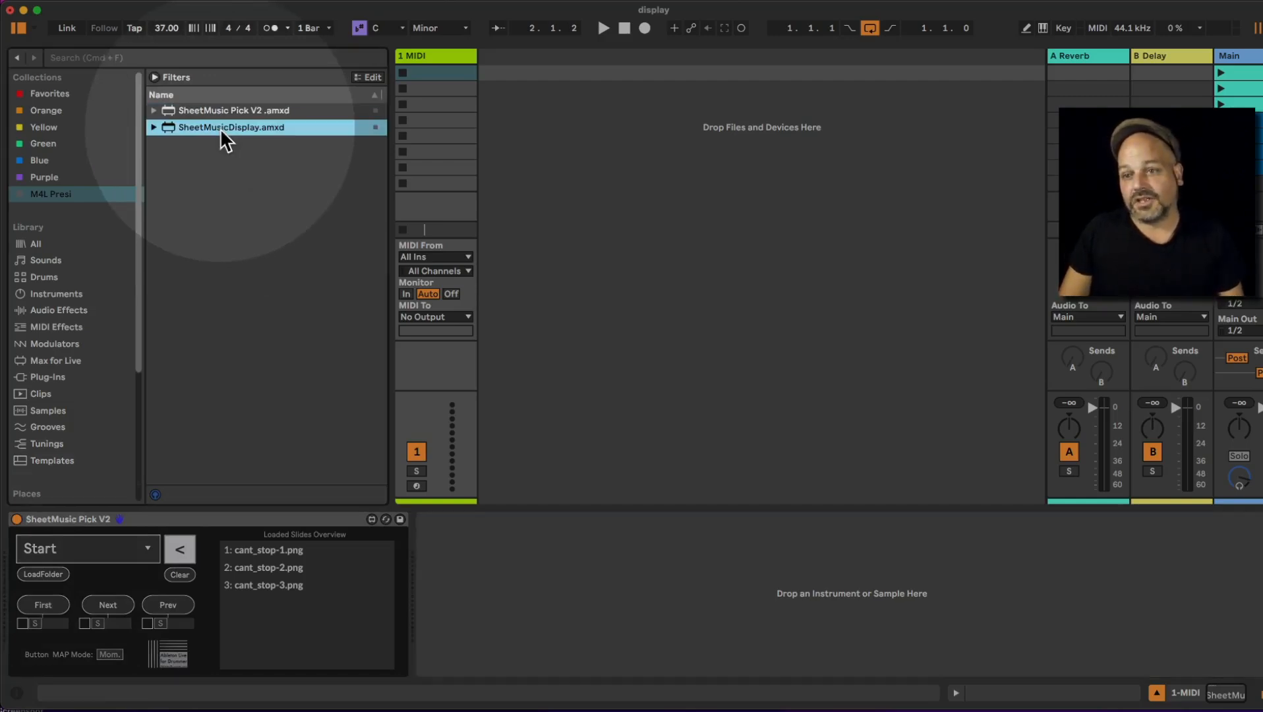
double_click(221, 129)
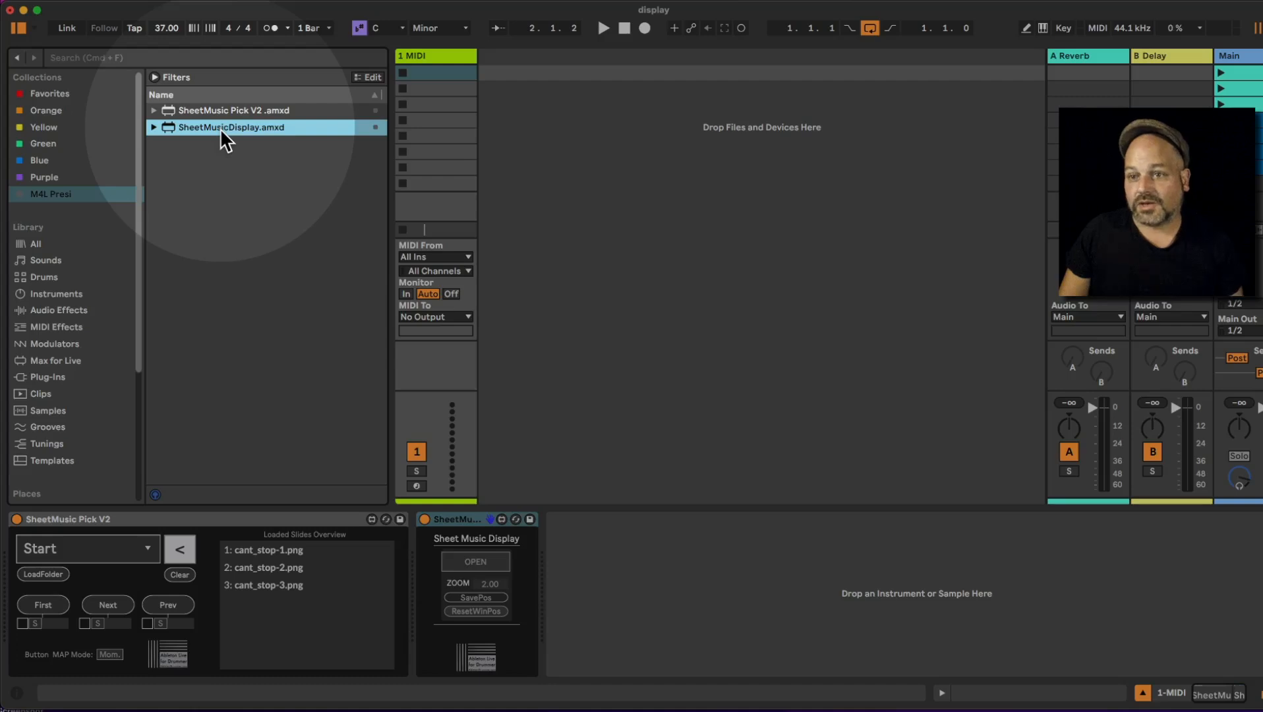
drag(168, 132, 833, 593)
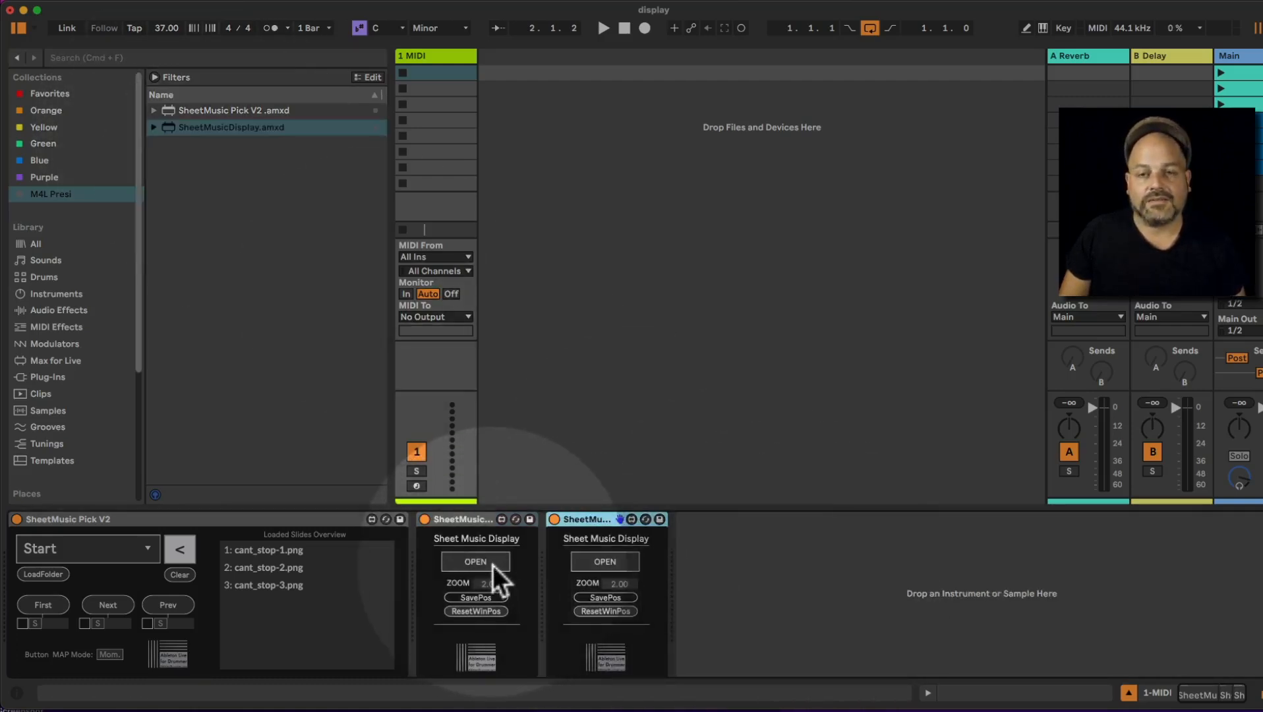
- Open both Sheet Music Display windows side by side and enlarge the second one to a zoom of about 2.7
click(491, 563)
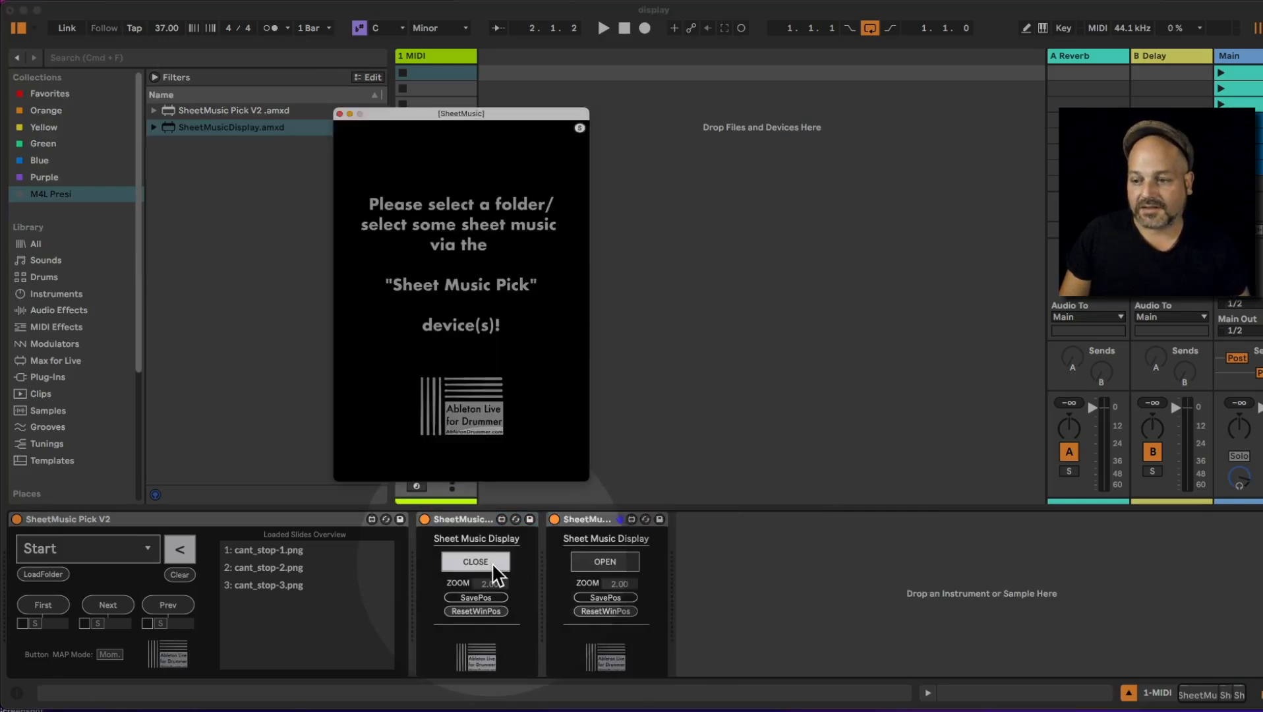
click(613, 562)
drag(451, 115, 772, 127)
mouse_move(619, 584)
mouse_down()
mouse_move(619, 553)
mouse_move(623, 601)
mouse_up()
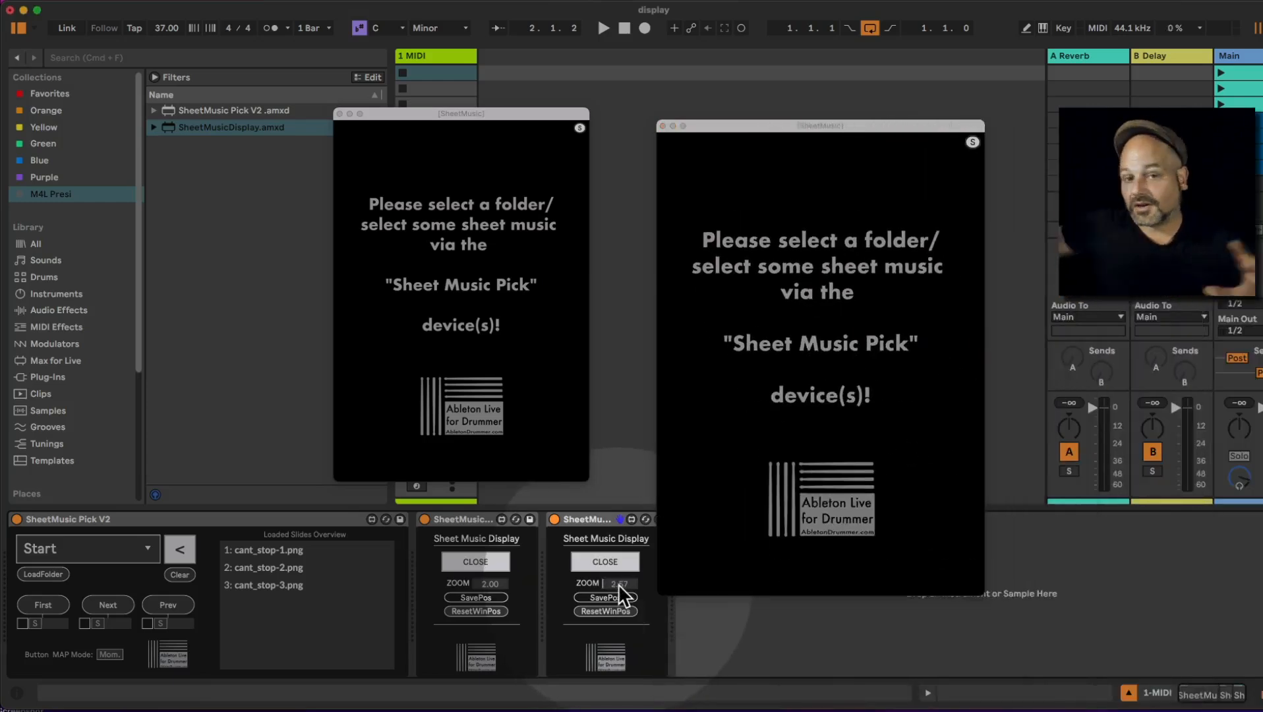
drag(620, 585, 620, 580)
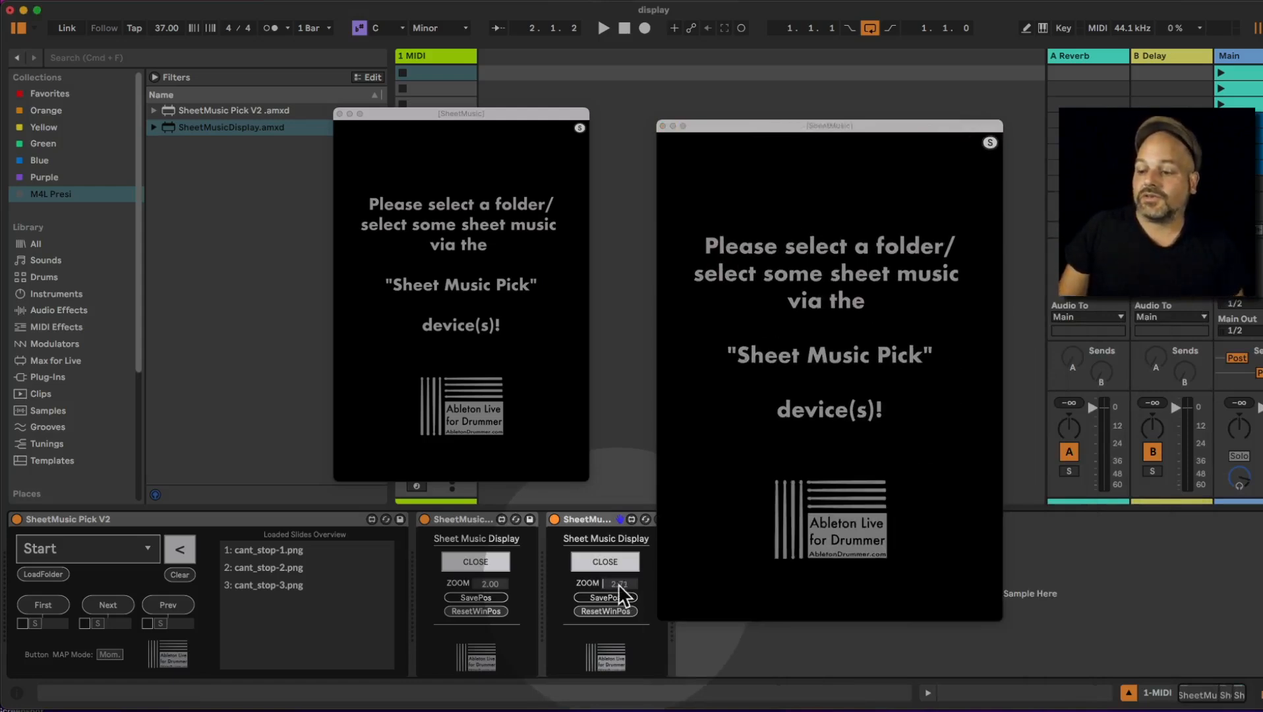
- Move the two display windows apart and step through the score with the slide selector, from page 1 to page 3
drag(730, 130, 1005, 13)
drag(422, 117, 602, 117)
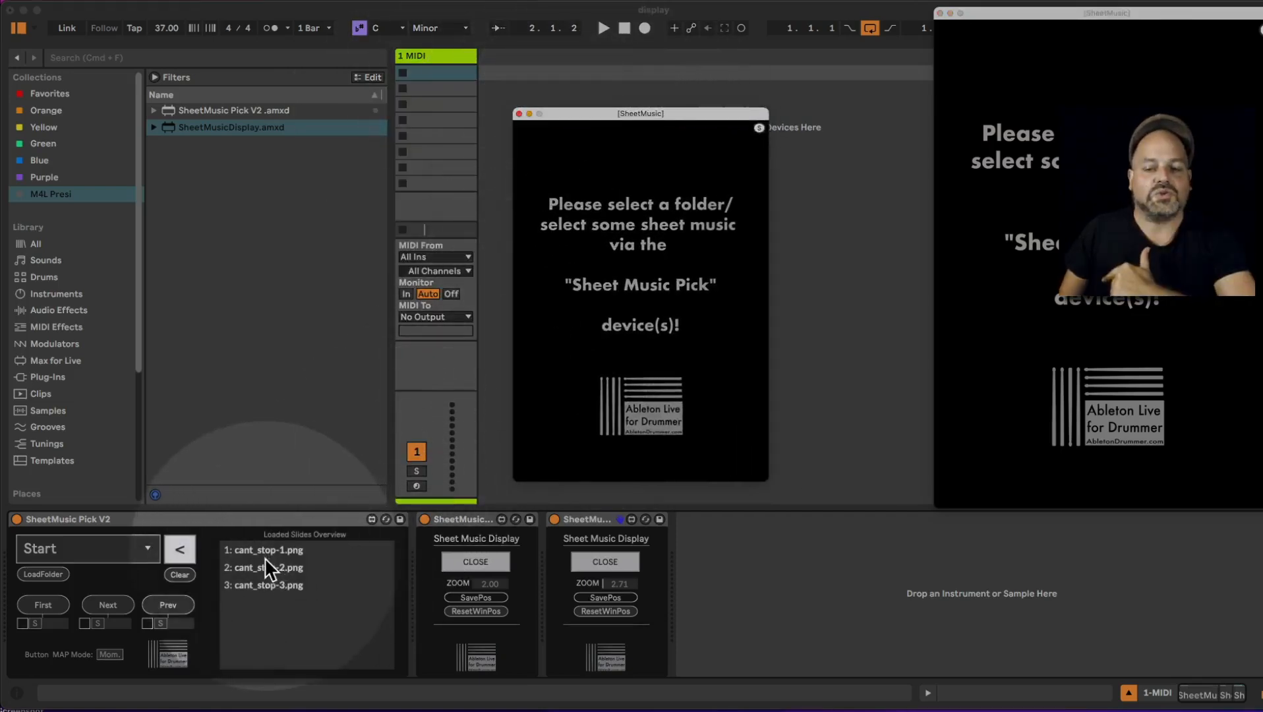
click(134, 557)
click(109, 580)
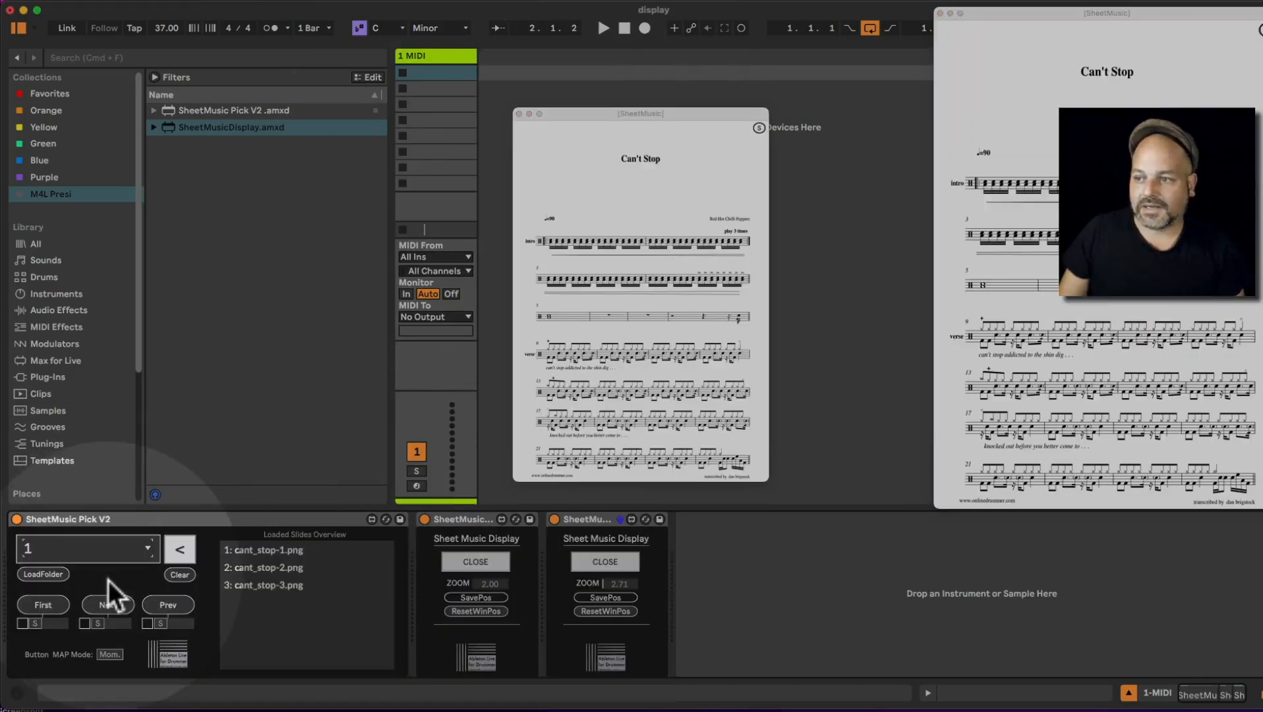
click(109, 559)
click(103, 578)
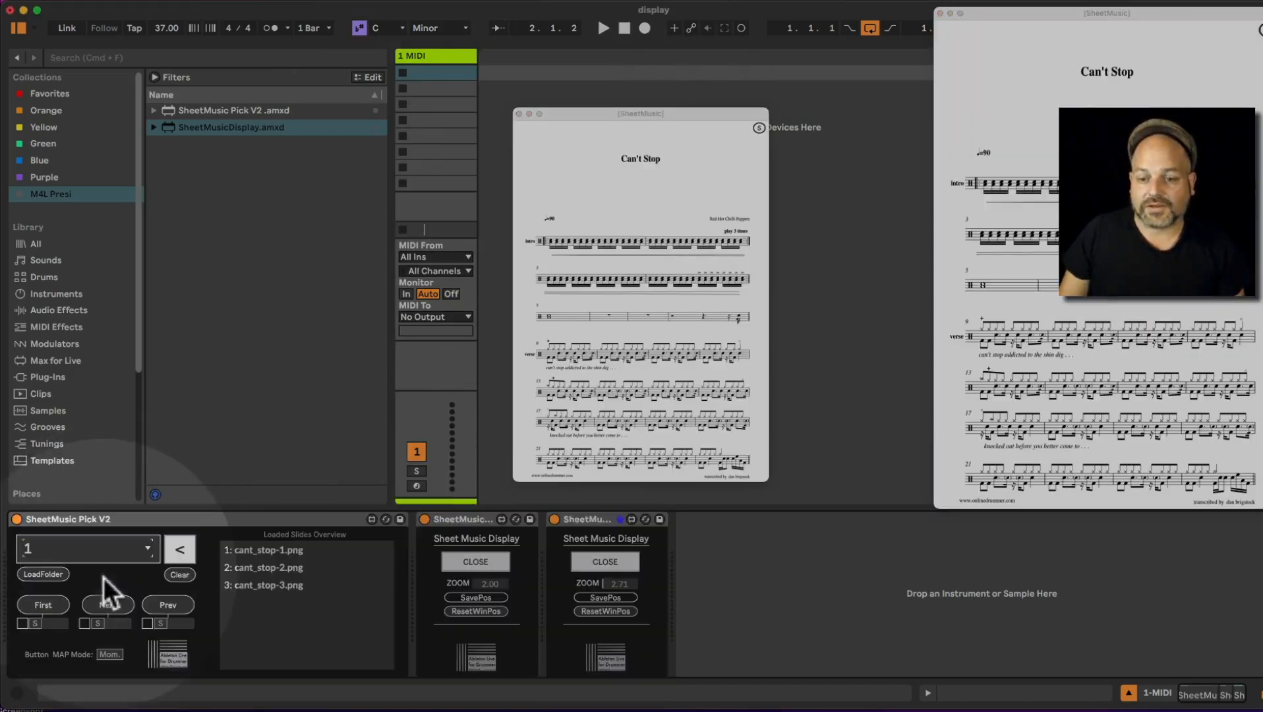
click(104, 555)
click(100, 583)
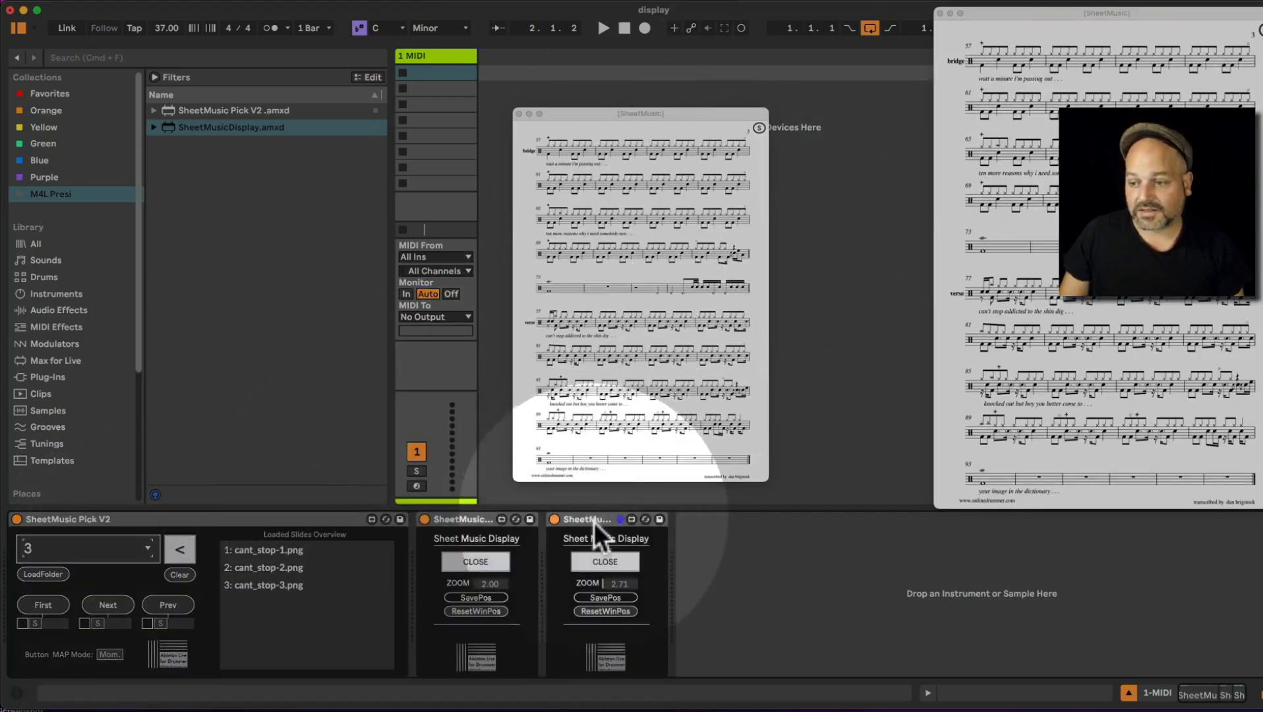
- Delete the second SheetMusicDisplay device and move the remaining score window over the browser
click(591, 520)
key(Delete)
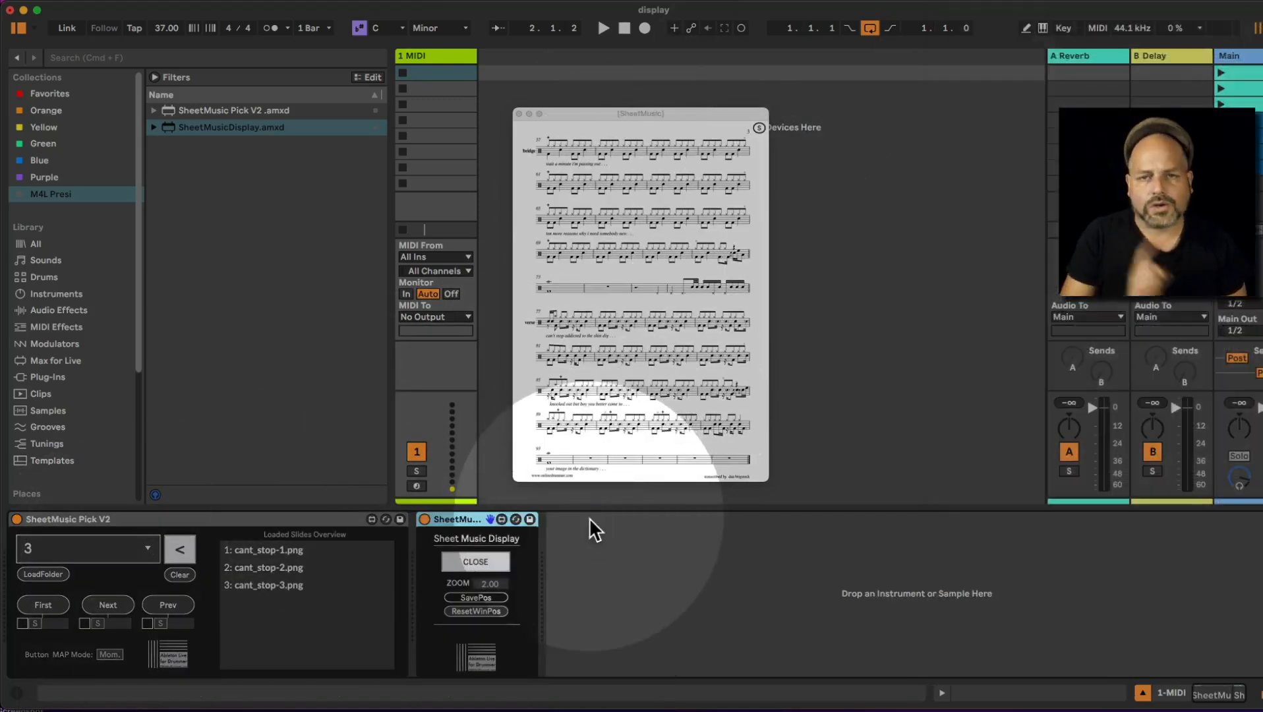
drag(623, 111, 175, 95)
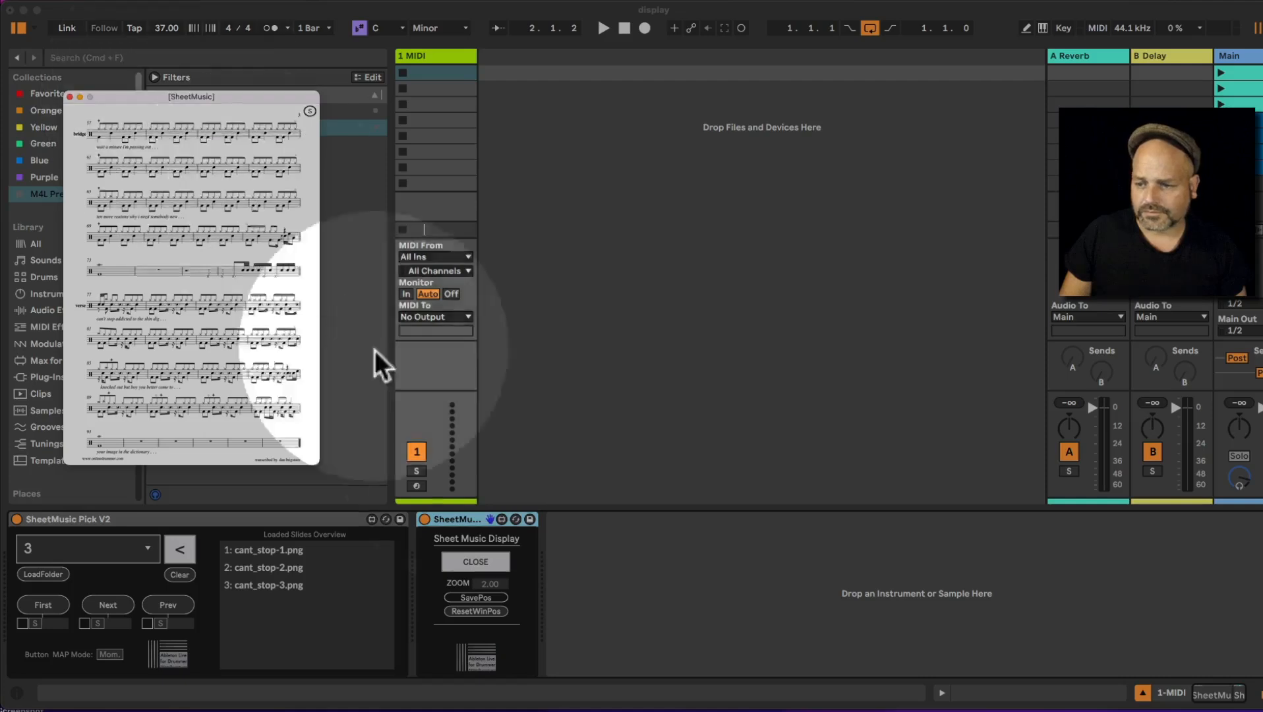
- Set the remaining display's zoom to 2.57 and reposition its window so it sits above the device area
click(496, 560)
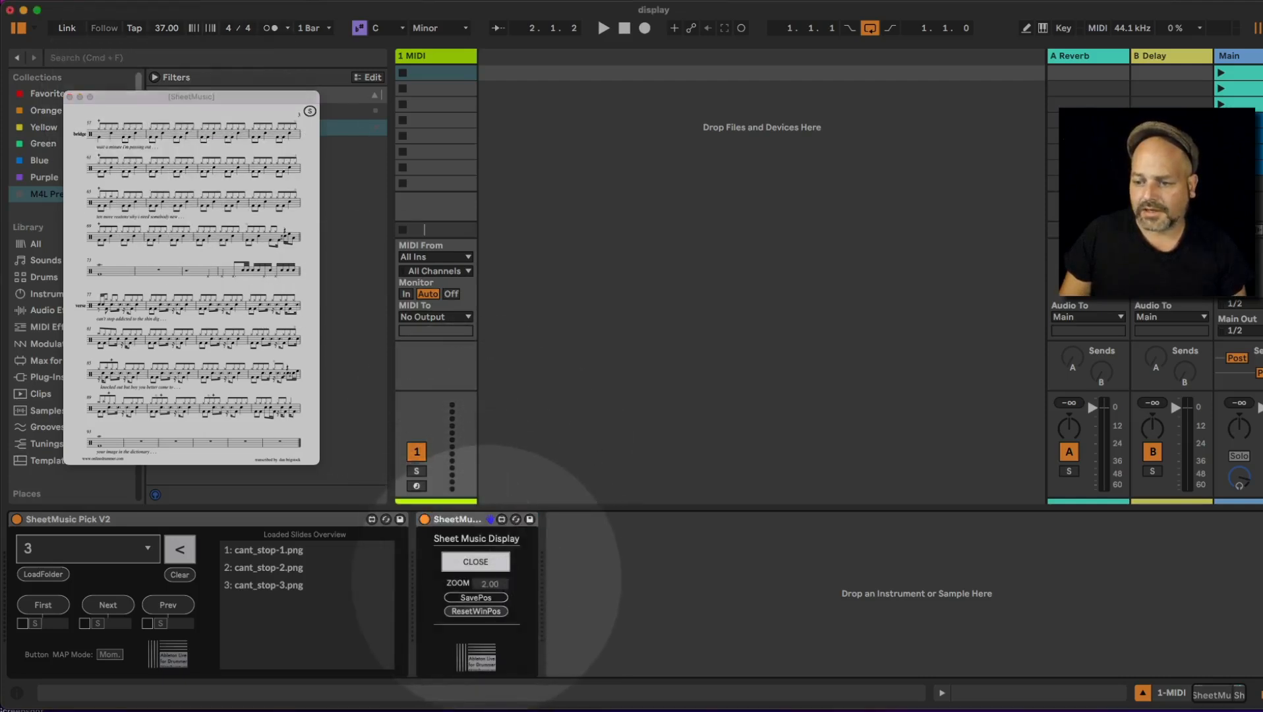
drag(489, 583, 490, 566)
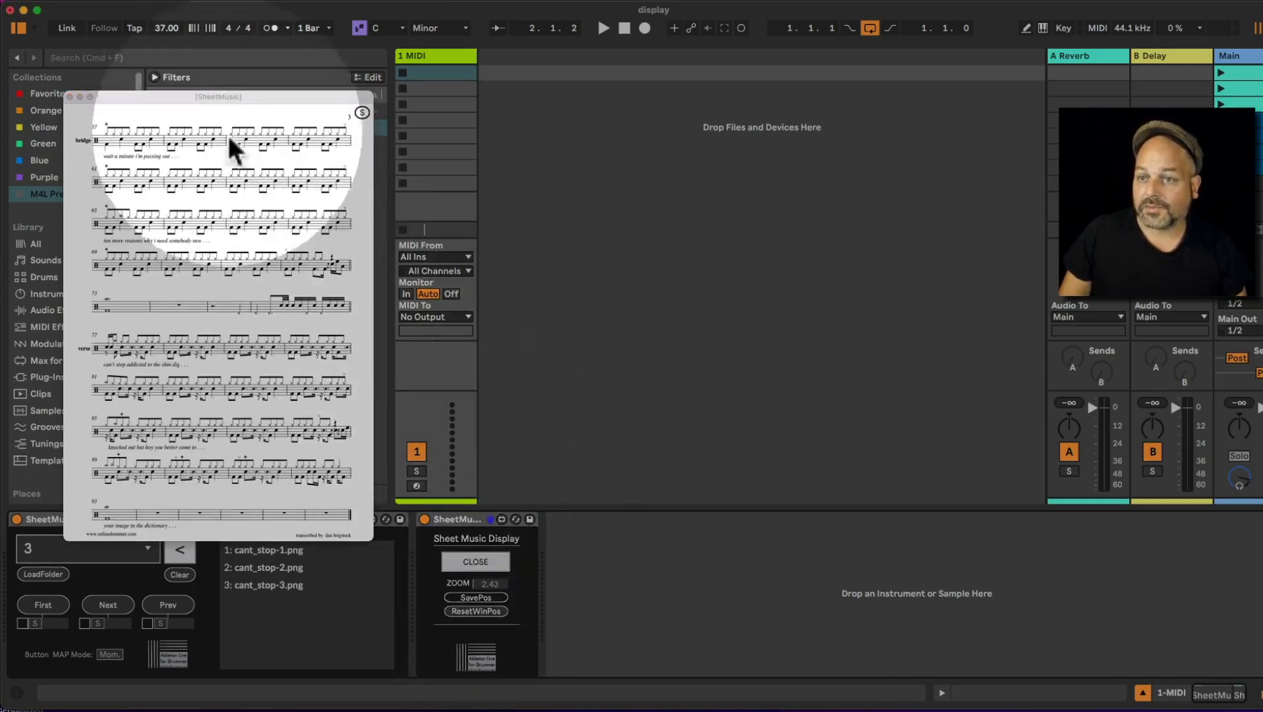
drag(215, 95, 177, 54)
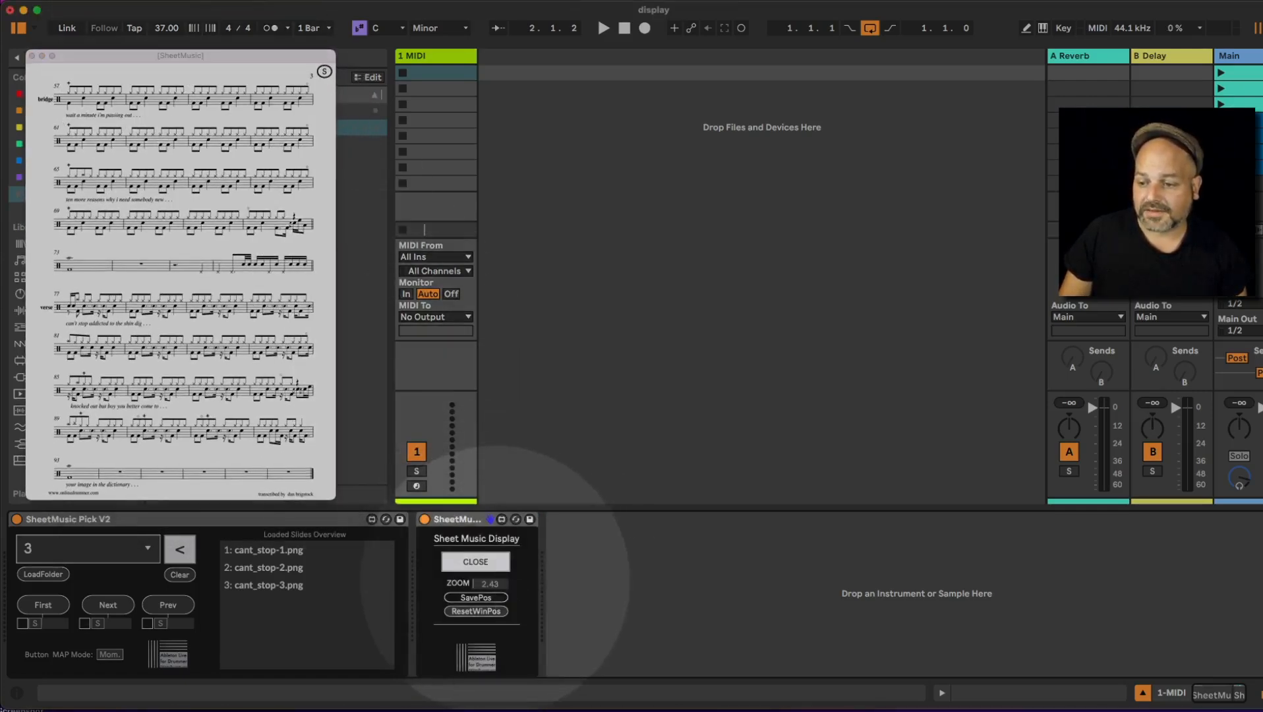
drag(495, 585, 496, 585)
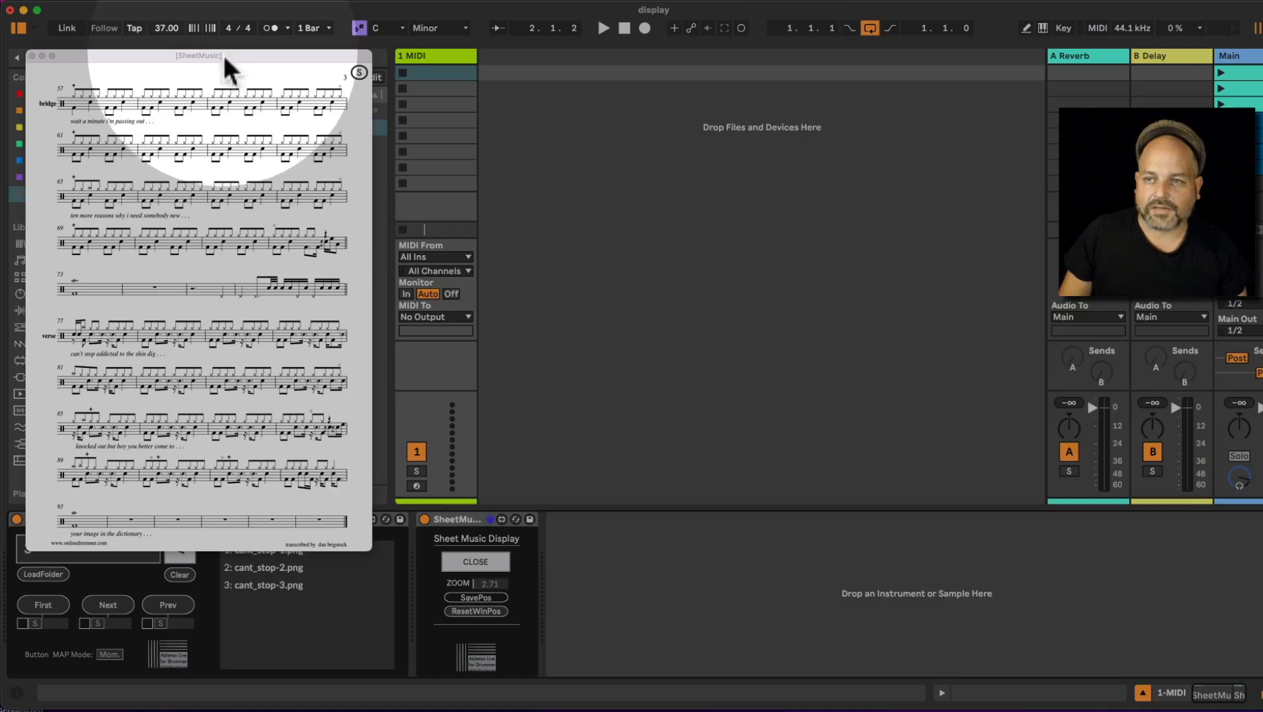
drag(223, 55, 222, 13)
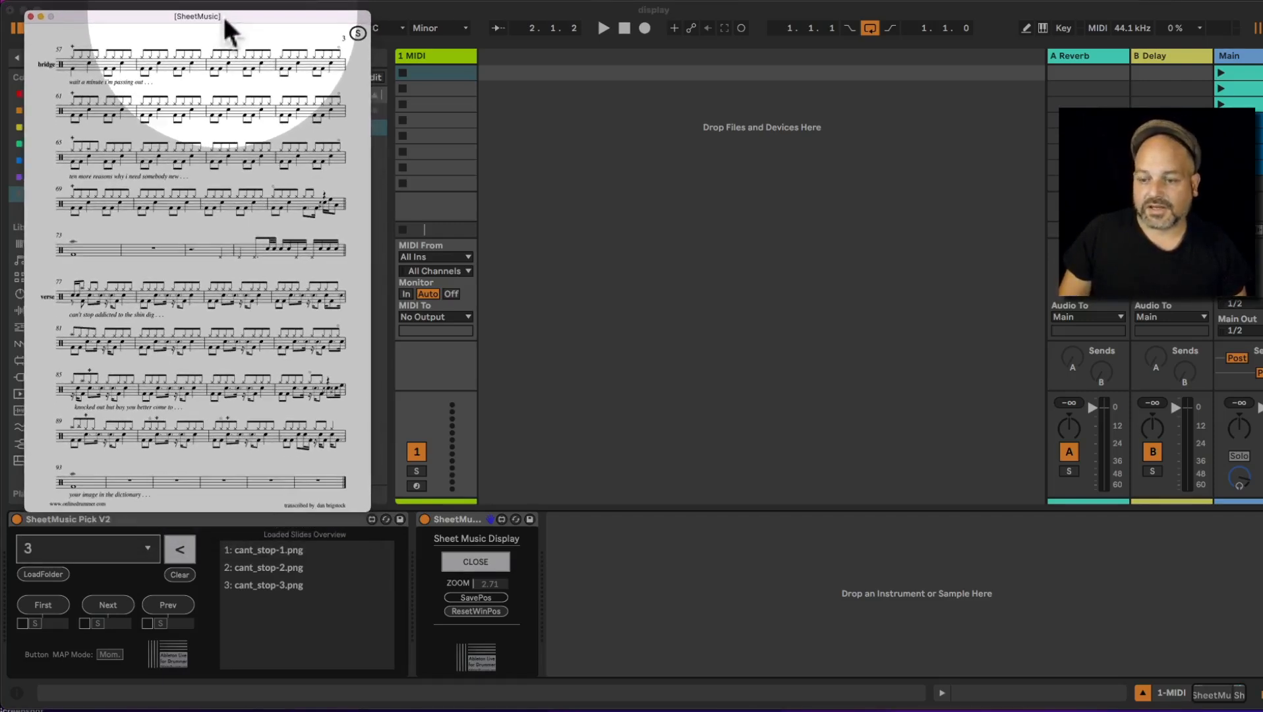
click(494, 591)
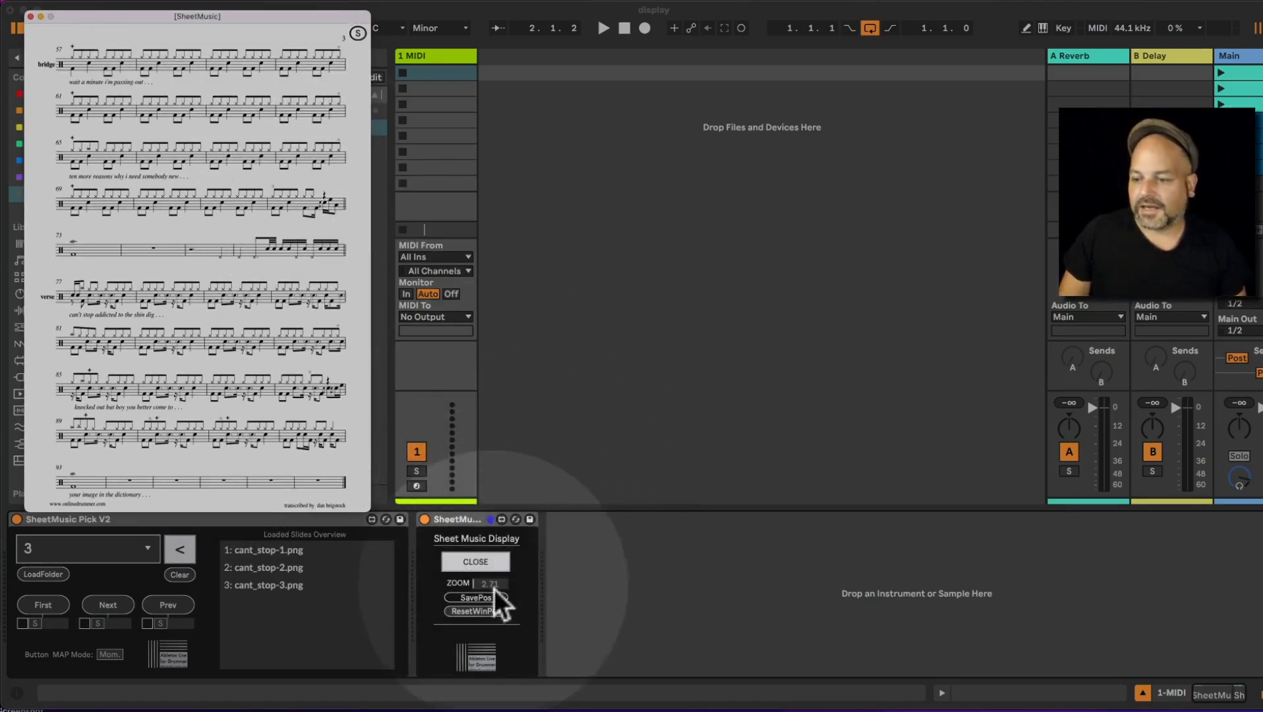
drag(493, 584, 494, 594)
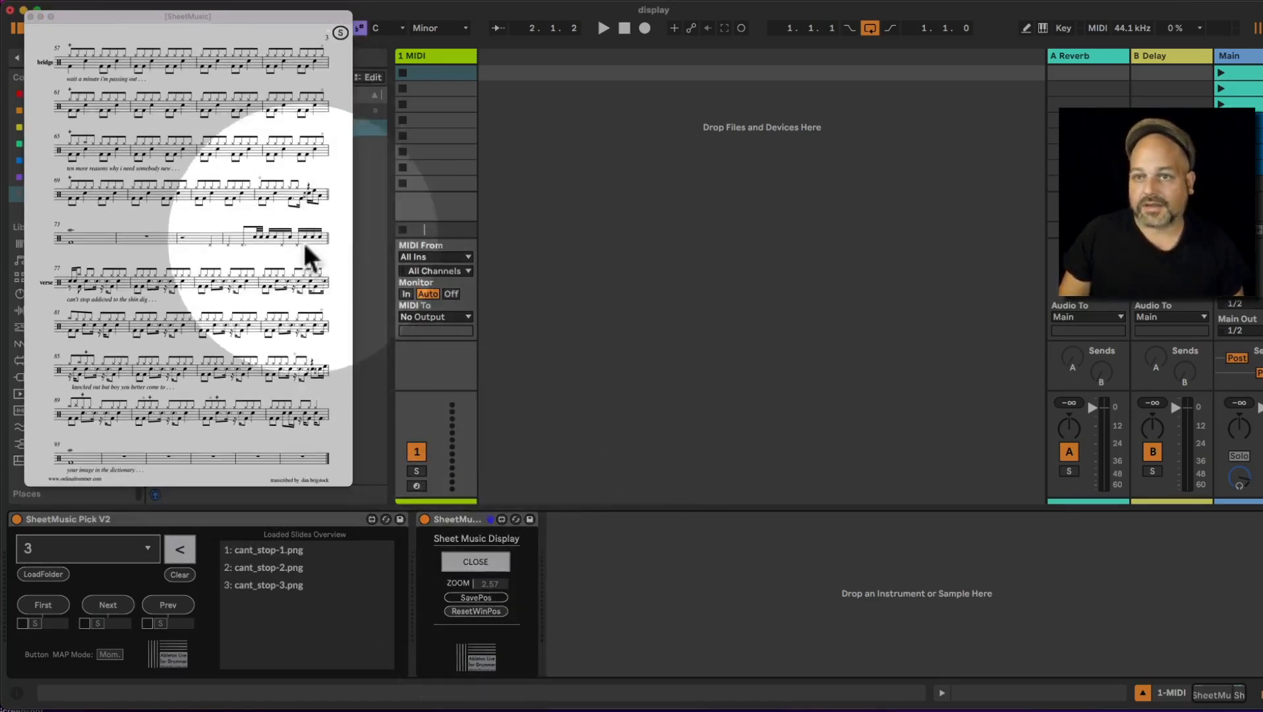
drag(208, 16, 209, 24)
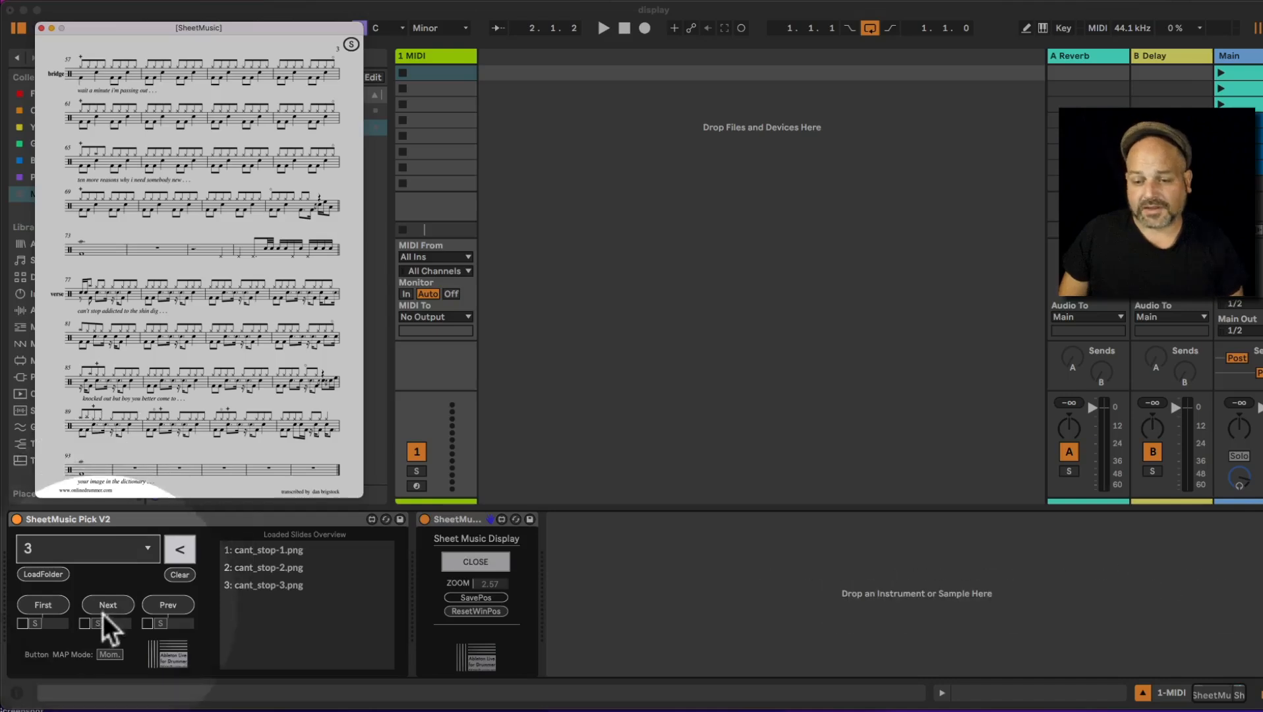
- Page through the loaded score using the First, Next and Prev controls, and return to the first page
click(48, 608)
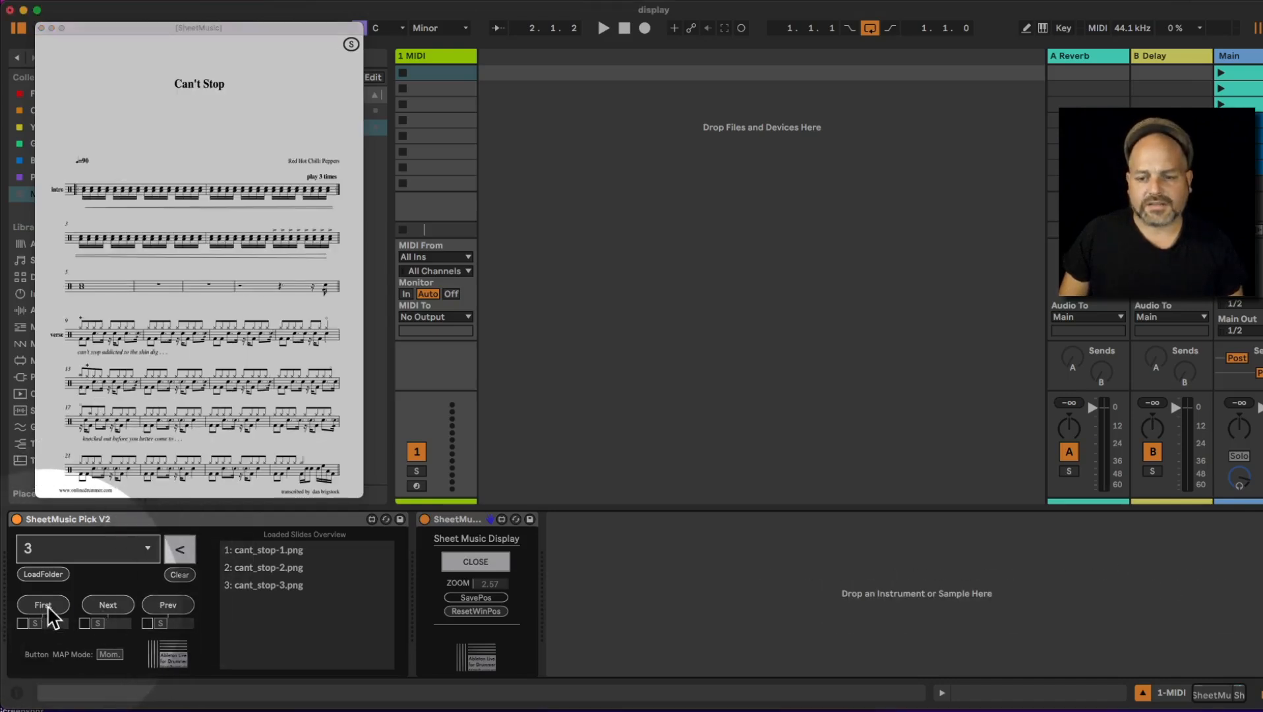
click(121, 607)
click(121, 605)
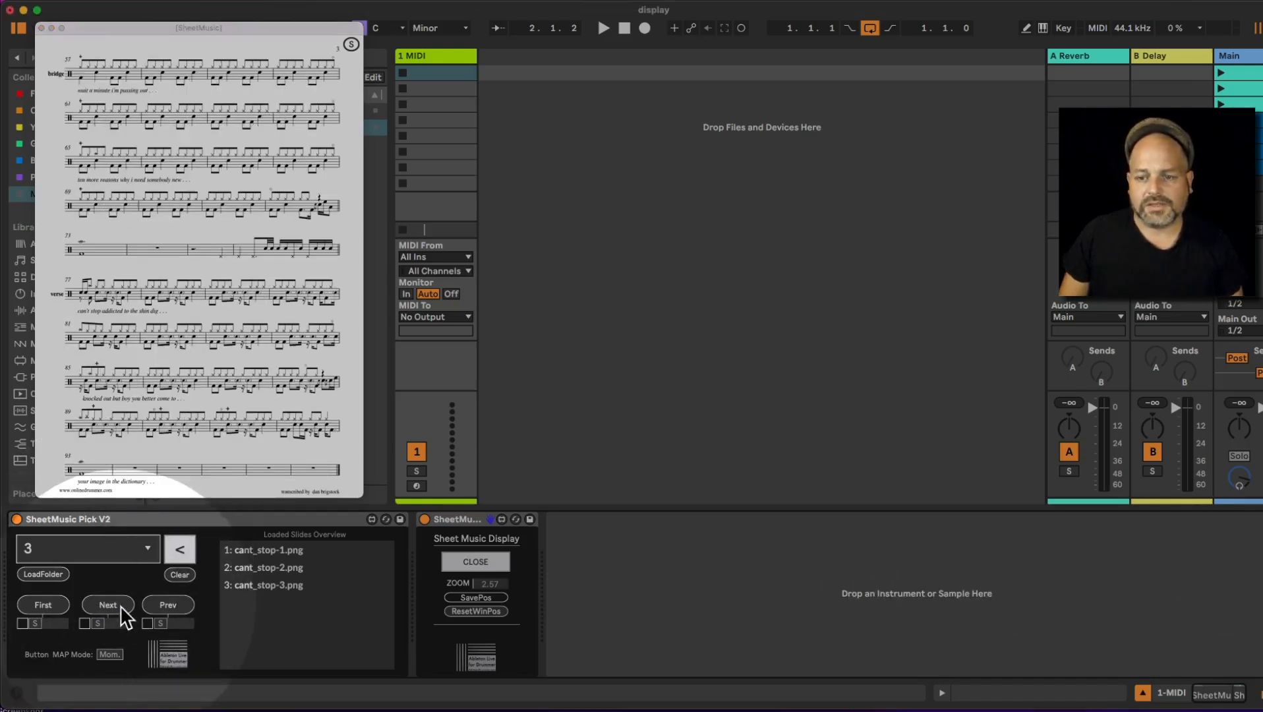
click(165, 607)
click(163, 605)
click(163, 605)
click(163, 605)
click(163, 605)
click(164, 605)
click(163, 605)
click(164, 605)
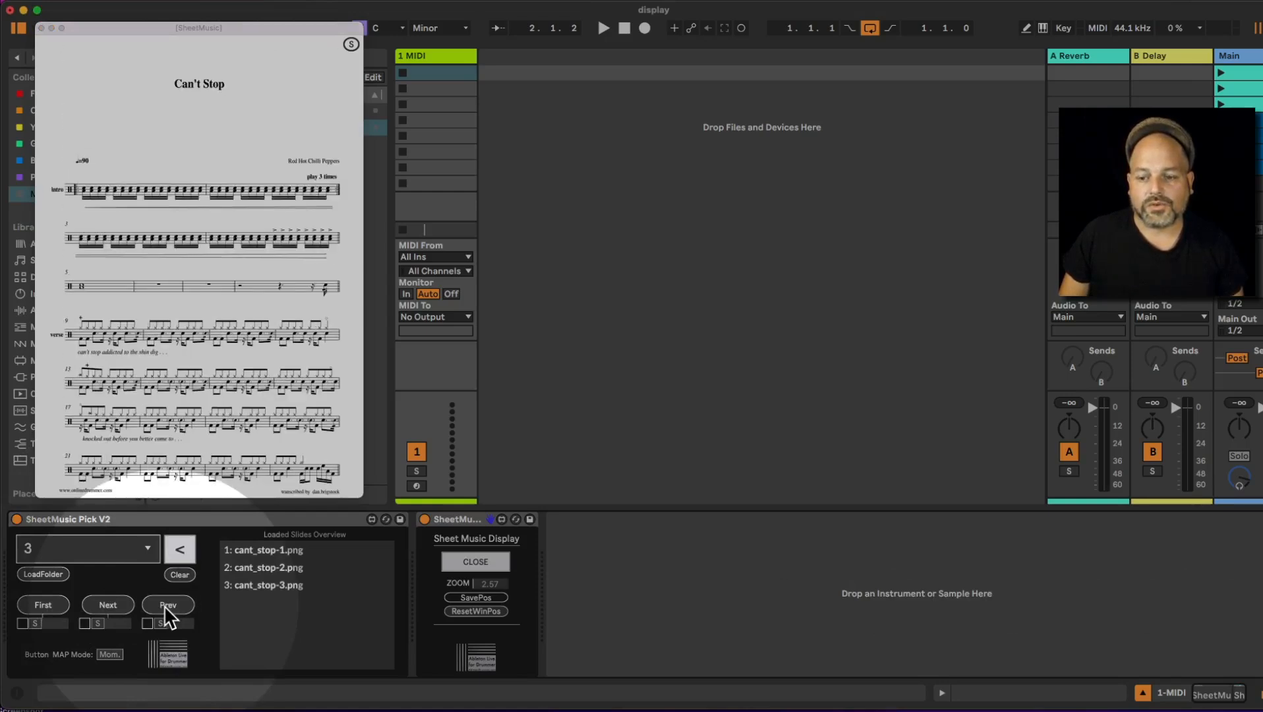
click(163, 605)
click(164, 605)
click(164, 604)
click(164, 605)
click(163, 605)
click(114, 613)
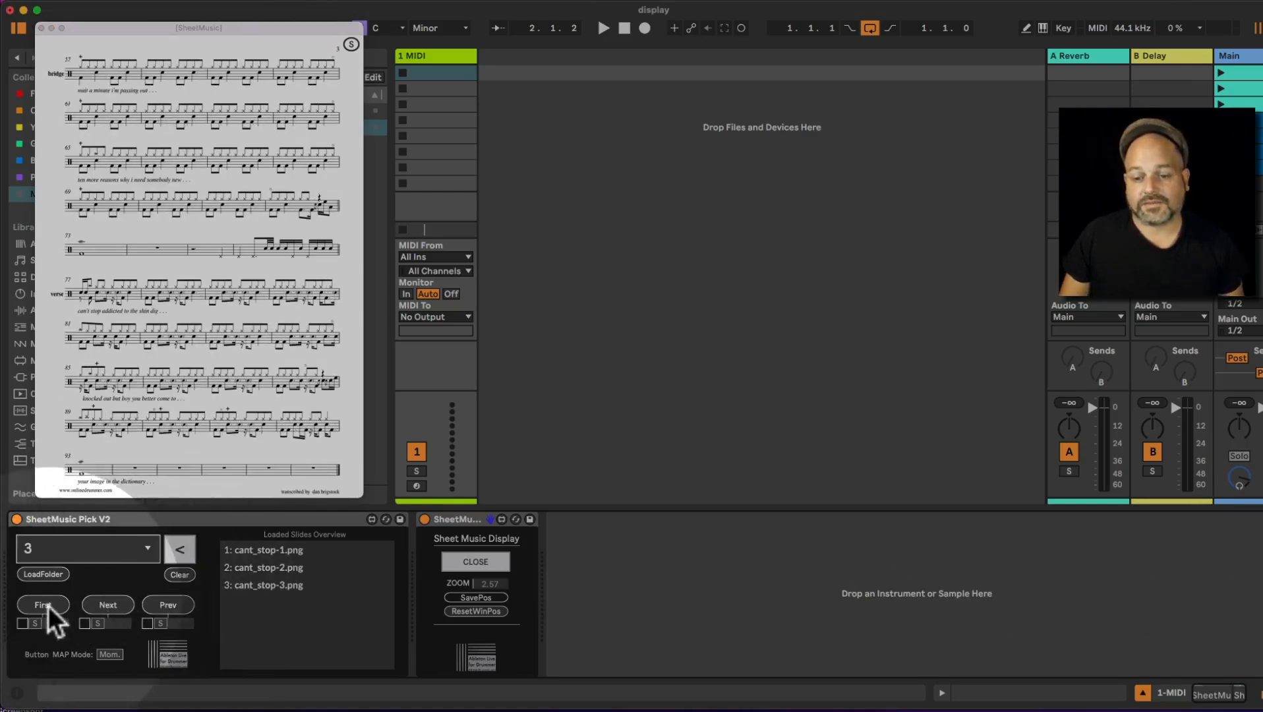
click(48, 606)
- Toggle key mapping mode and try the note trigger for the First control, switching it on and off again
key(super+k)
key(super+k)
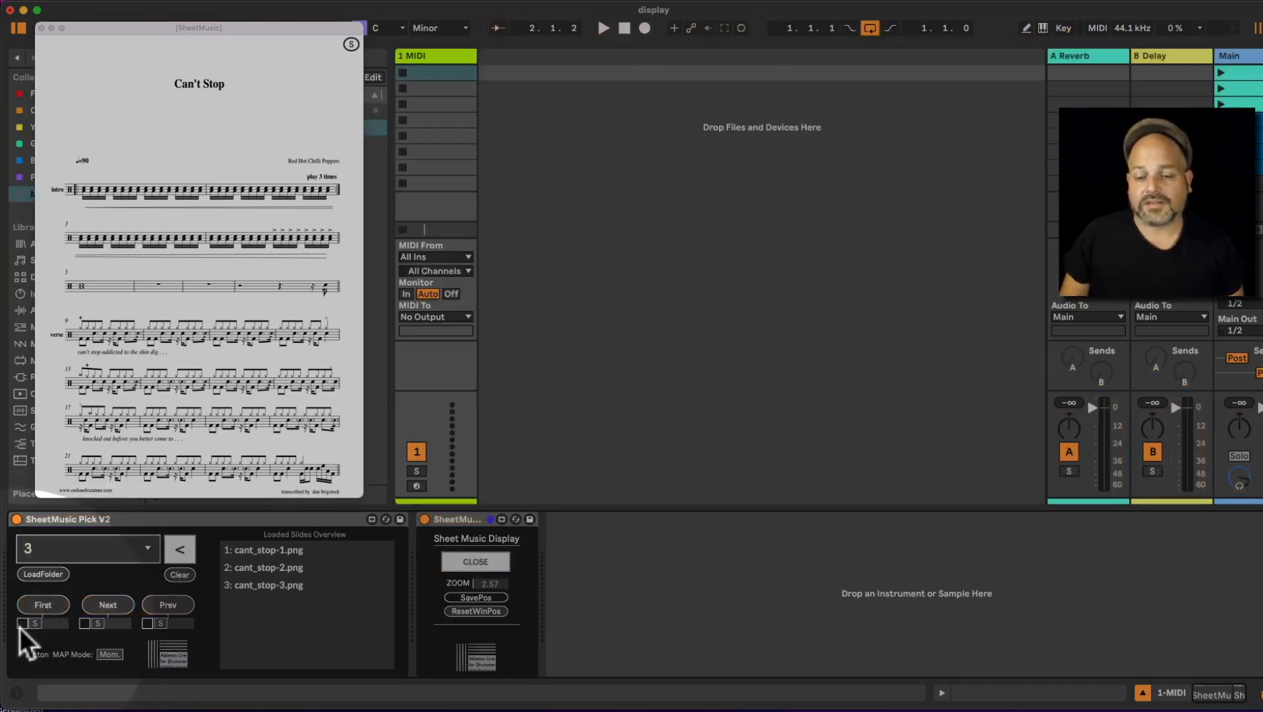
click(22, 623)
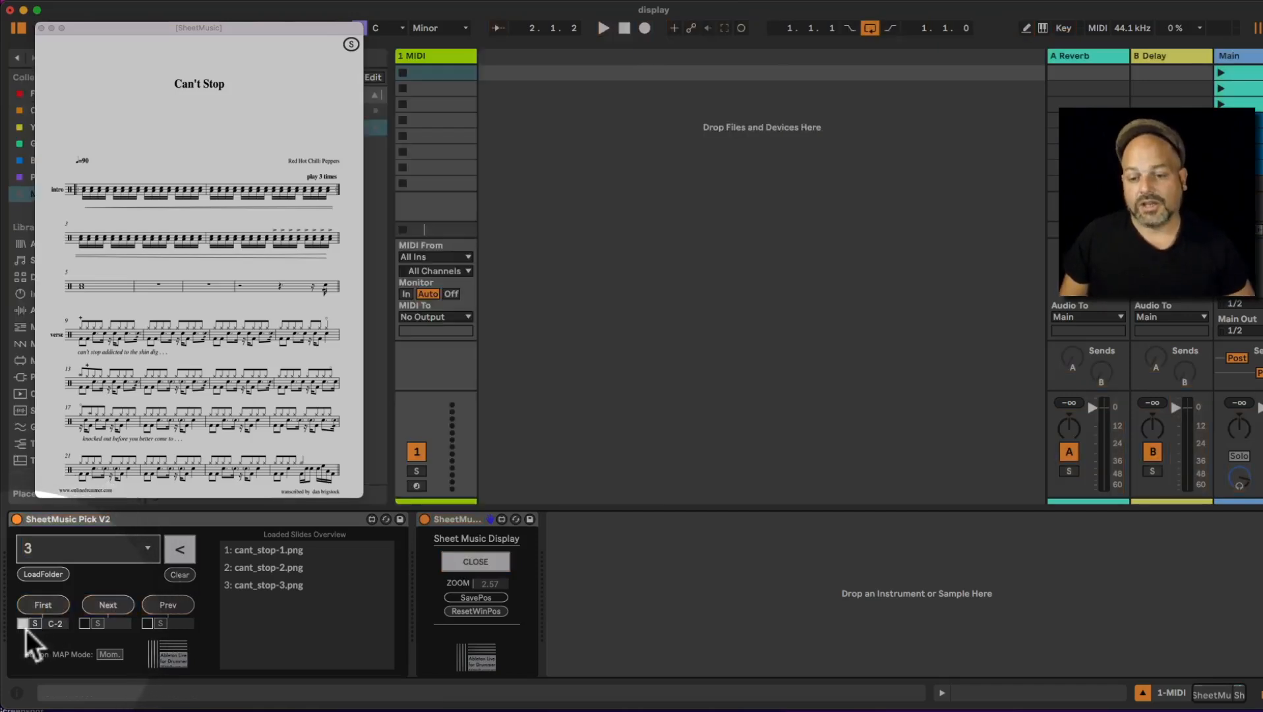
click(22, 624)
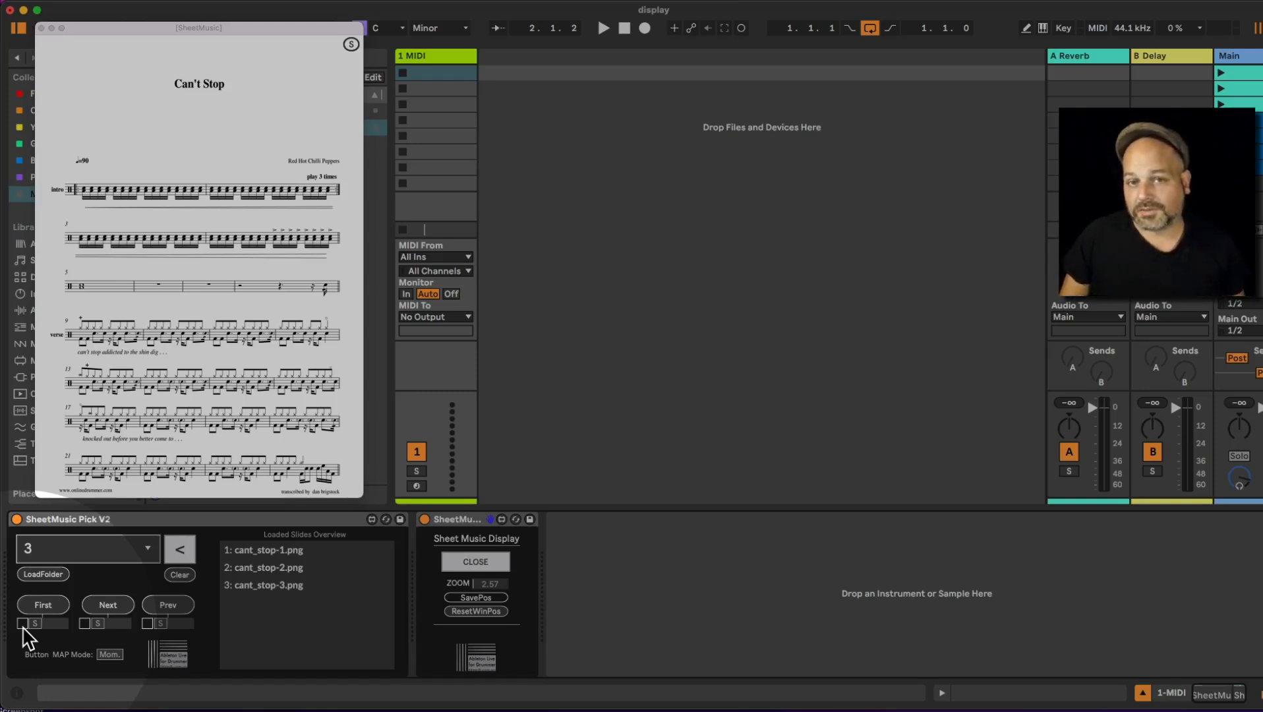
- Inspect the page numbers available in the slide selector and close the list without choosing another page
click(119, 543)
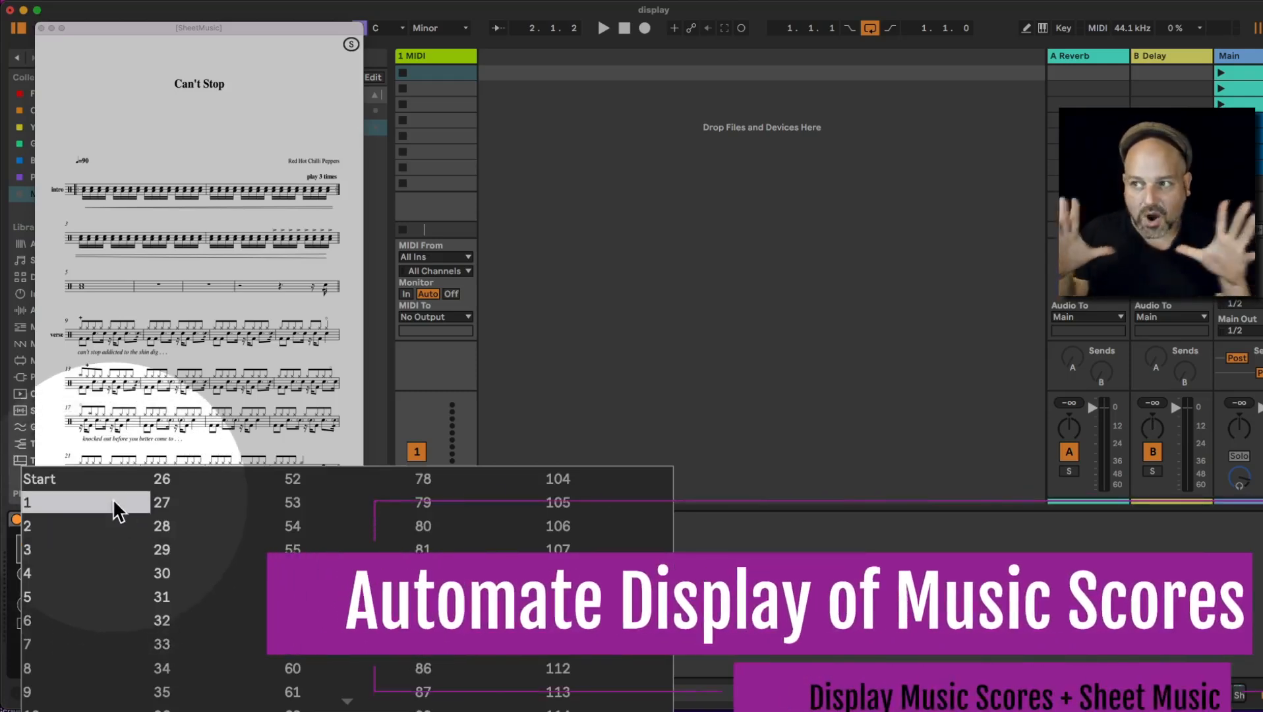
click(667, 388)
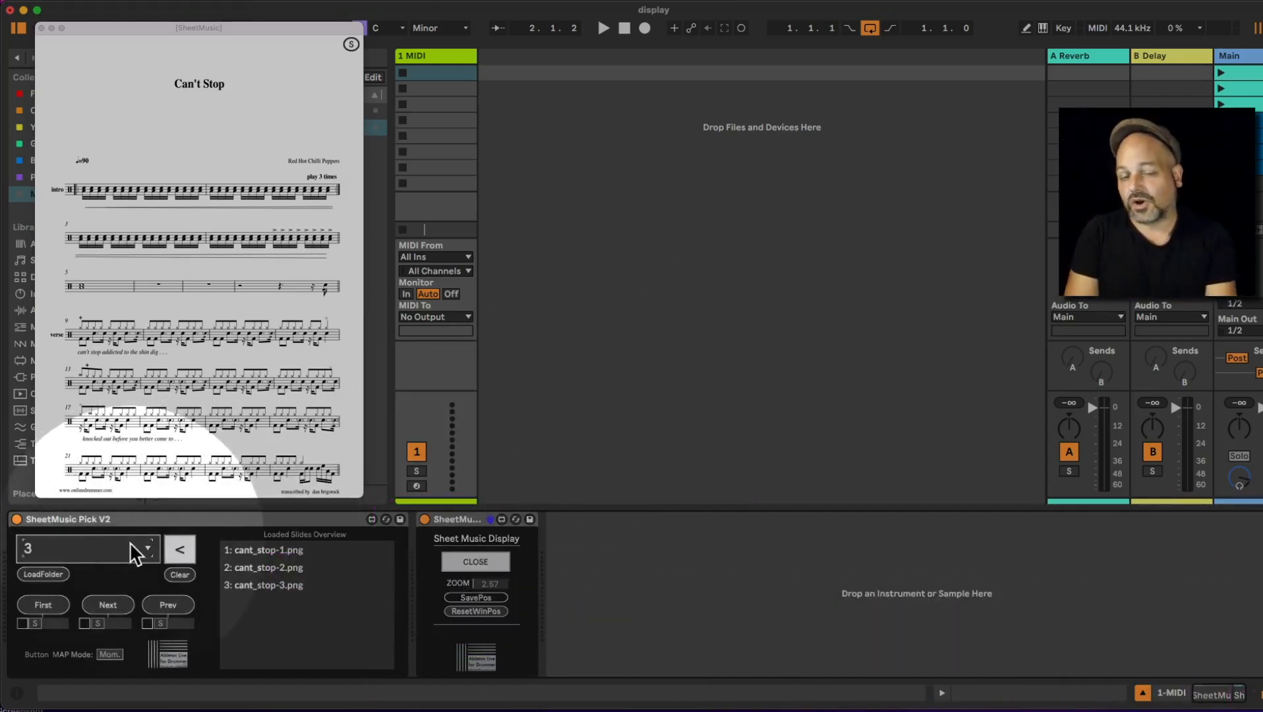
click(130, 541)
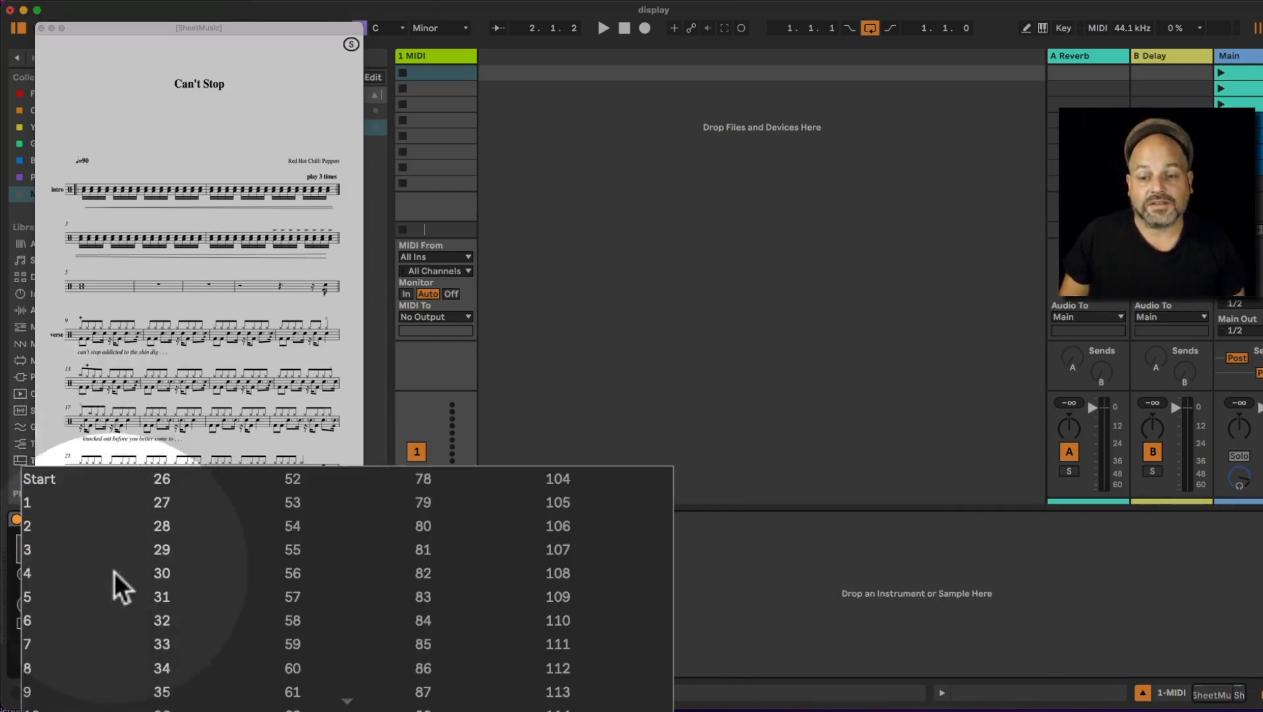
click(20, 550)
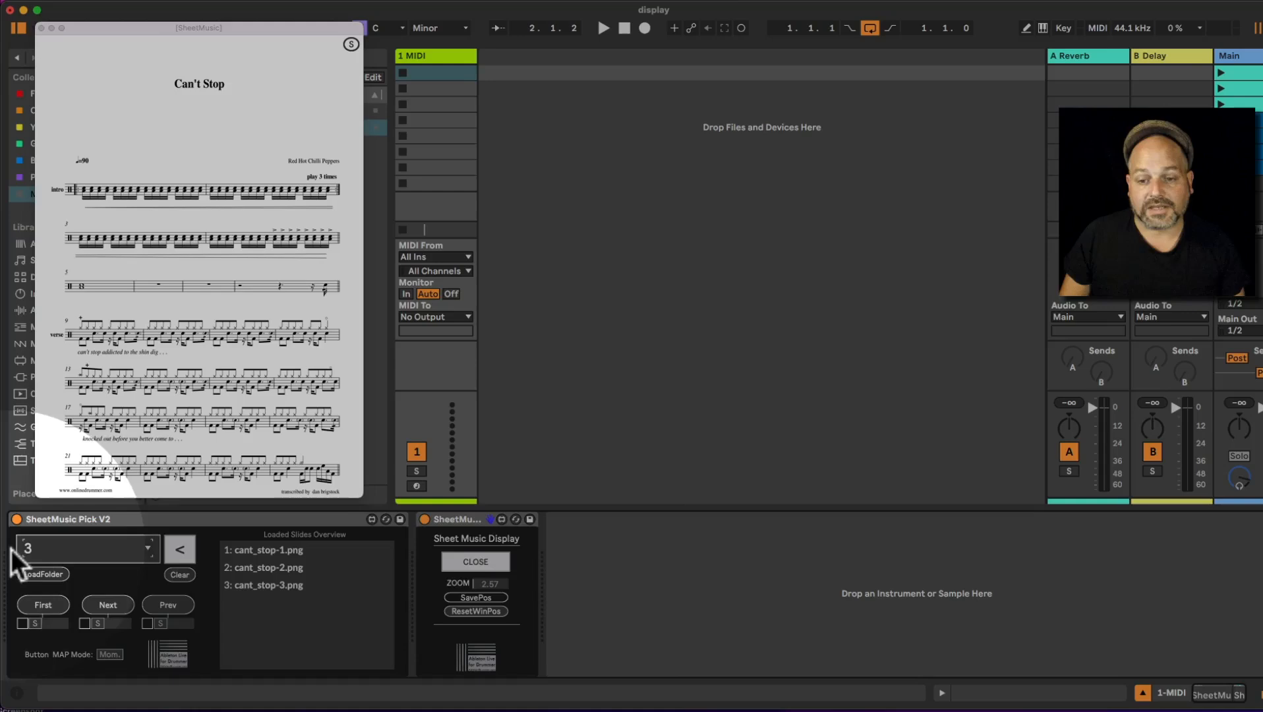
- Display page 2 of the score through the slide selector, and switch back to page 1
click(44, 550)
click(46, 530)
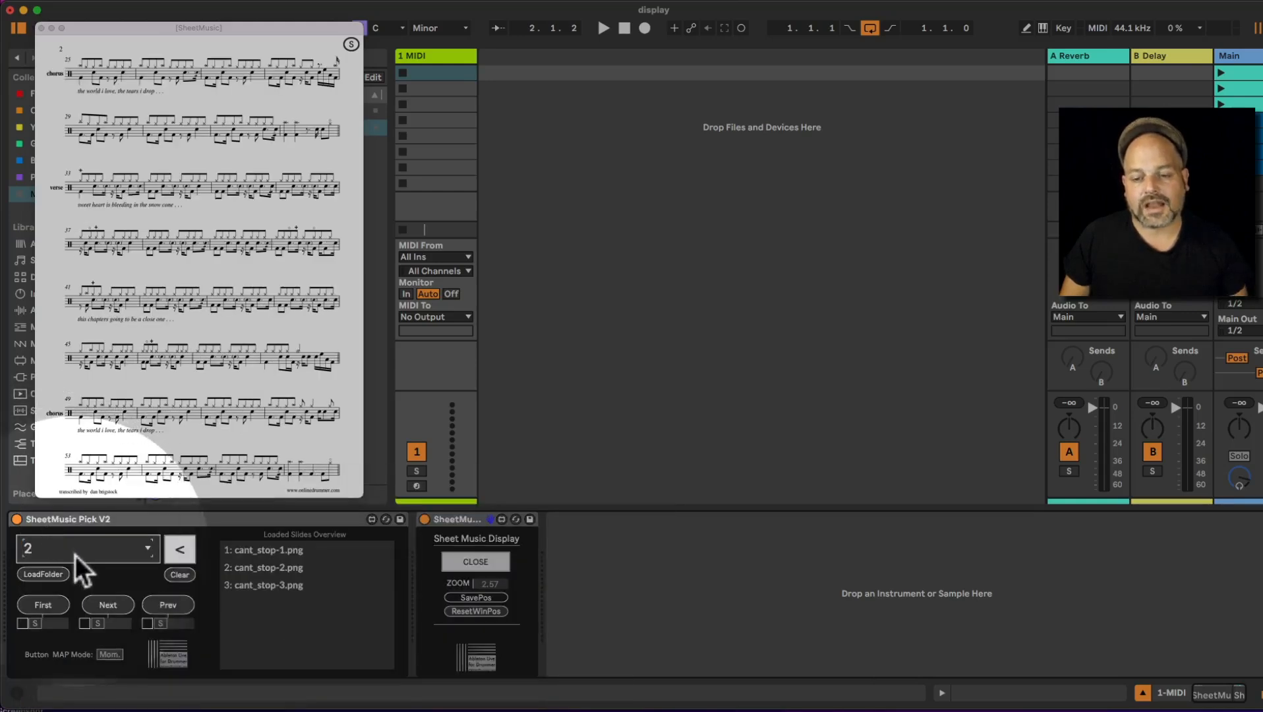
click(75, 555)
click(74, 523)
click(73, 550)
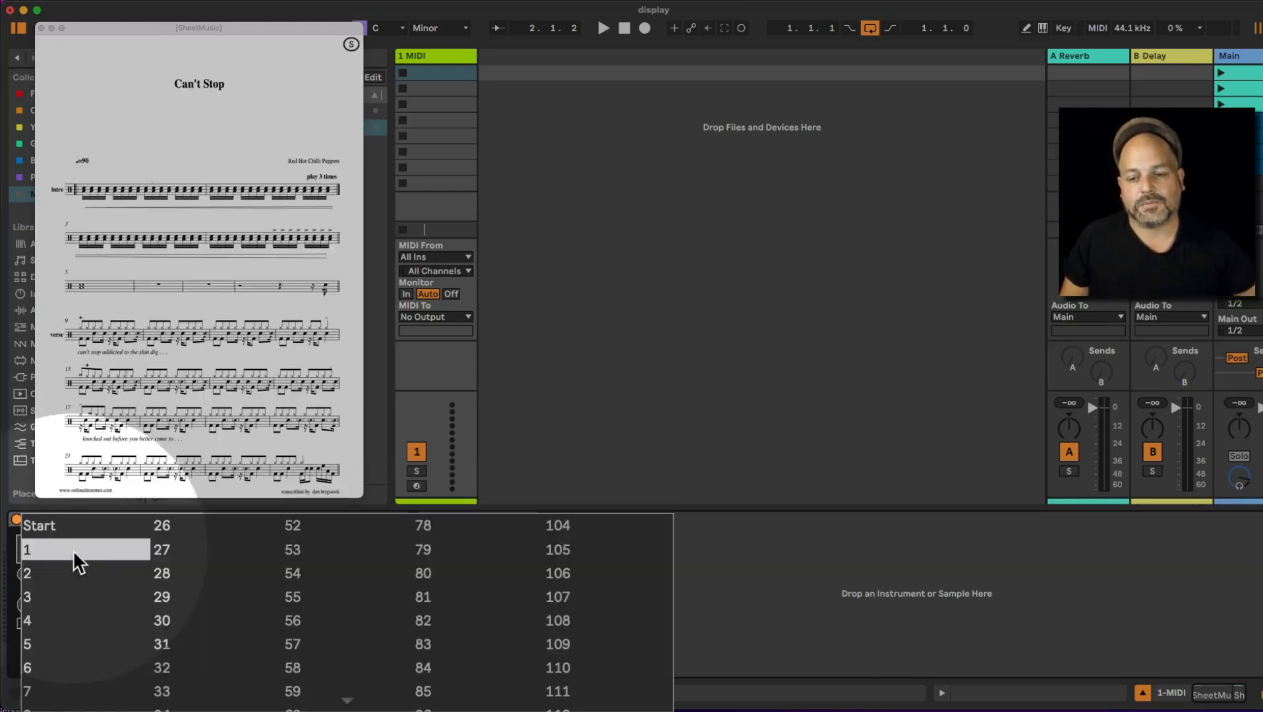
click(72, 550)
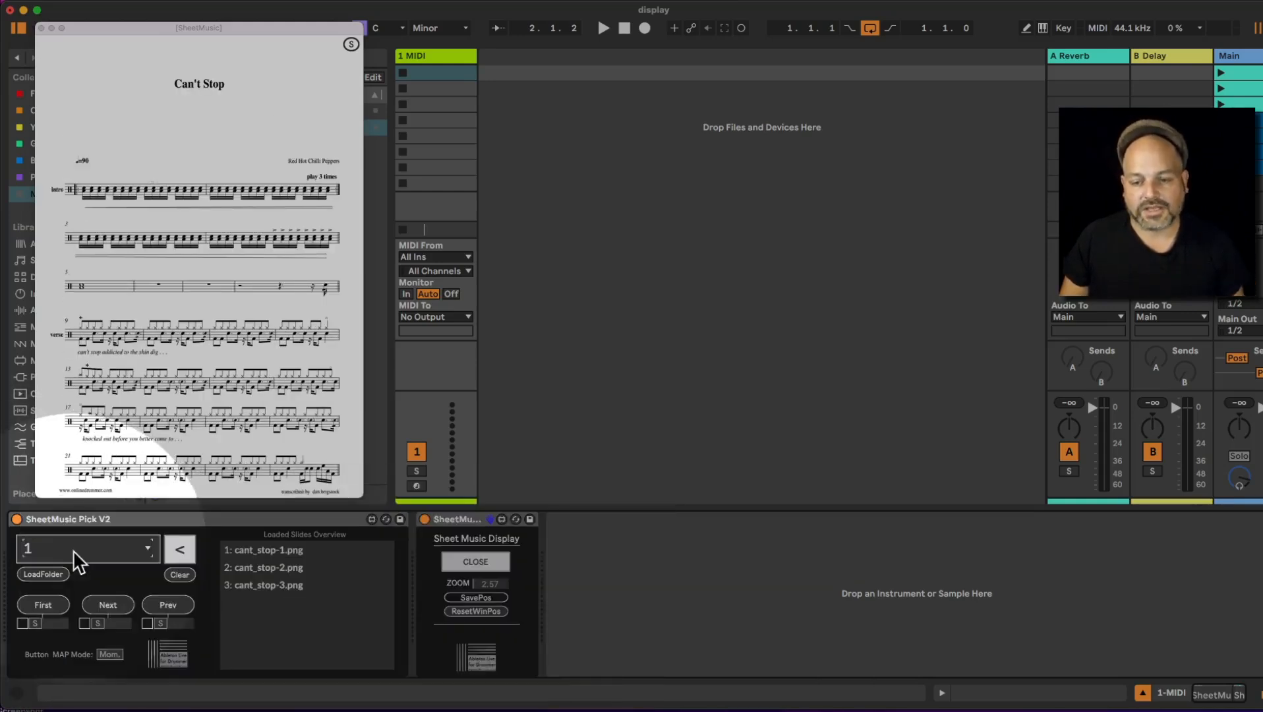
- Rename the SheetMusic Pick V2 device as CantStop
click(80, 514)
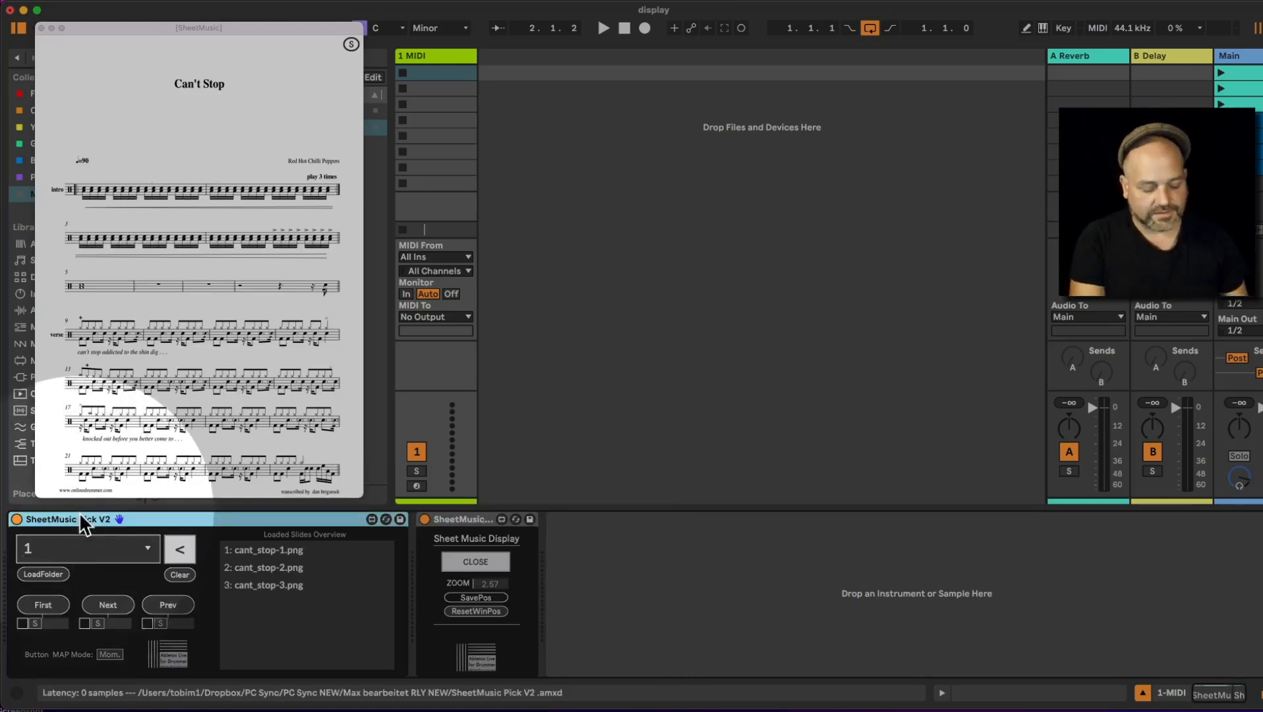
key(super+r)
text(C)
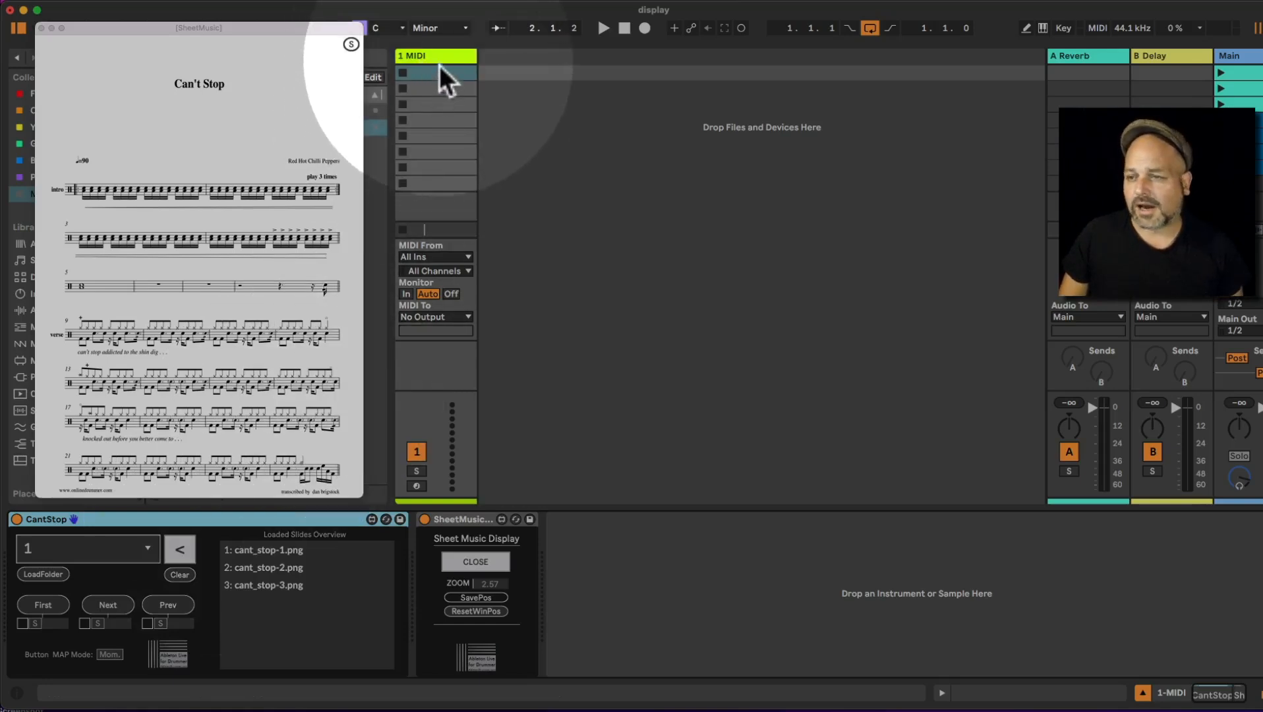
- Create a MIDI clip in the MIDI track's first slot and show its envelopes, with the score window moved clear of the clip editor
click(439, 60)
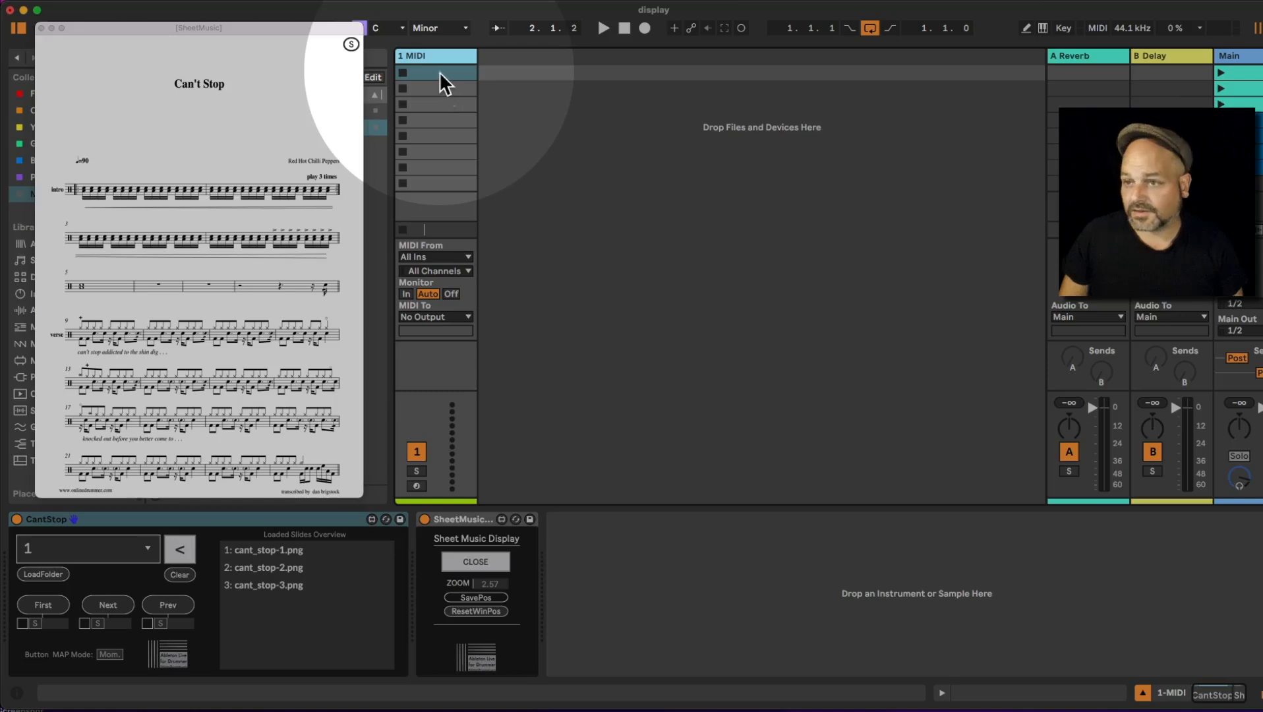
double_click(438, 73)
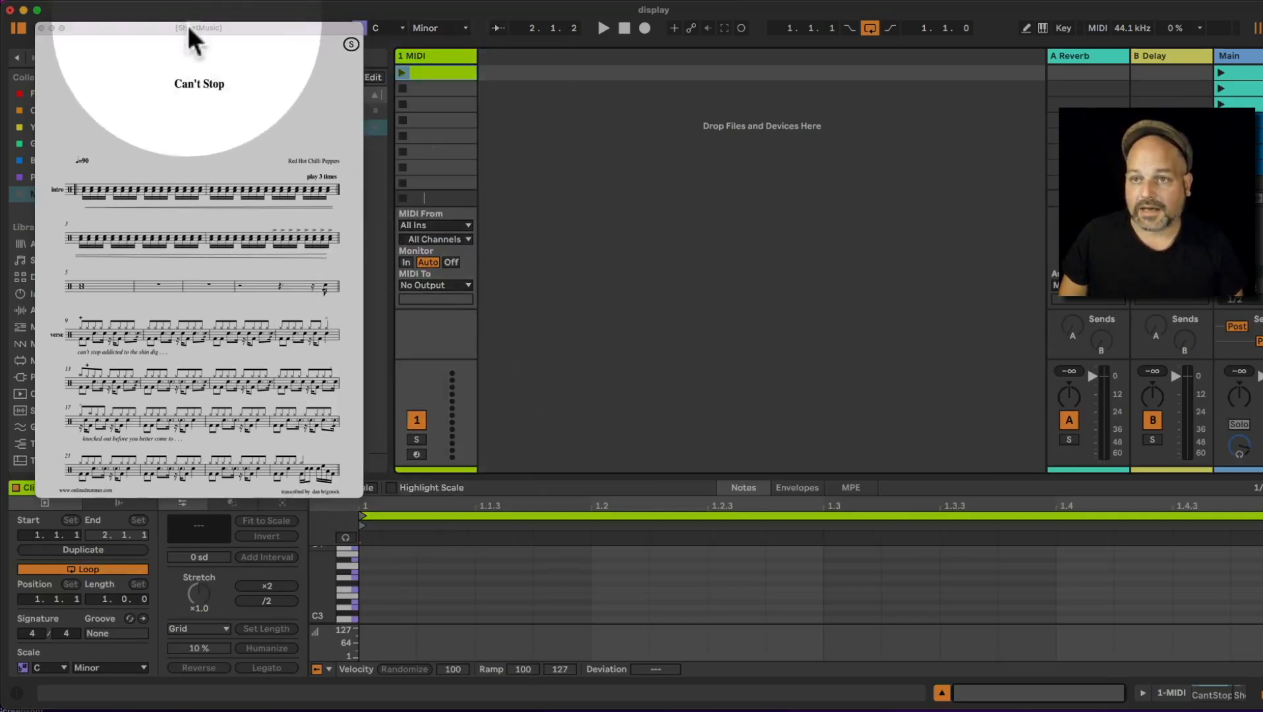
drag(187, 28, 181, 5)
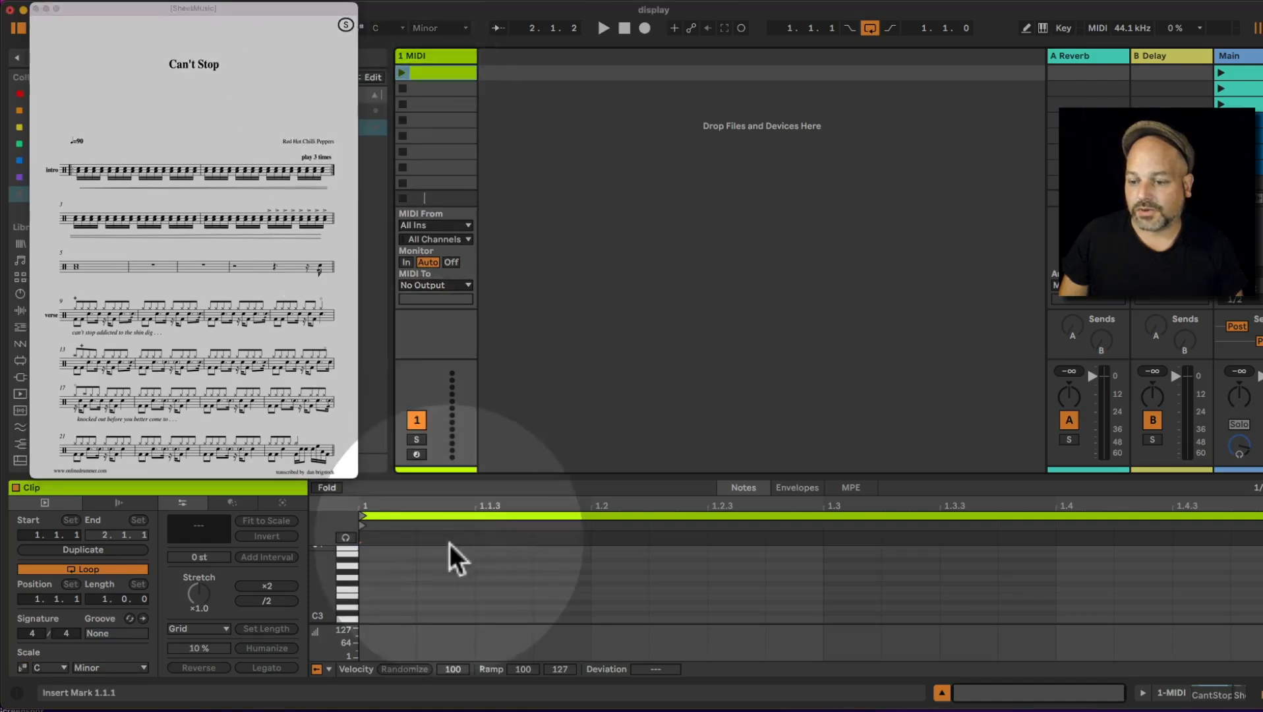
click(366, 516)
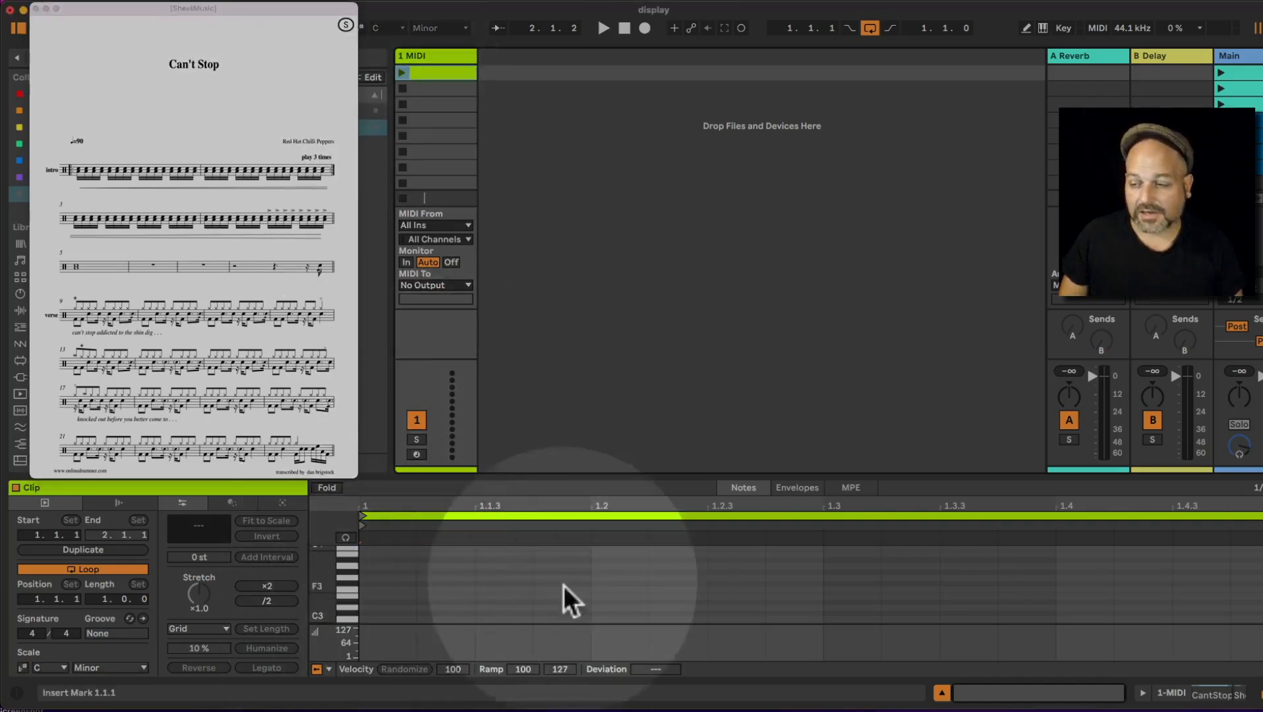
click(799, 487)
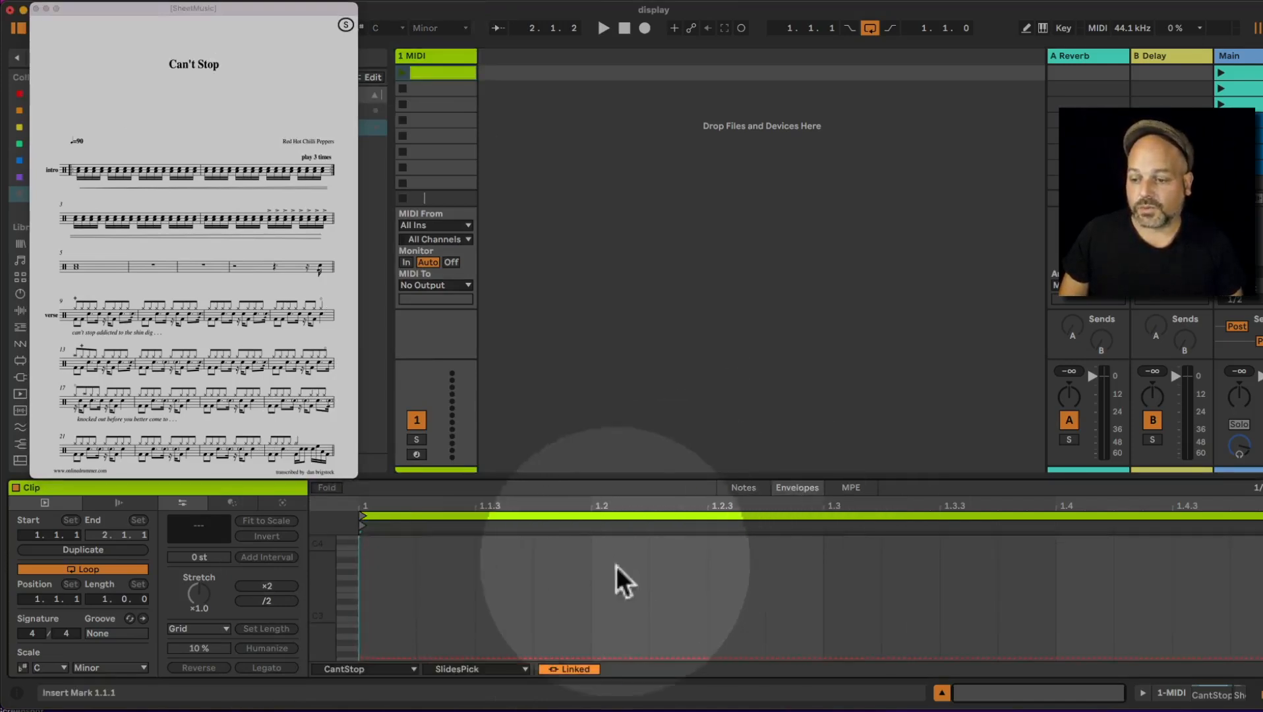
- Show the CantStop device's SlidesPick envelope in the MIDI clip, undoing the stray breakpoint at its start
click(366, 659)
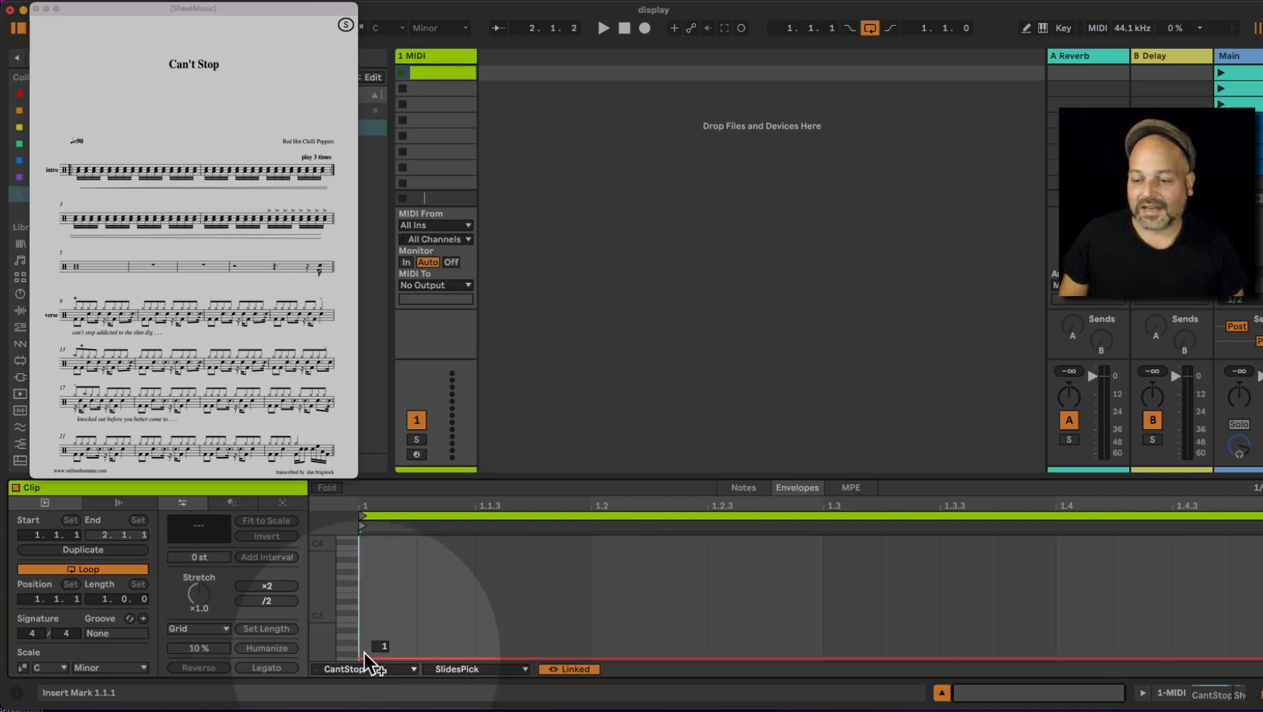
key(super+z)
click(381, 669)
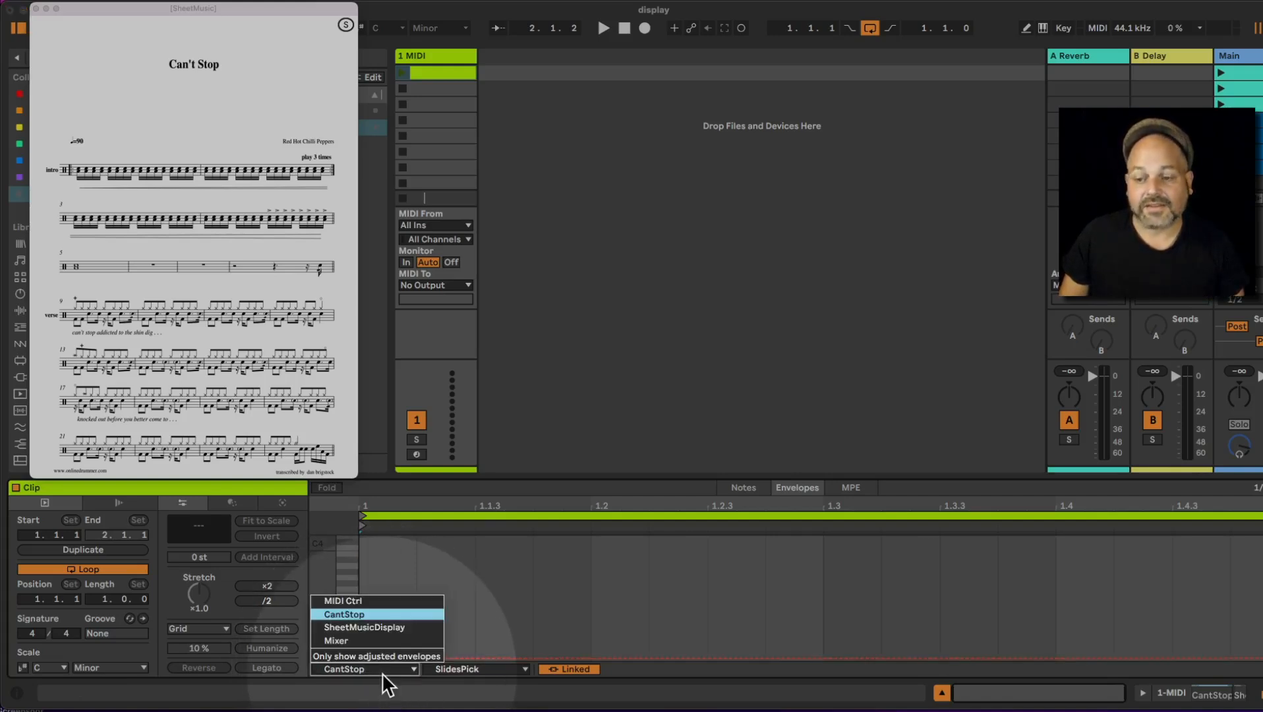
click(383, 613)
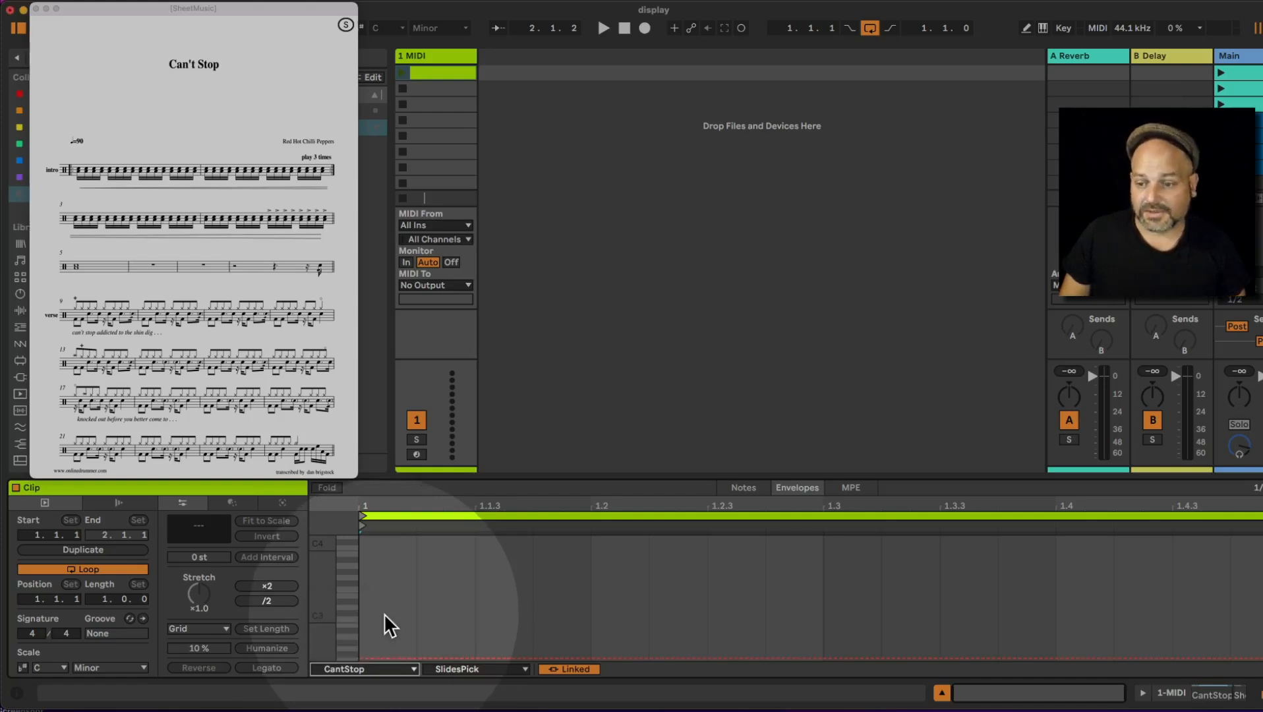
click(465, 667)
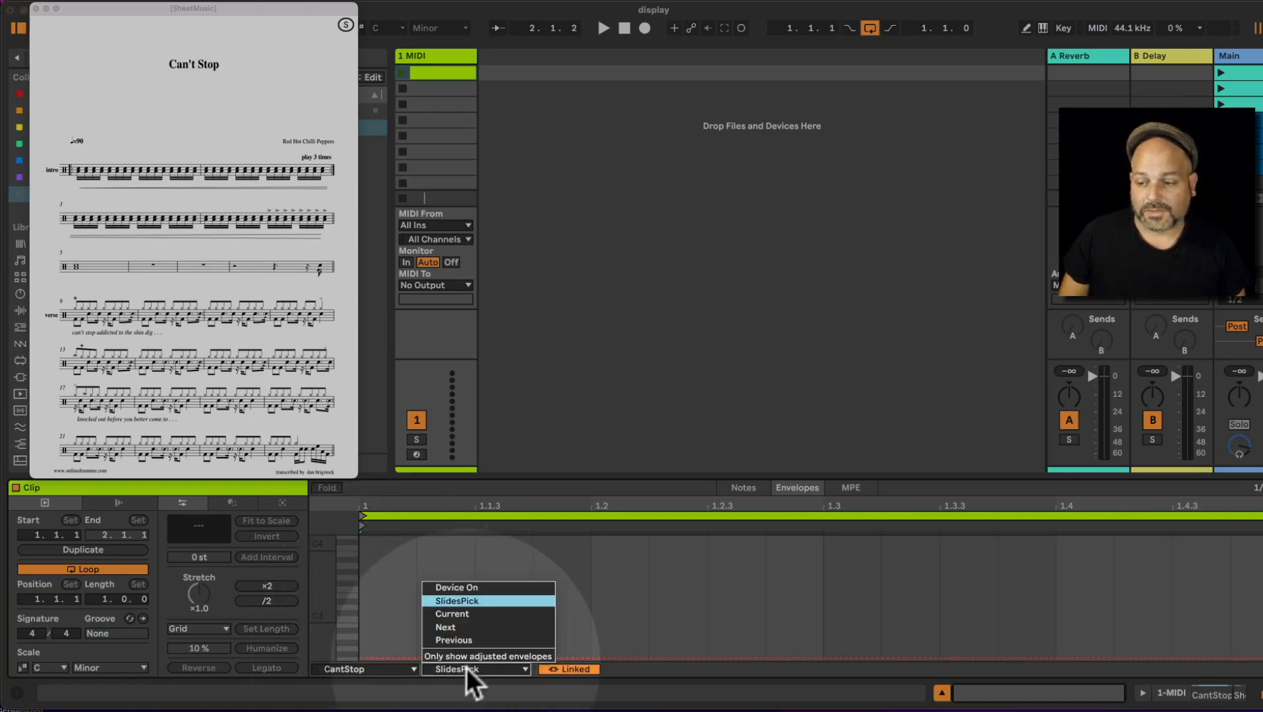
click(481, 601)
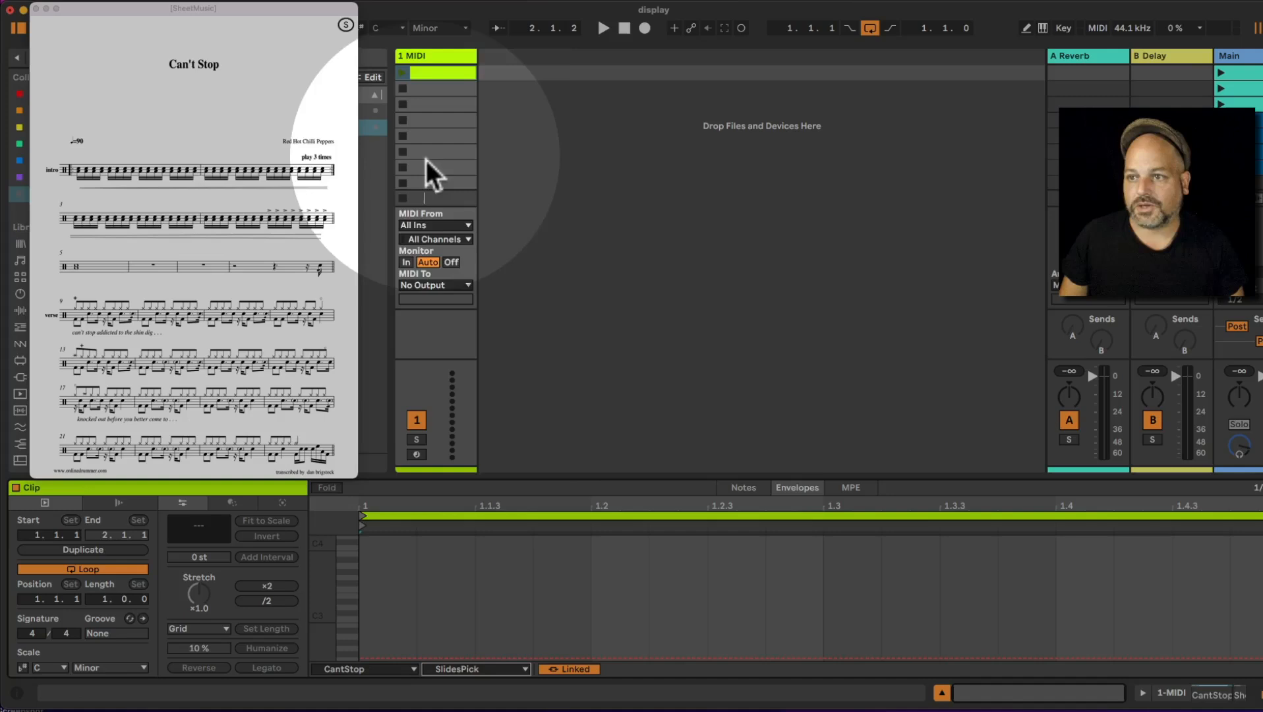
- Switch the CantStop slide selector to page 2 and back to Start, and collapse the loaded slides overview
click(437, 55)
click(87, 560)
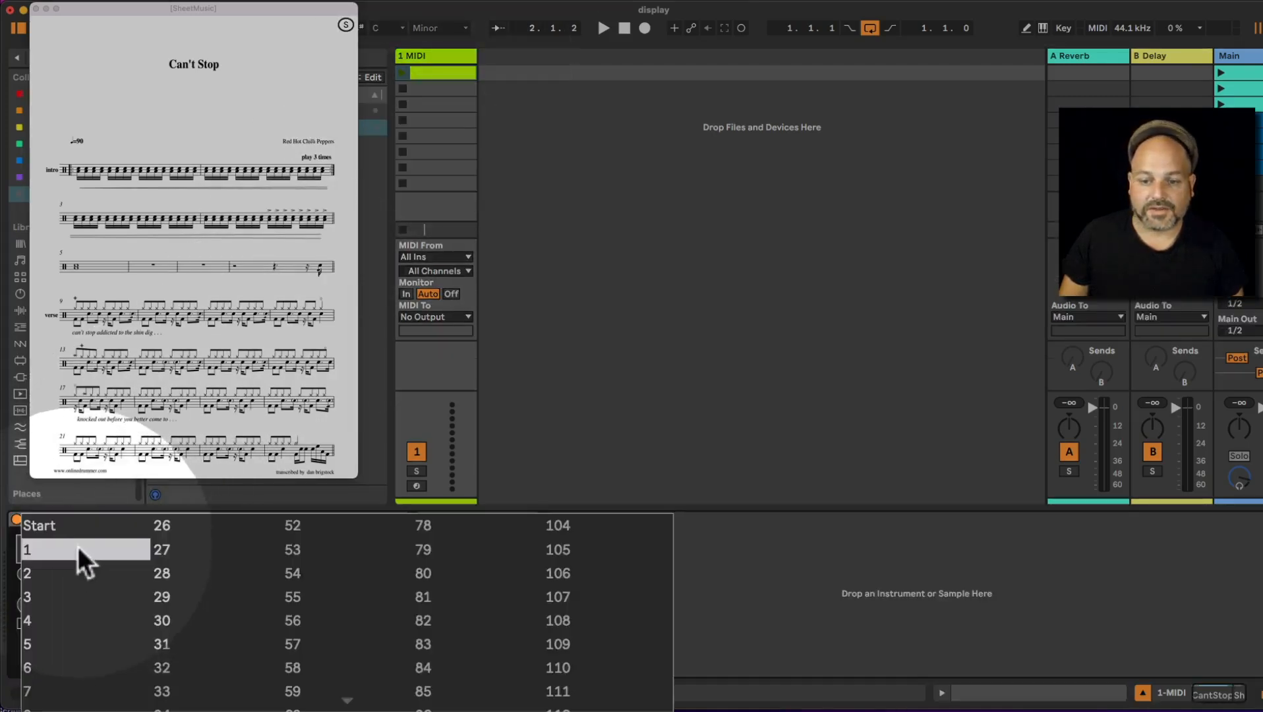
click(122, 572)
click(117, 549)
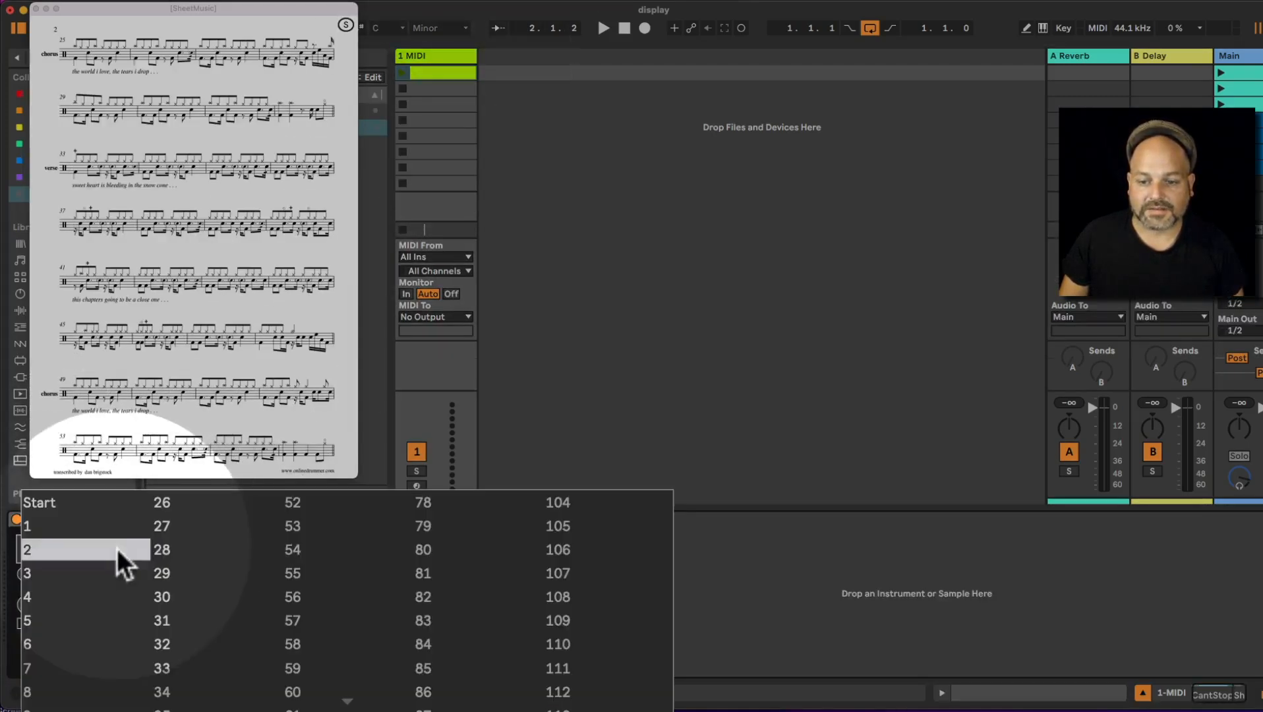
click(121, 506)
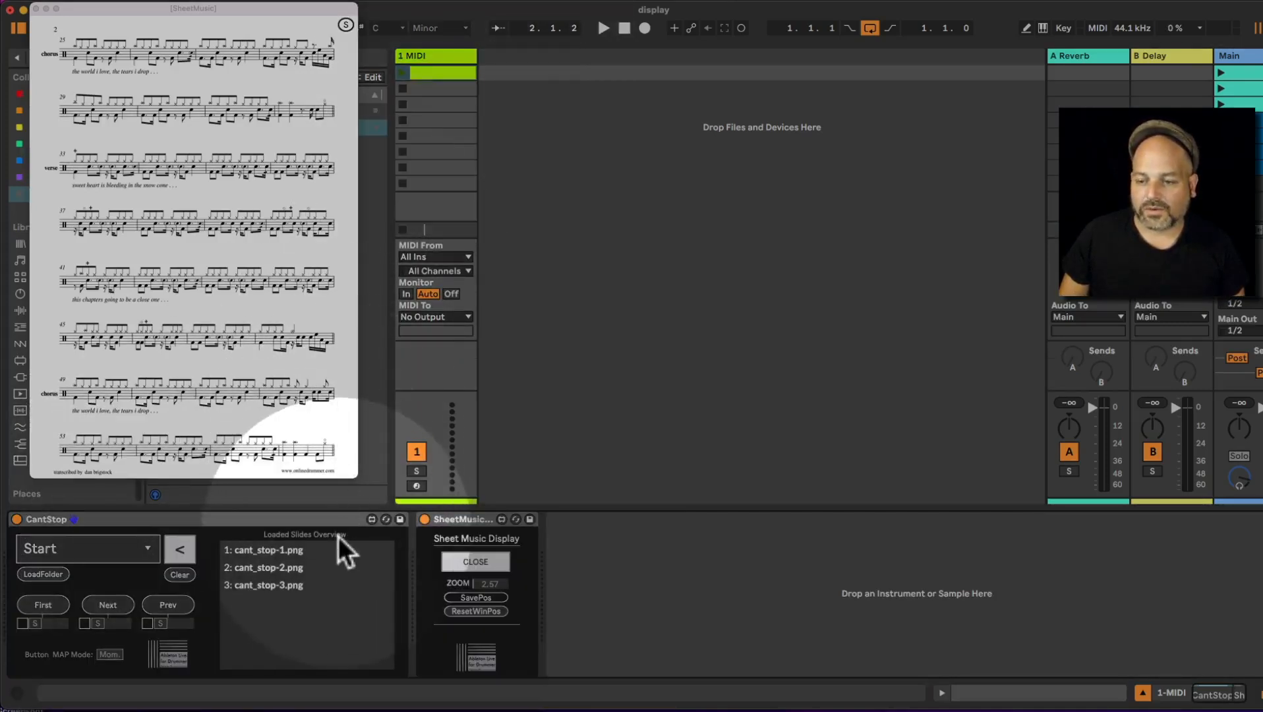
click(180, 550)
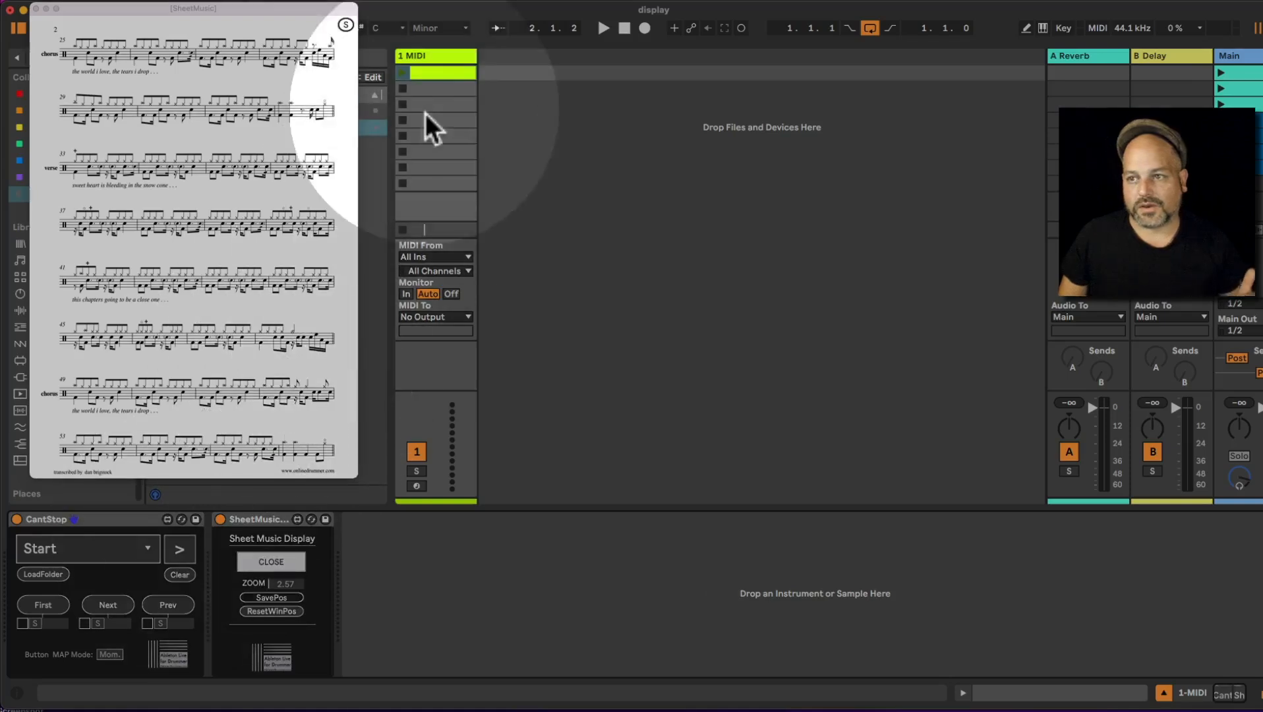
- Reopen the MIDI clip and place a breakpoint with the value Start just after the beginning of the SlidesPick envelope
double_click(442, 69)
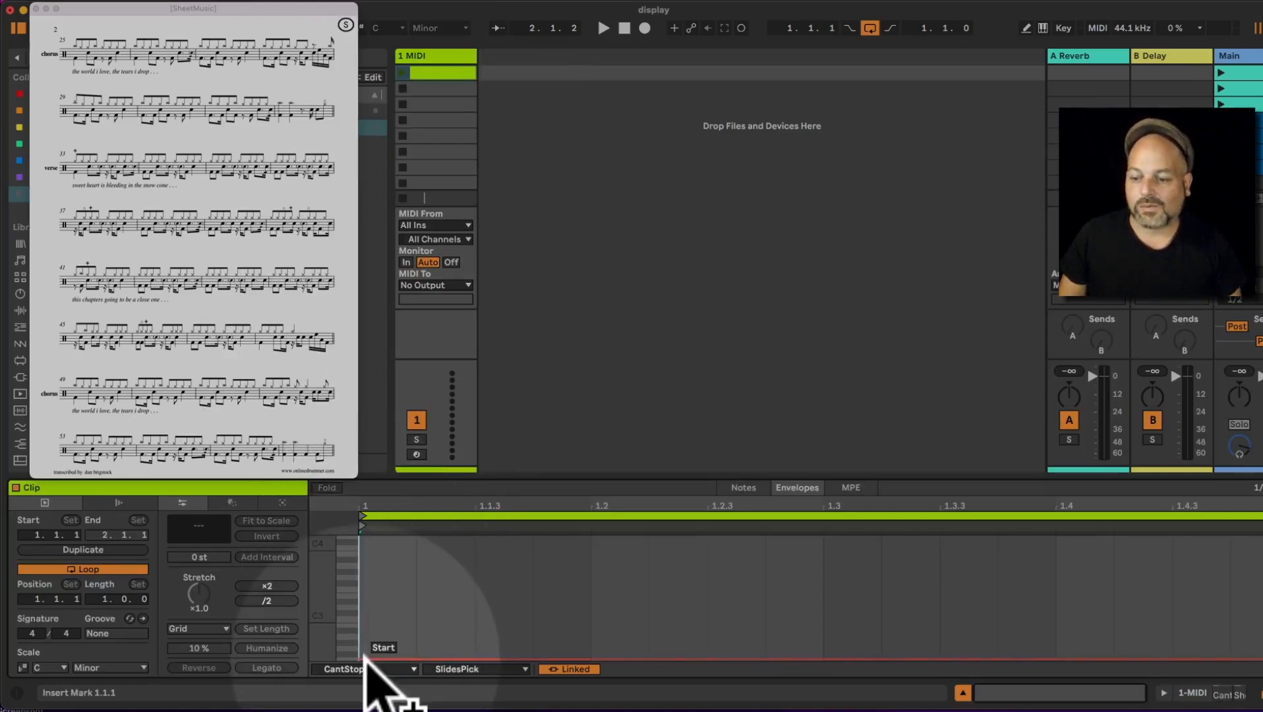
click(398, 659)
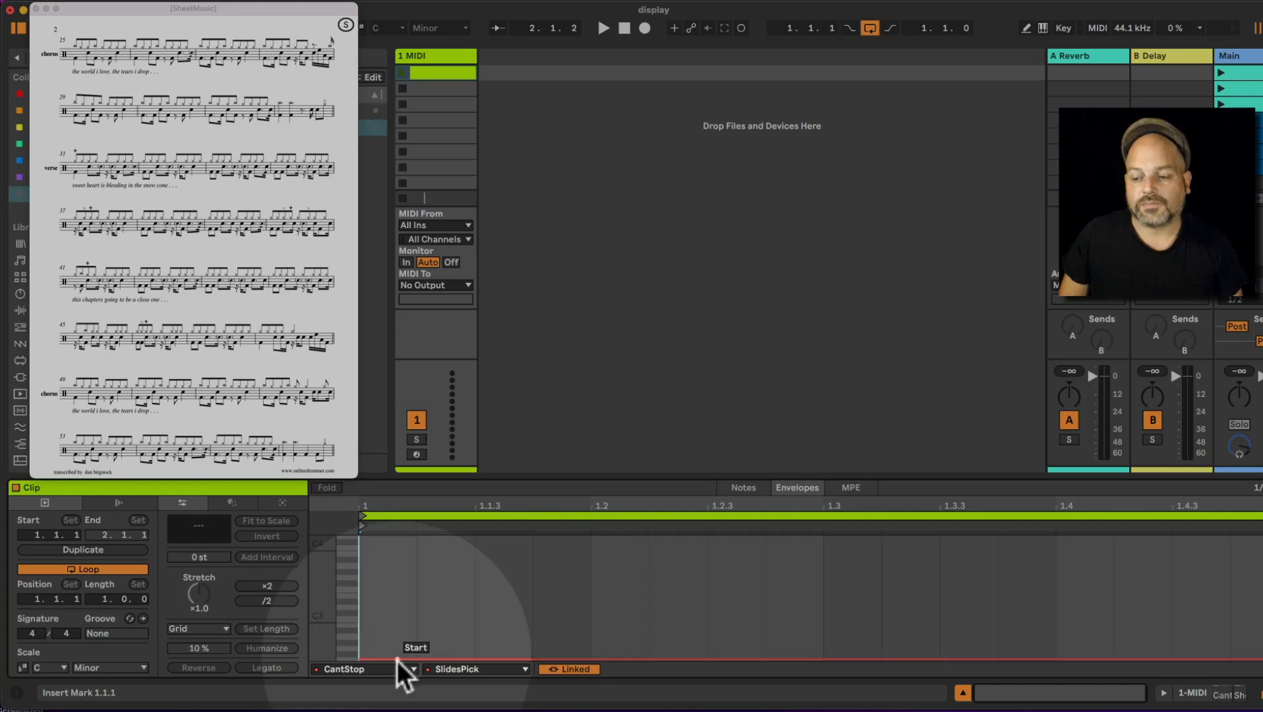
drag(398, 657, 364, 657)
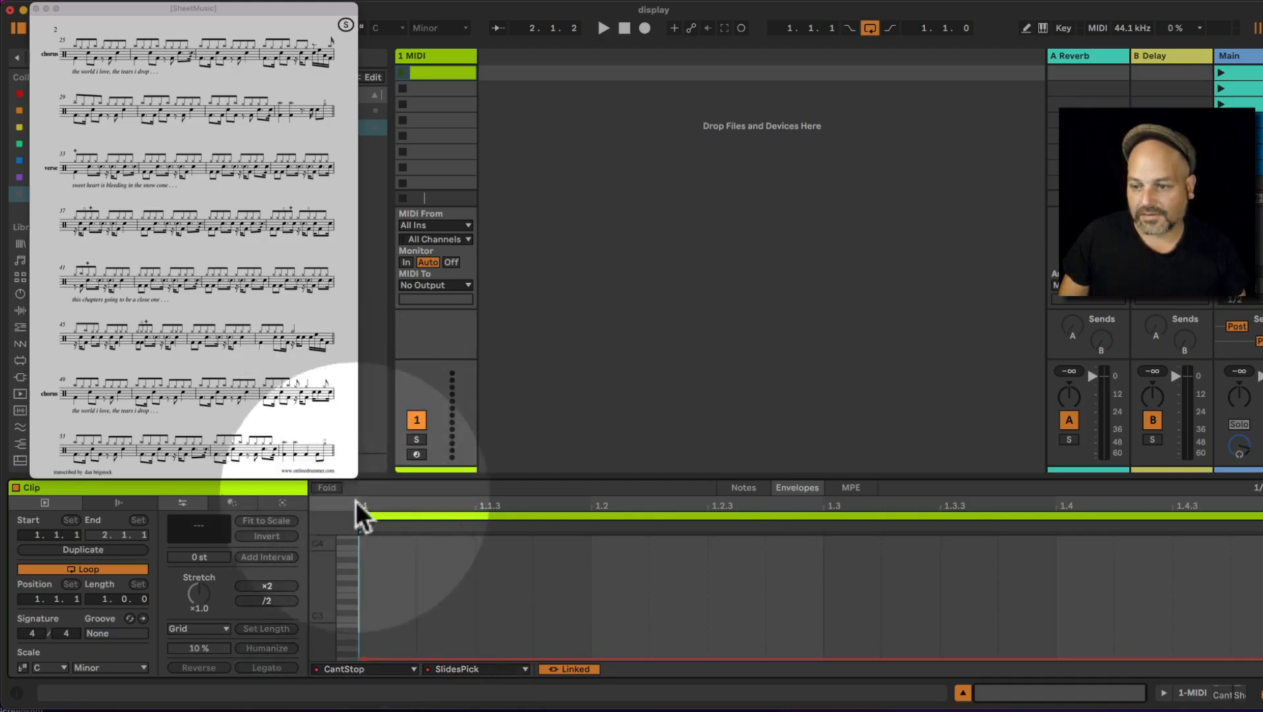
drag(361, 502, 361, 587)
drag(420, 658, 370, 658)
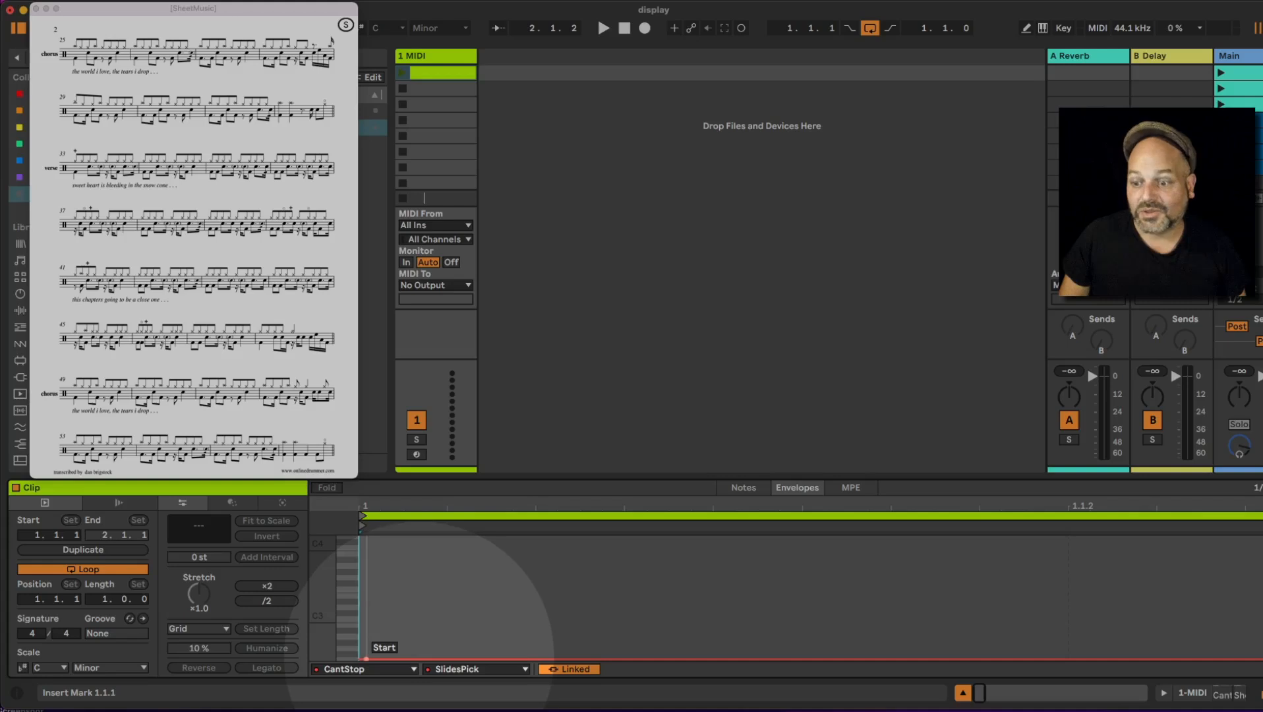
drag(365, 658, 361, 662)
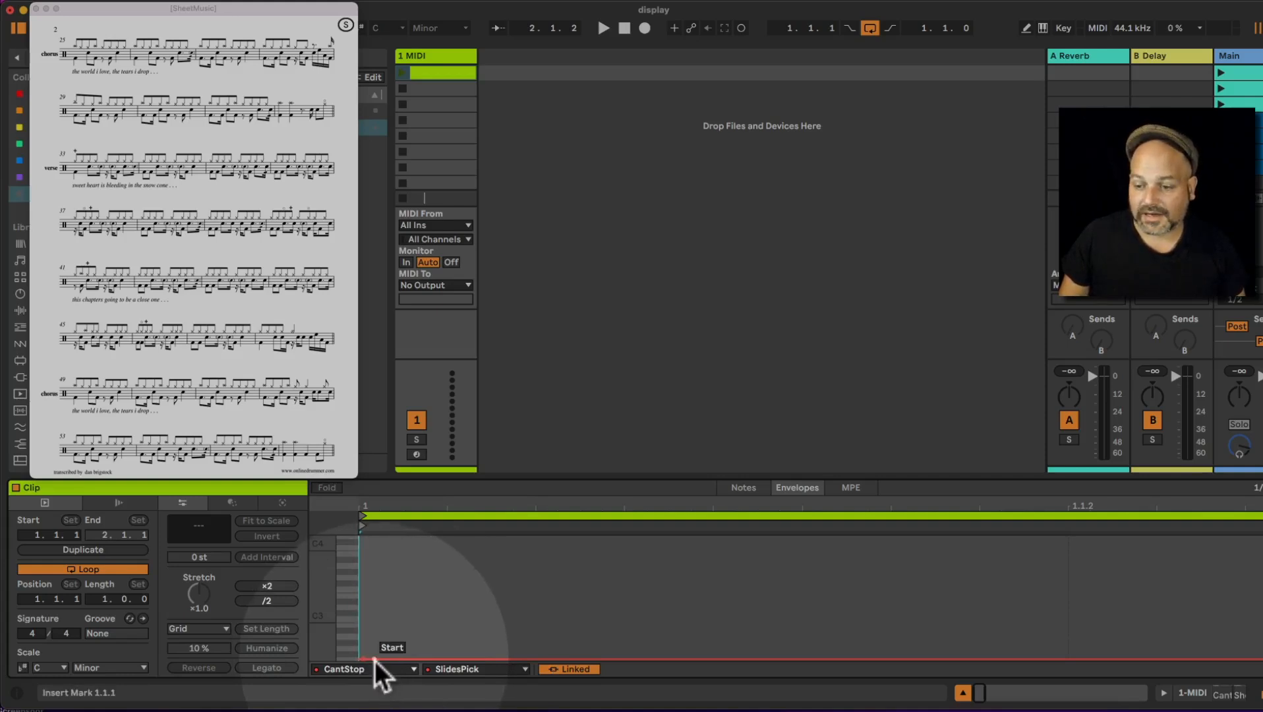
click(374, 658)
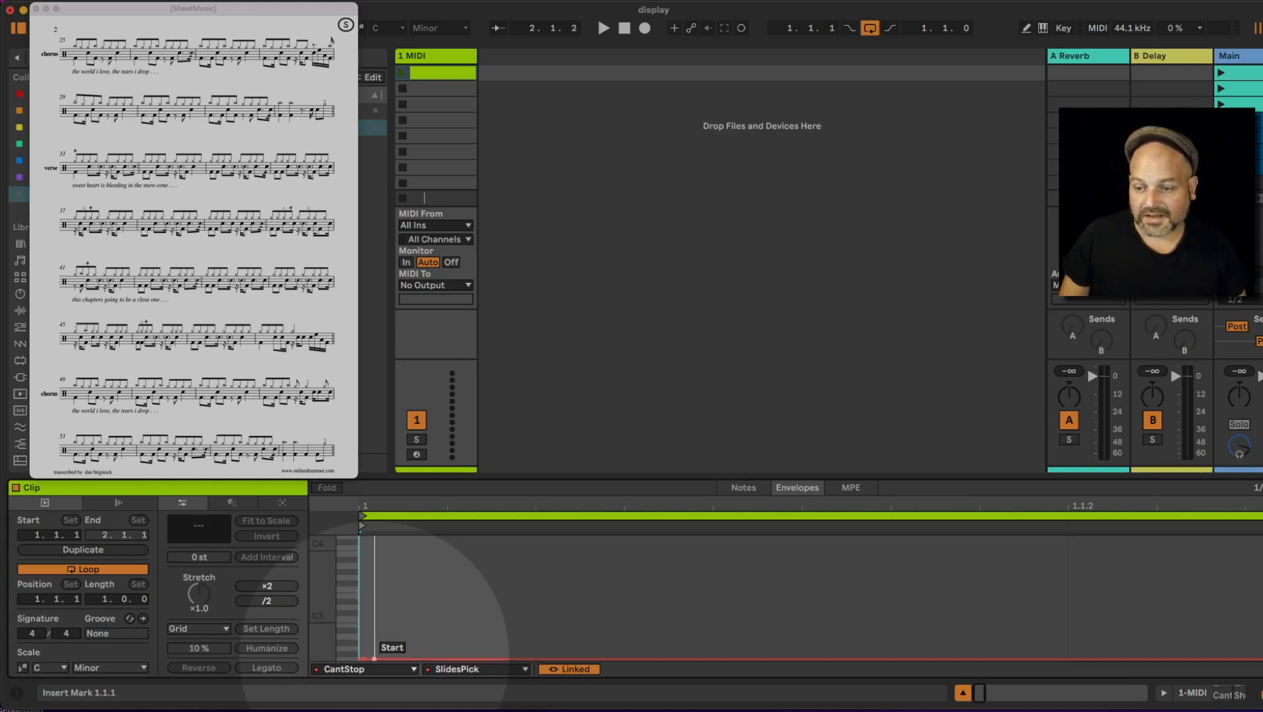
mouse_move(373, 658)
mouse_down()
mouse_move(373, 536)
mouse_move(373, 657)
mouse_up()
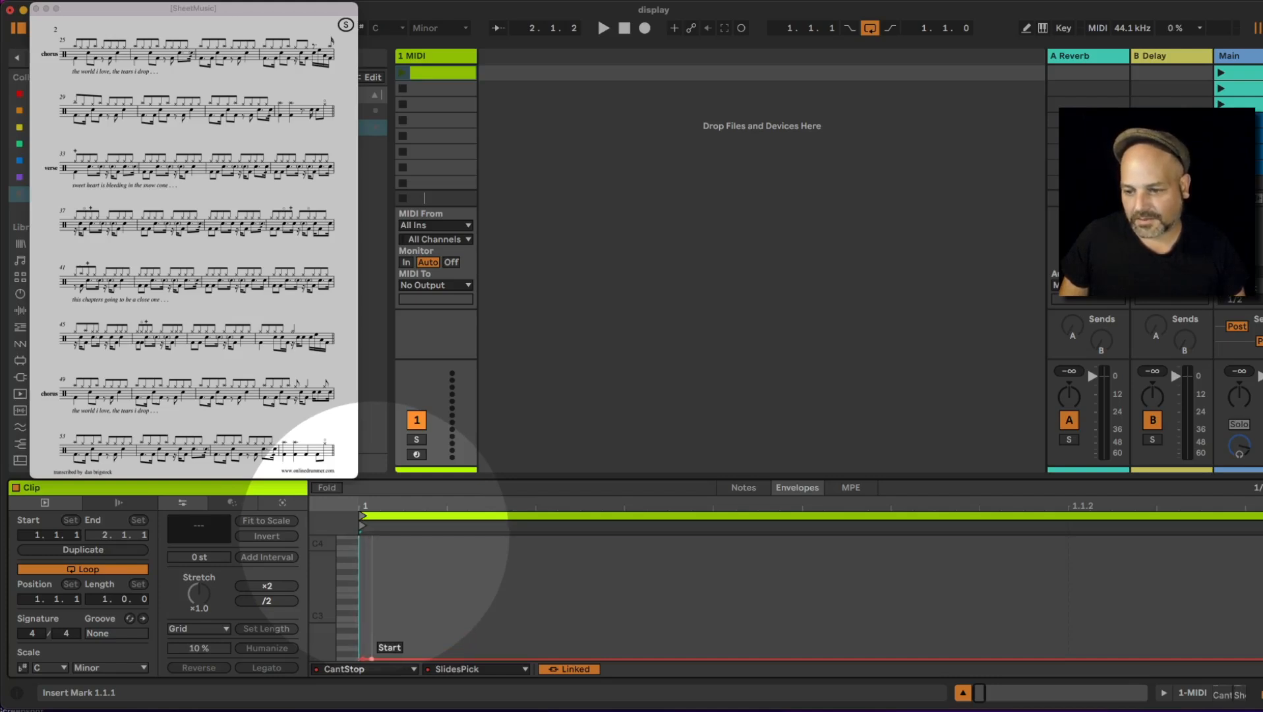
- Set the SlidesPick breakpoint near the clip's start to page value 1, raising it for editing where needed
drag(372, 658, 374, 638)
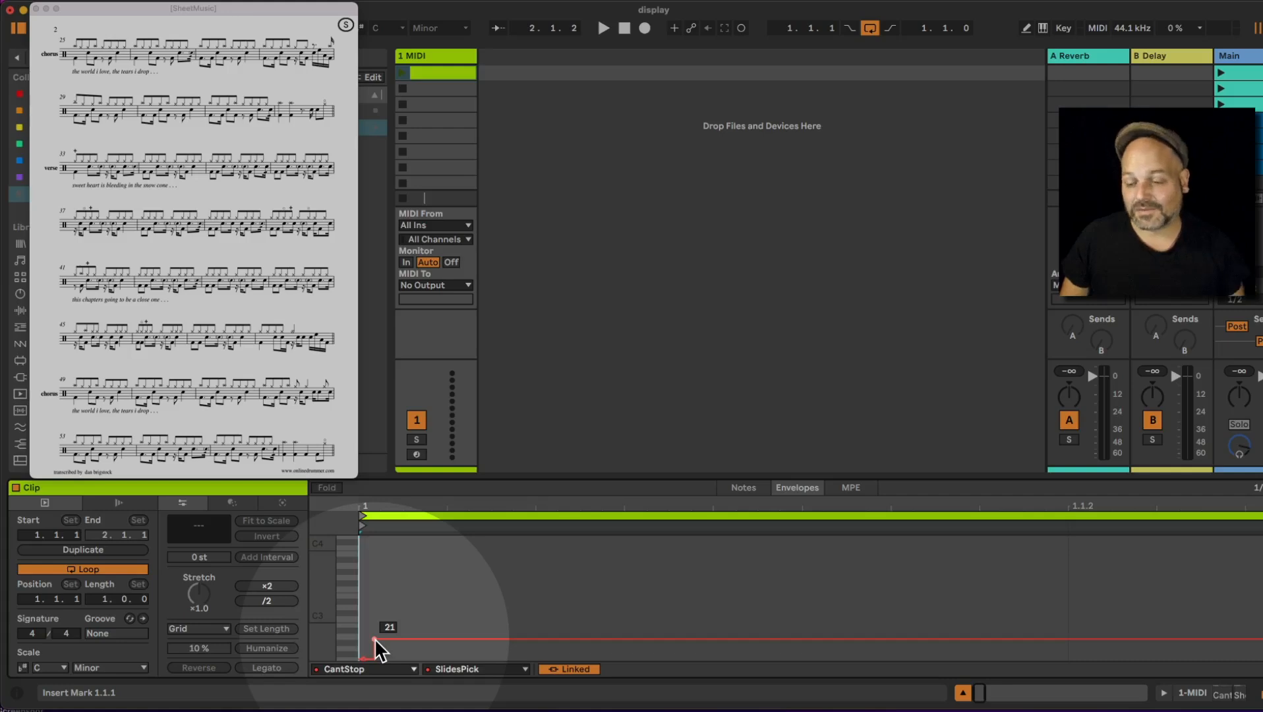
right_click(374, 638)
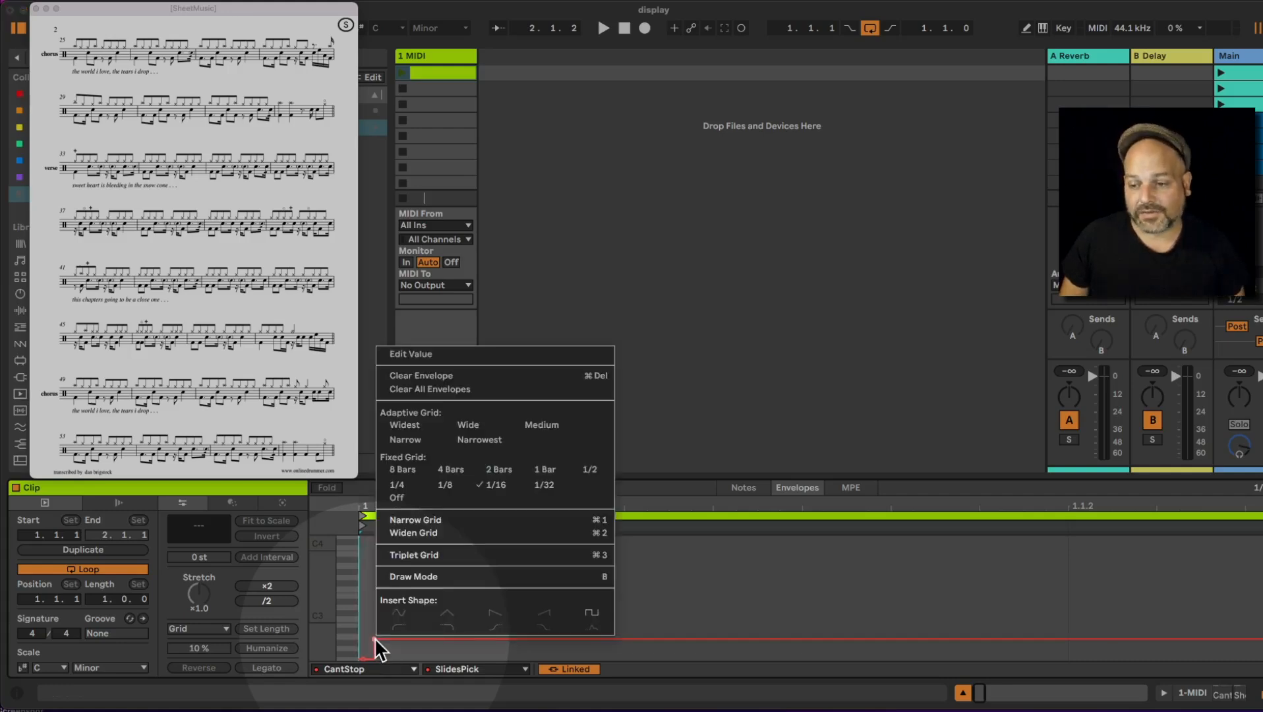
click(475, 356)
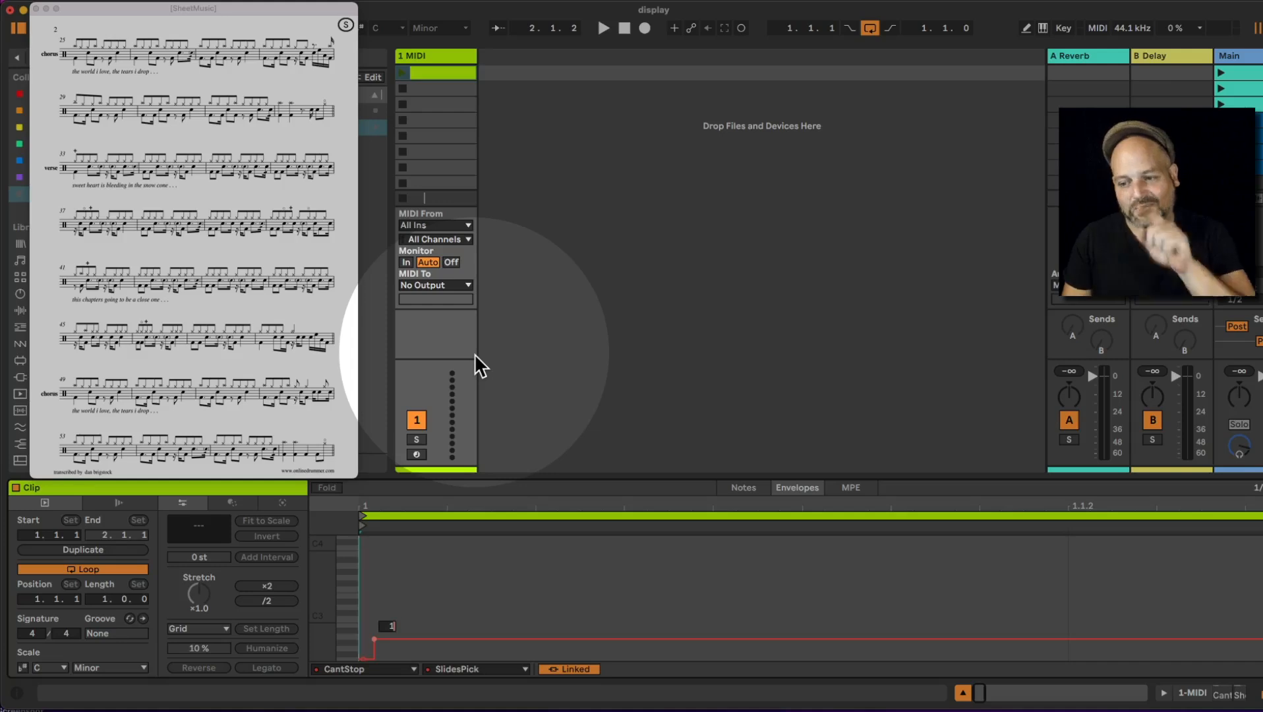
key(Return)
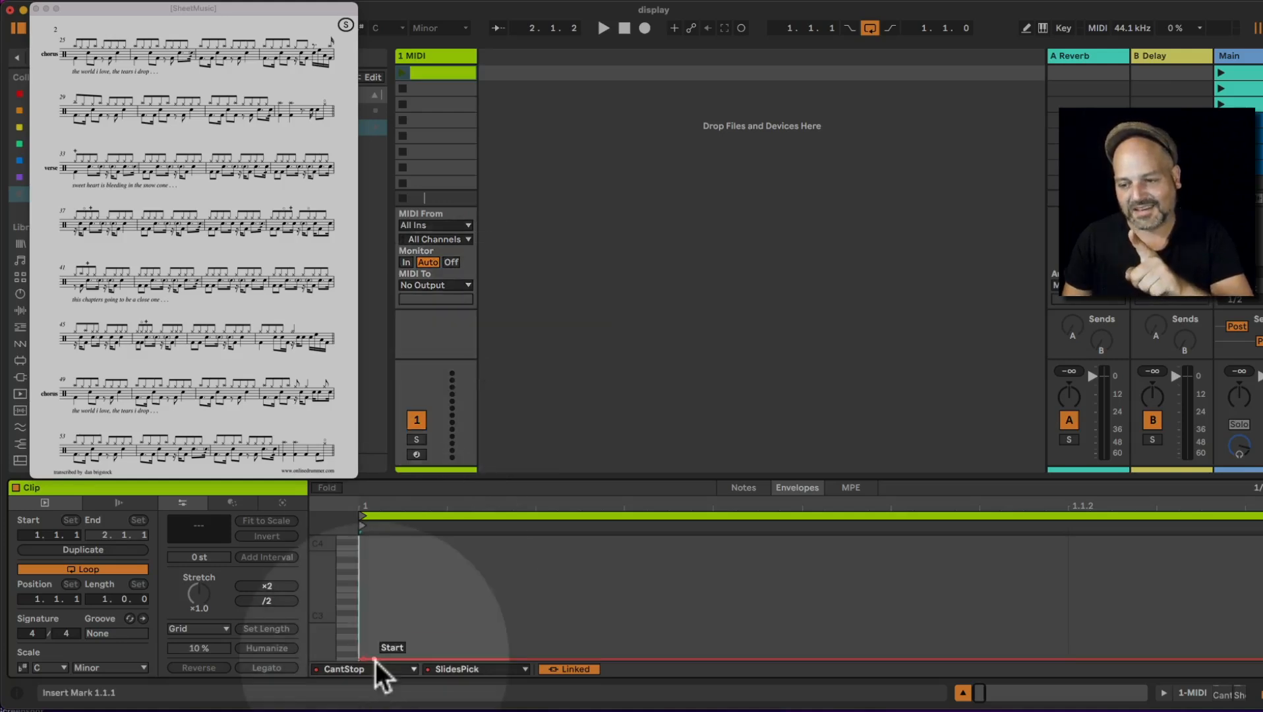
right_click(375, 658)
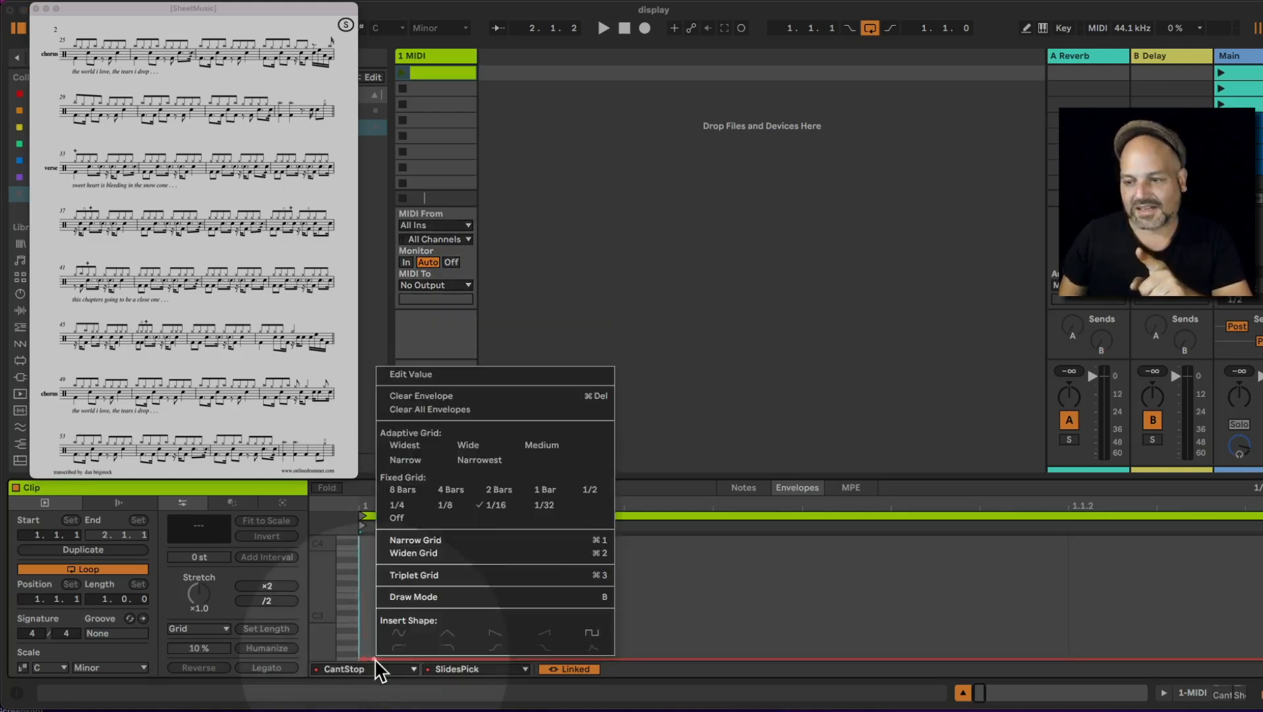
click(438, 380)
key(Return)
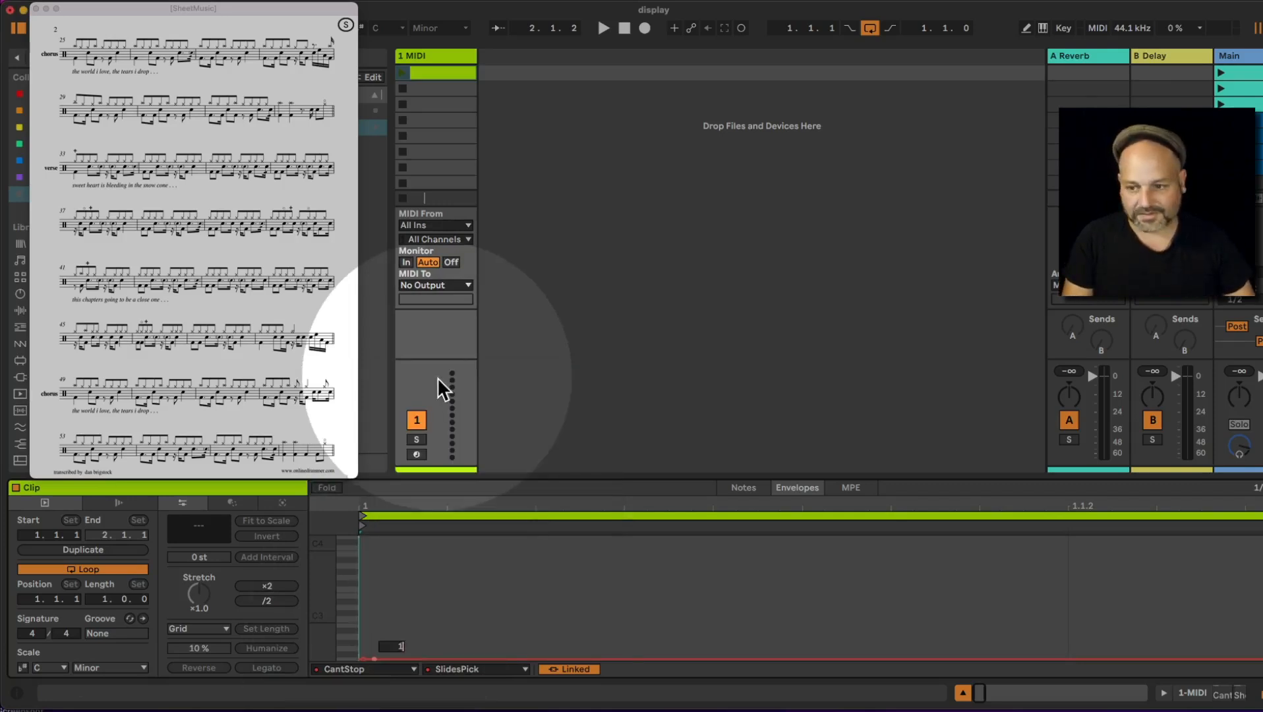
drag(373, 657, 373, 651)
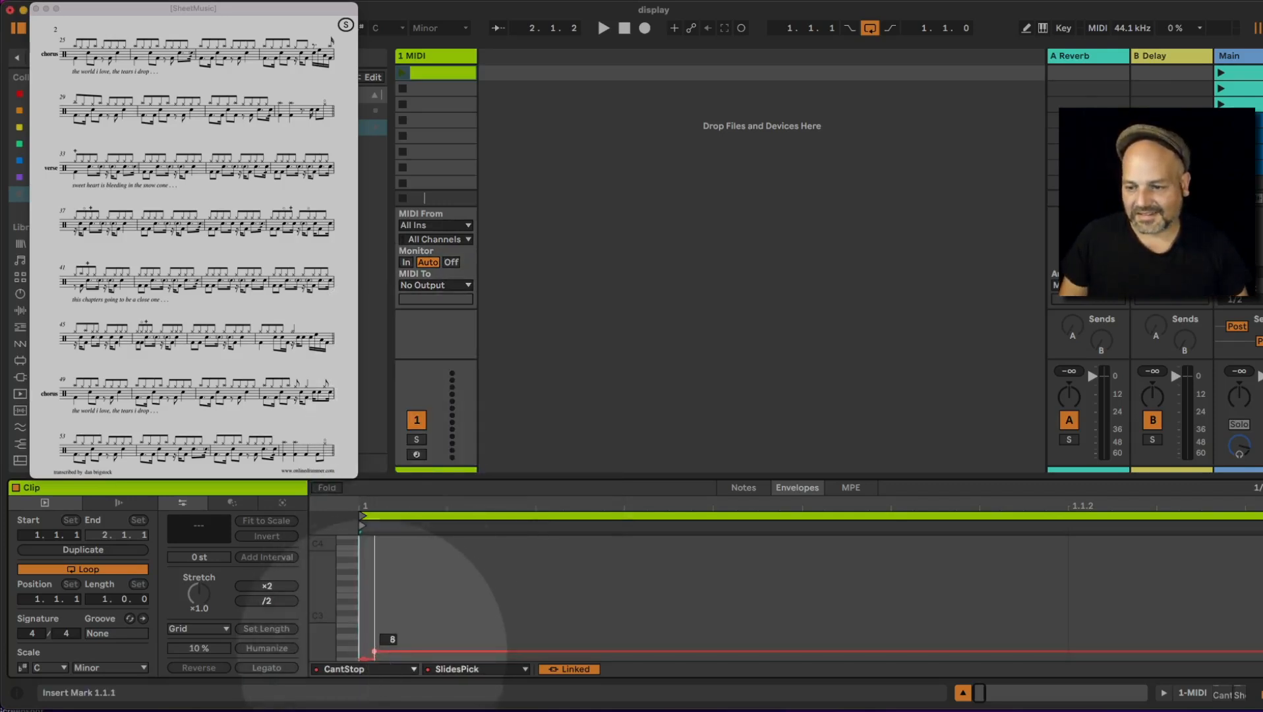
right_click(373, 650)
click(414, 363)
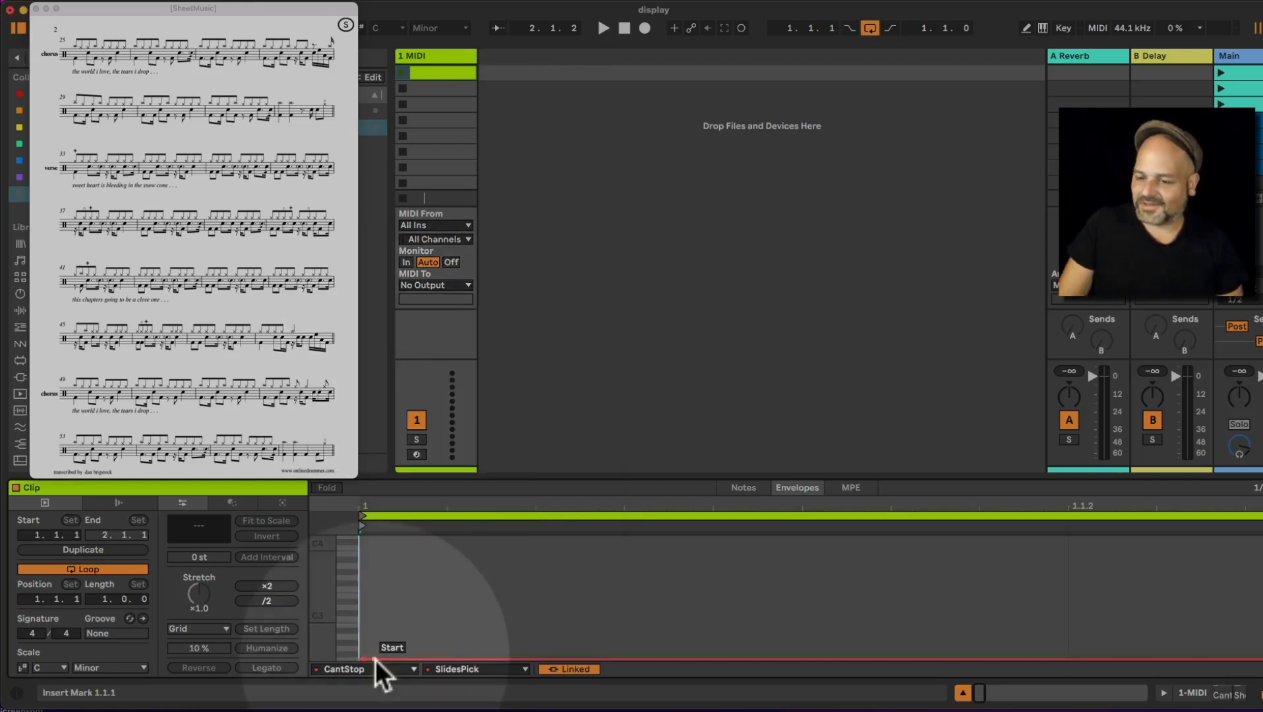
click(374, 658)
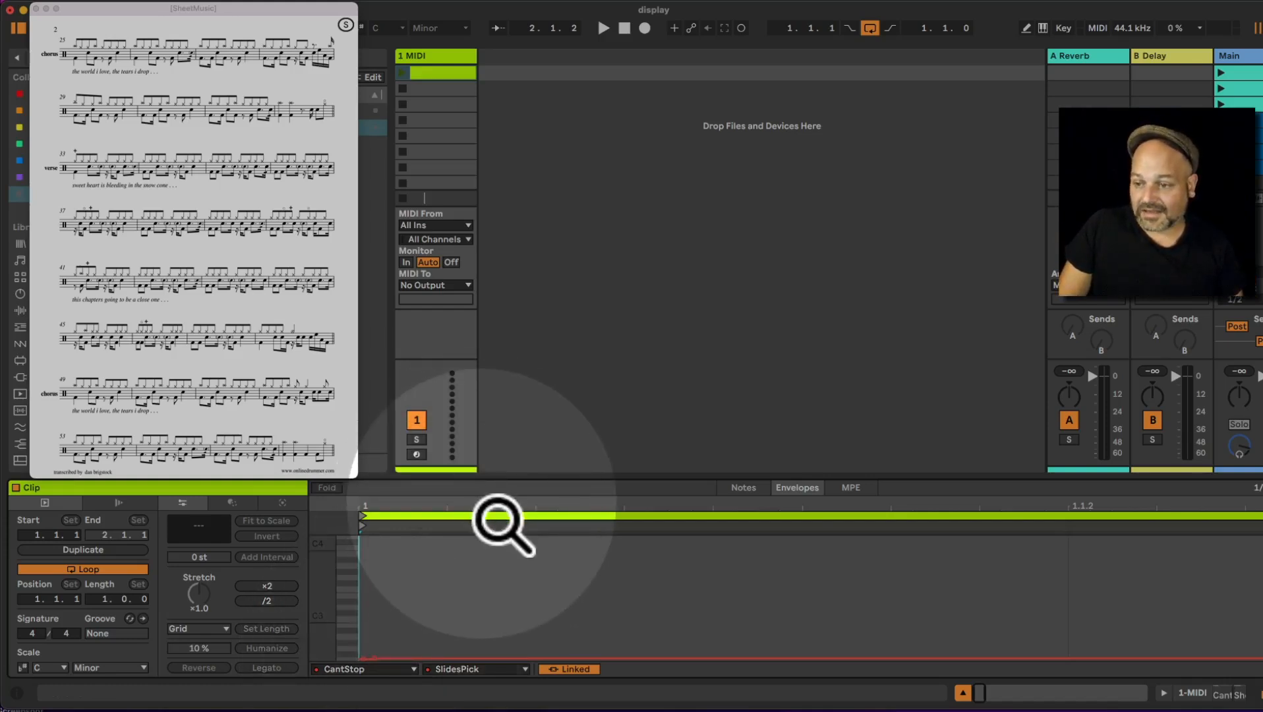
- Launch the MIDI clip to check its page automation in the score window, and stop playback
mouse_move(500, 520)
mouse_down()
mouse_move(500, 561)
mouse_move(498, 513)
mouse_up()
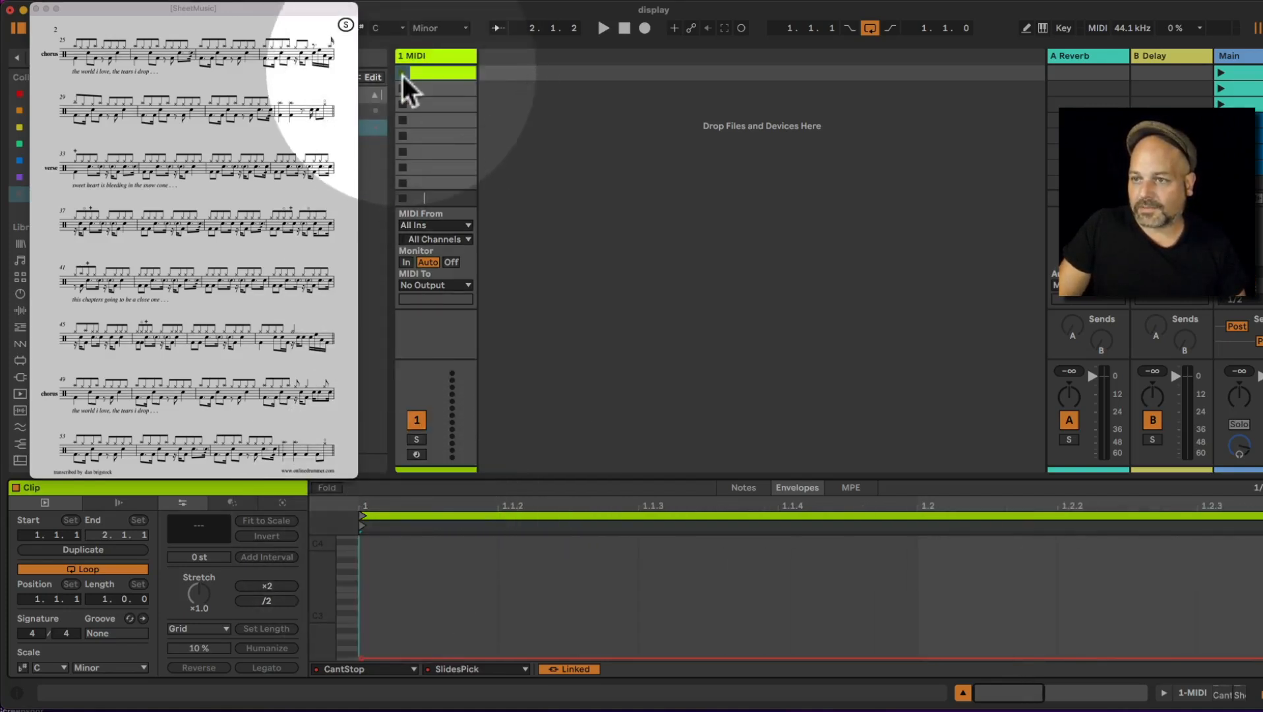
click(403, 72)
key(space)
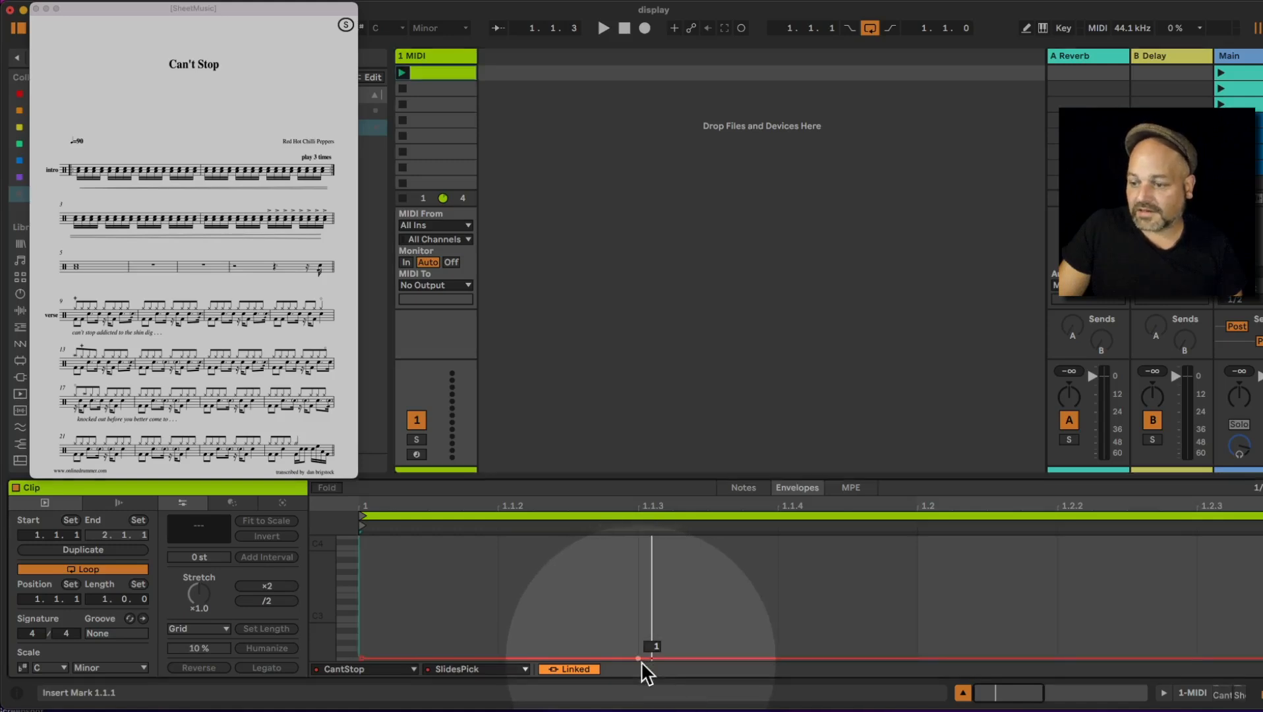
- Set the SlidesPick envelope breakpoint at 1.1.3 to page value 2
right_click(638, 658)
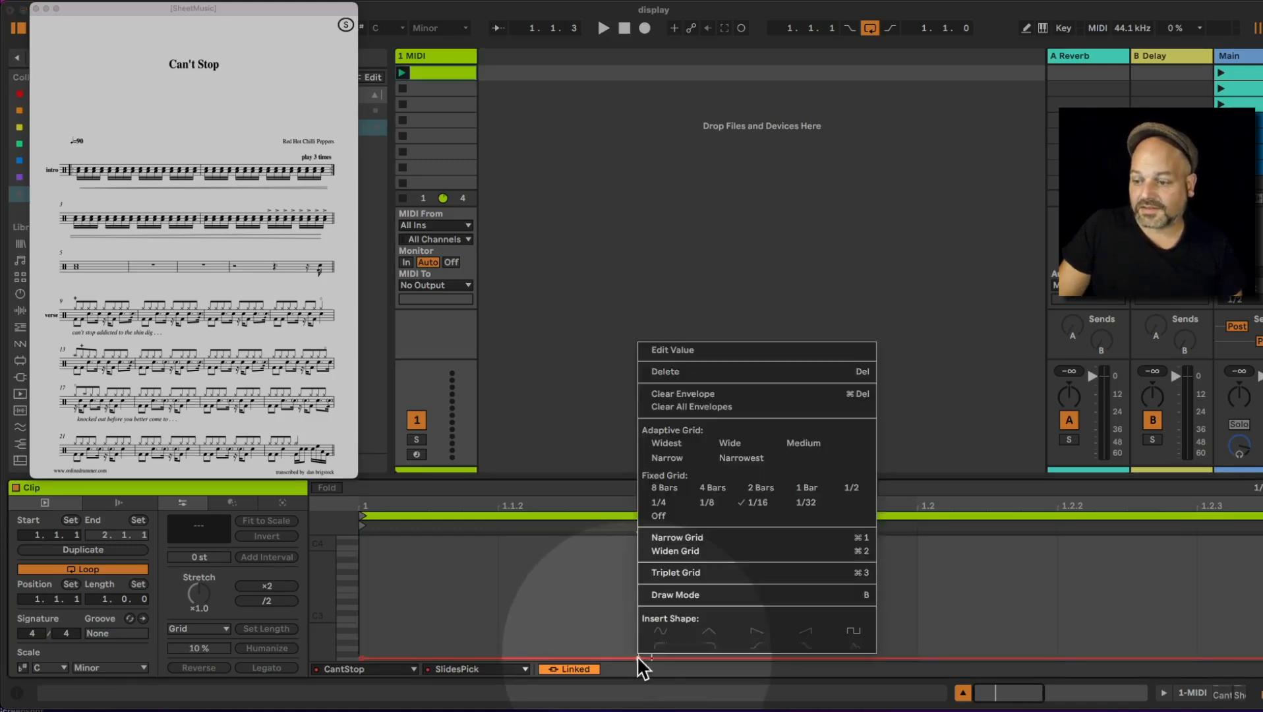
click(684, 354)
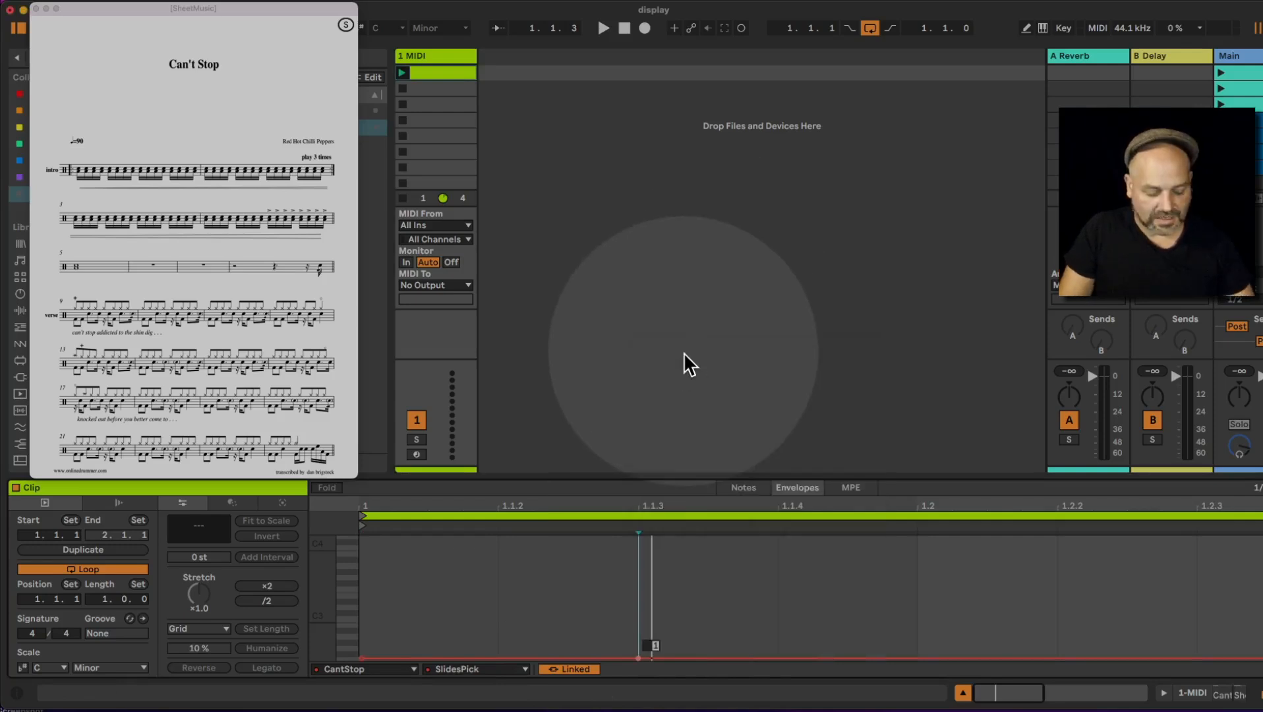
click(637, 658)
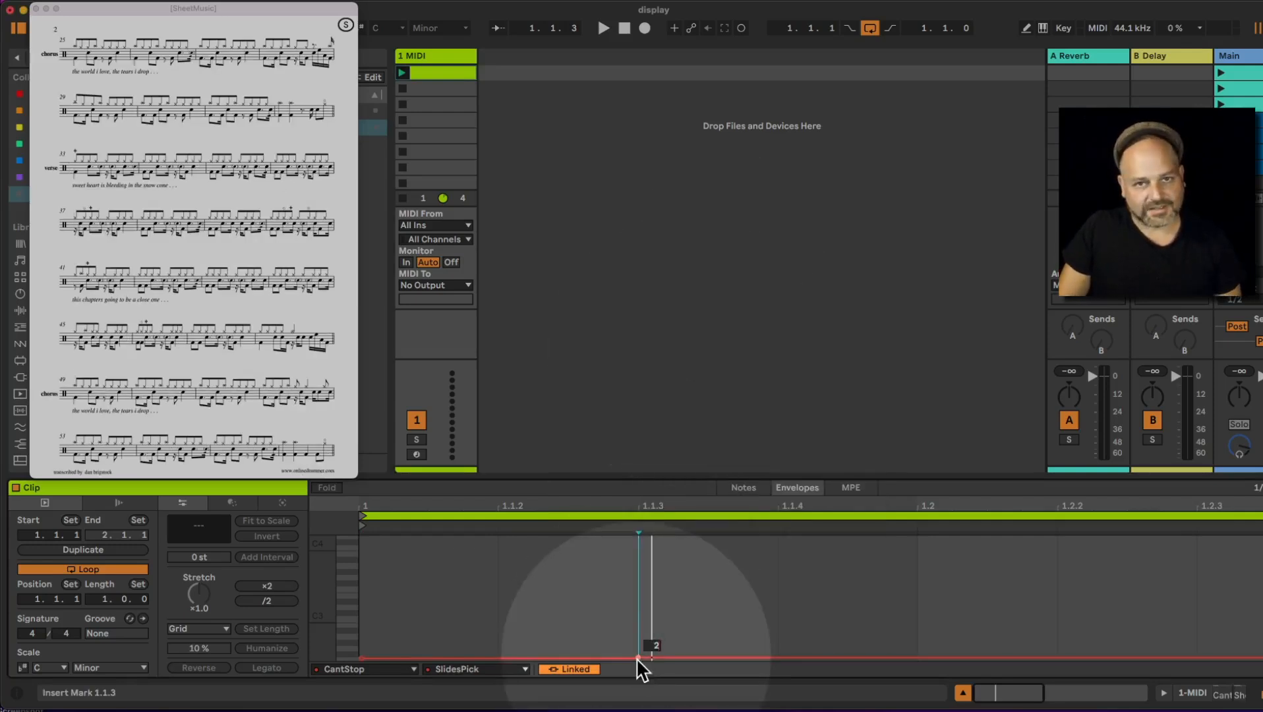
- Add a breakpoint at 1.2 on the SlidesPick envelope and try to set its page value to 3
click(920, 662)
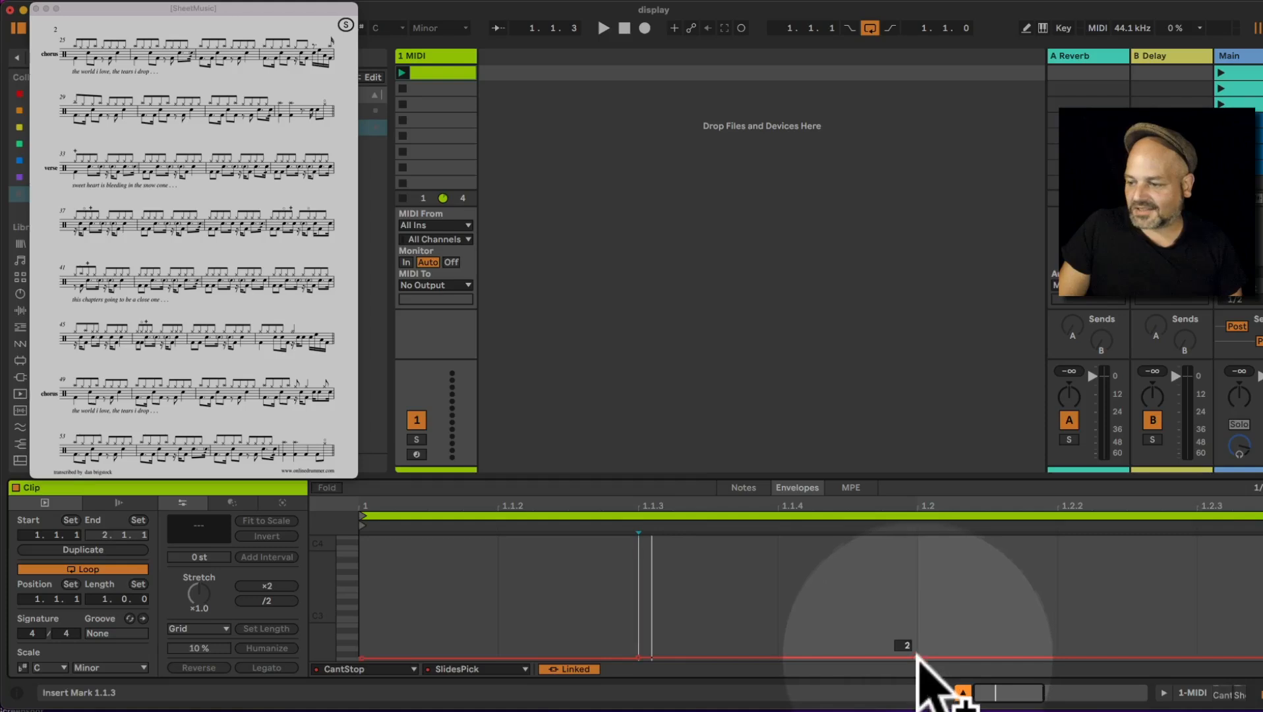
right_click(919, 662)
click(981, 354)
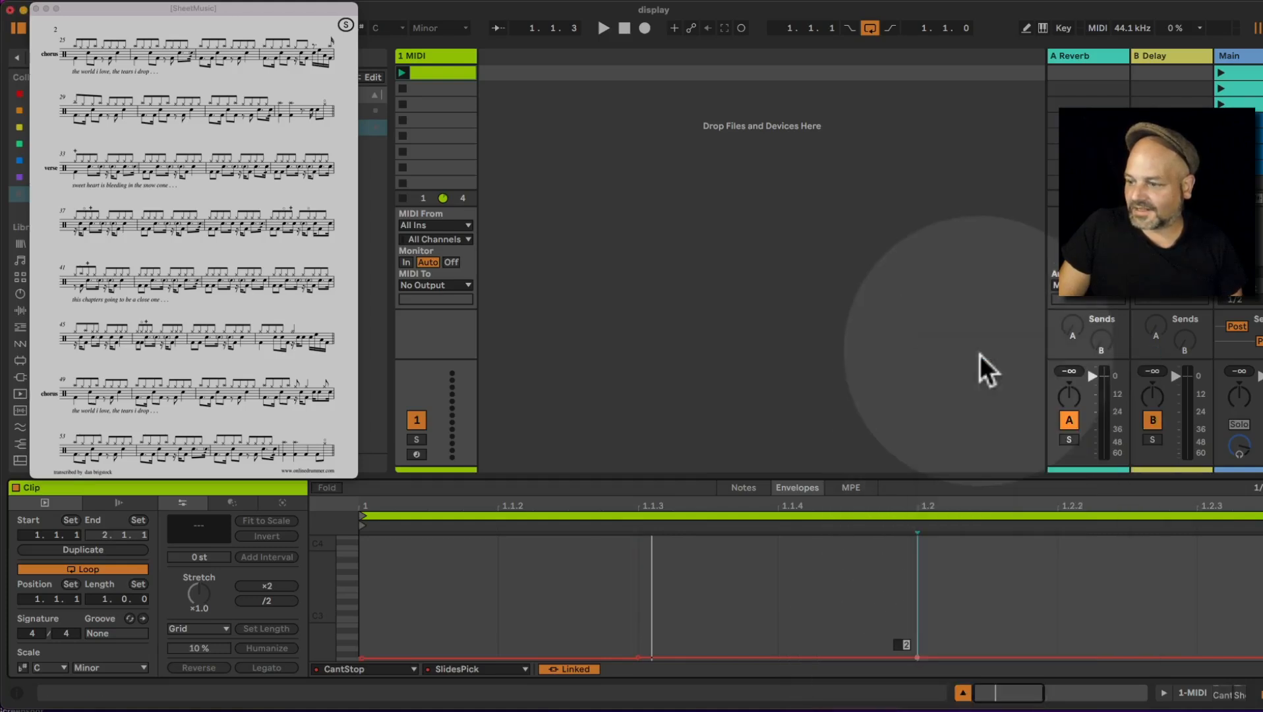
text(3)
click(919, 662)
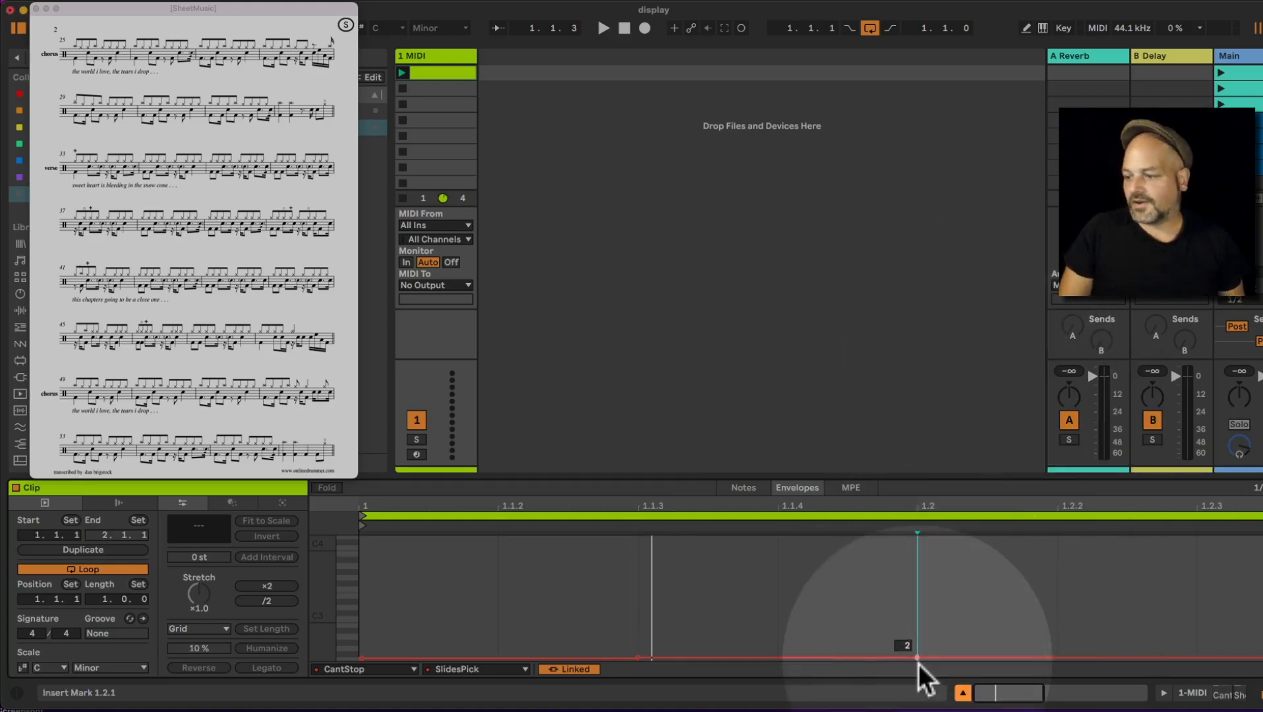
- Set the SlidesPick envelope breakpoint at 1.2 to page value 3, raising it for editing where needed
right_click(917, 661)
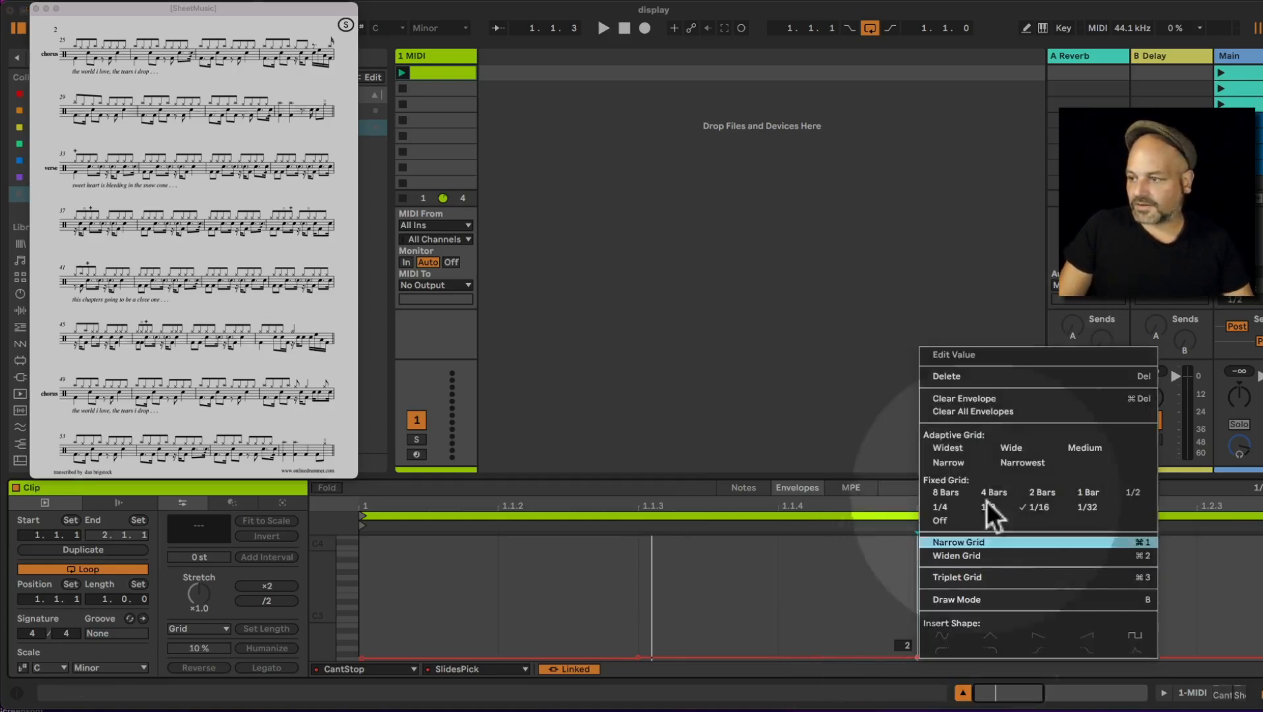
click(882, 637)
drag(915, 658, 916, 642)
right_click(916, 642)
click(976, 333)
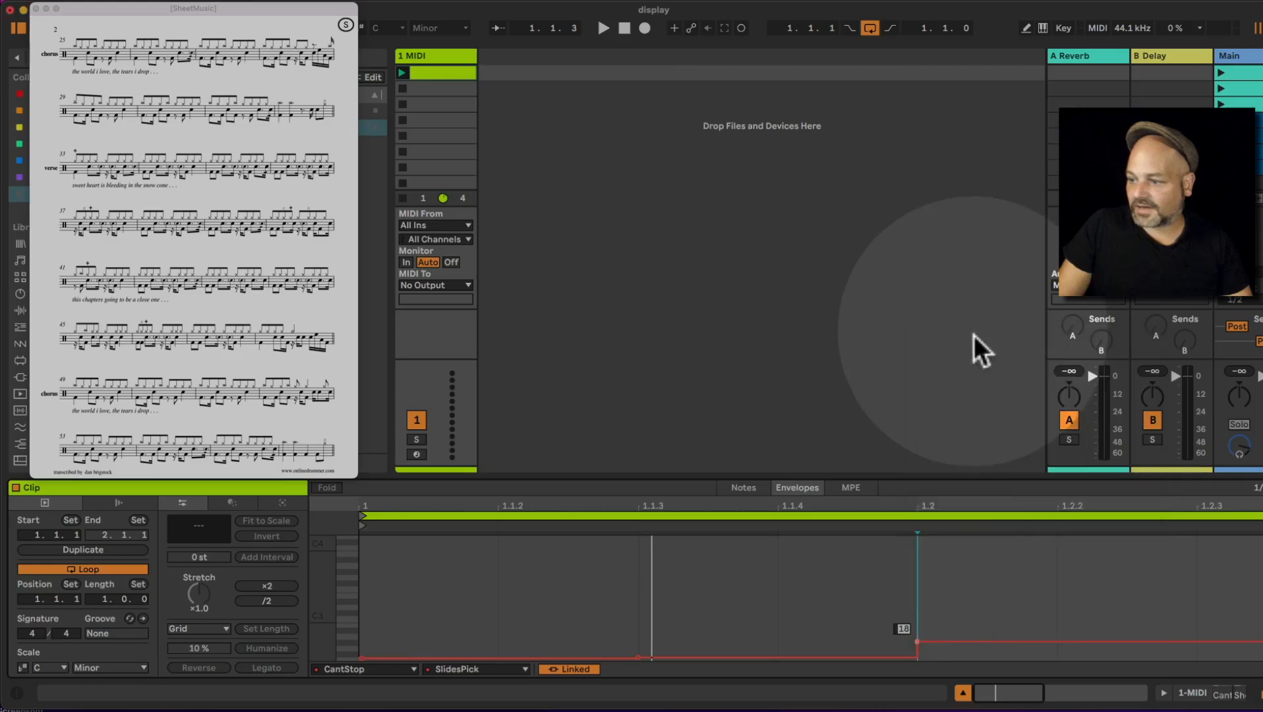
text(2)
key(Return)
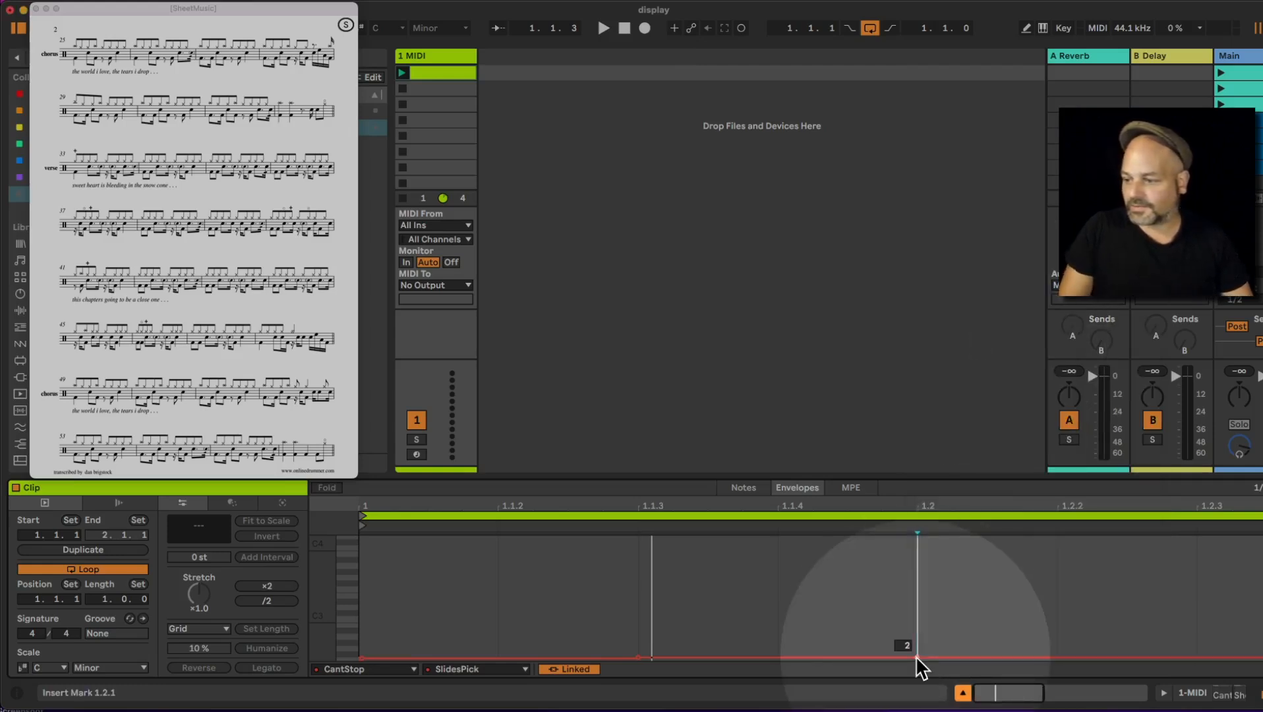
mouse_move(914, 505)
mouse_down()
mouse_move(905, 524)
mouse_move(902, 506)
mouse_up()
drag(900, 657, 901, 656)
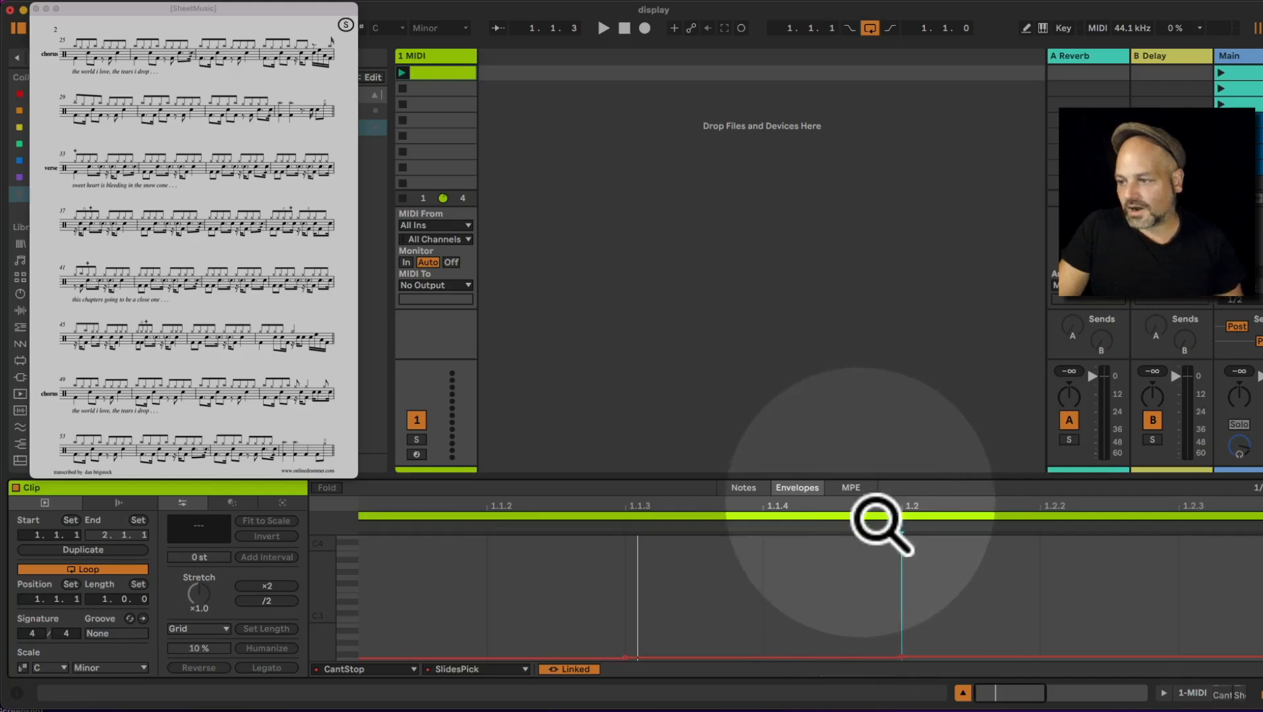
drag(876, 521, 876, 497)
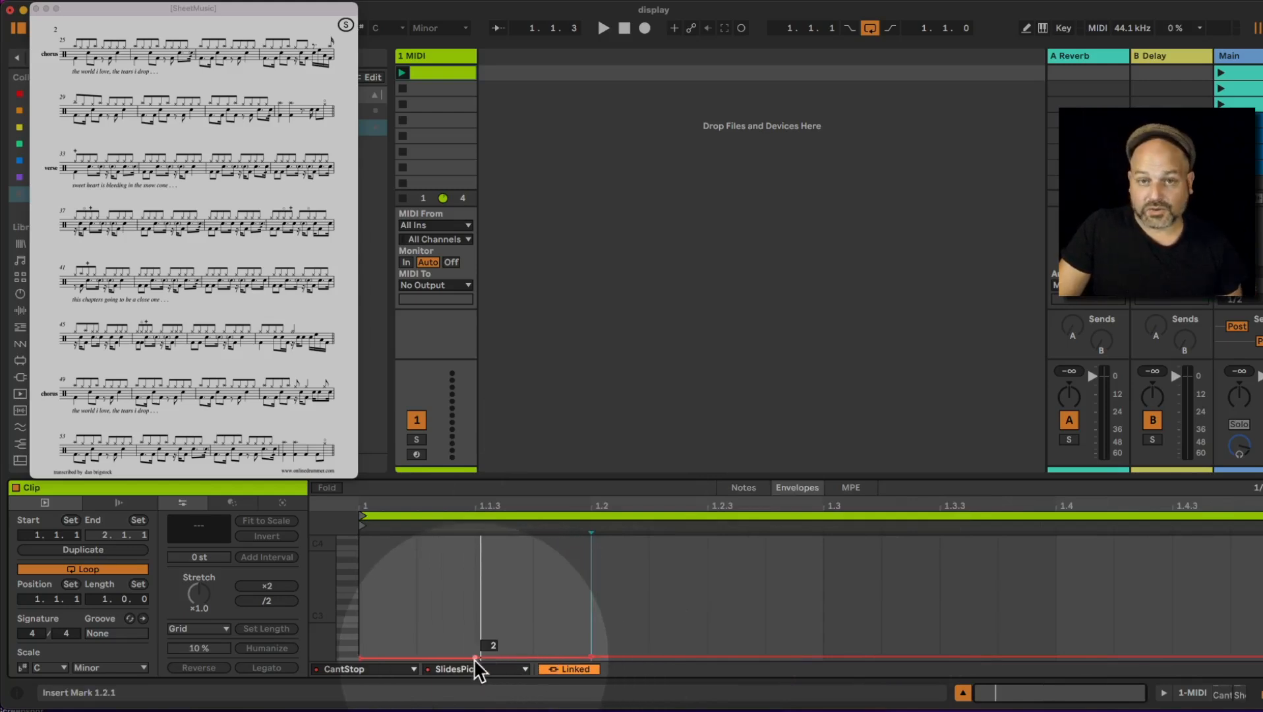
right_click(652, 659)
click(752, 357)
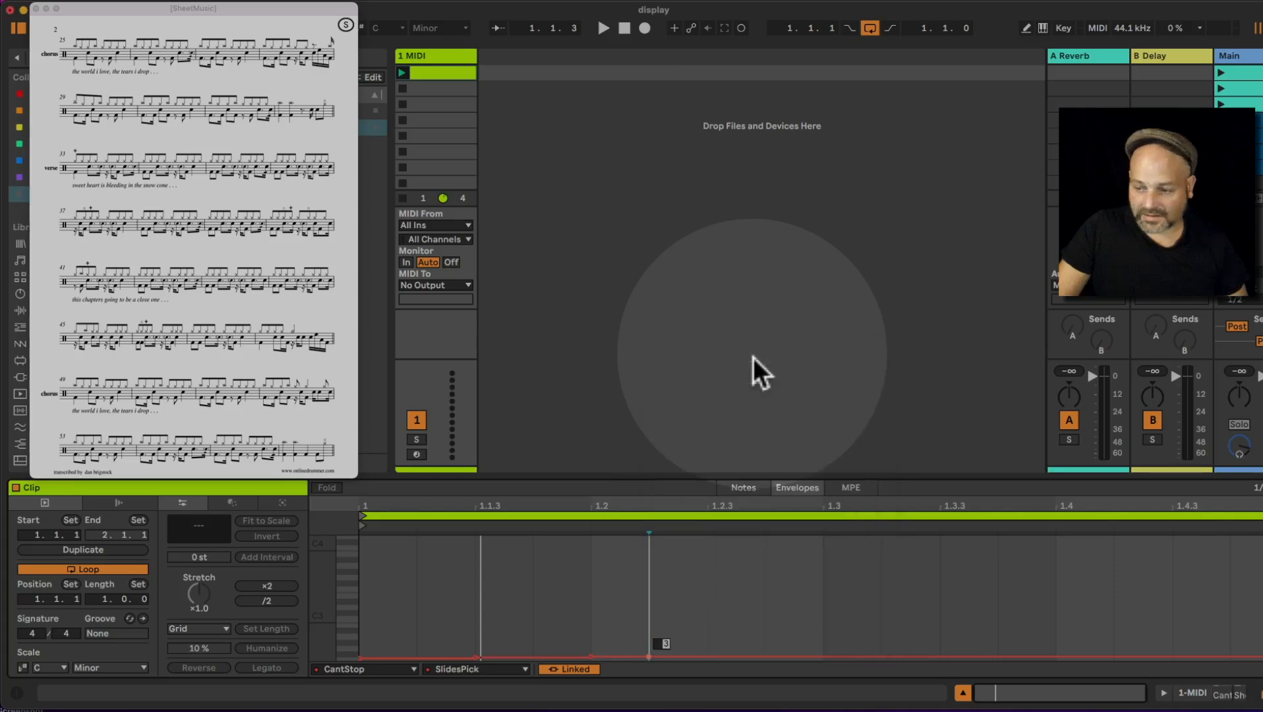
key(Return)
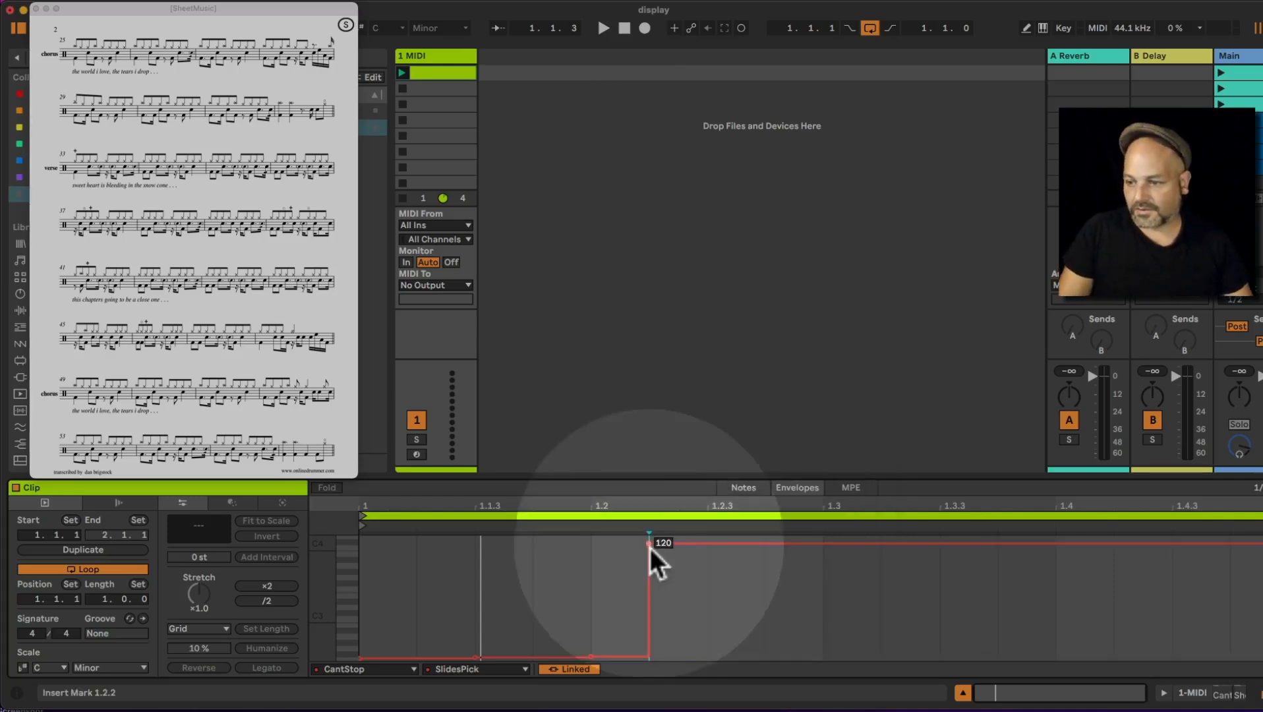
click(649, 545)
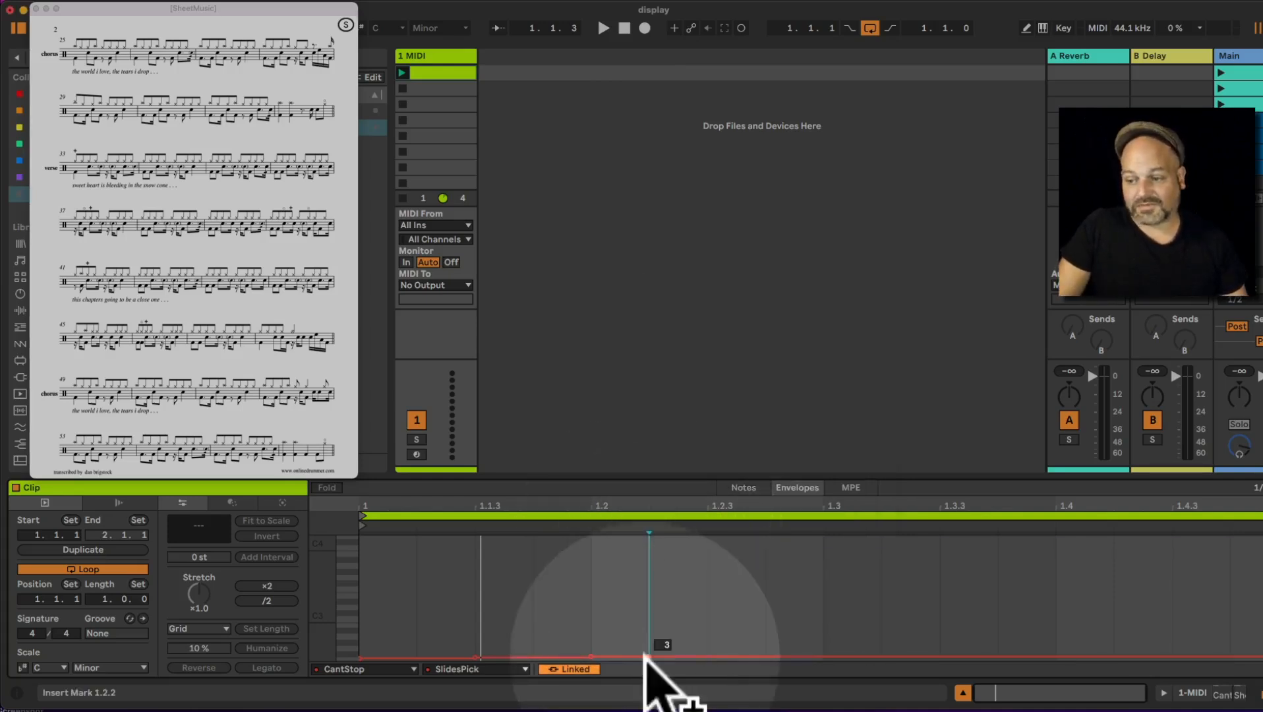
- Select the clip range from 1.1.1 to 1.3.1 and shorten the clip's loop to that selection
mouse_move(591, 657)
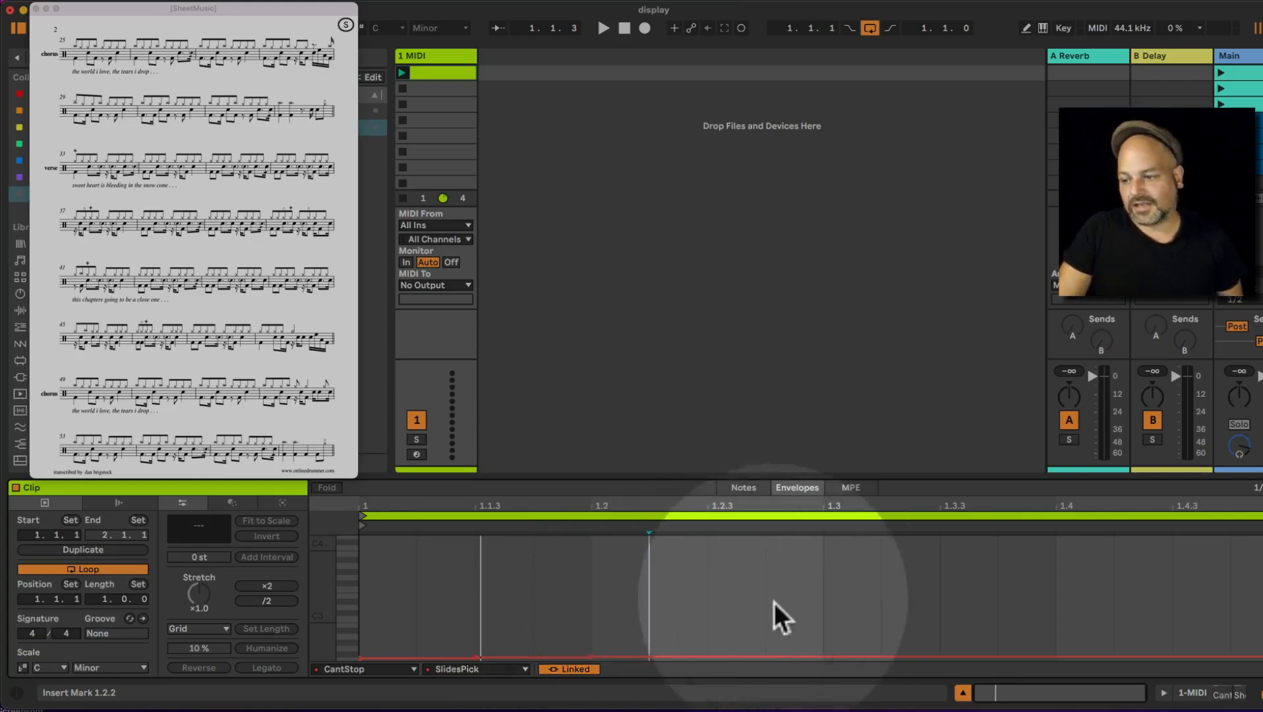
drag(827, 597, 300, 579)
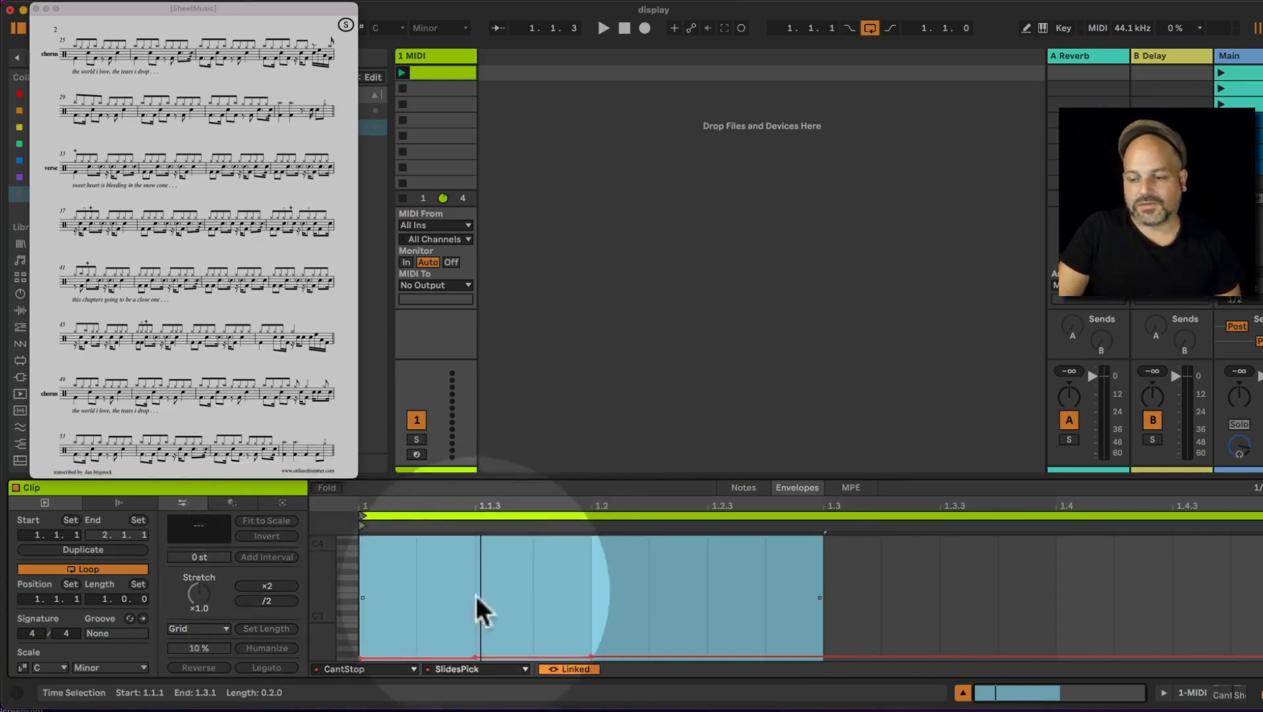
click(432, 600)
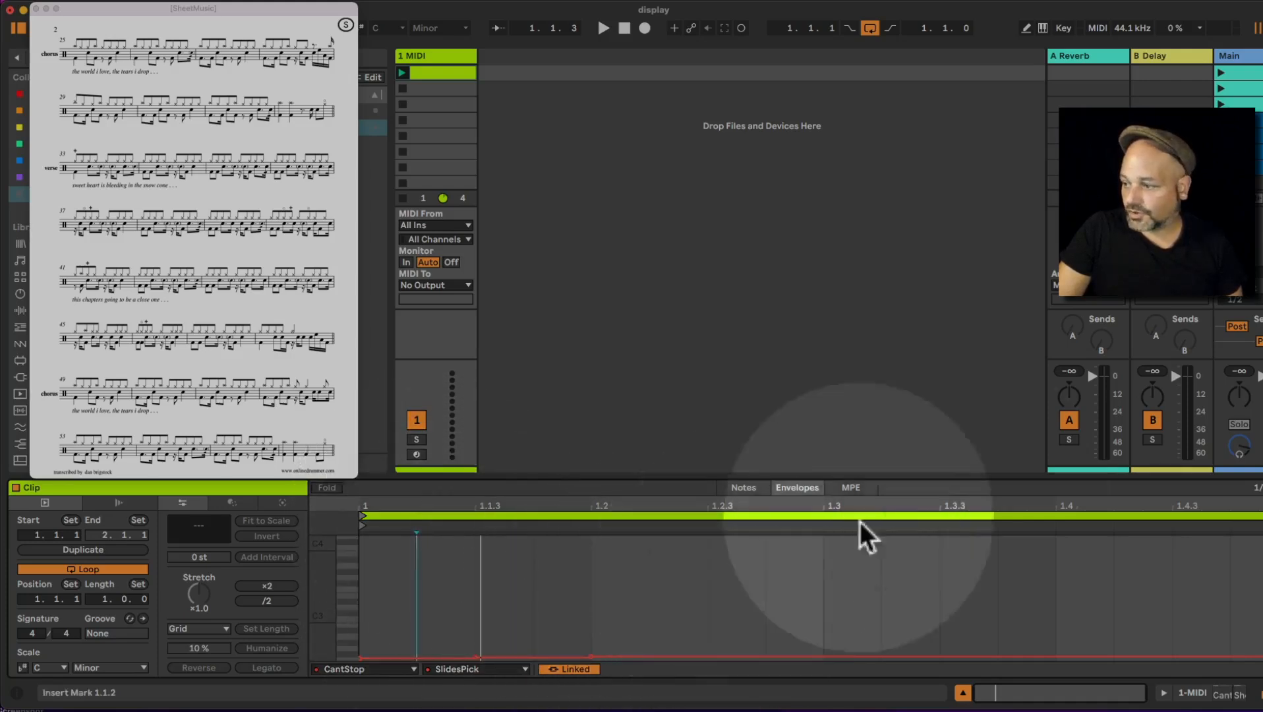
drag(1255, 567, 825, 554)
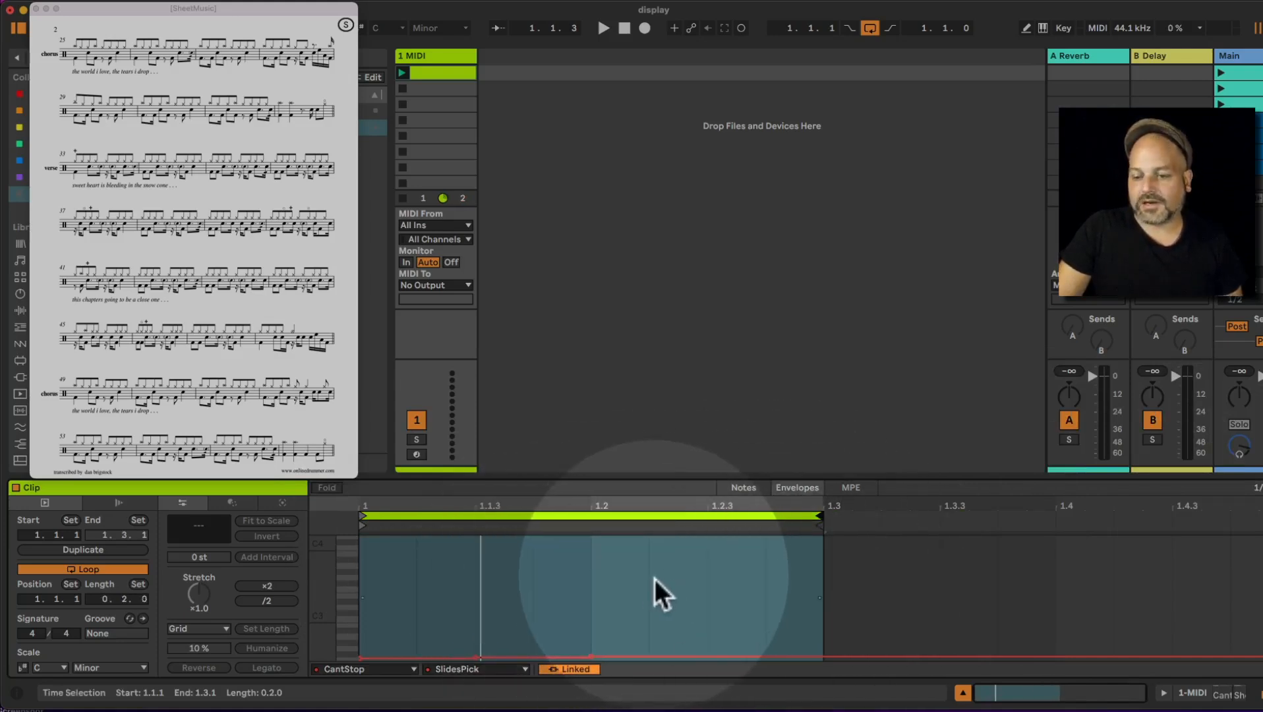
- Launch the MIDI clip to check its page changes, and examine the loaded slides in the CantStop device
click(402, 76)
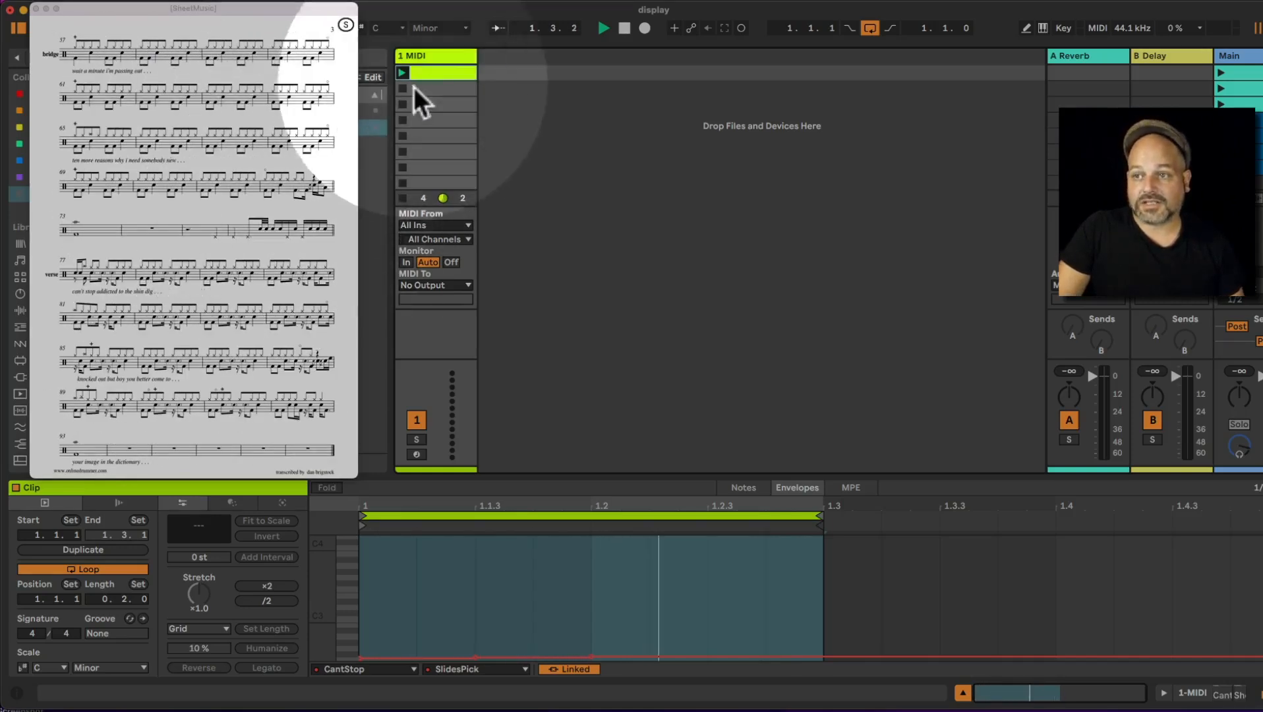
click(436, 58)
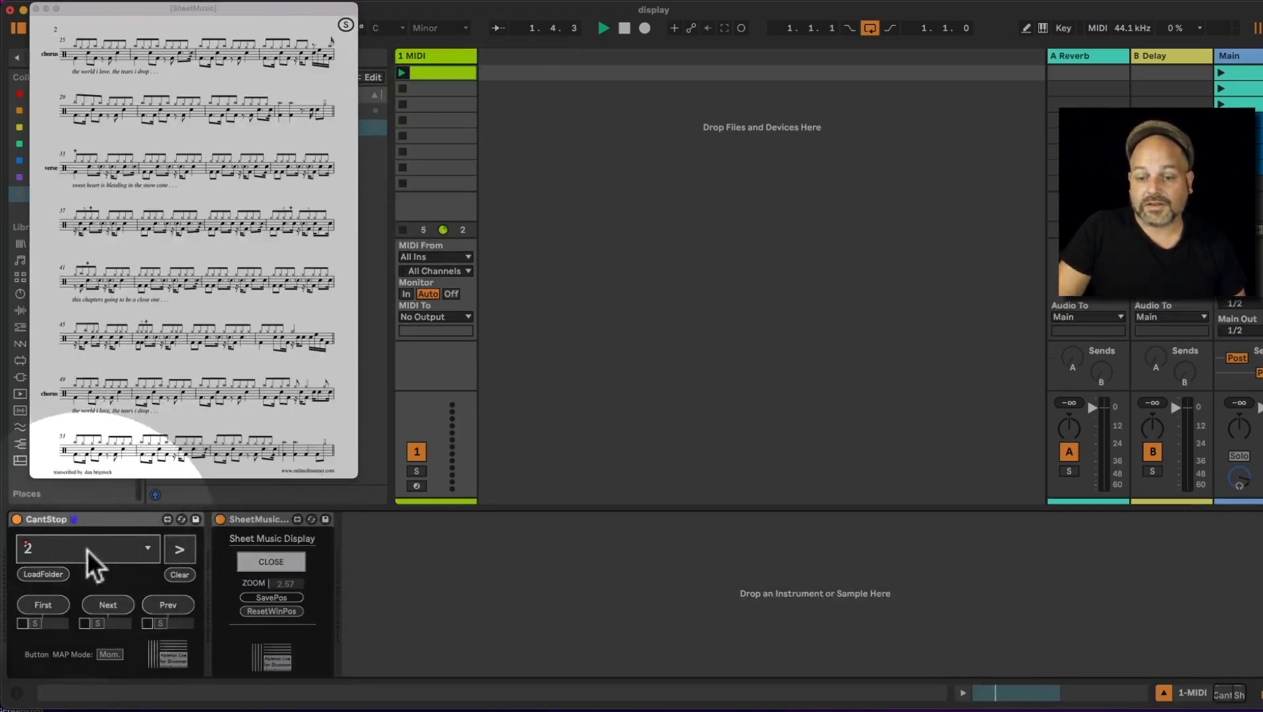
click(179, 550)
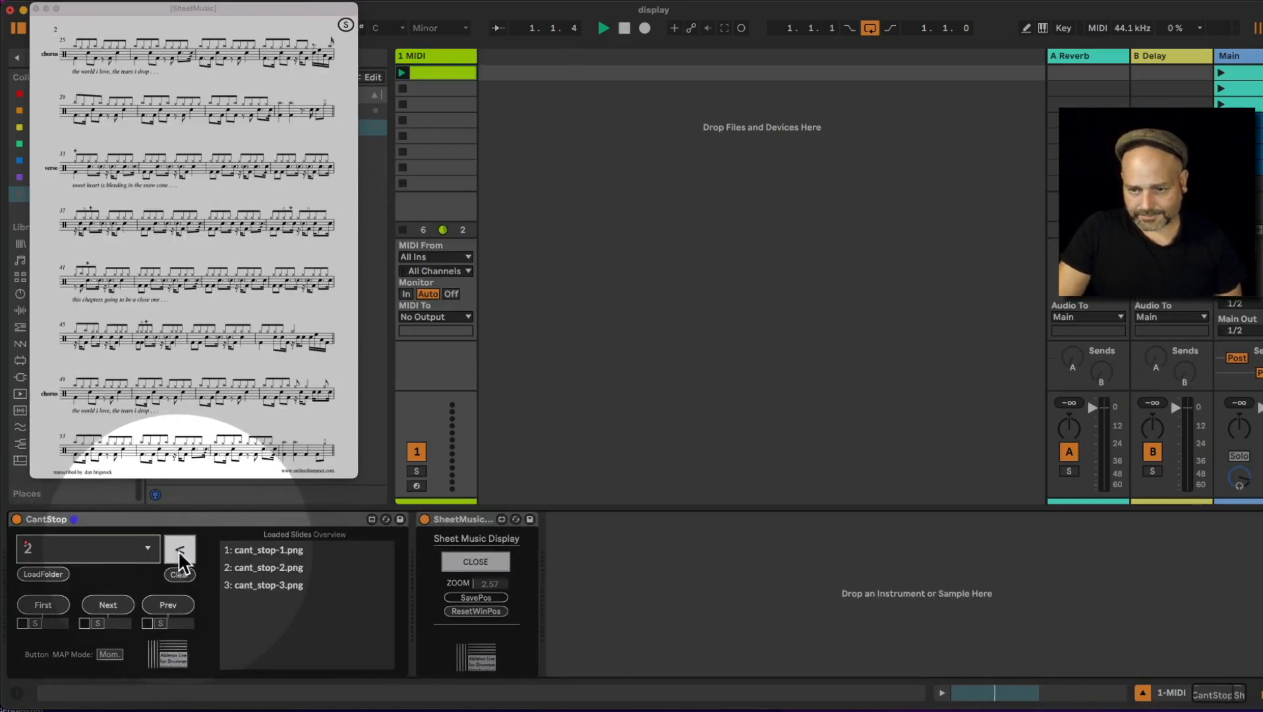
click(179, 549)
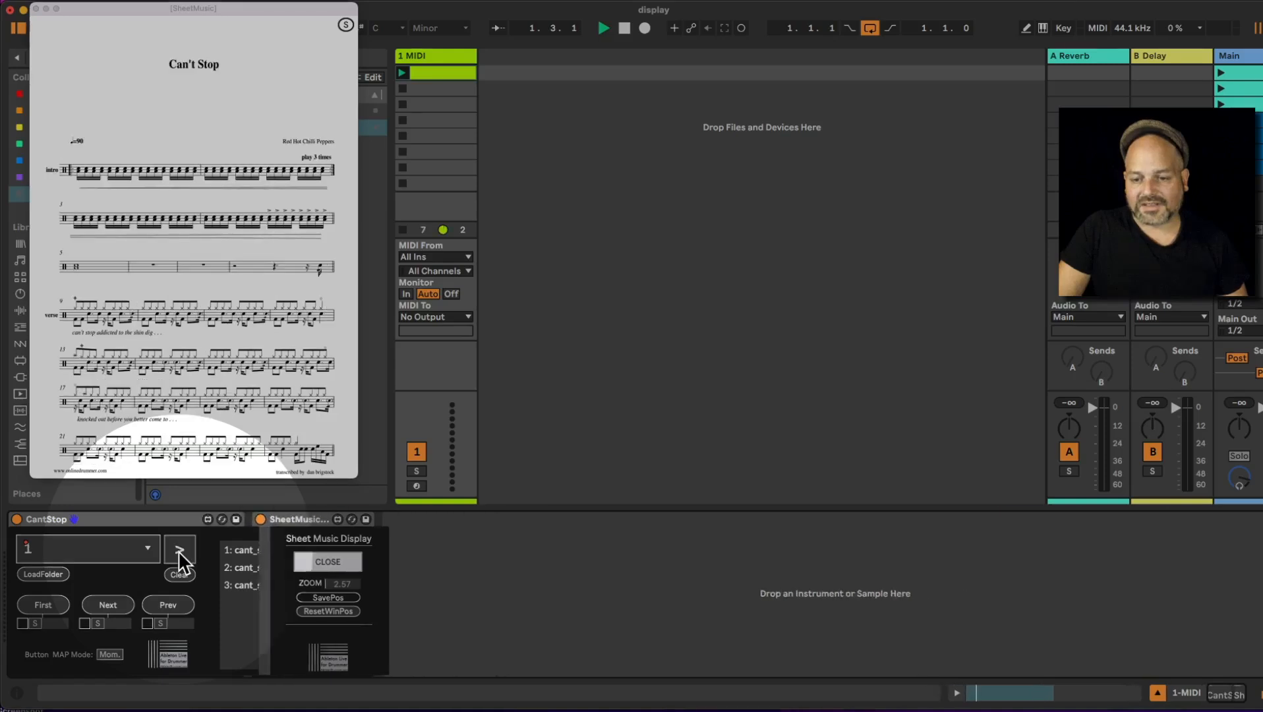
- Rename the MIDI clip as CantStop
click(442, 74)
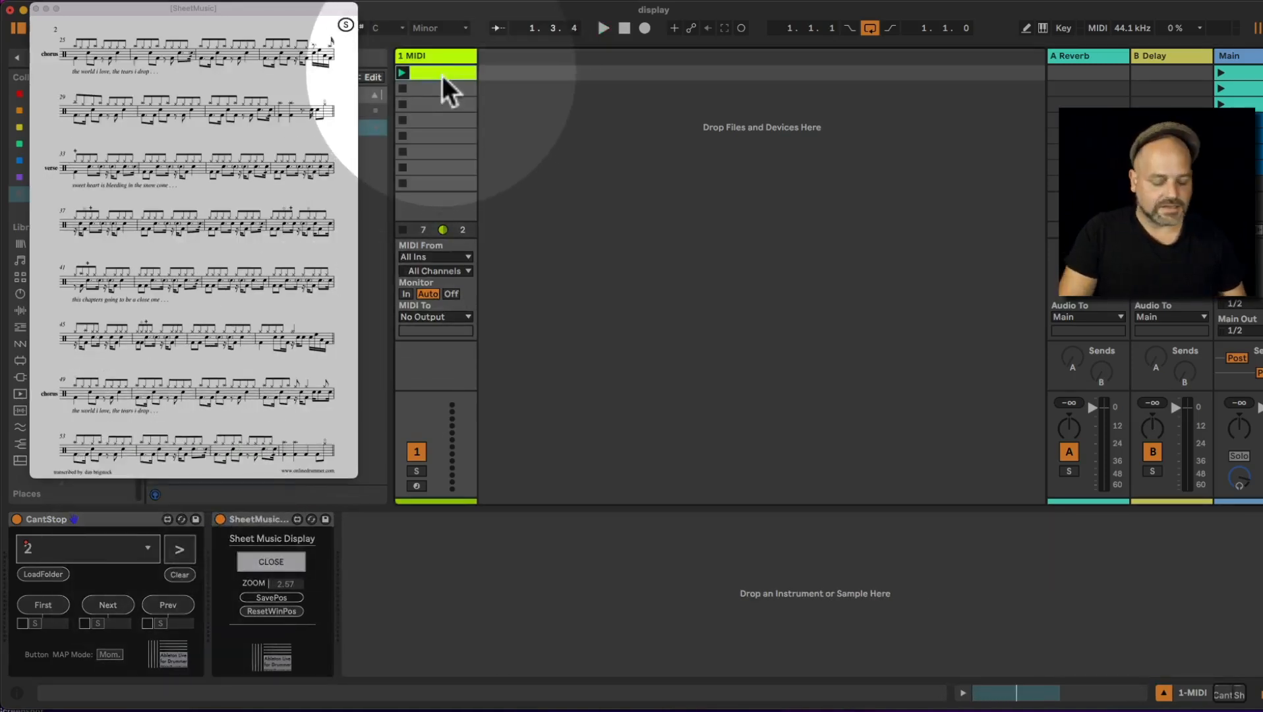
key(super+r)
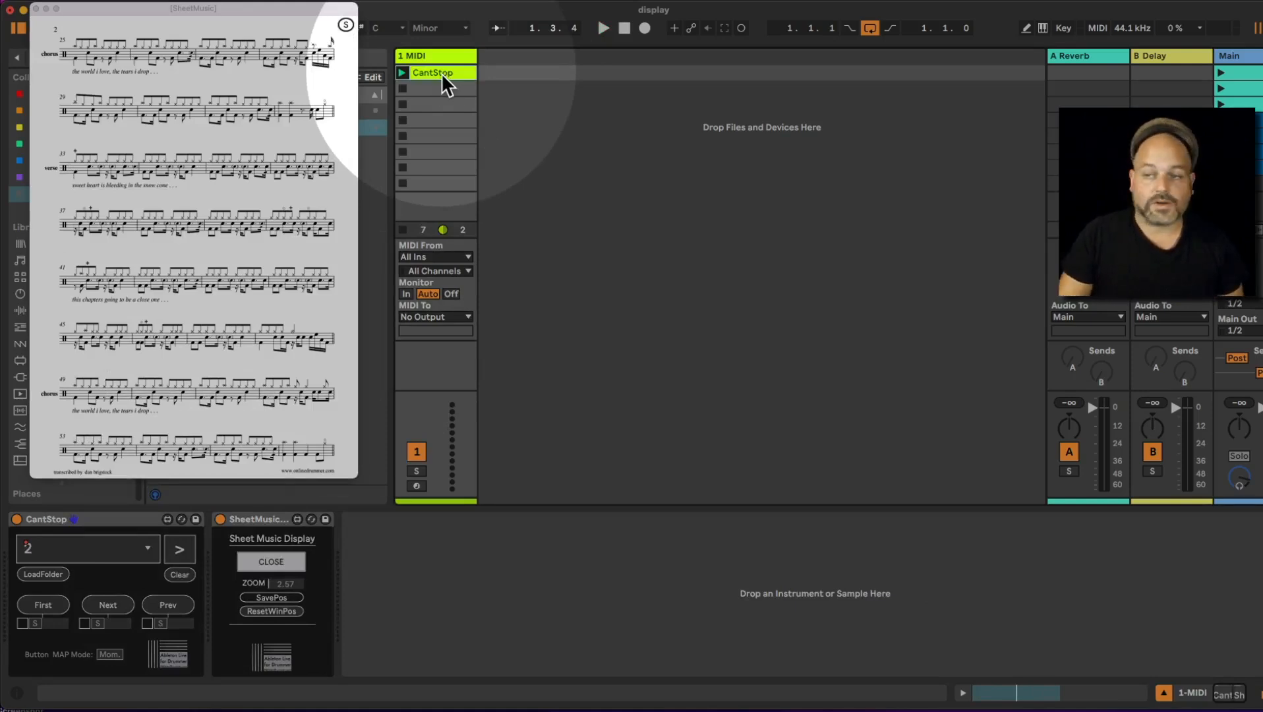
right_click(442, 72)
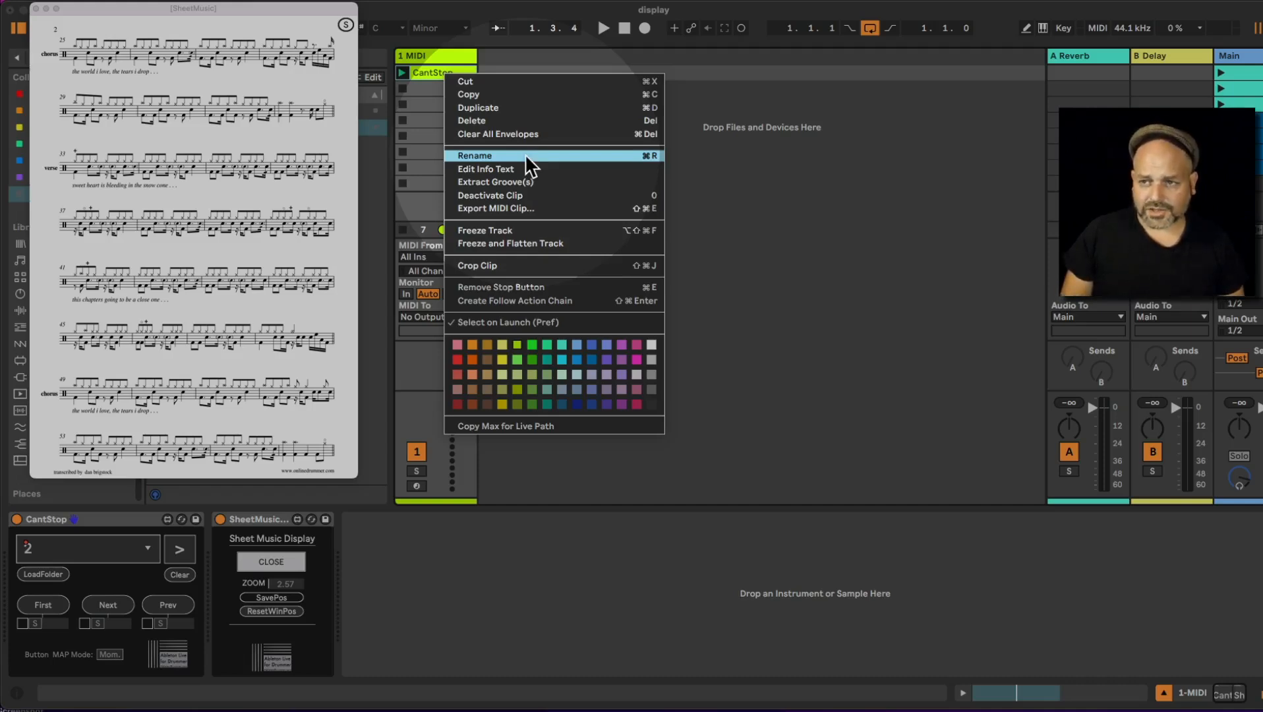
click(718, 173)
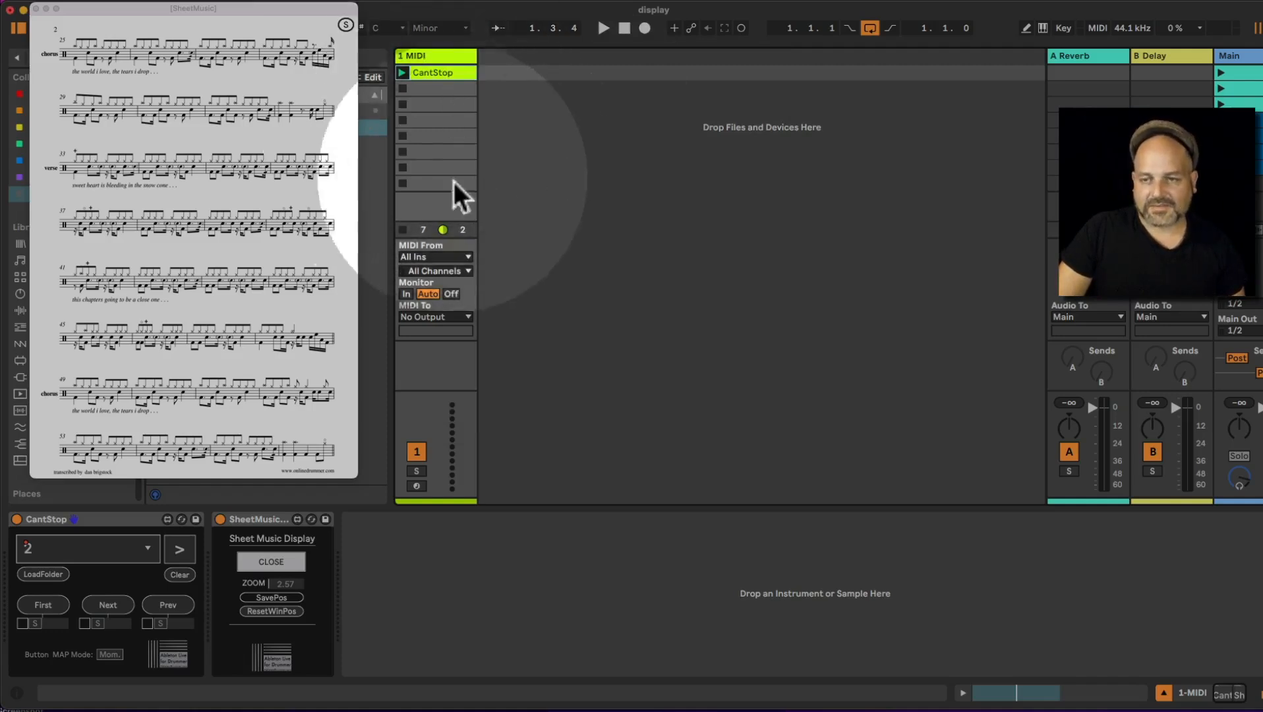
- Add a SheetMusic Pick V2 device directly after the CantStop device, moving the score window aside to reach the browser
click(127, 521)
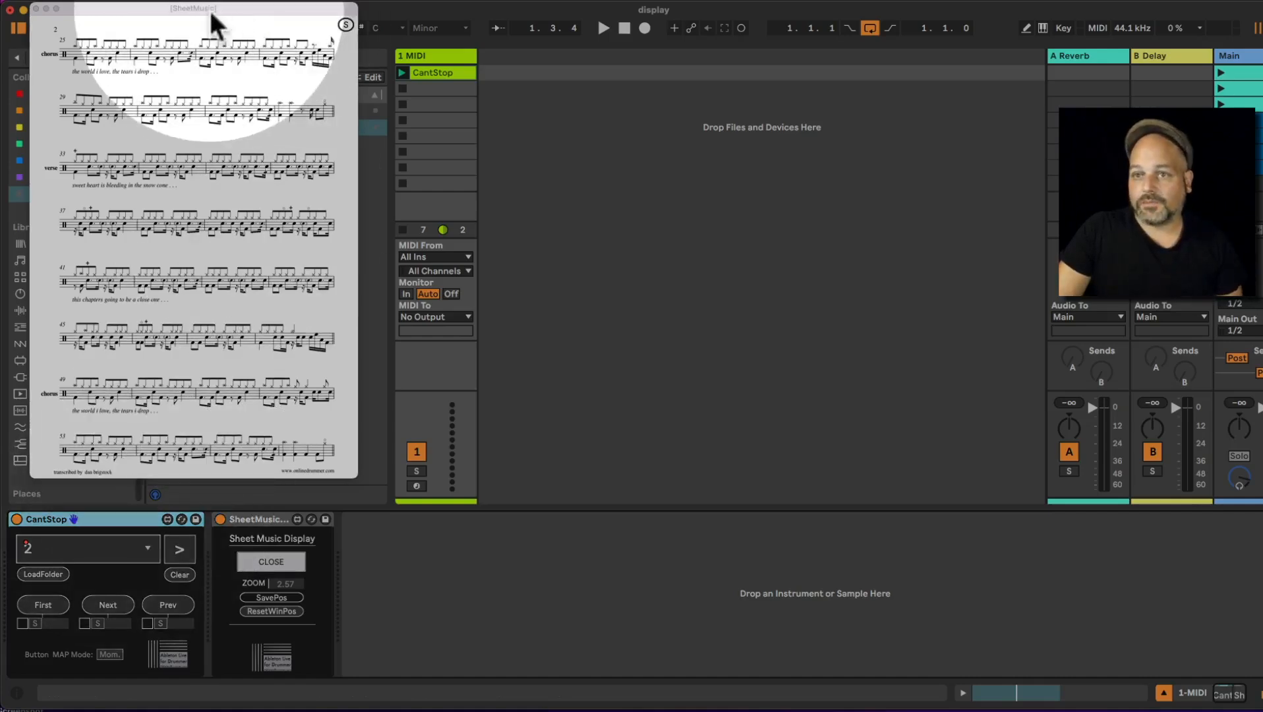
drag(209, 10, 581, 56)
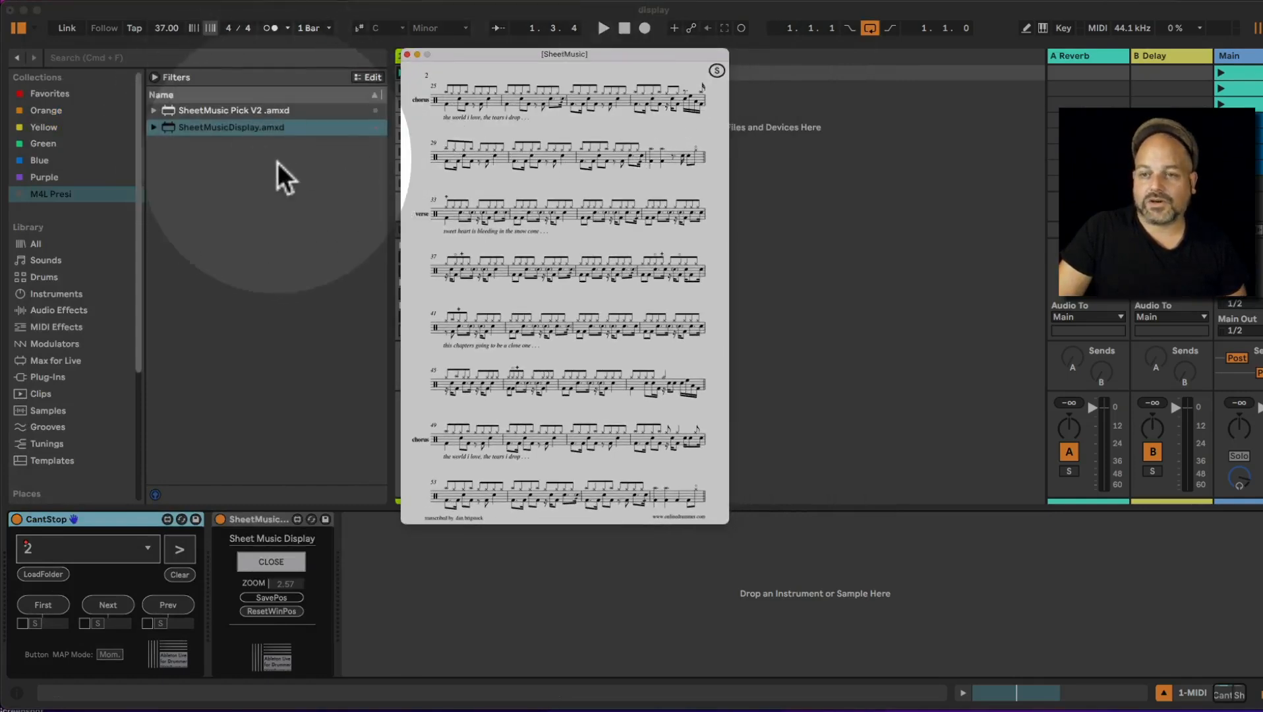
click(260, 160)
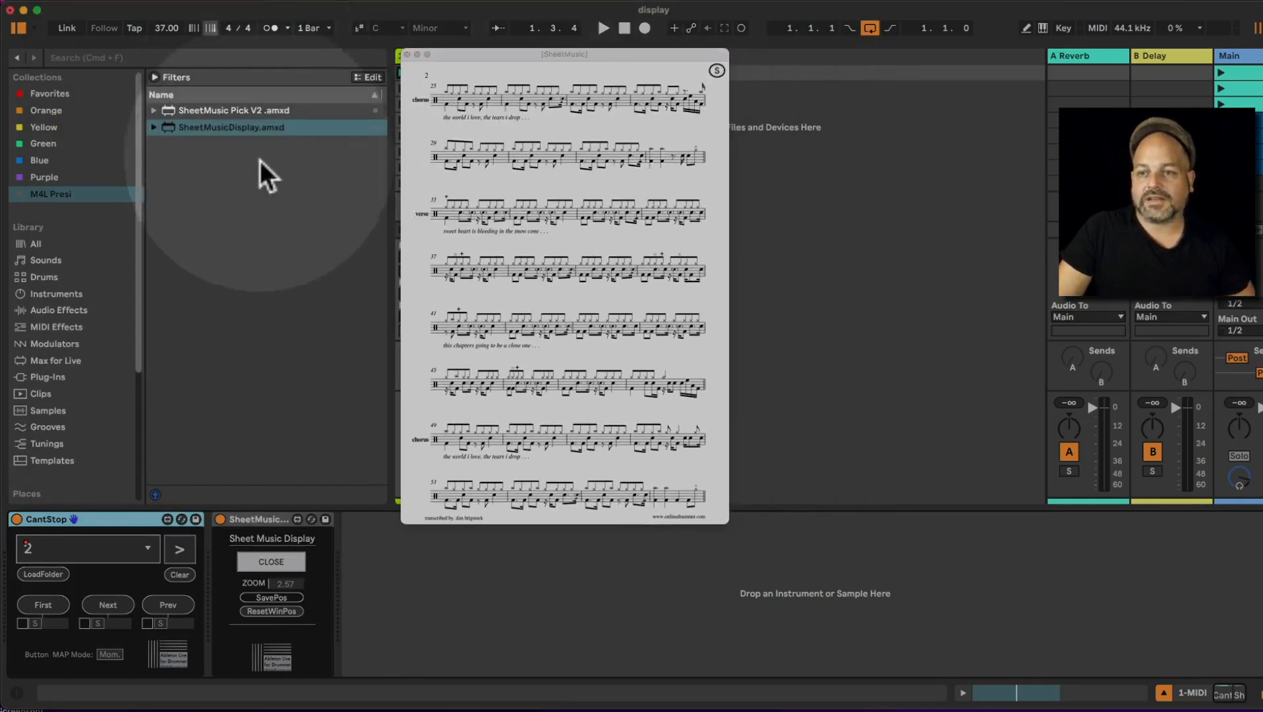
click(215, 114)
mouse_move(213, 112)
mouse_down()
mouse_move(236, 485)
mouse_move(230, 555)
mouse_move(212, 573)
mouse_up()
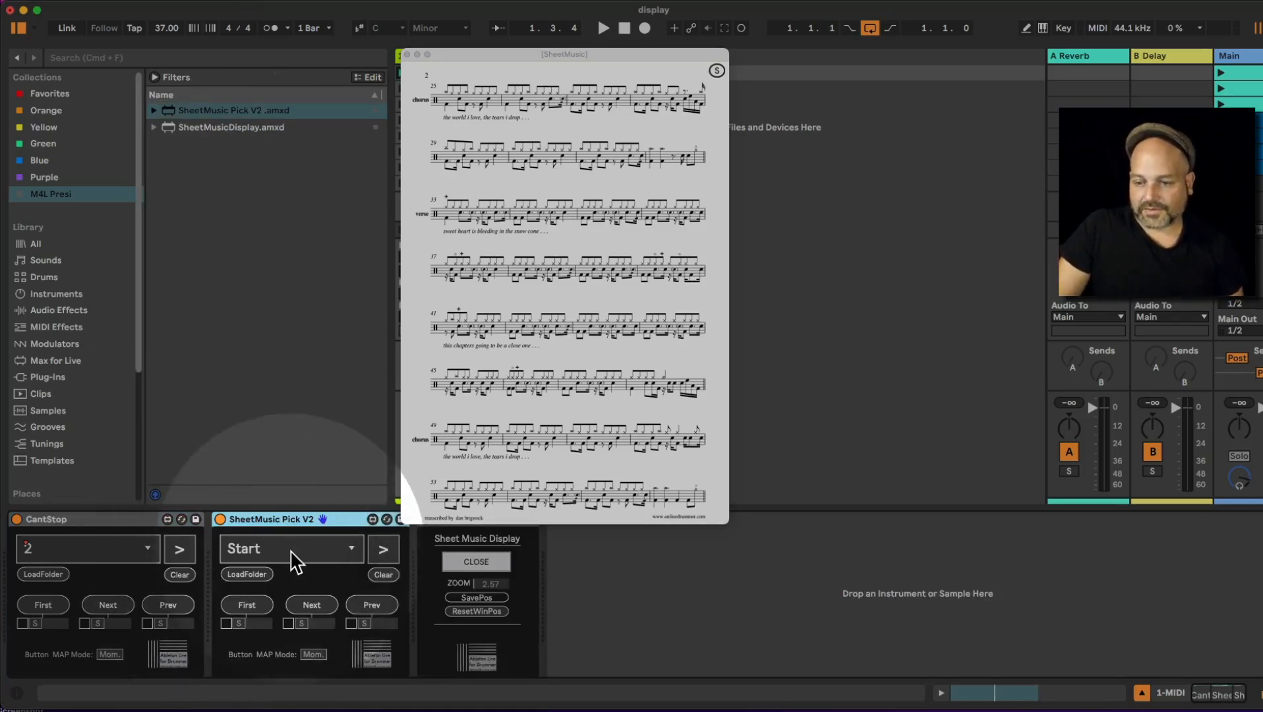
drag(541, 60, 167, 28)
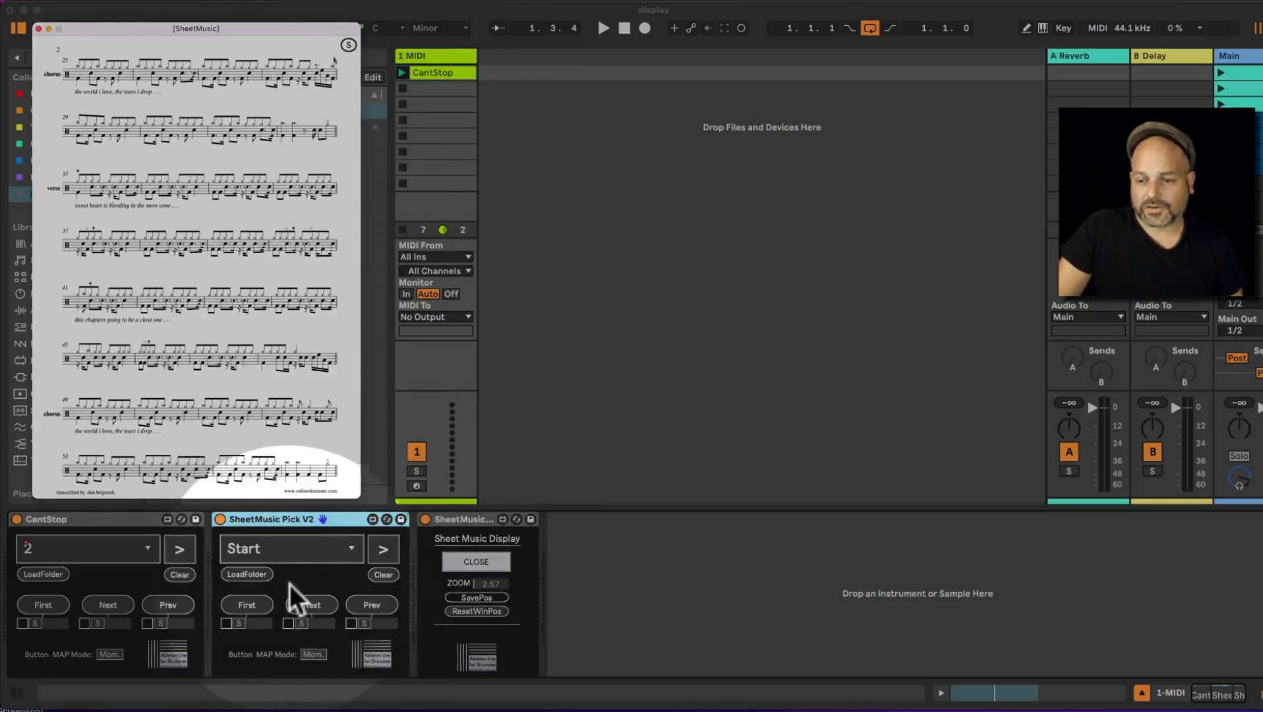
- Load the a_message_to_you_rudy_the_specials folder from DrumSheets into the SheetMusic Pick V2 device
click(255, 575)
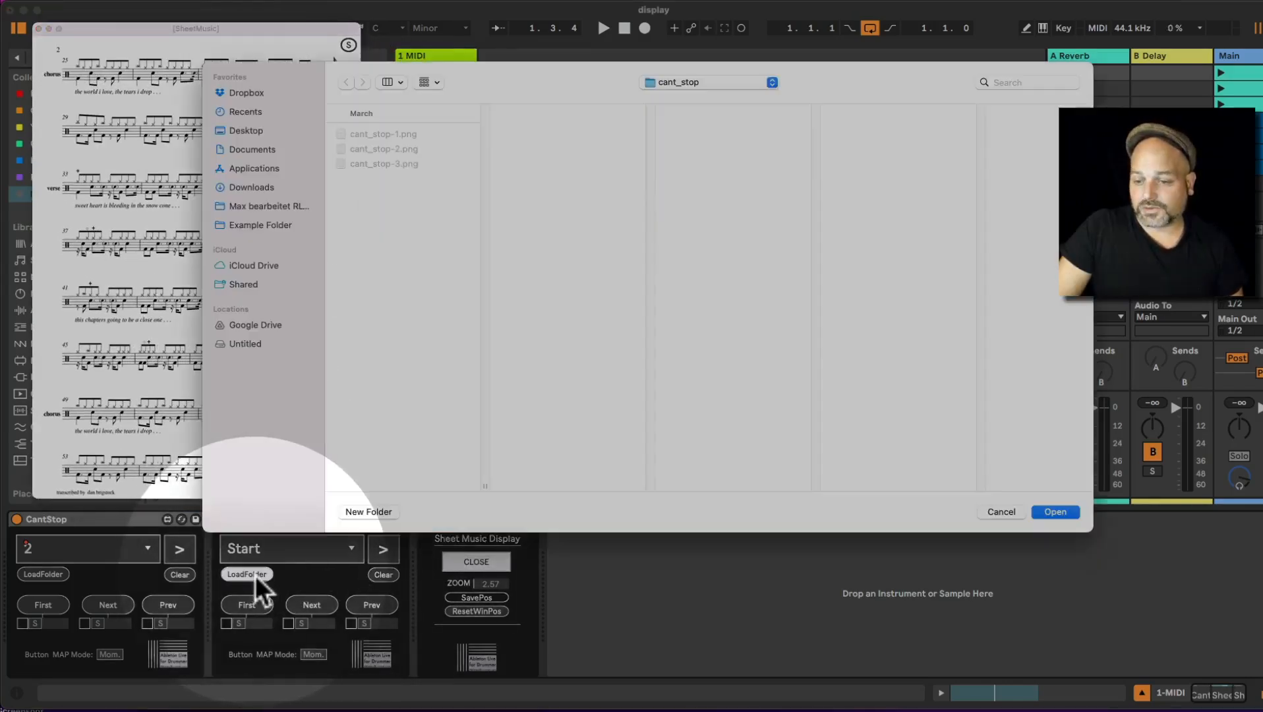
click(705, 79)
click(705, 97)
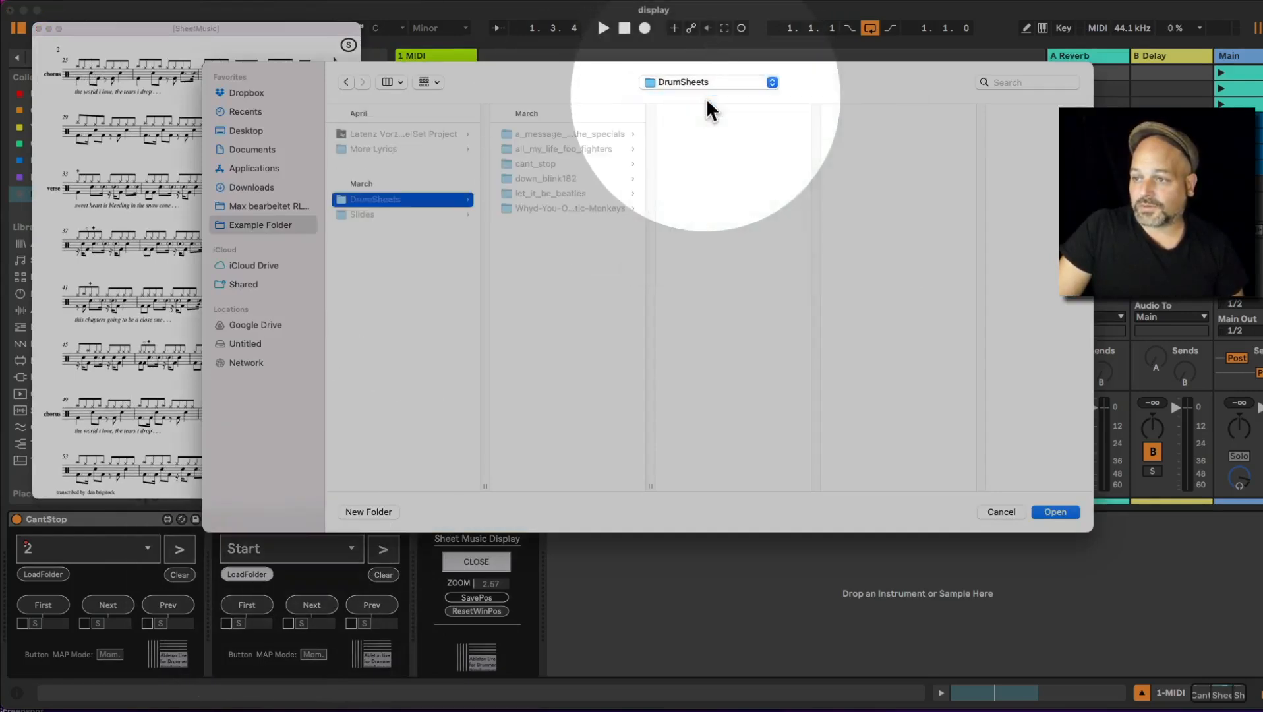
click(565, 131)
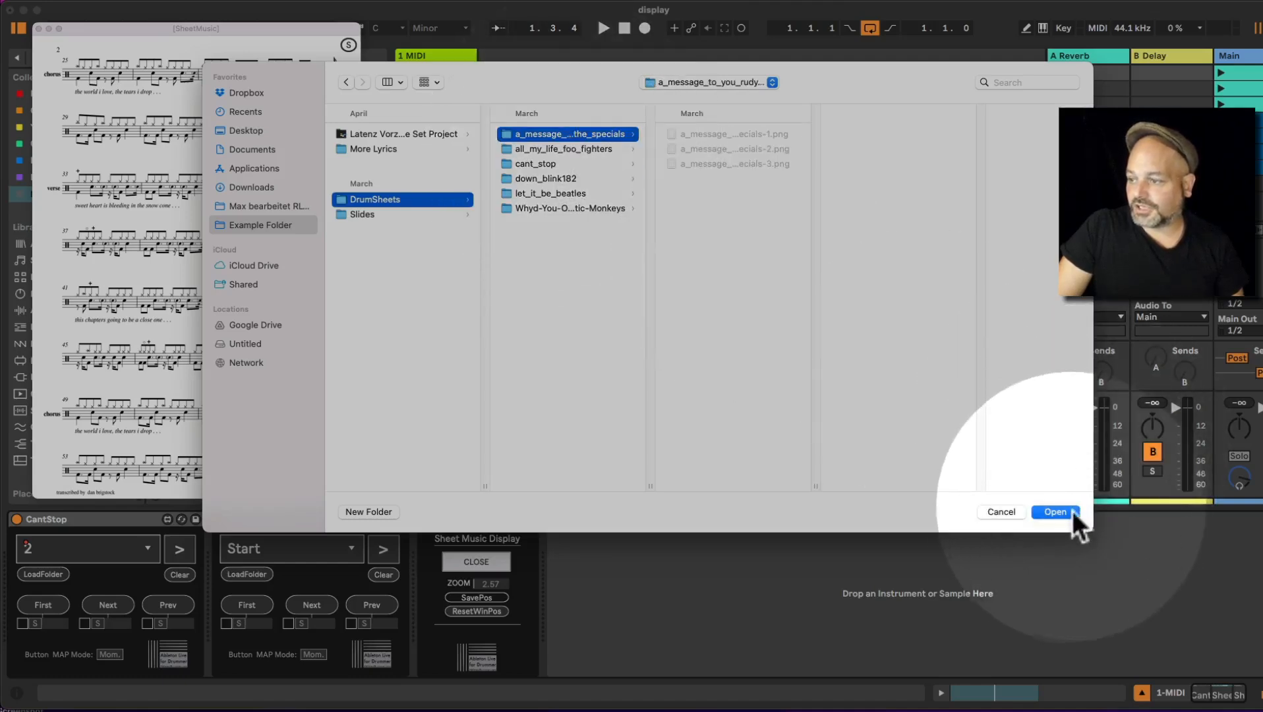
click(1058, 512)
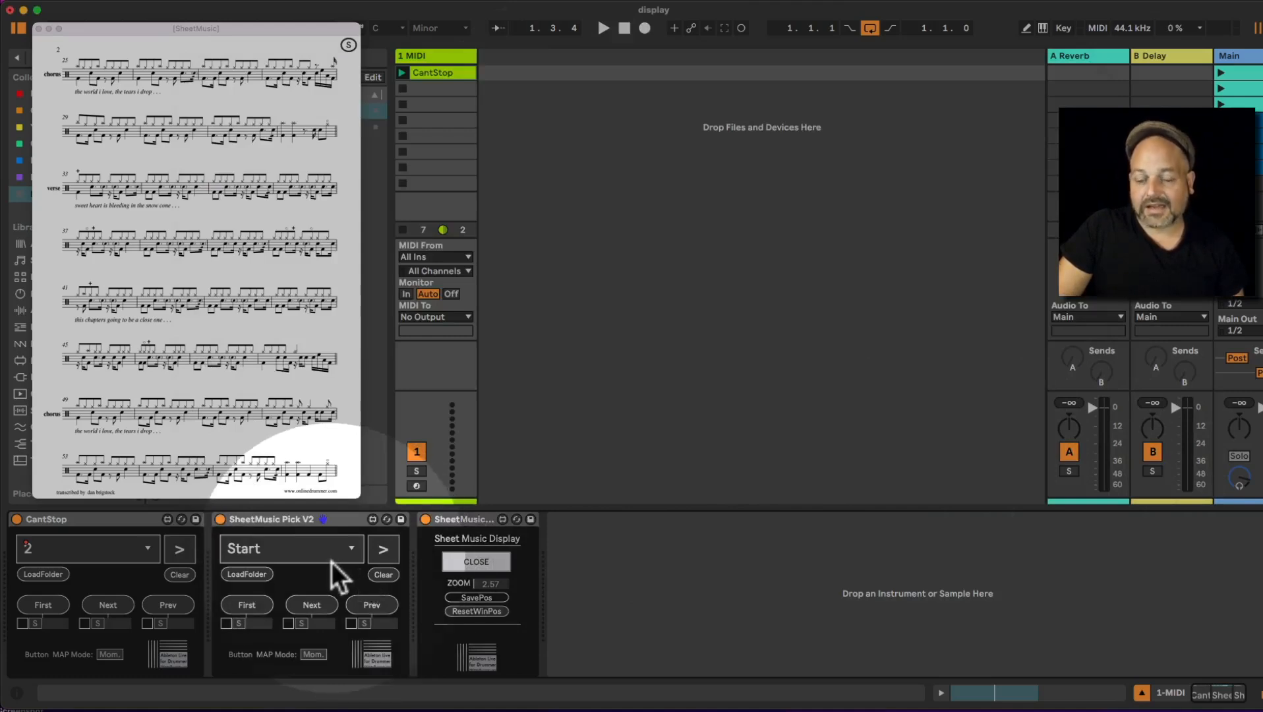
- Examine the loaded slides overview and the page choices of the SheetMusic Pick V2 device
click(381, 553)
click(381, 552)
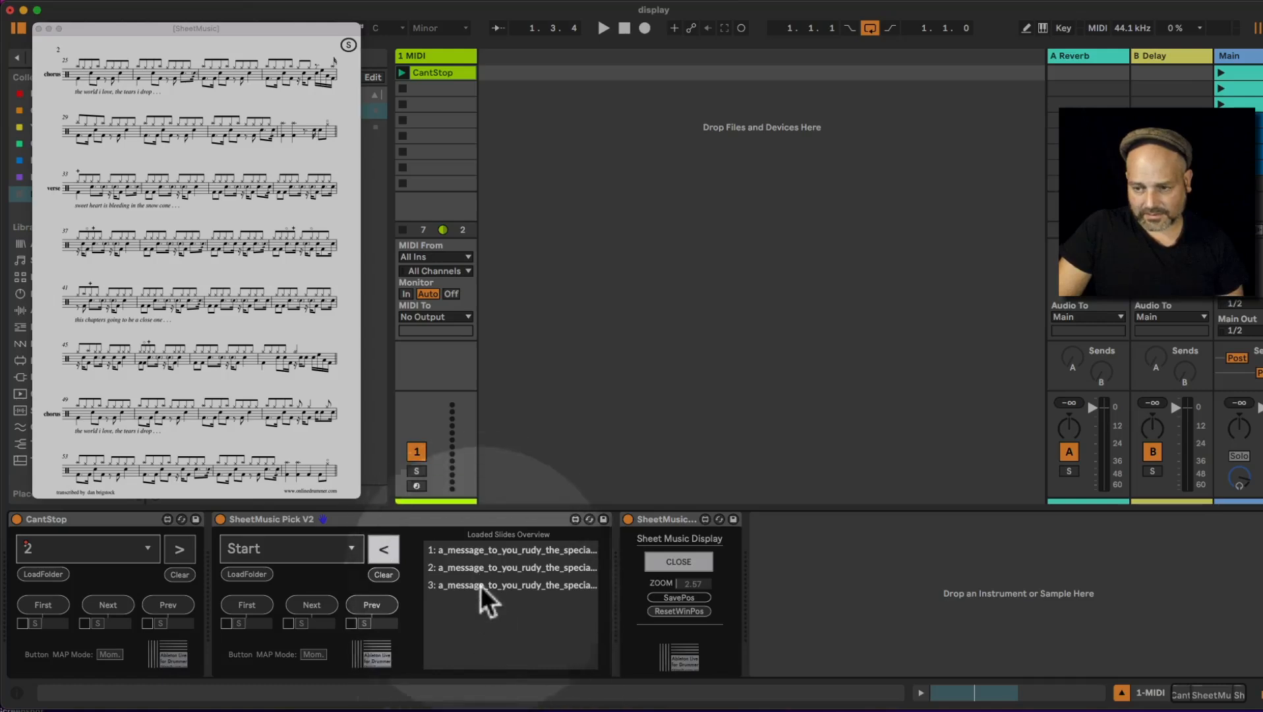
click(388, 551)
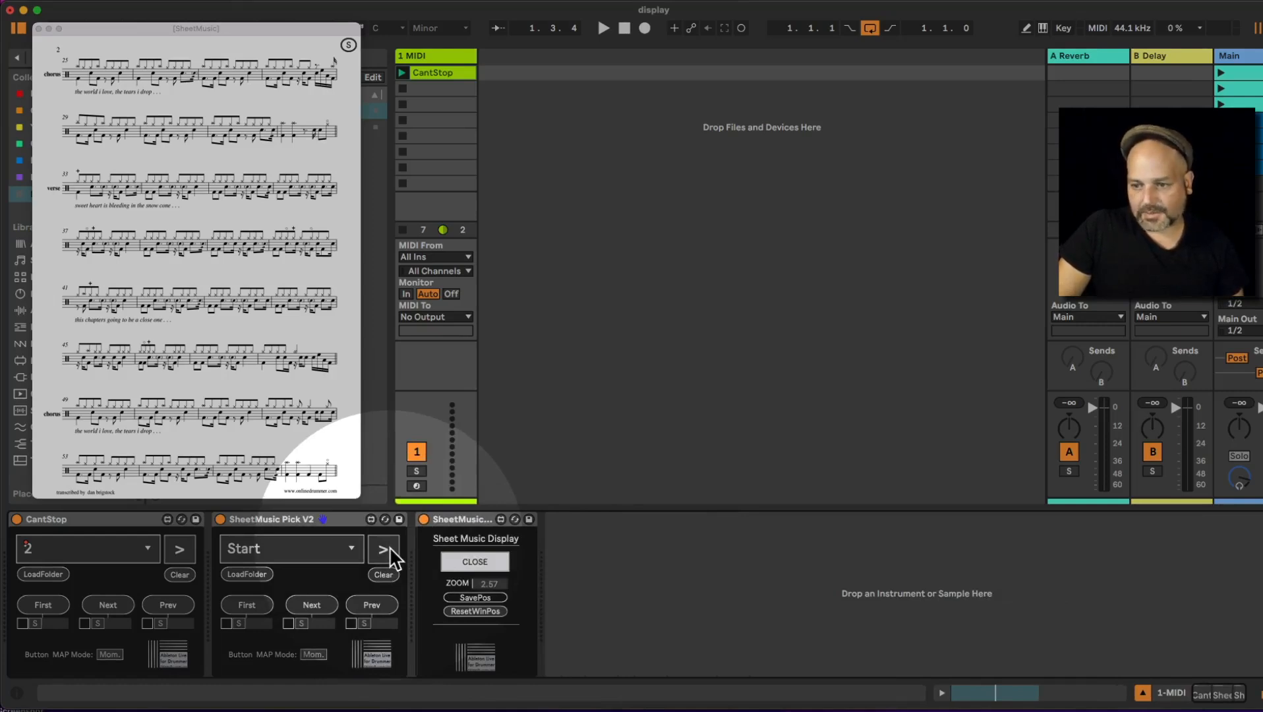
click(388, 546)
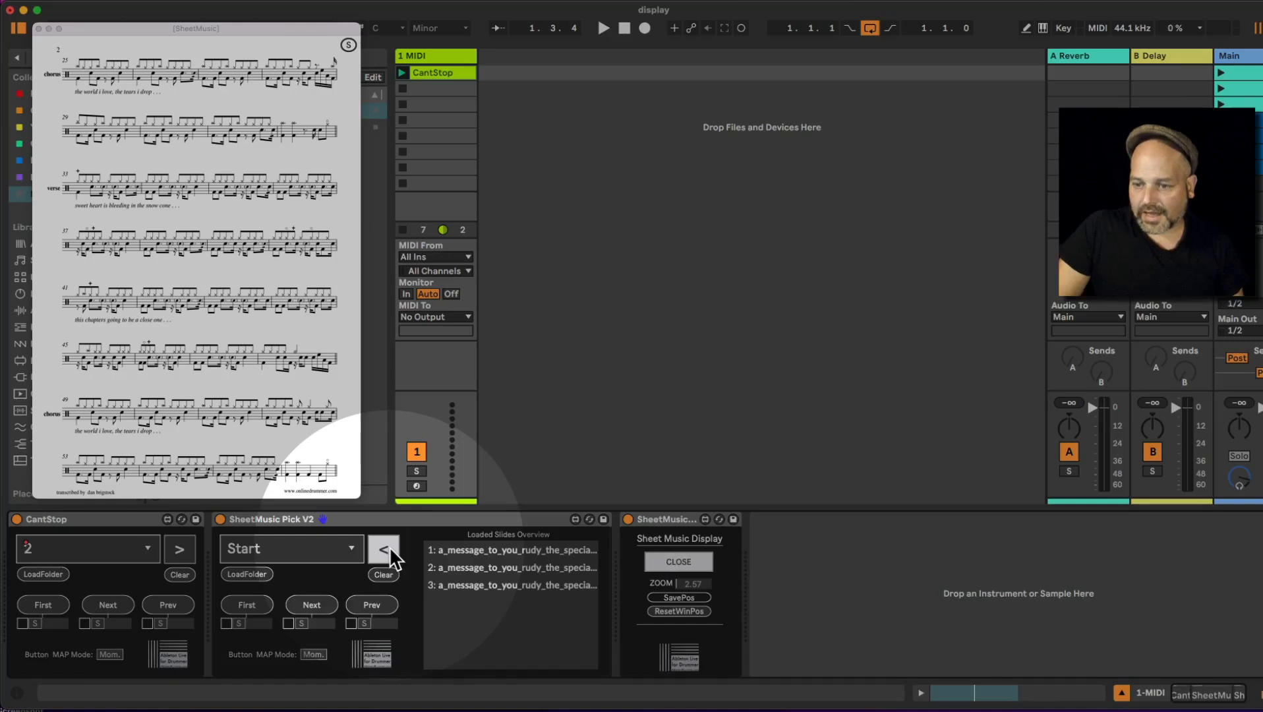
click(389, 546)
click(313, 559)
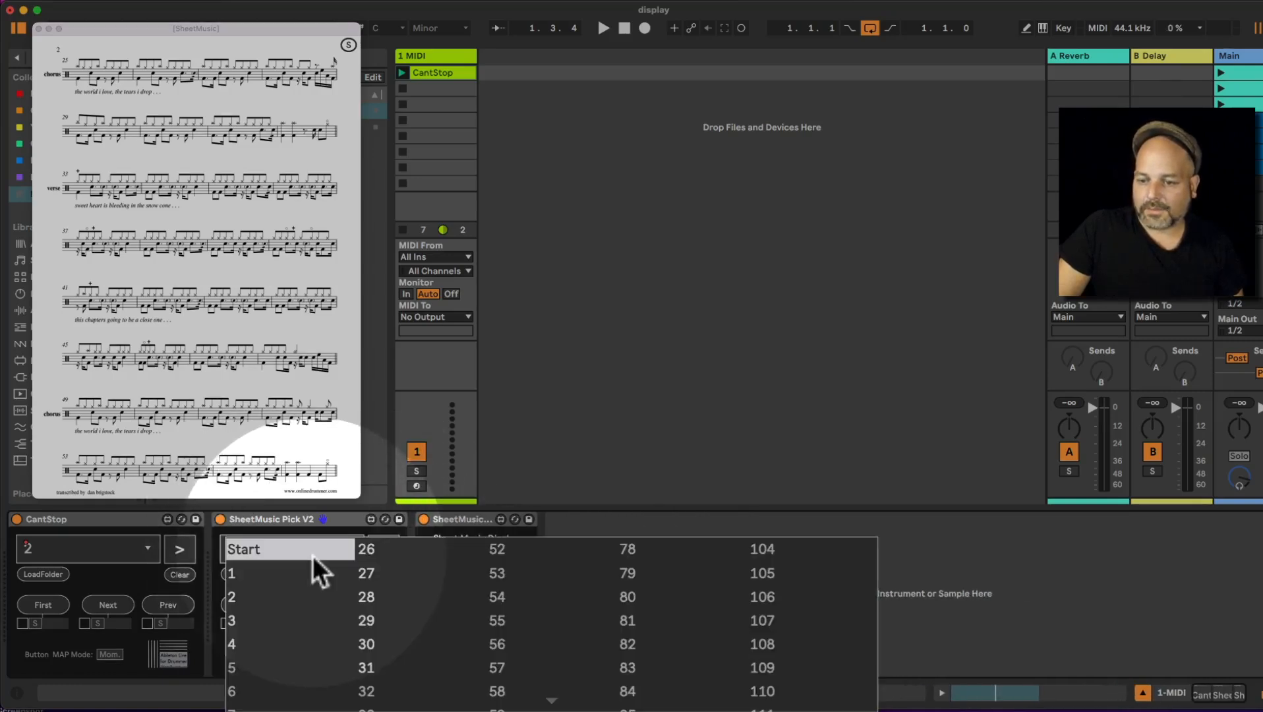
click(640, 464)
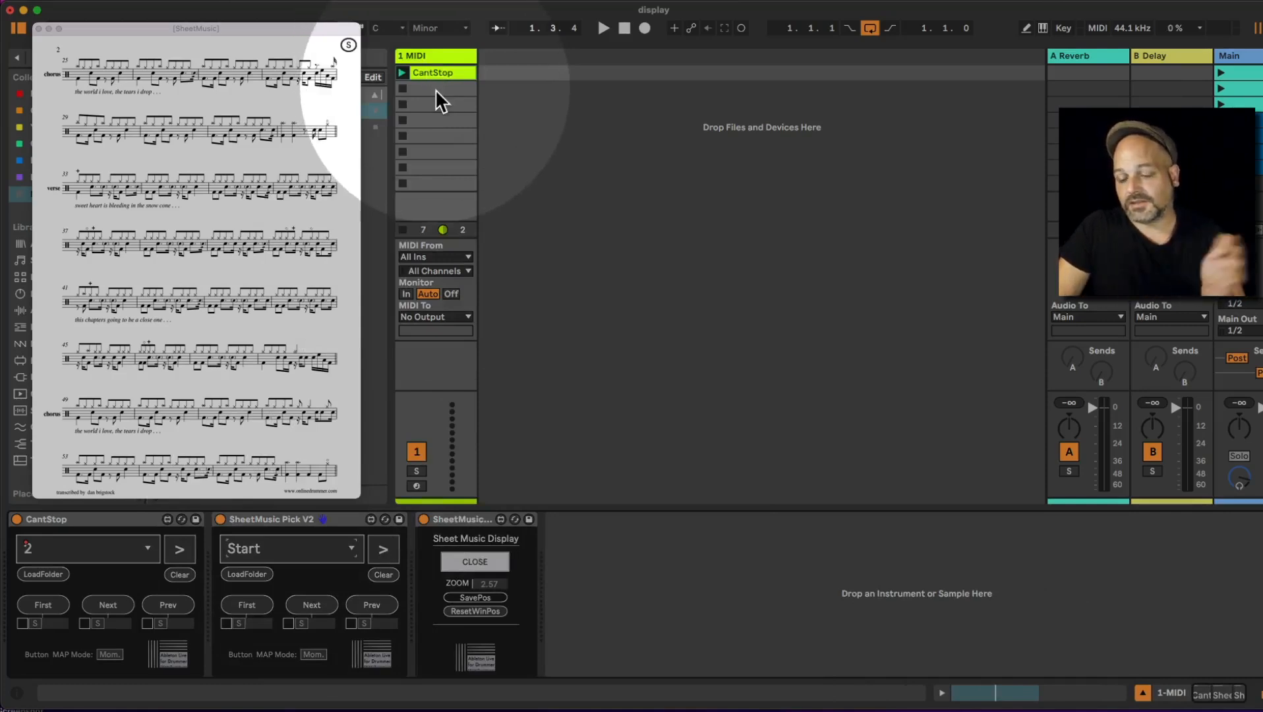
- Create a MIDI clip in the slot below CantStop and check the devices available for its envelope
click(436, 89)
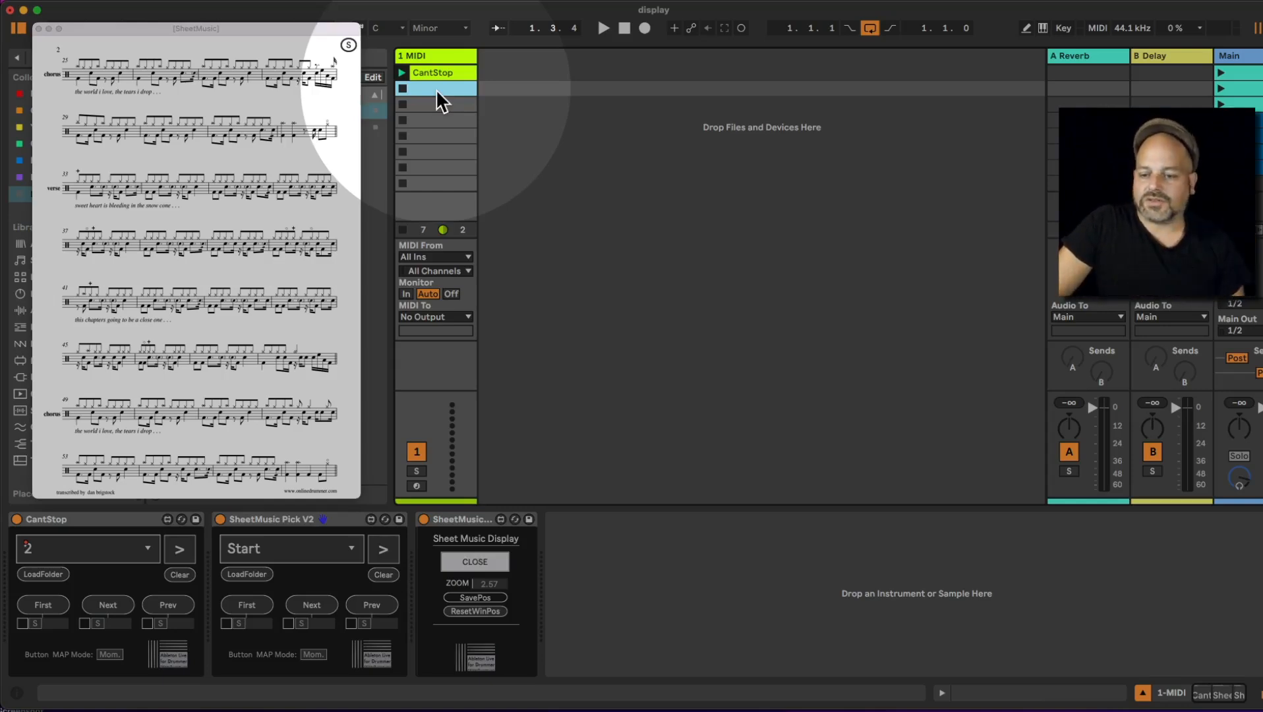
double_click(436, 88)
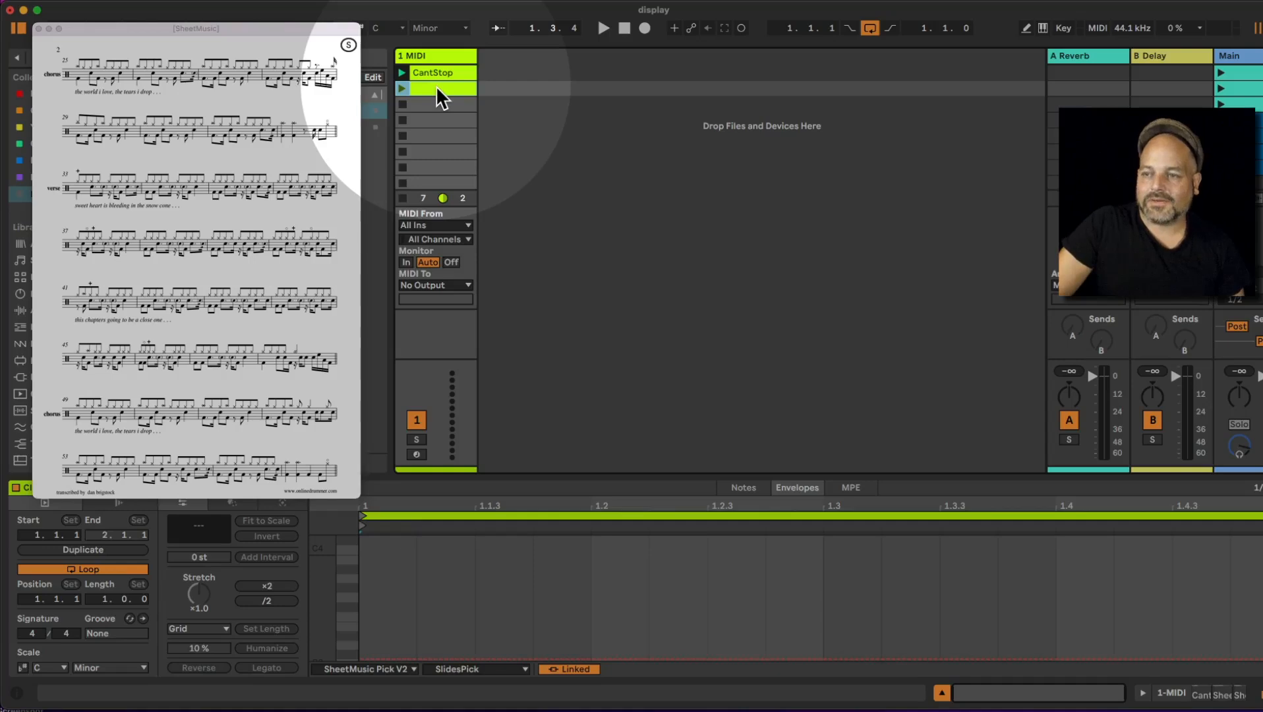
click(392, 672)
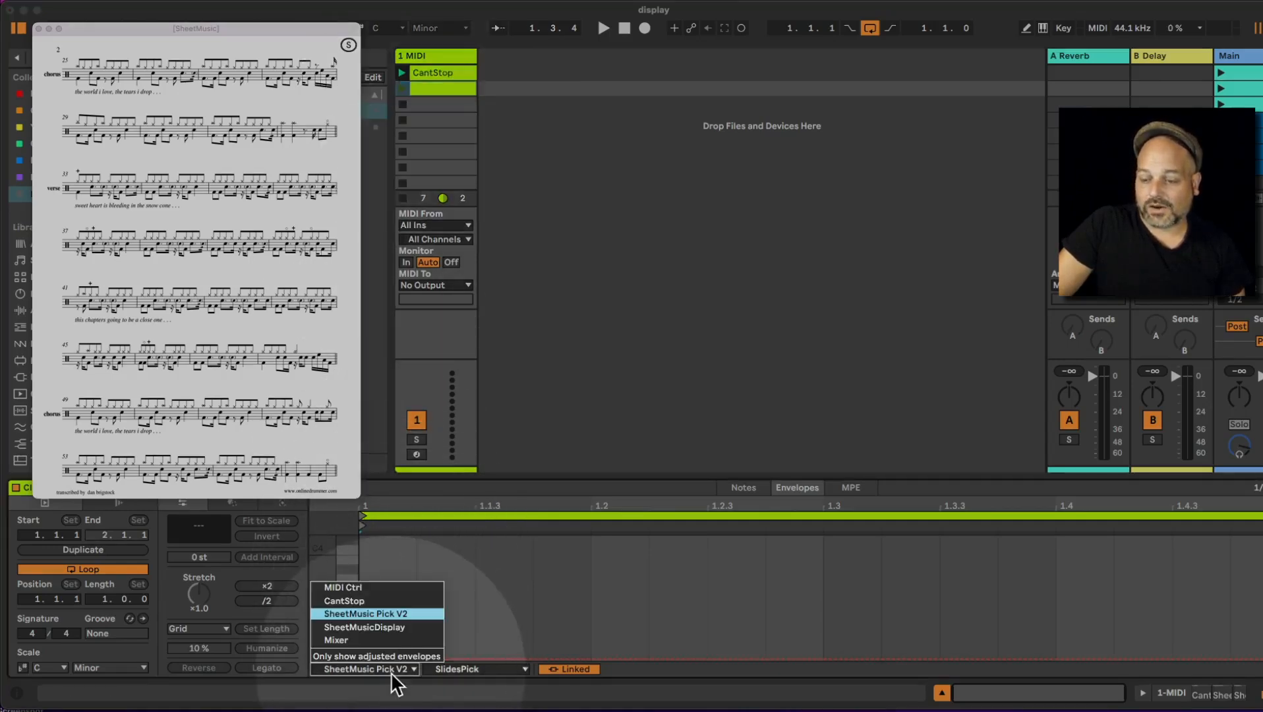
click(390, 671)
click(389, 672)
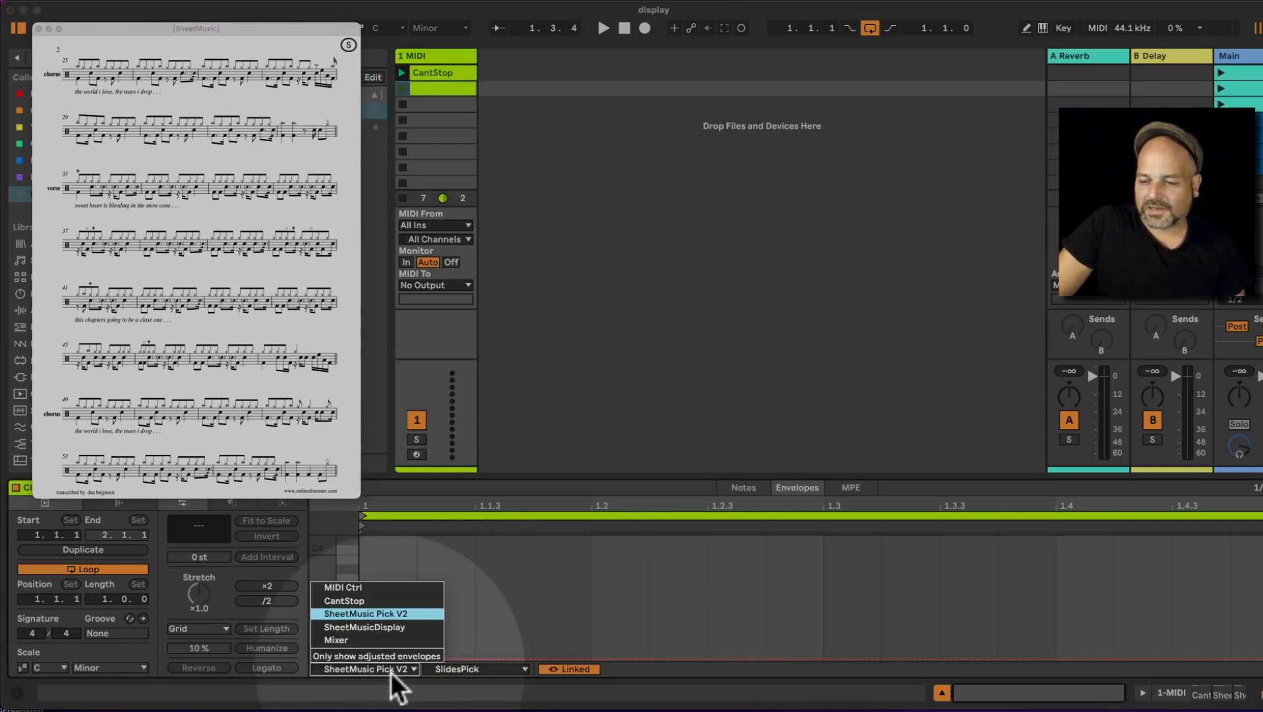
click(390, 671)
click(390, 669)
click(390, 669)
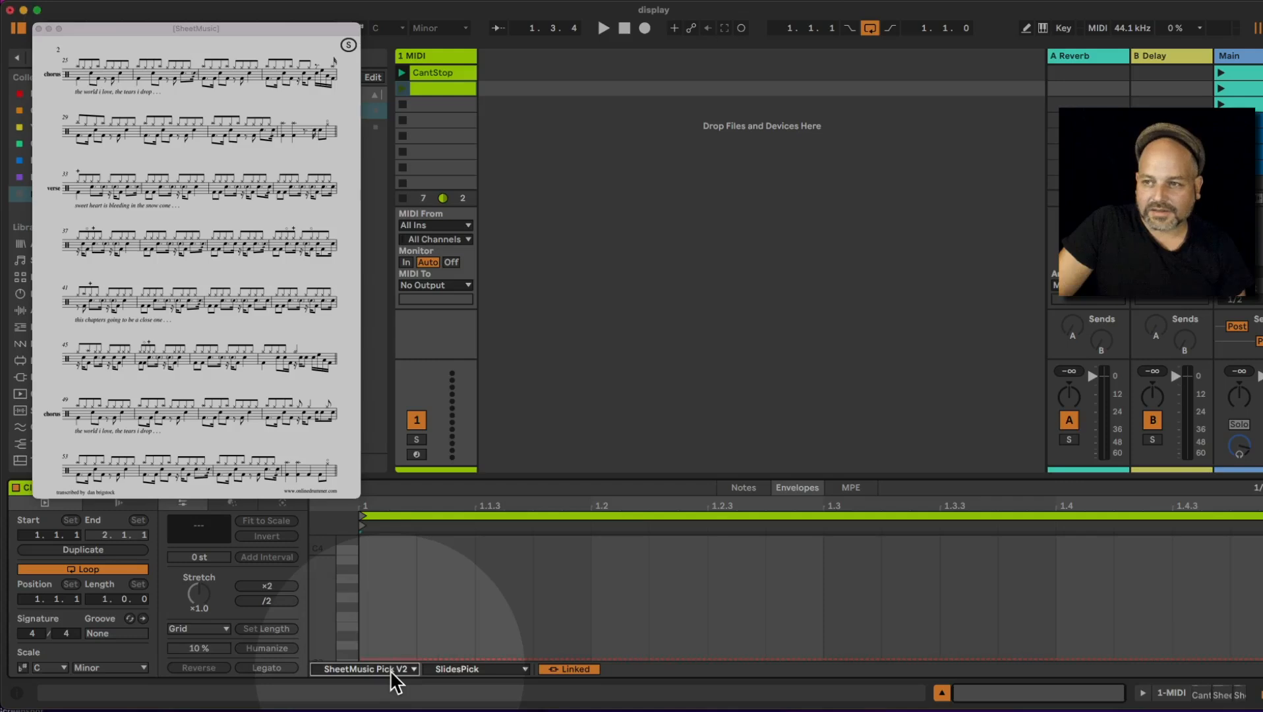
- Rename the SheetMusic Pick V2 device on the MIDI track as AMessage
click(435, 60)
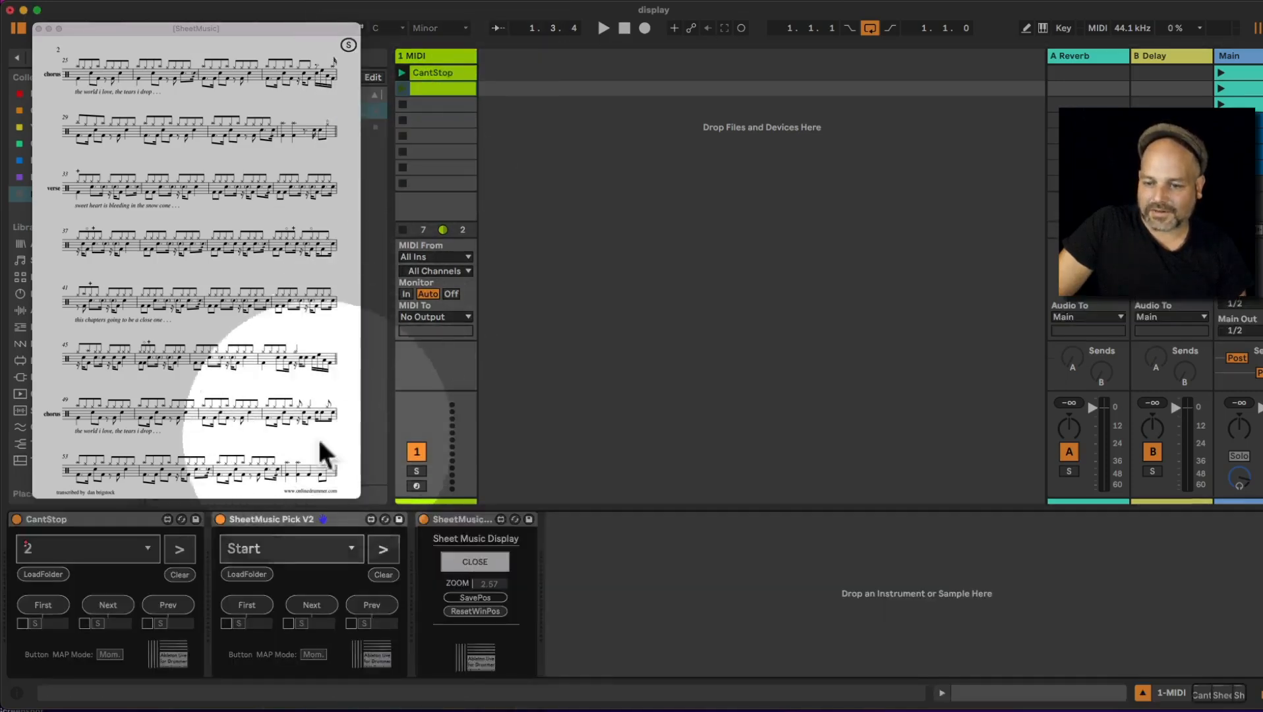
click(258, 523)
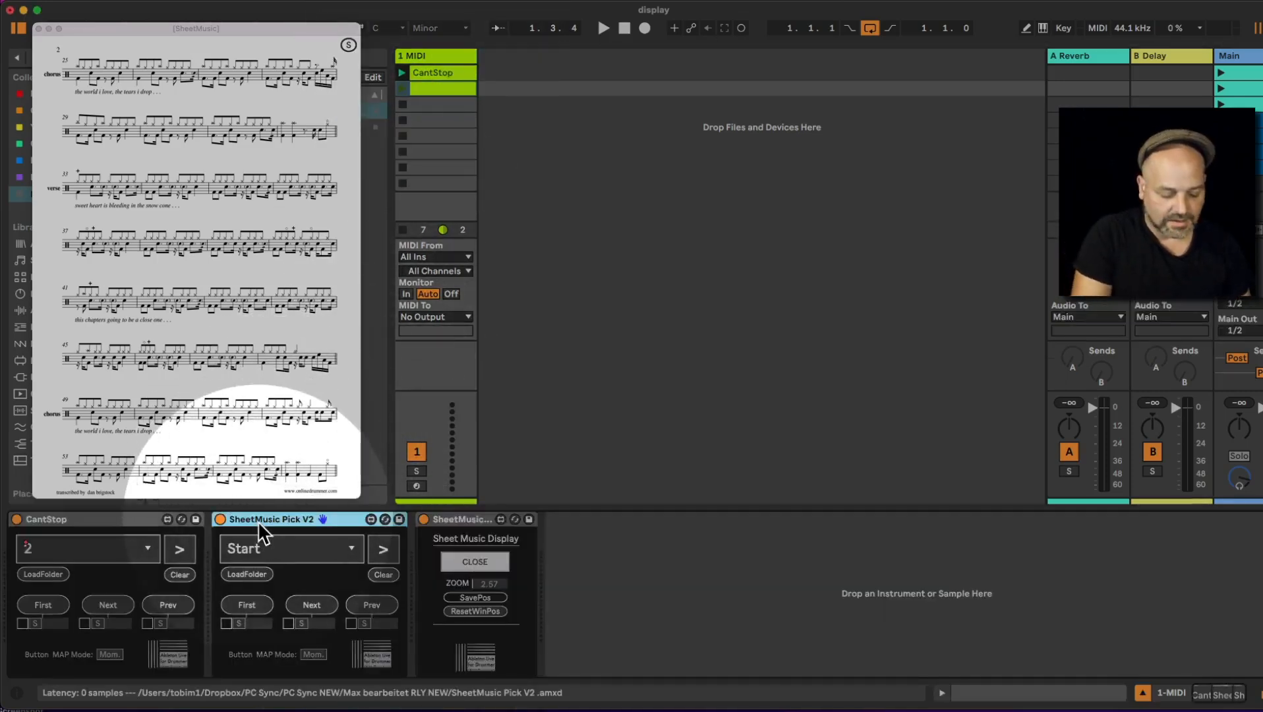
key(super+r)
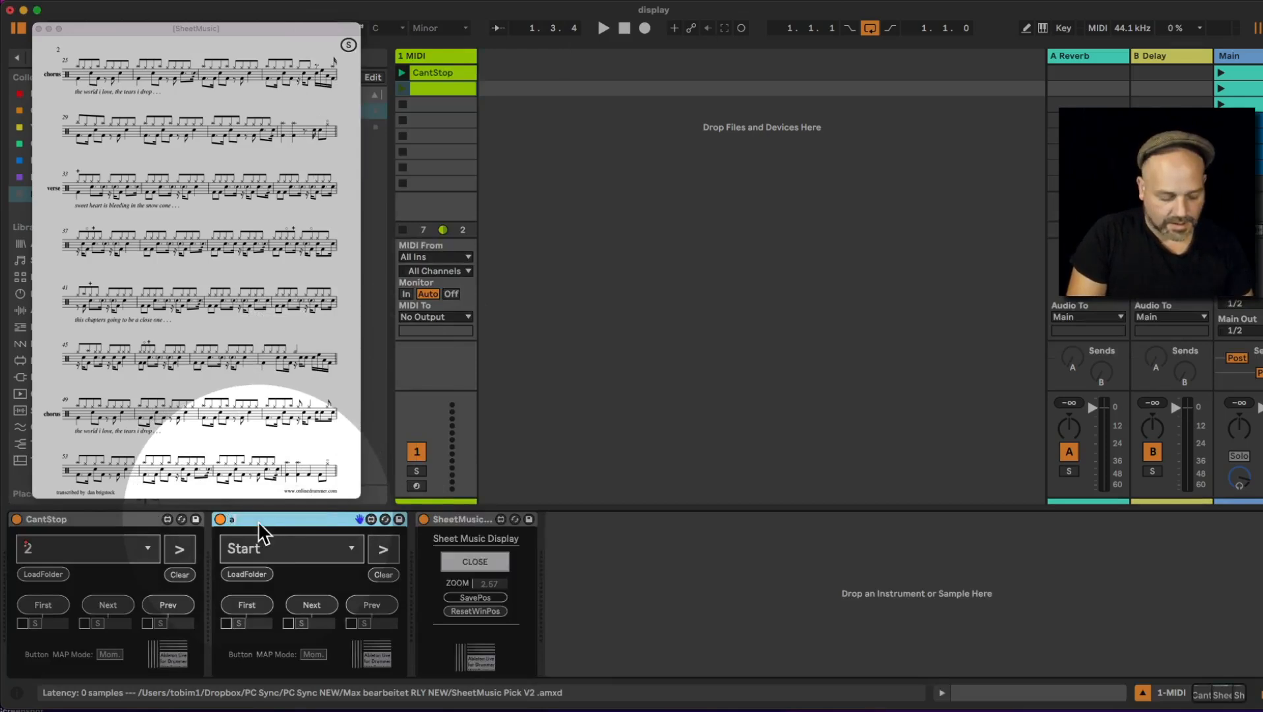
text(AMessa)
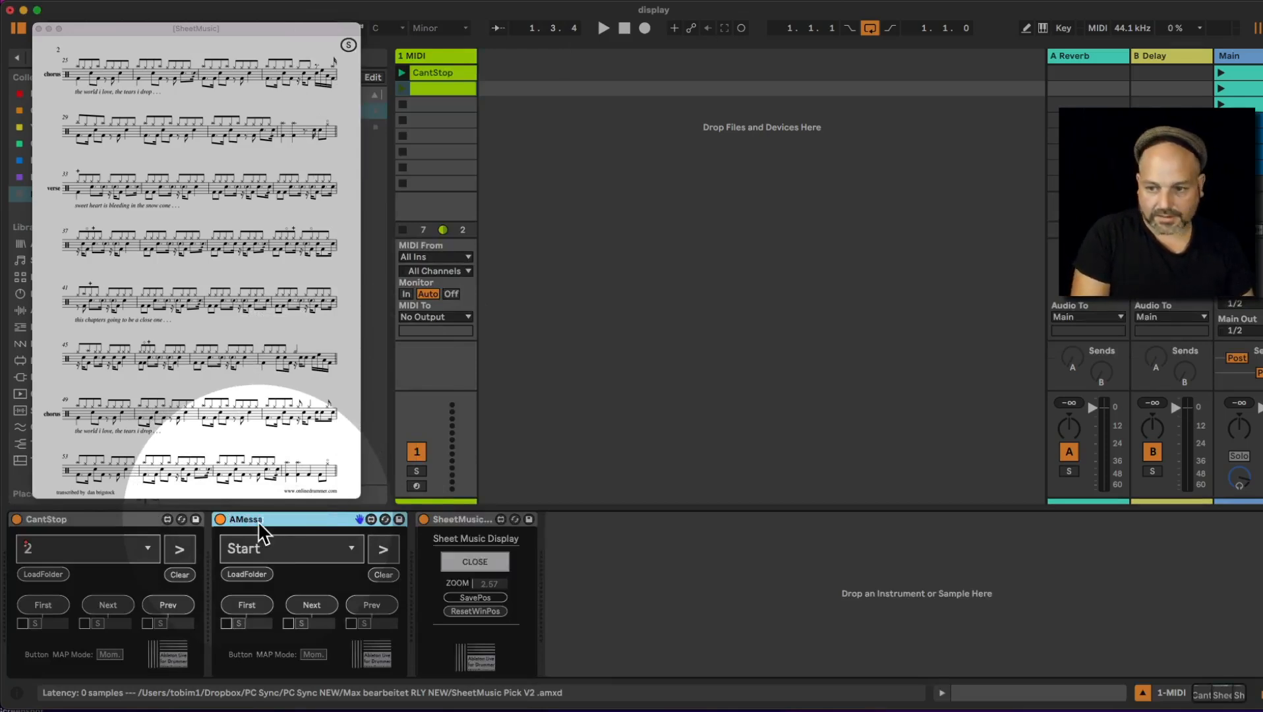
text(ge)
key(Return)
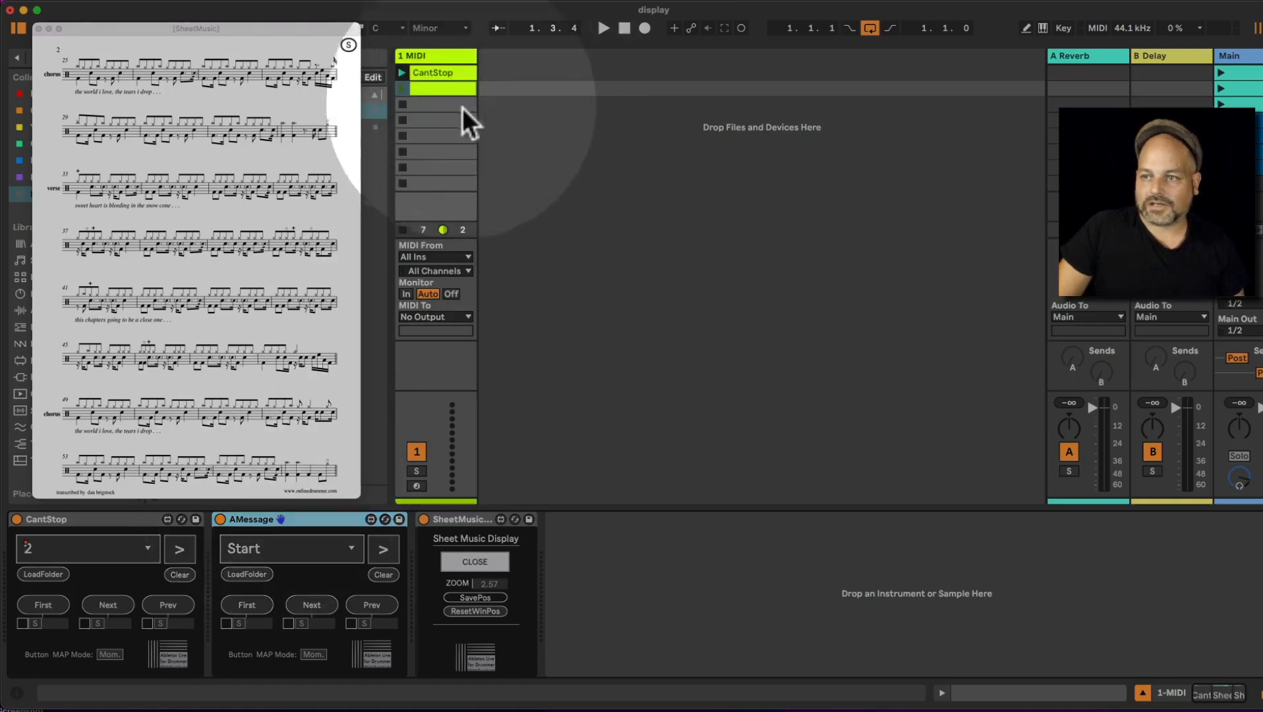
- Show the envelopes of the unnamed clip below CantStop and choose AMessage as the device to automate
click(443, 93)
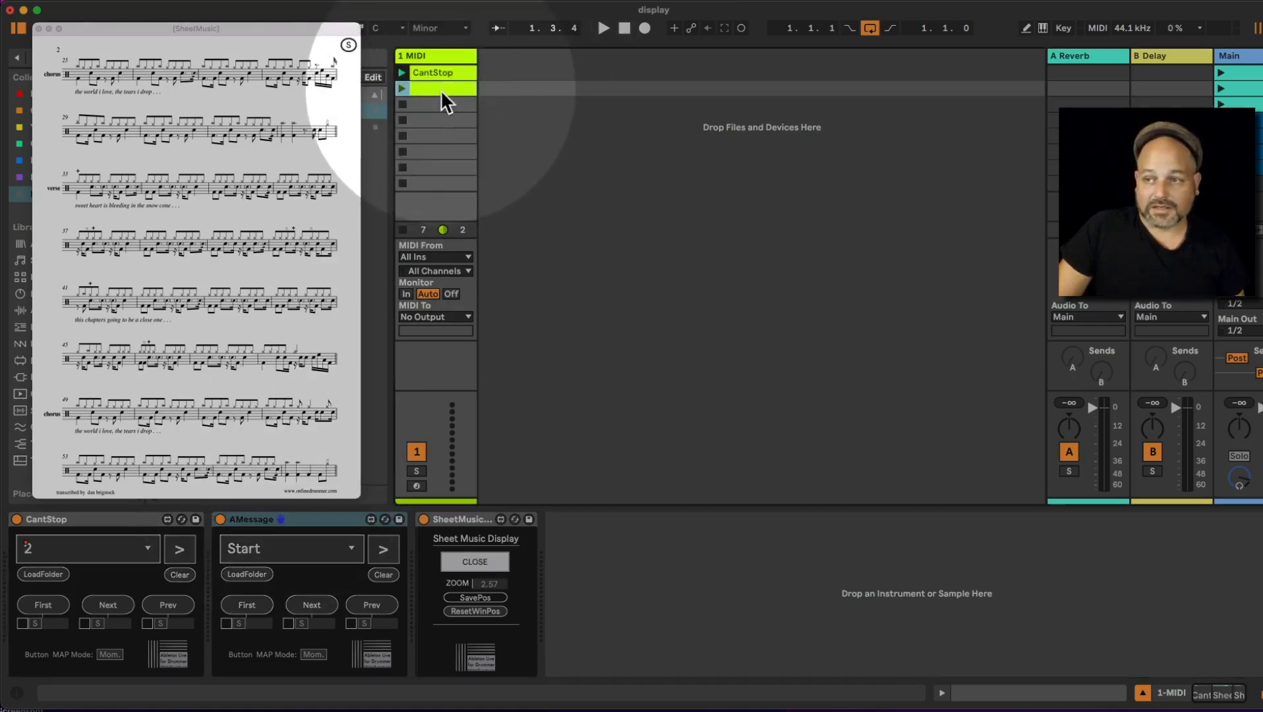
double_click(441, 89)
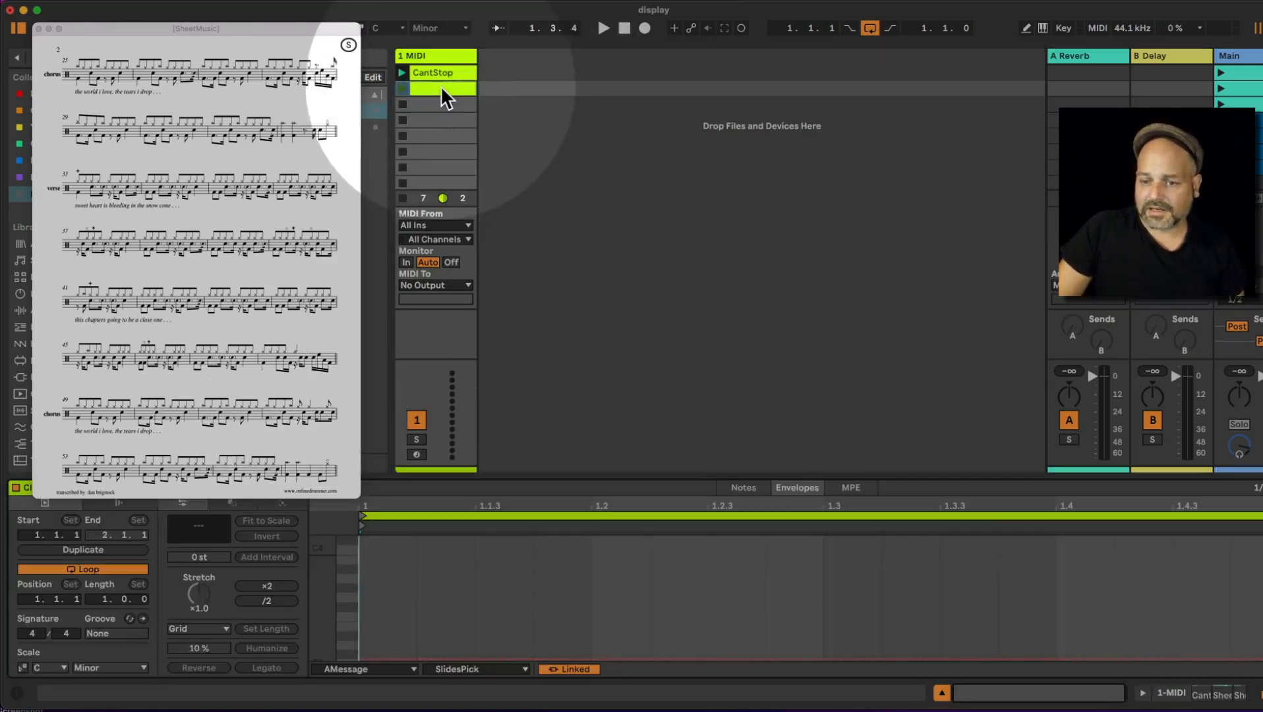
click(104, 505)
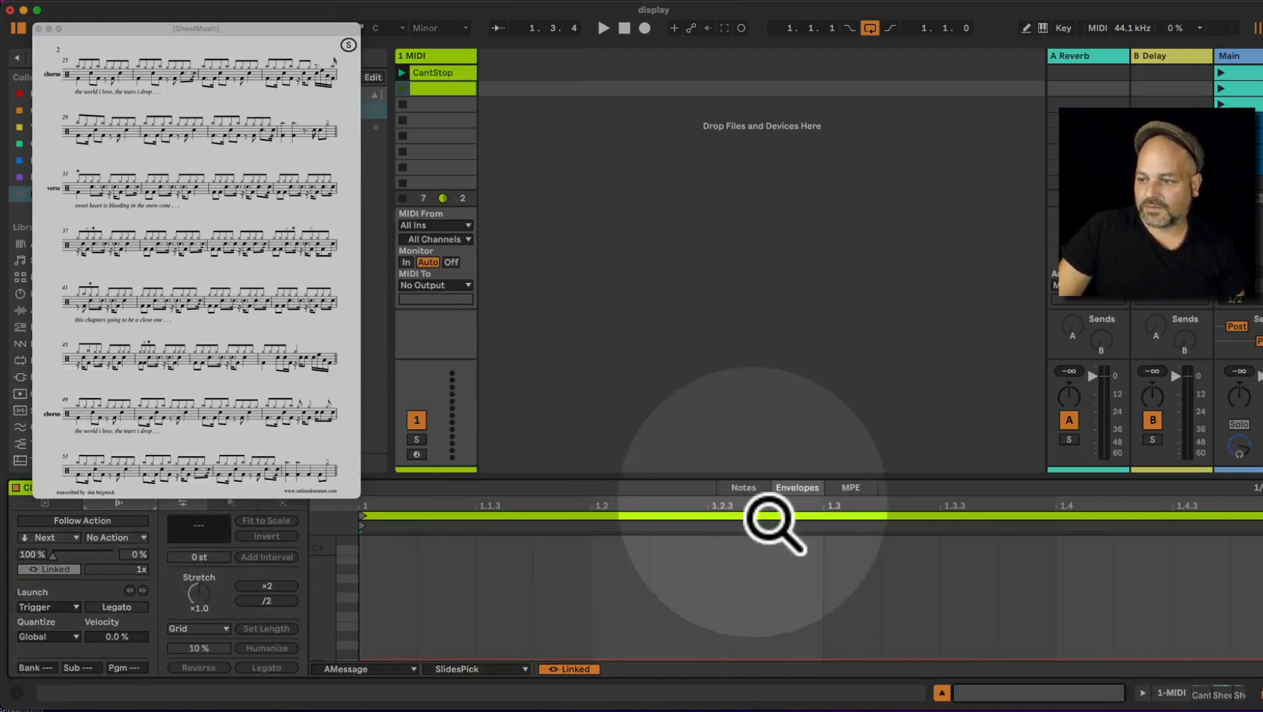
click(748, 492)
click(797, 491)
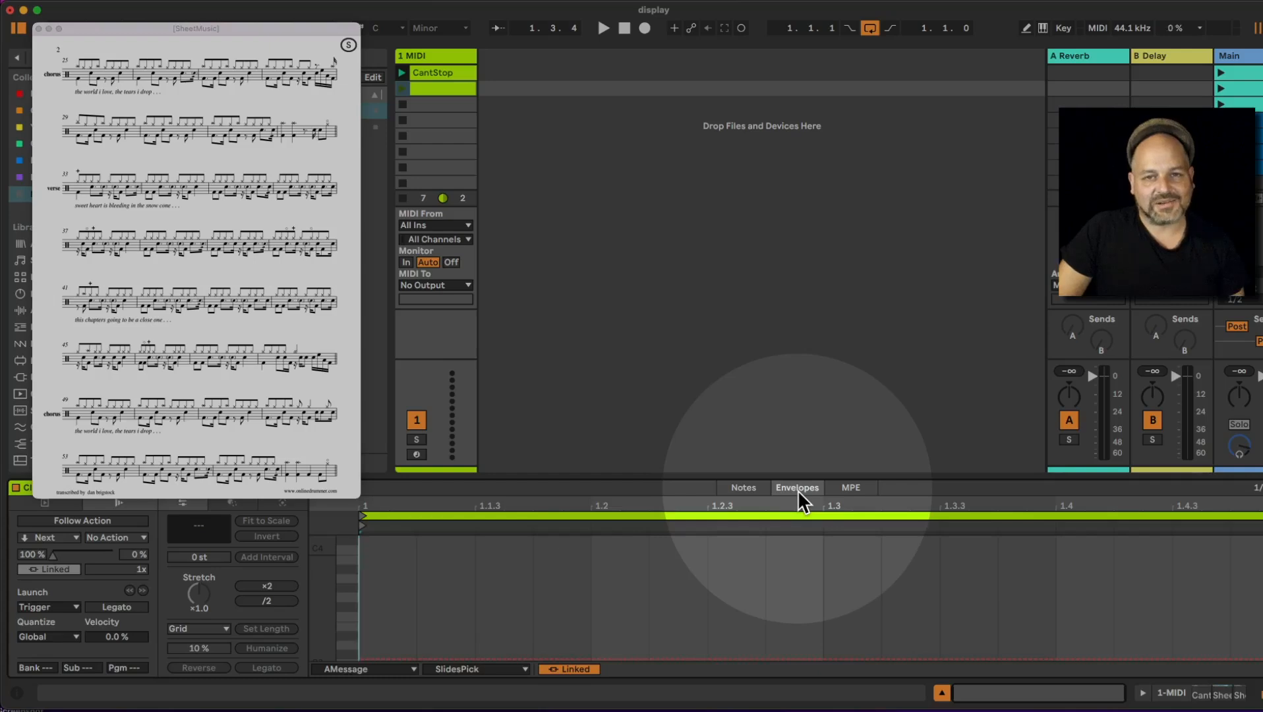
click(763, 491)
click(796, 492)
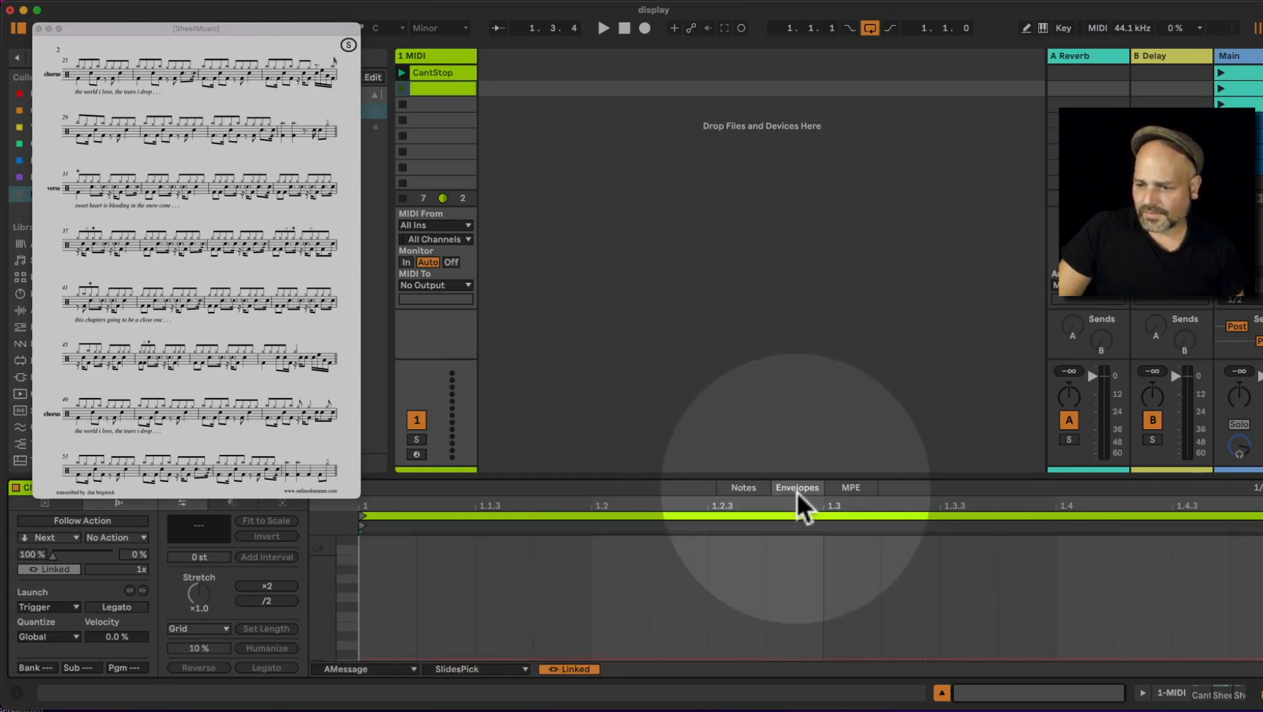
click(391, 669)
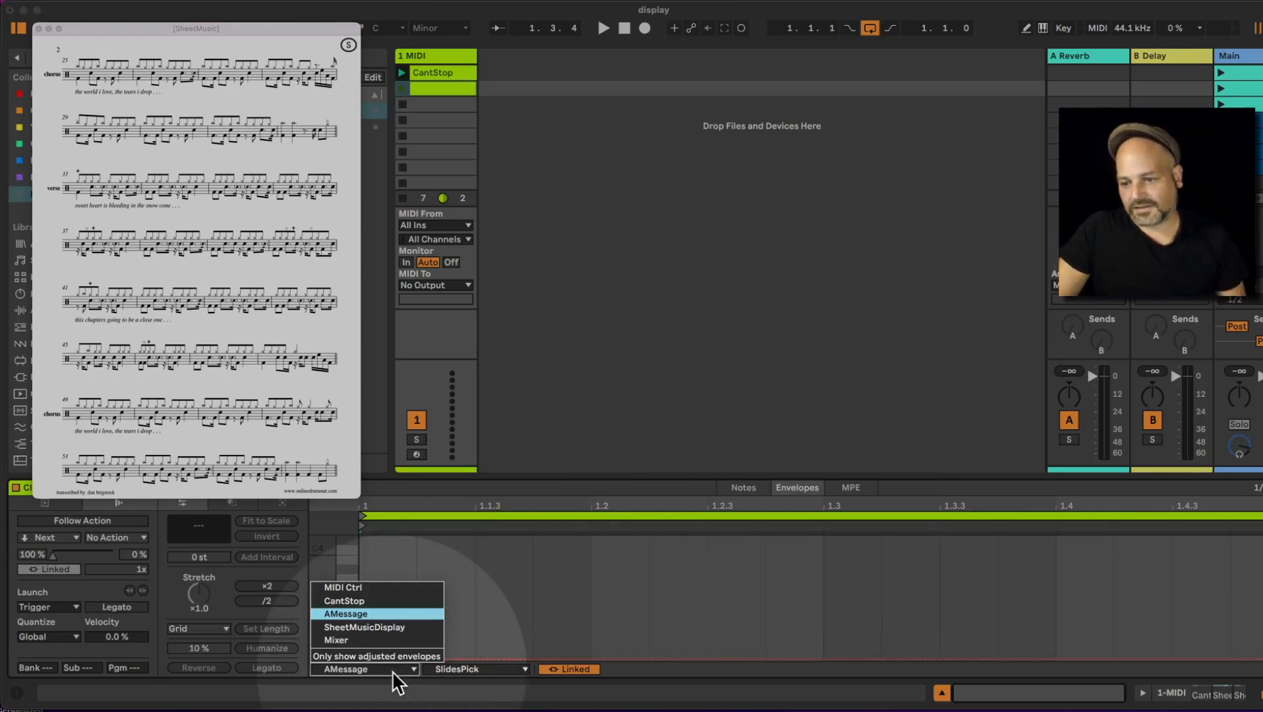
click(393, 615)
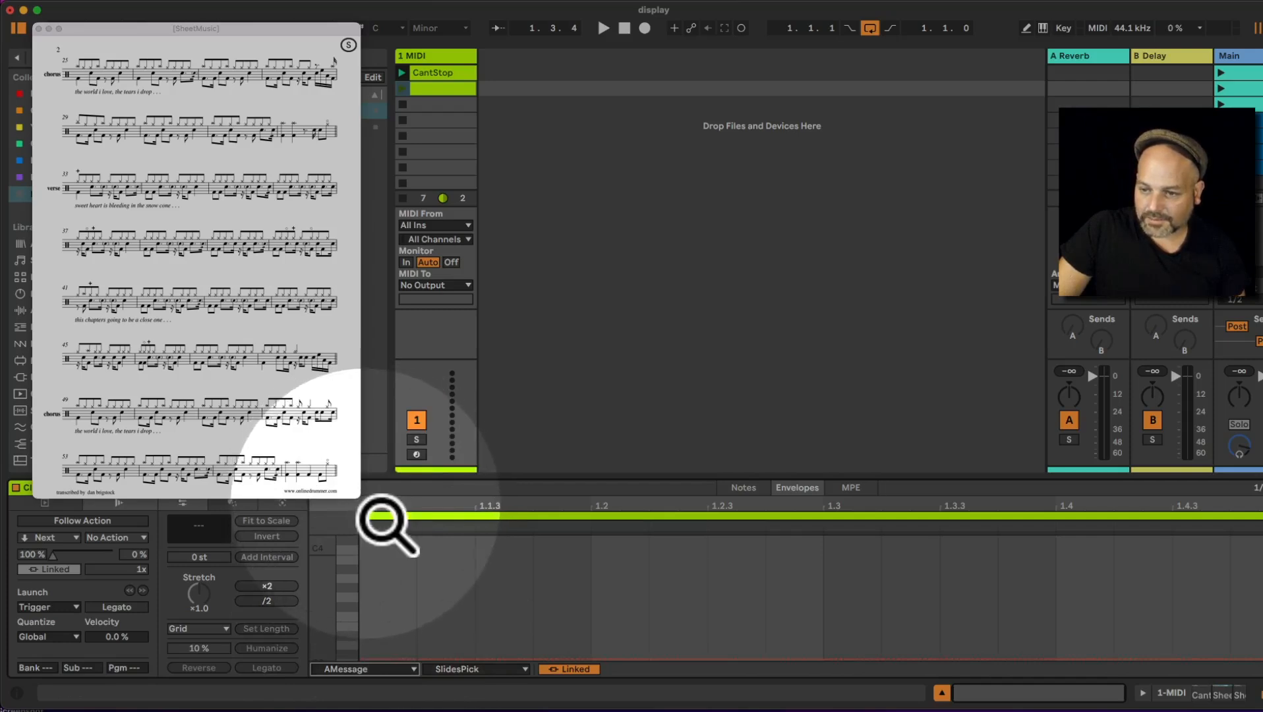
- Choose the SlidesPick parameter for the clip envelope and insert a breakpoint with the value Start at the clip's beginning
drag(368, 506, 395, 522)
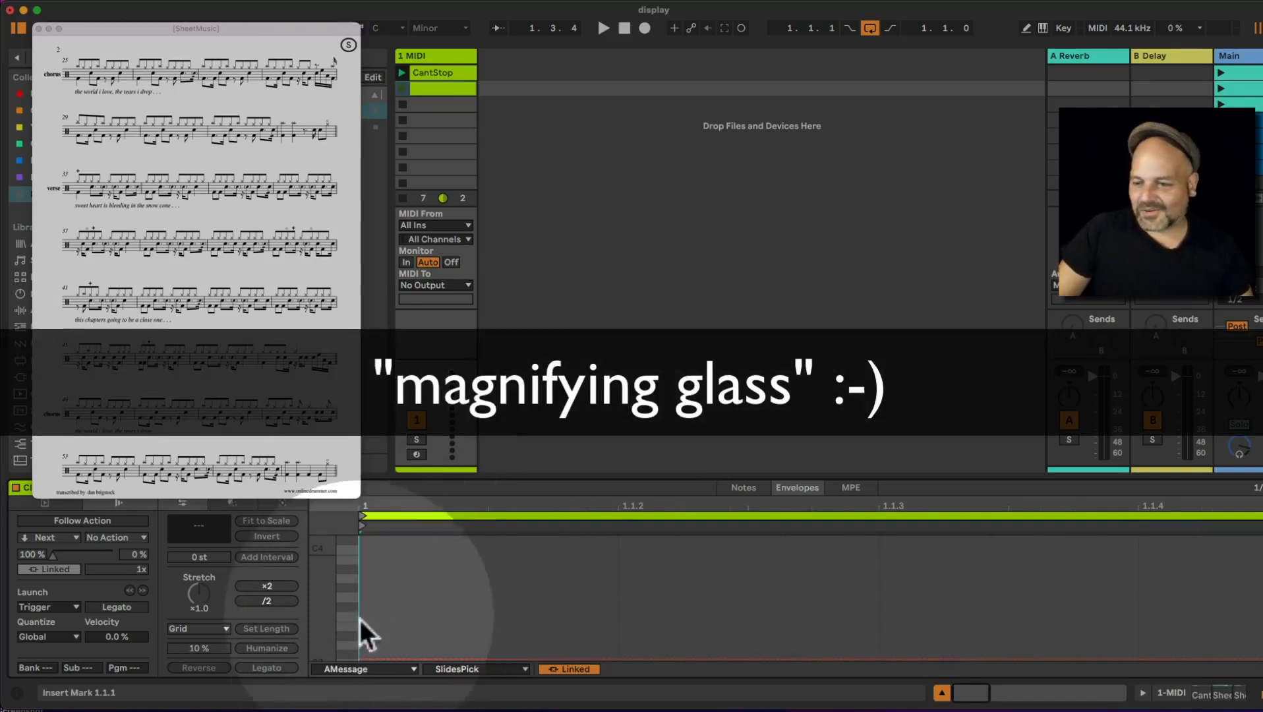
drag(403, 526, 402, 514)
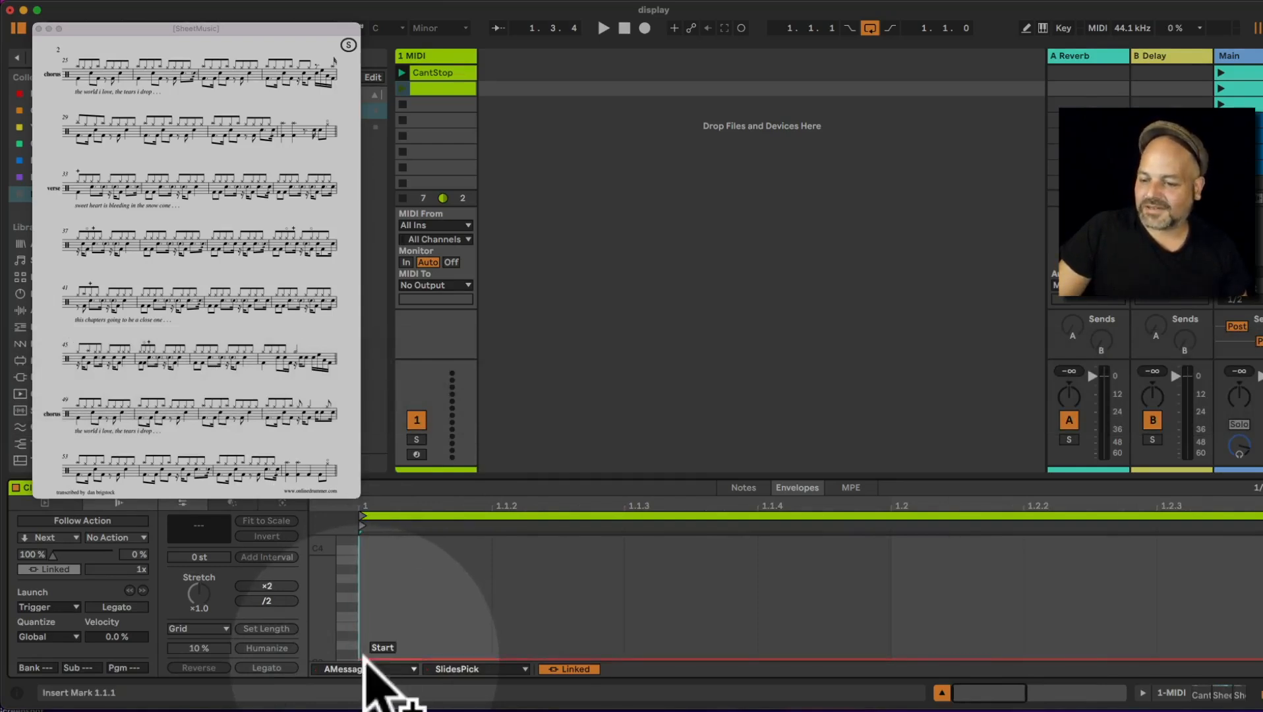
click(462, 668)
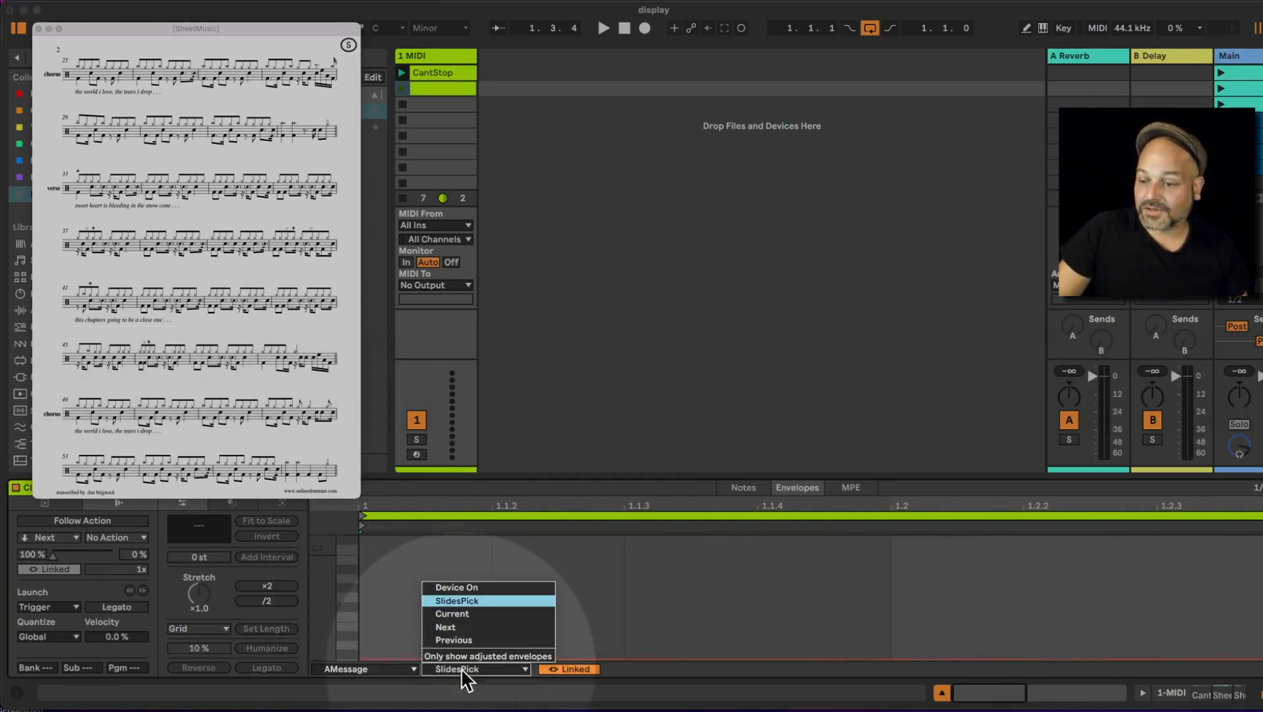
click(473, 603)
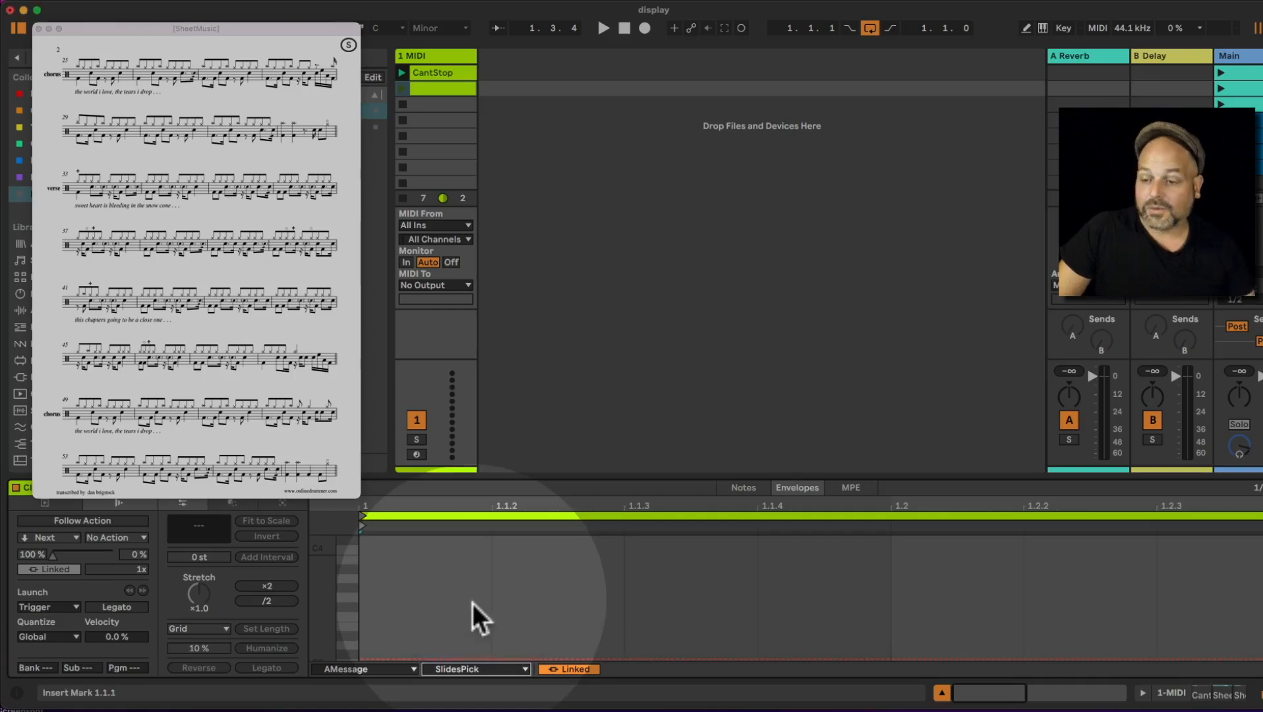
click(365, 659)
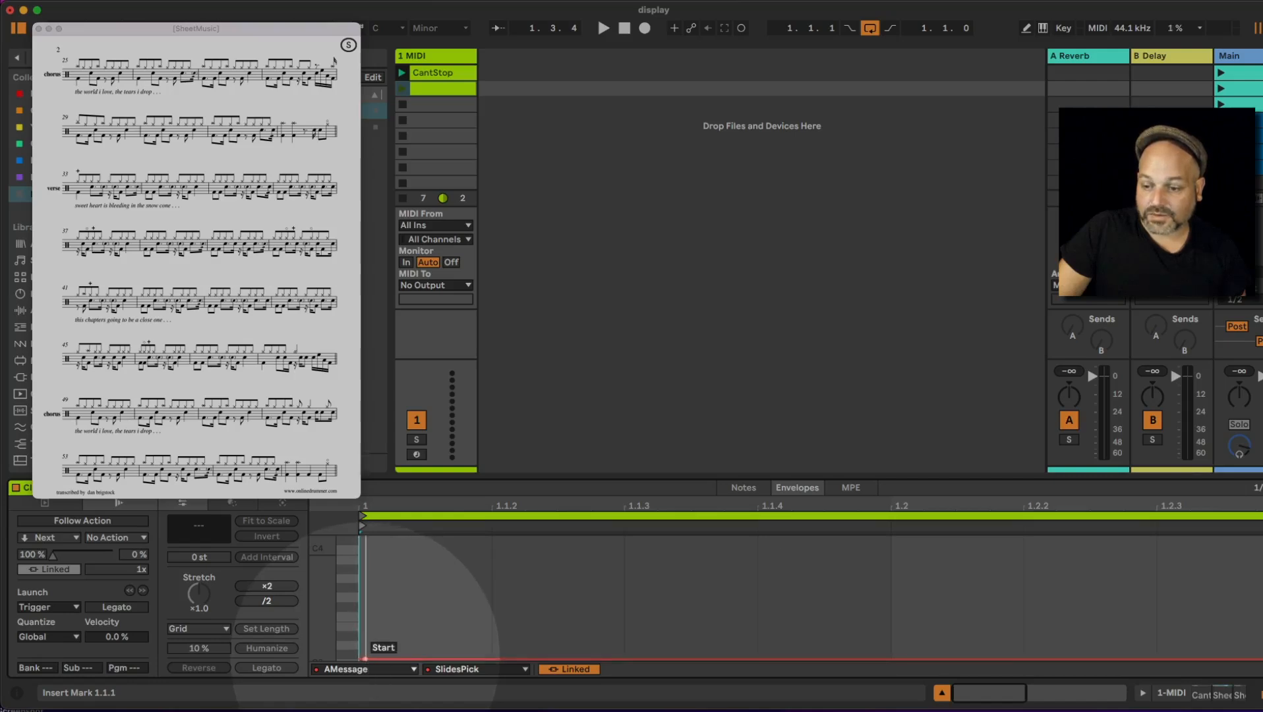
drag(394, 519, 385, 596)
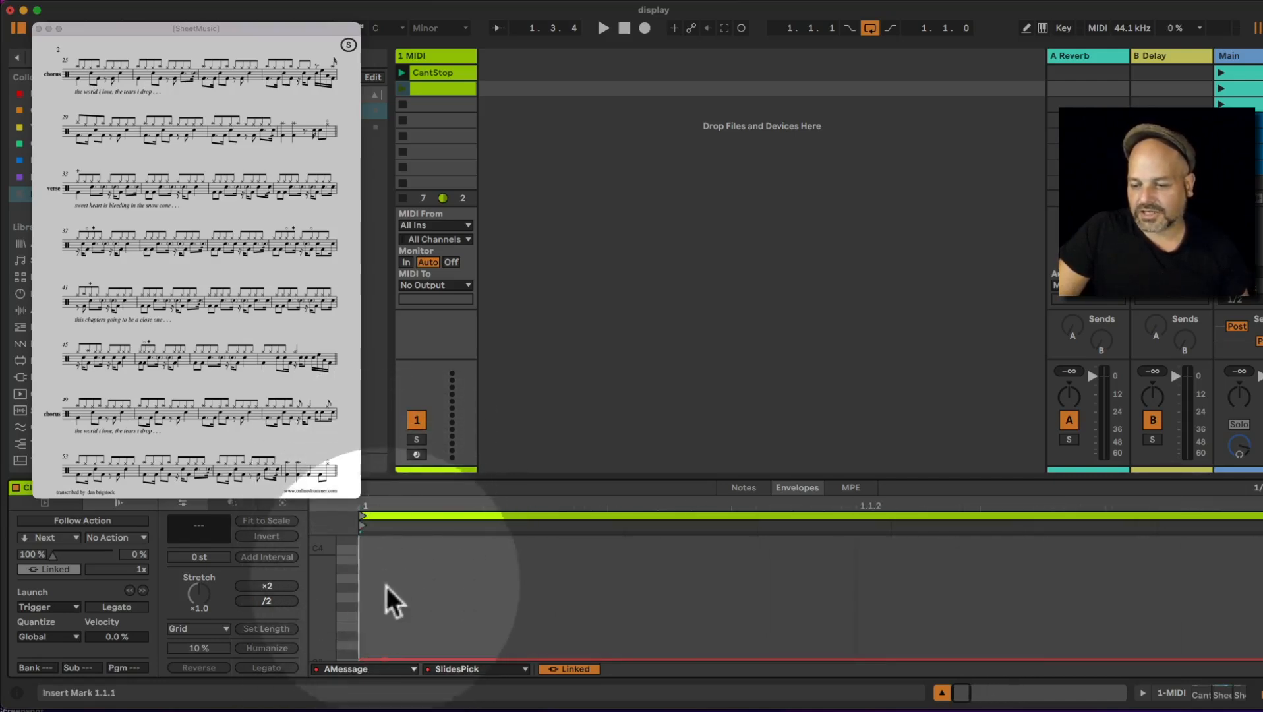
mouse_move(383, 657)
mouse_down()
mouse_move(360, 659)
mouse_move(379, 658)
mouse_up()
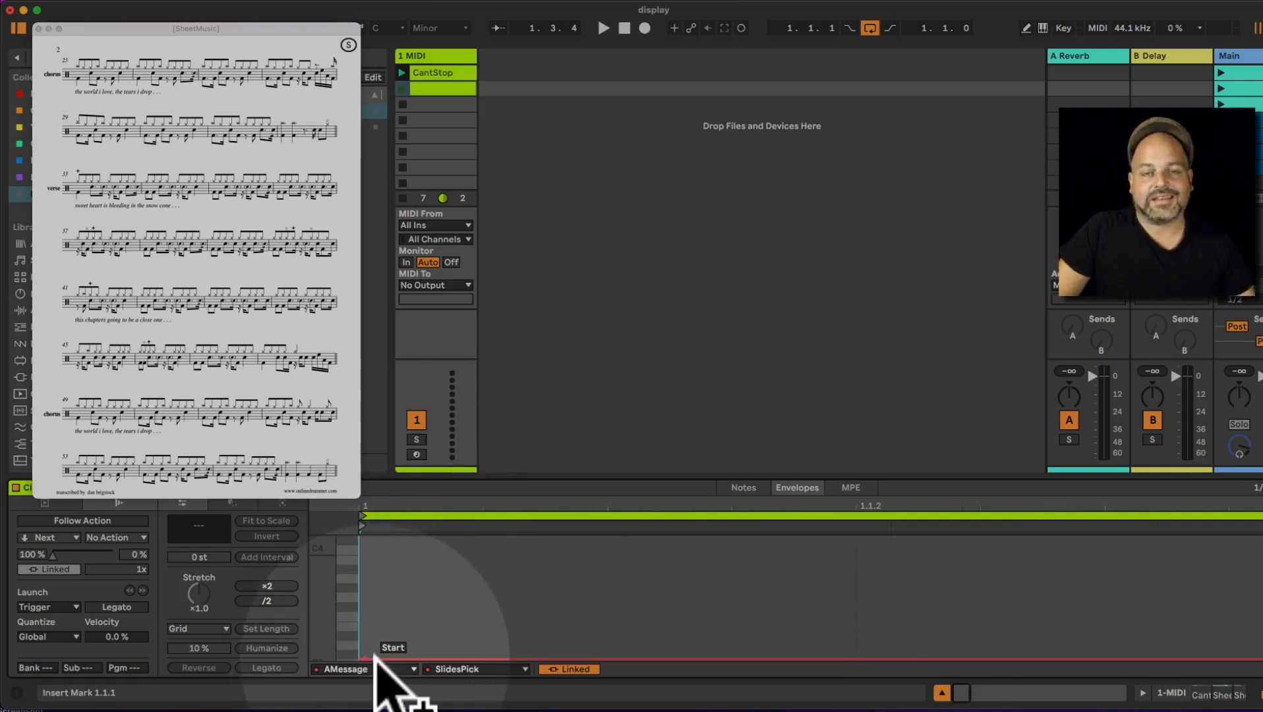
- After checking the AMessage device, raise the SlidesPick envelope near the clip's beginning and set that breakpoint's value to 1
click(425, 54)
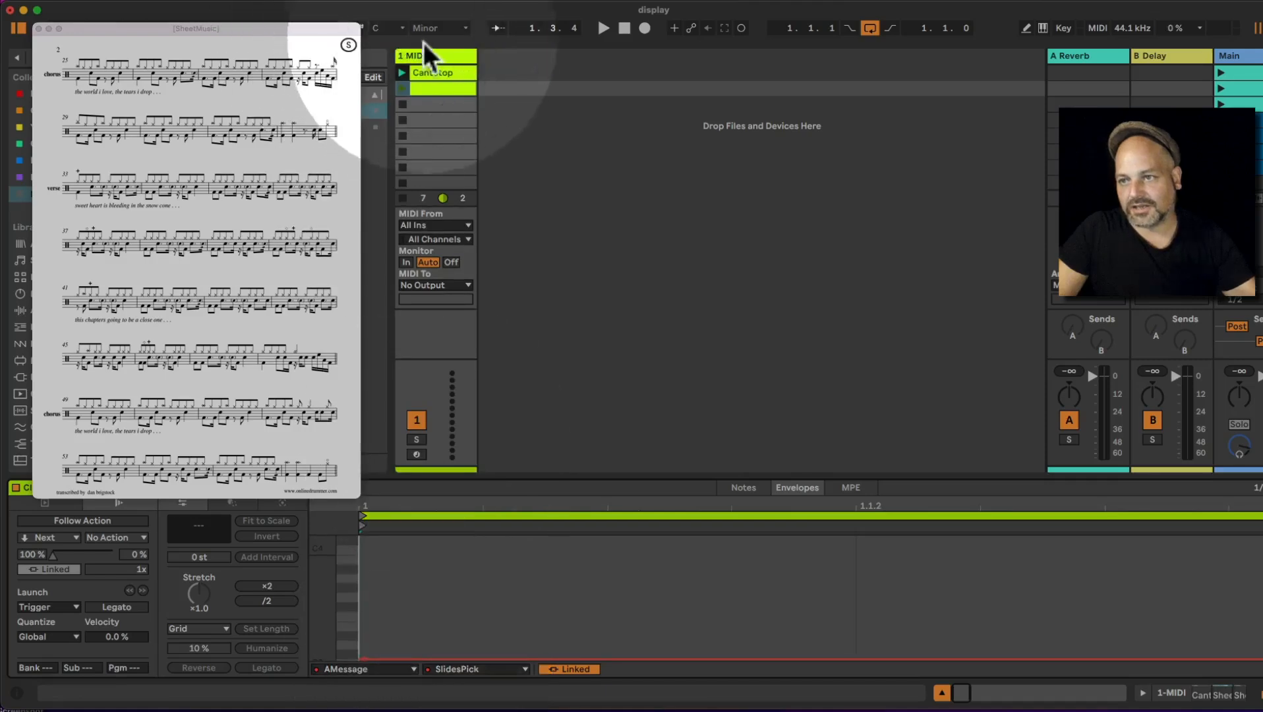
click(426, 54)
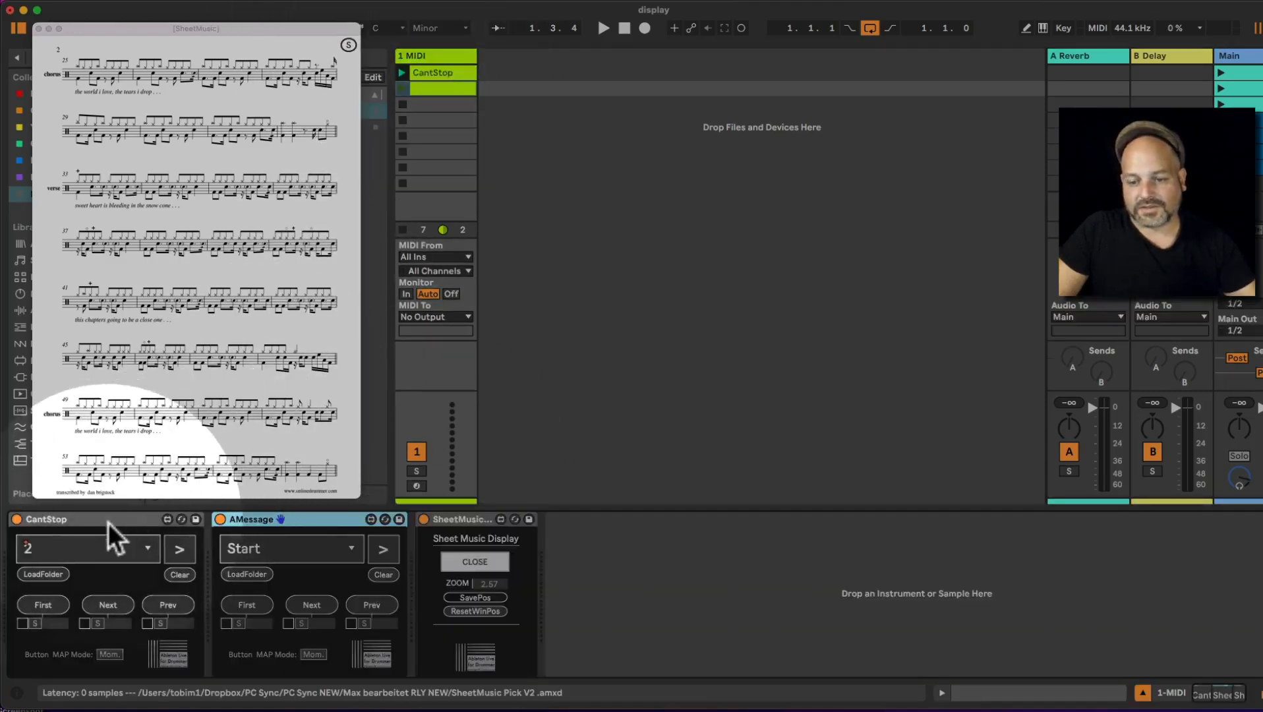
click(291, 521)
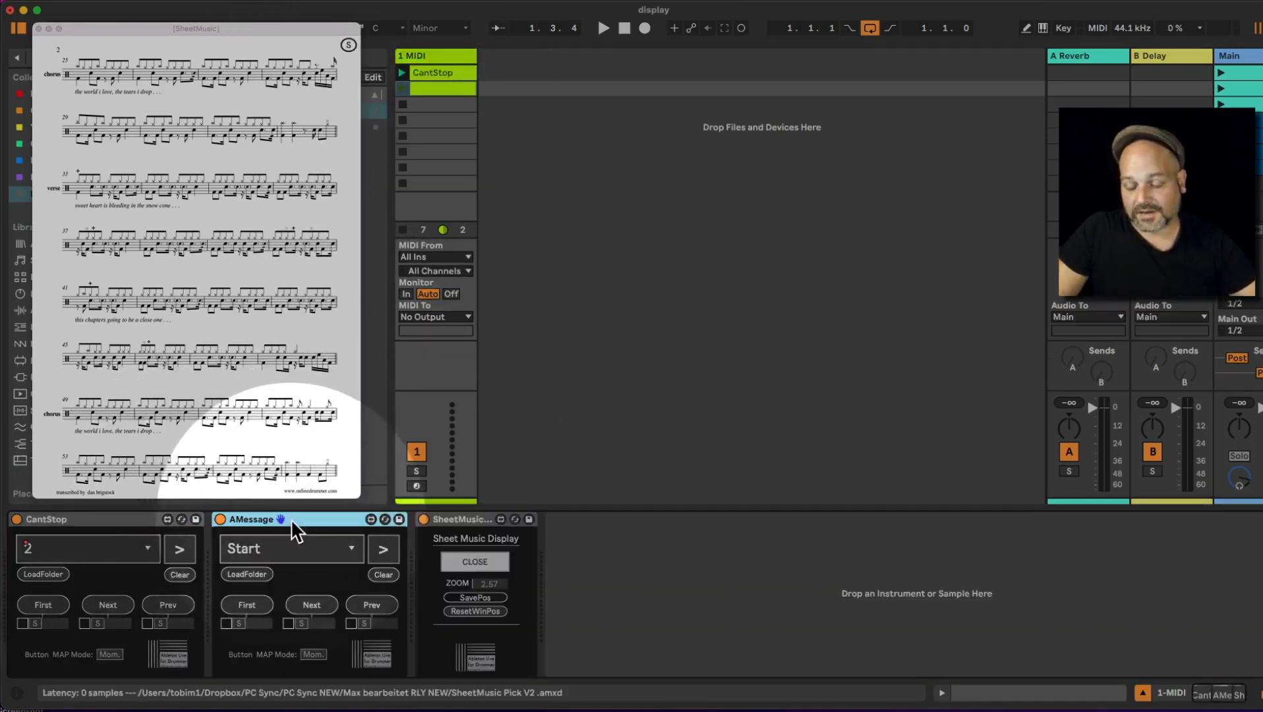
click(432, 88)
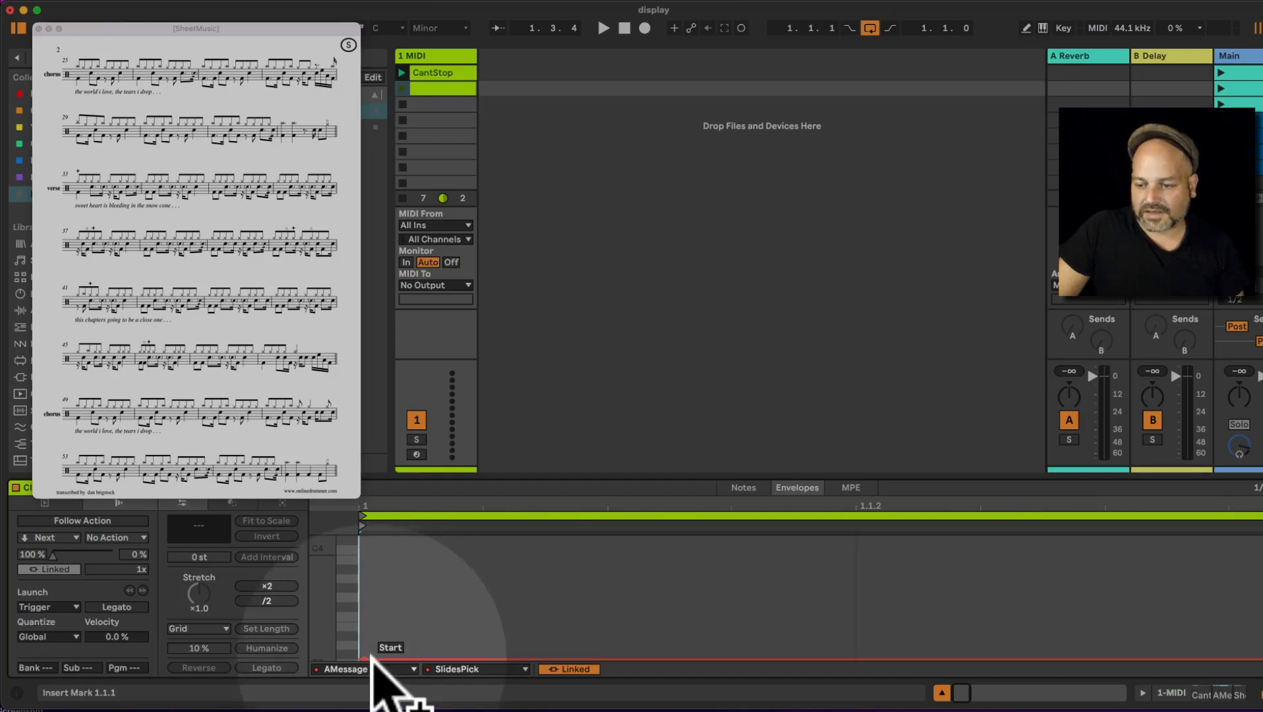
drag(373, 660, 373, 615)
right_click(373, 614)
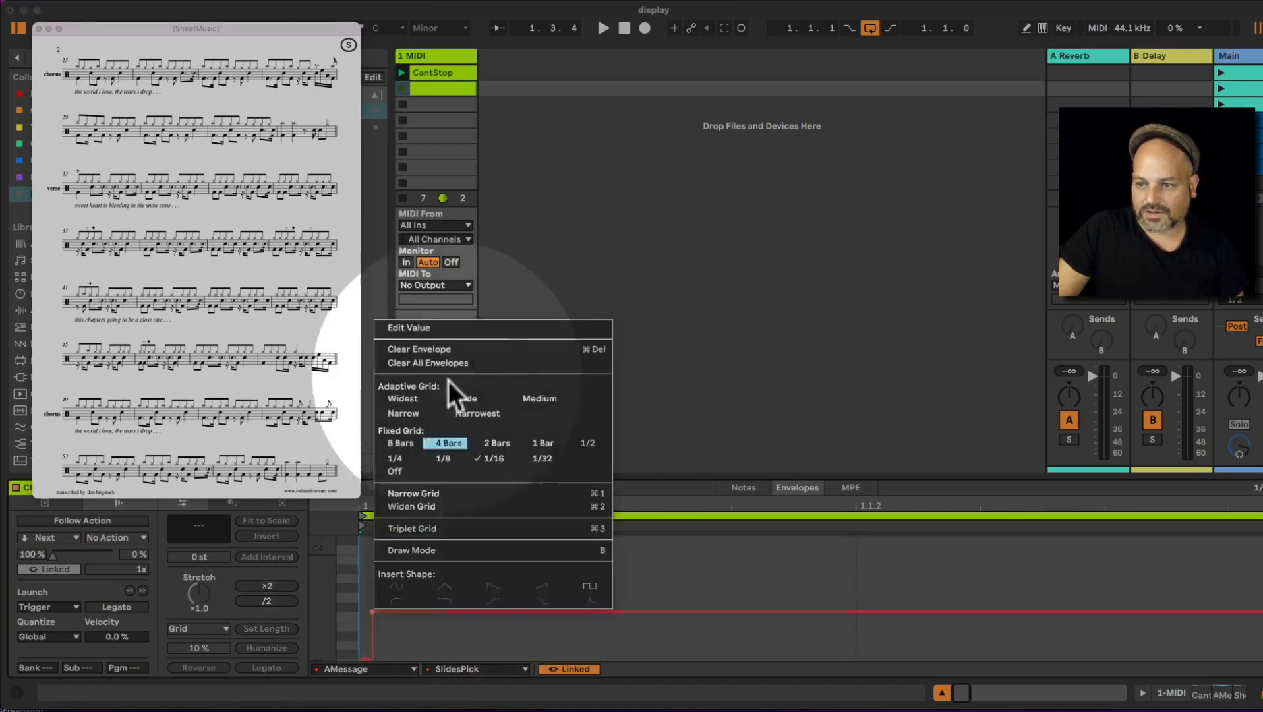
click(448, 327)
text(0)
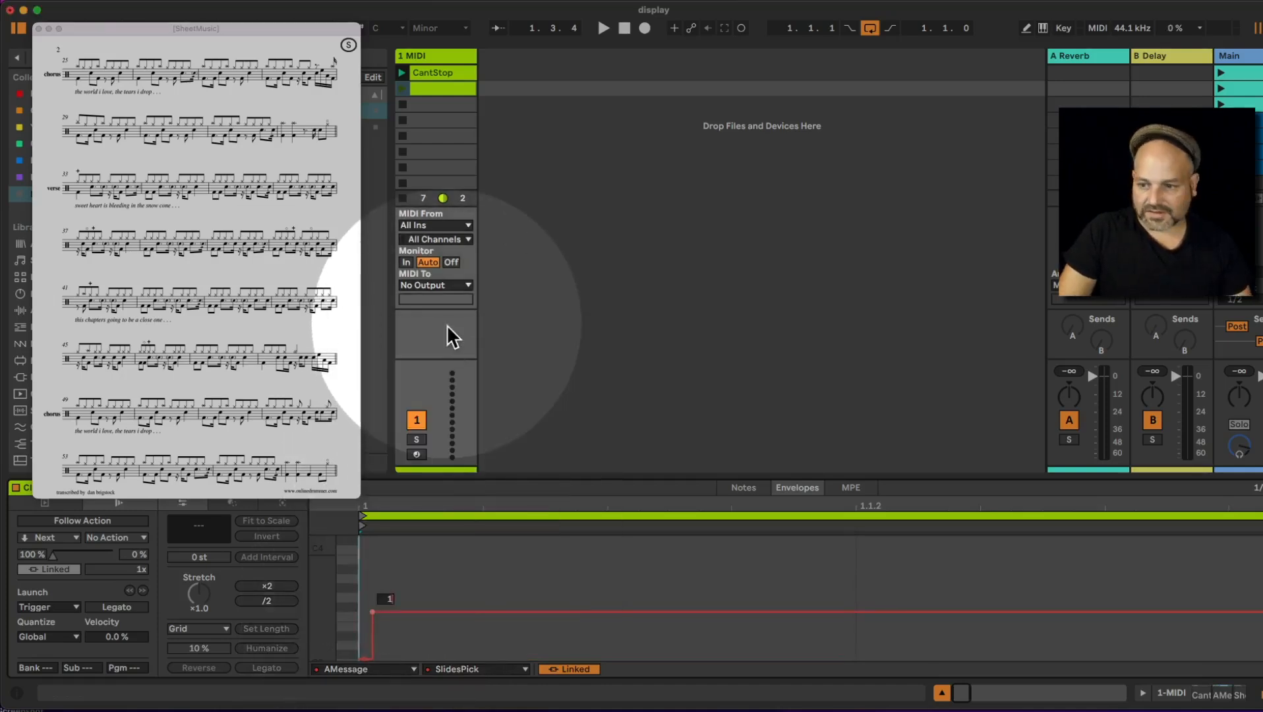
key(Return)
right_click(372, 659)
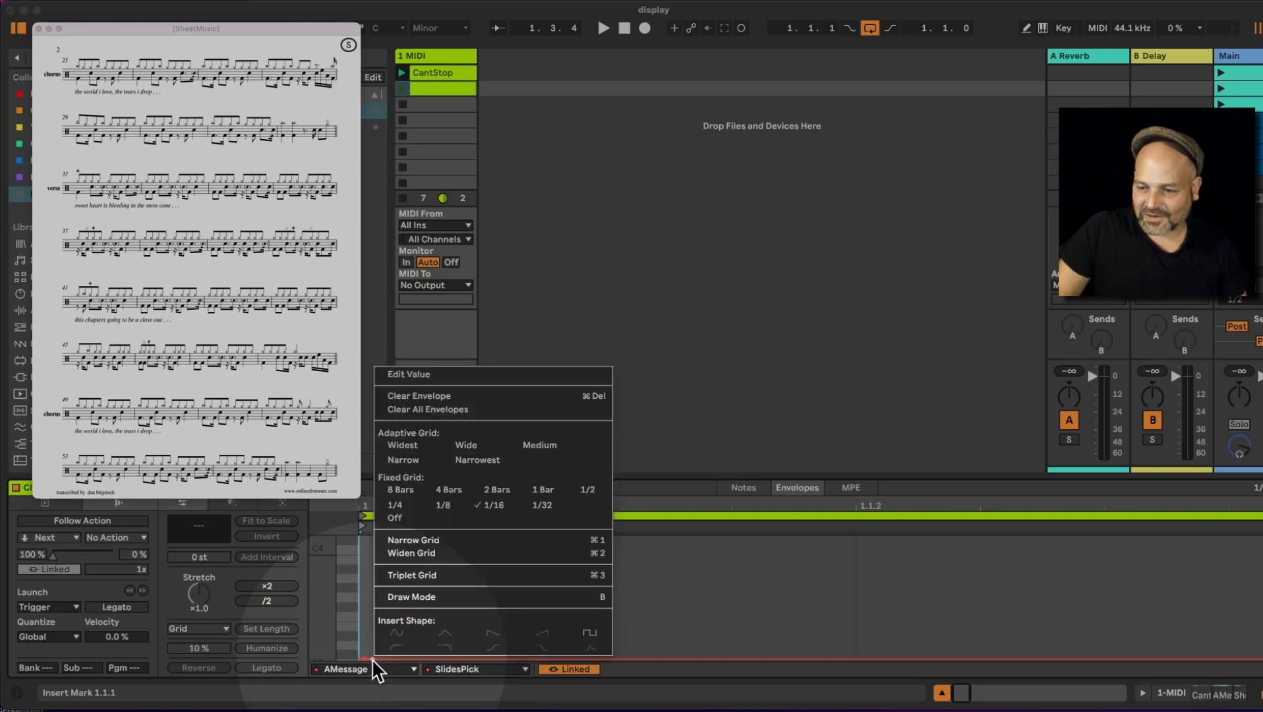
click(368, 639)
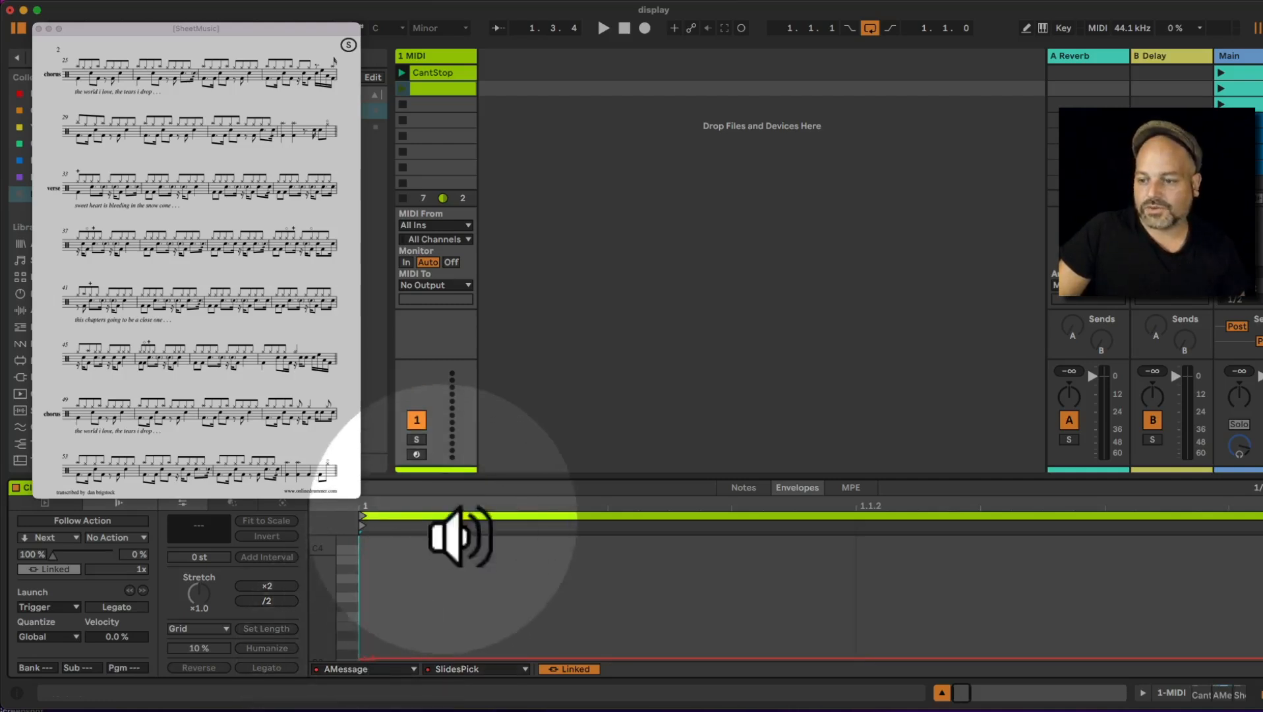
- Add SlidesPick breakpoints at 1.1.3 with the value 2 and at 1.2 one page higher
drag(461, 500, 461, 427)
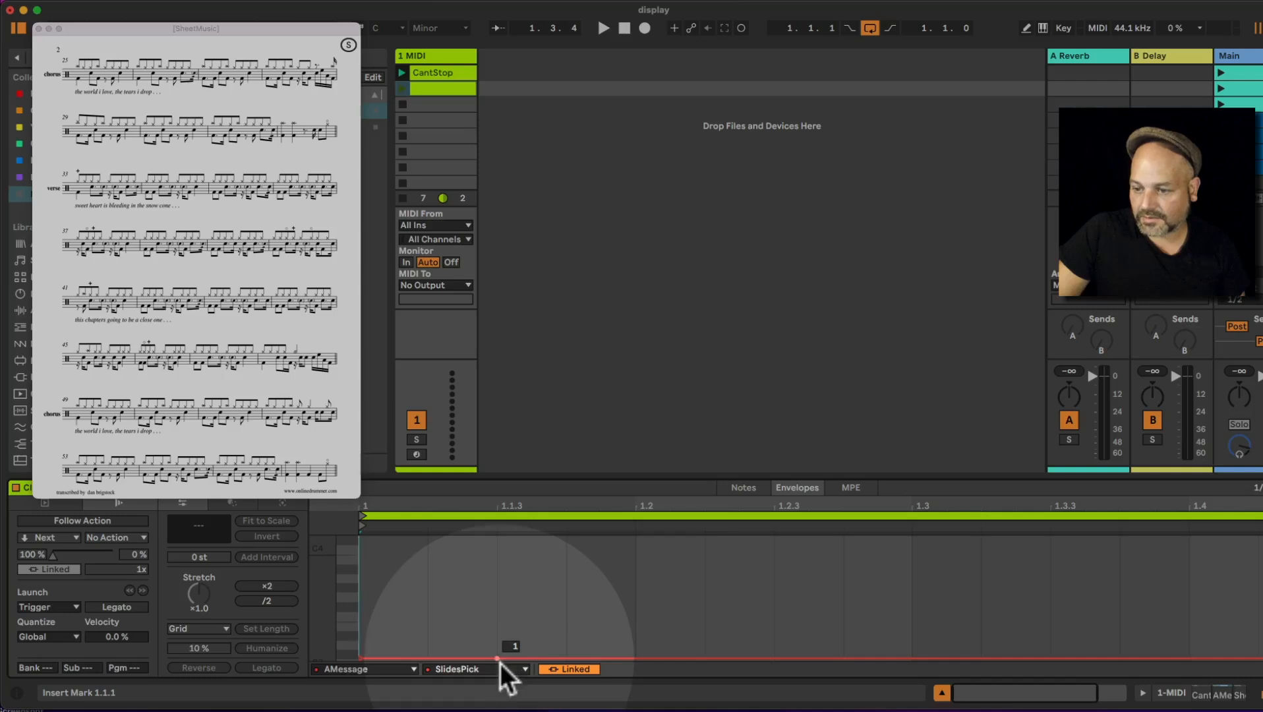
click(498, 659)
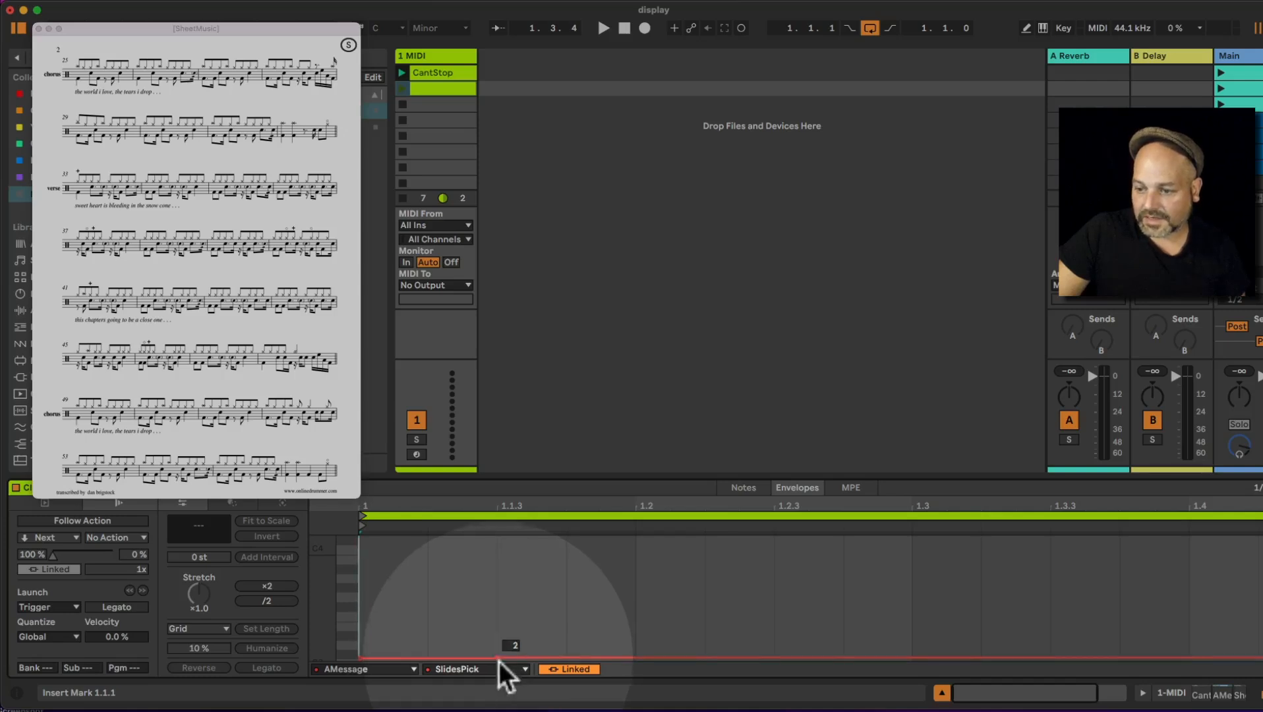
click(636, 657)
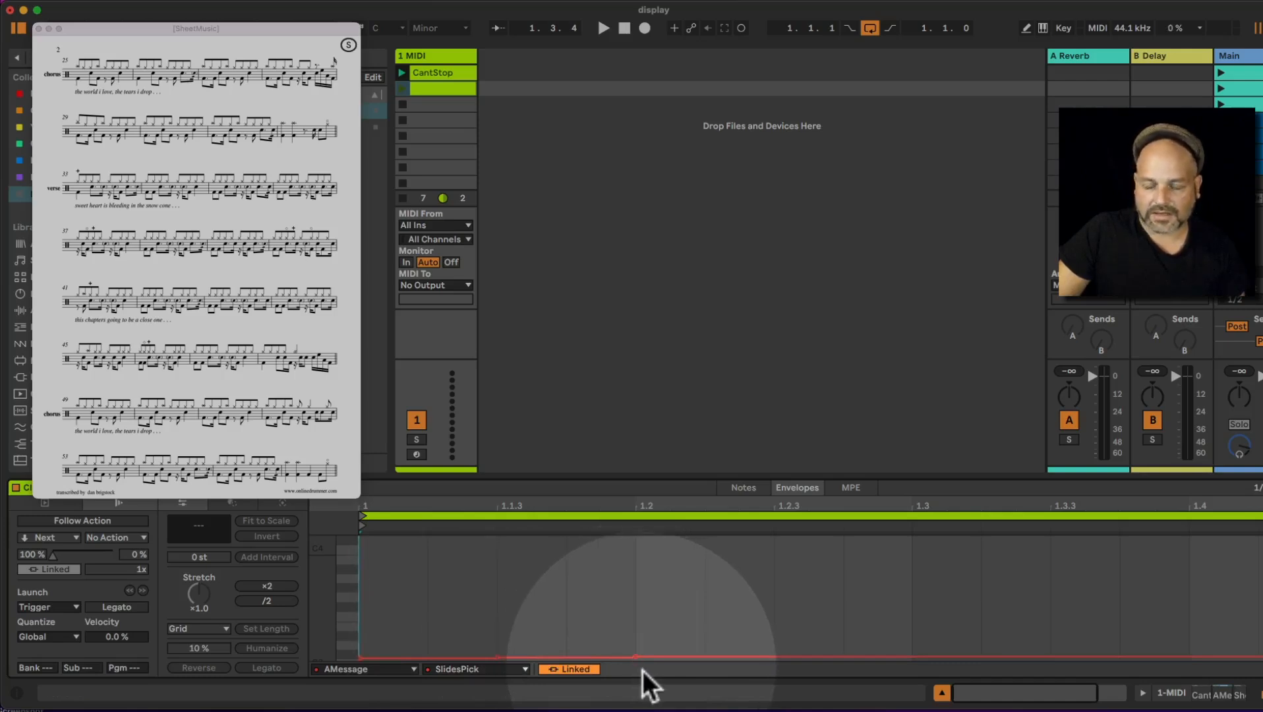
- Shorten the loop of the clip below CantStop so it ends at 1.2.3, just past the last SlidesPick breakpoint
drag(1252, 593, 781, 601)
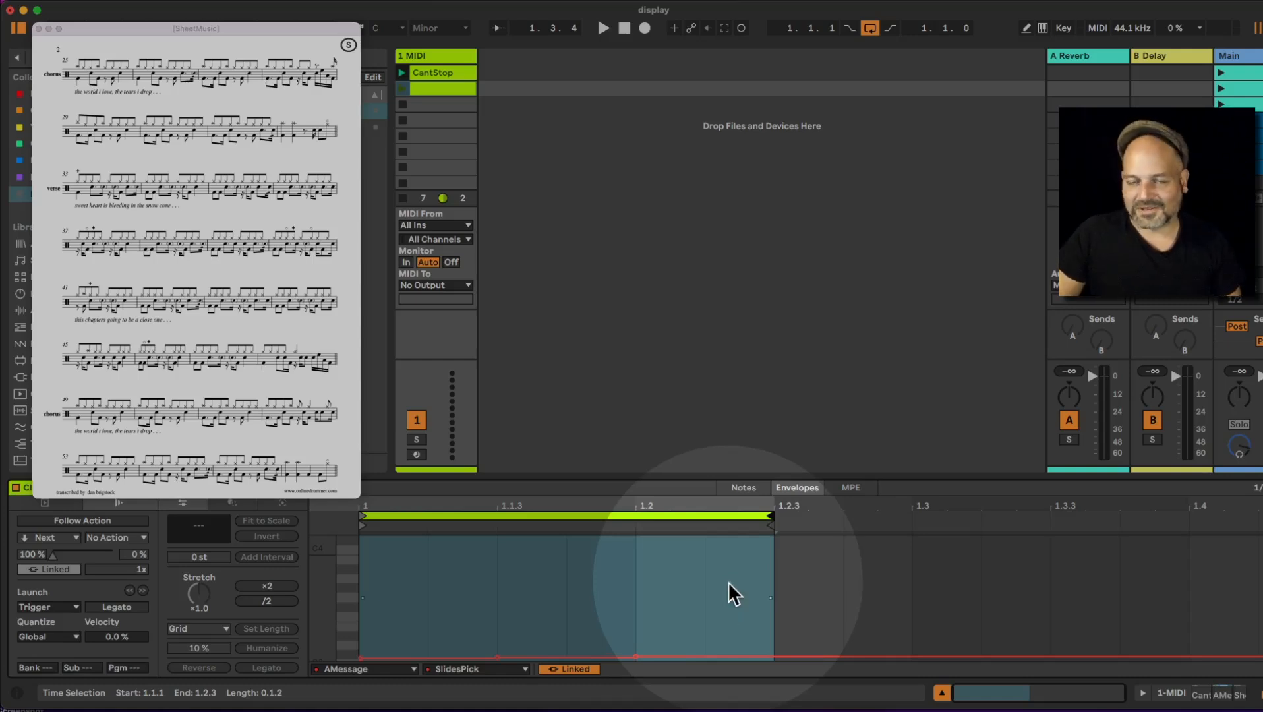
mouse_move(634, 656)
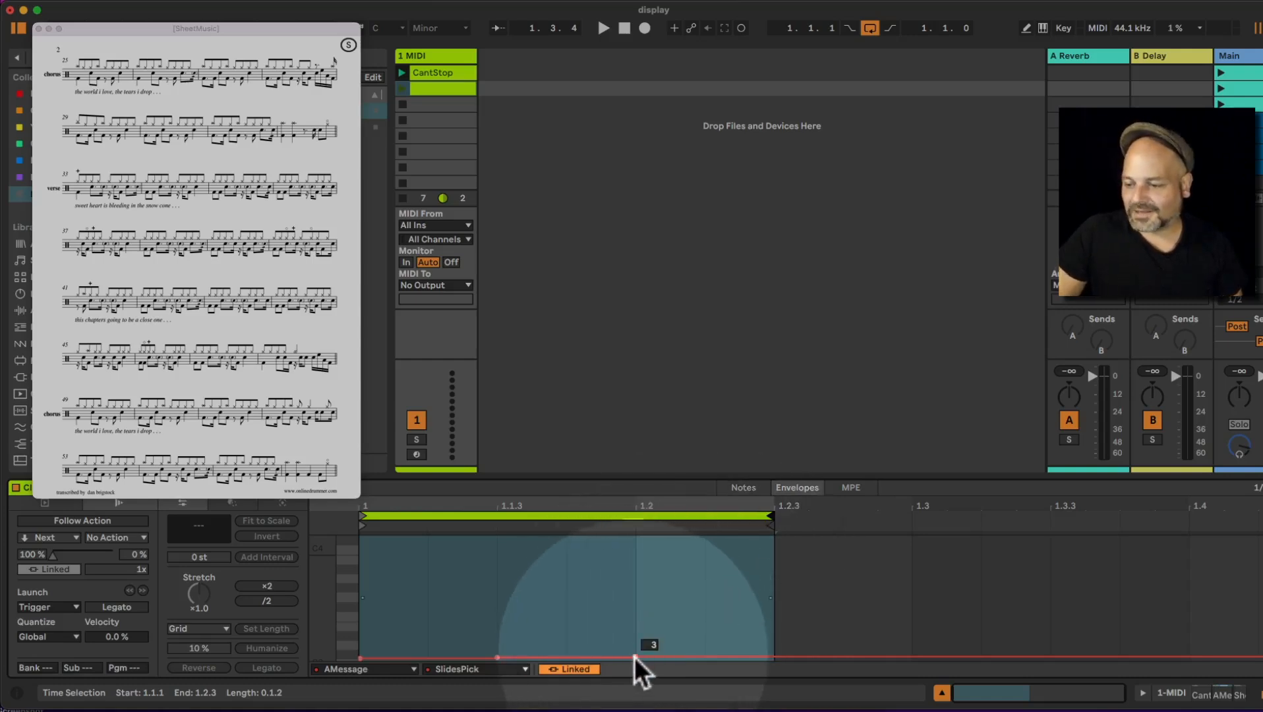
click(706, 656)
mouse_move(705, 656)
mouse_down()
mouse_move(705, 578)
mouse_move(704, 657)
mouse_up()
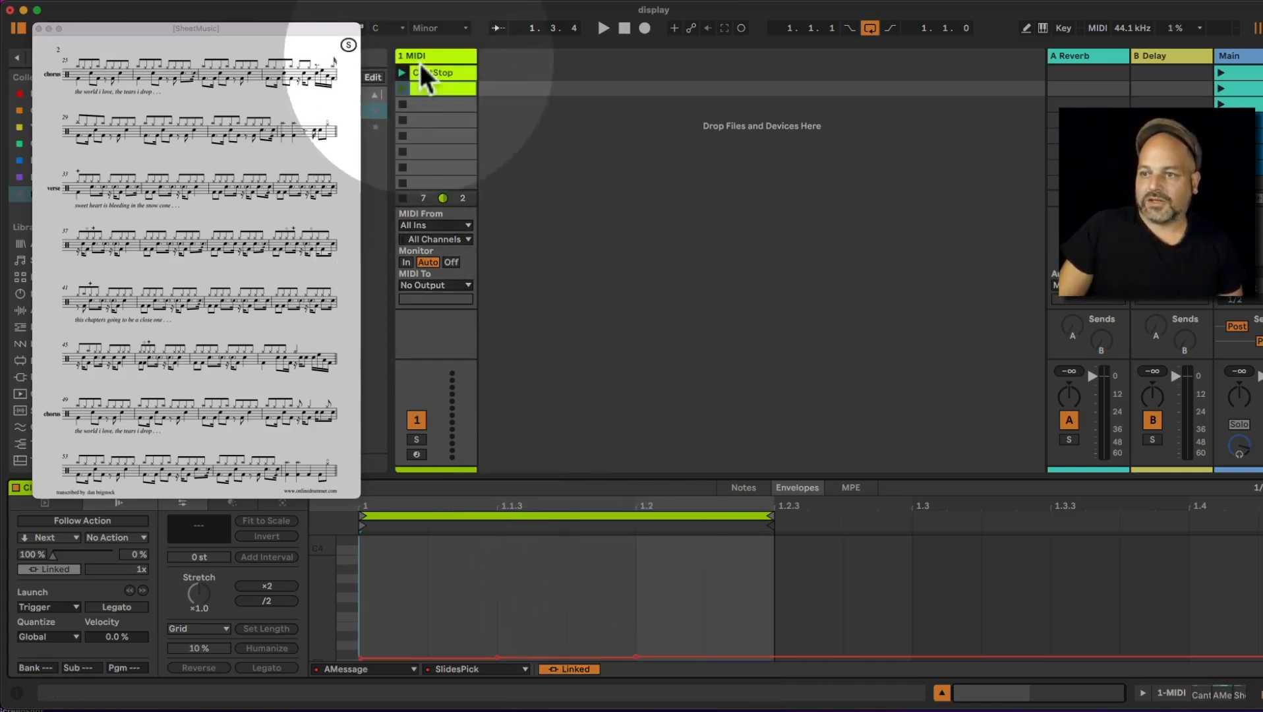
- Rename the unnamed clip below CantStop as AMessageTo
key(super+r)
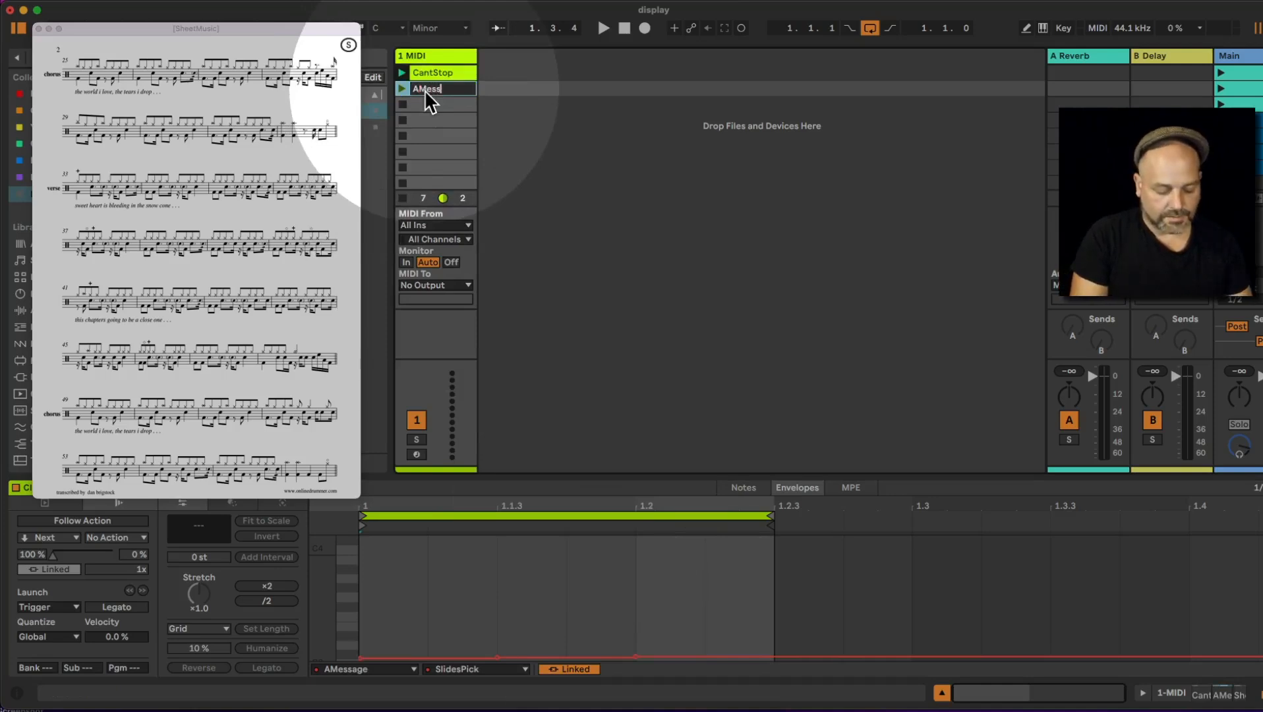
text(To)
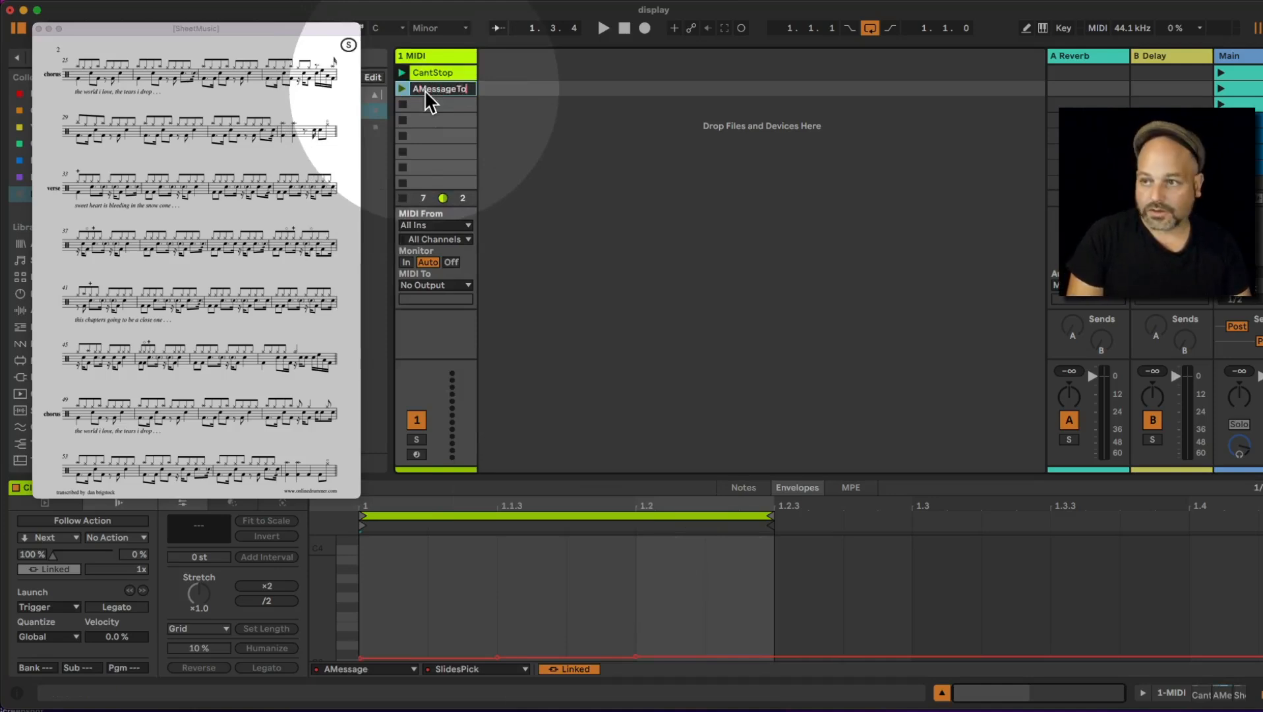
key(Return)
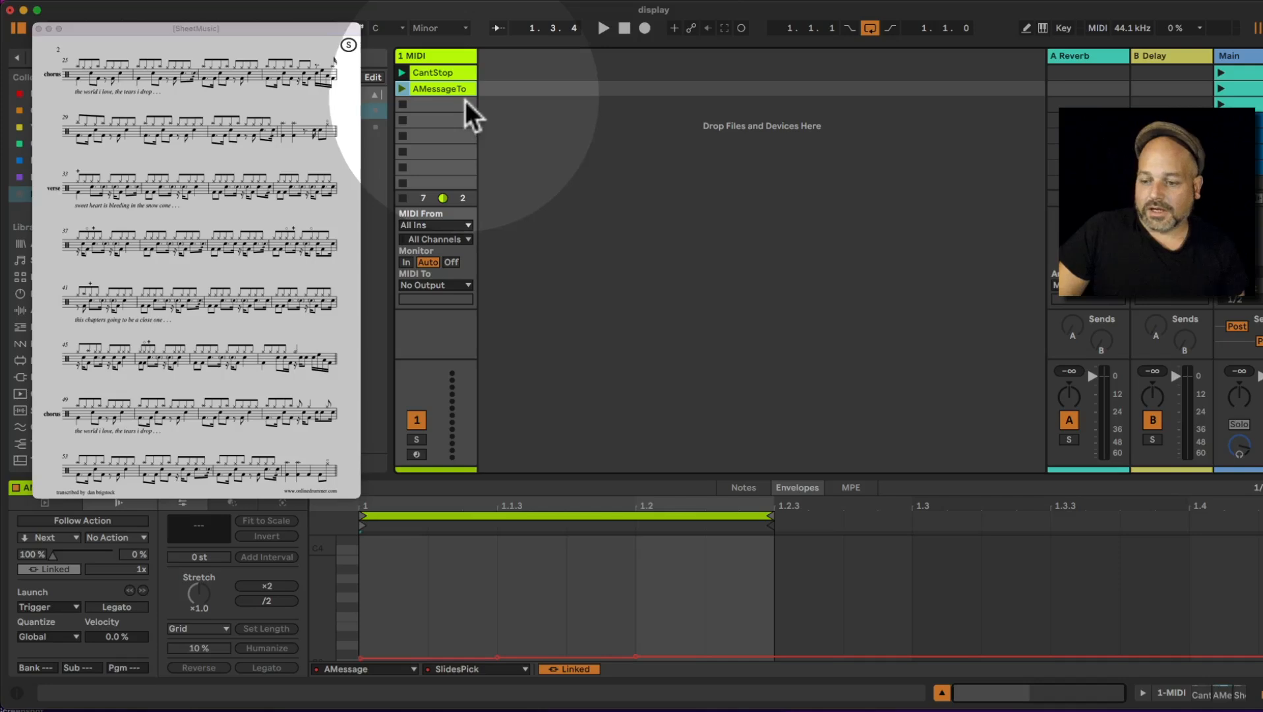
- Launch the AMessageTo clip to test its page changes, look at the CantStop clip and stop the track's clips
click(402, 89)
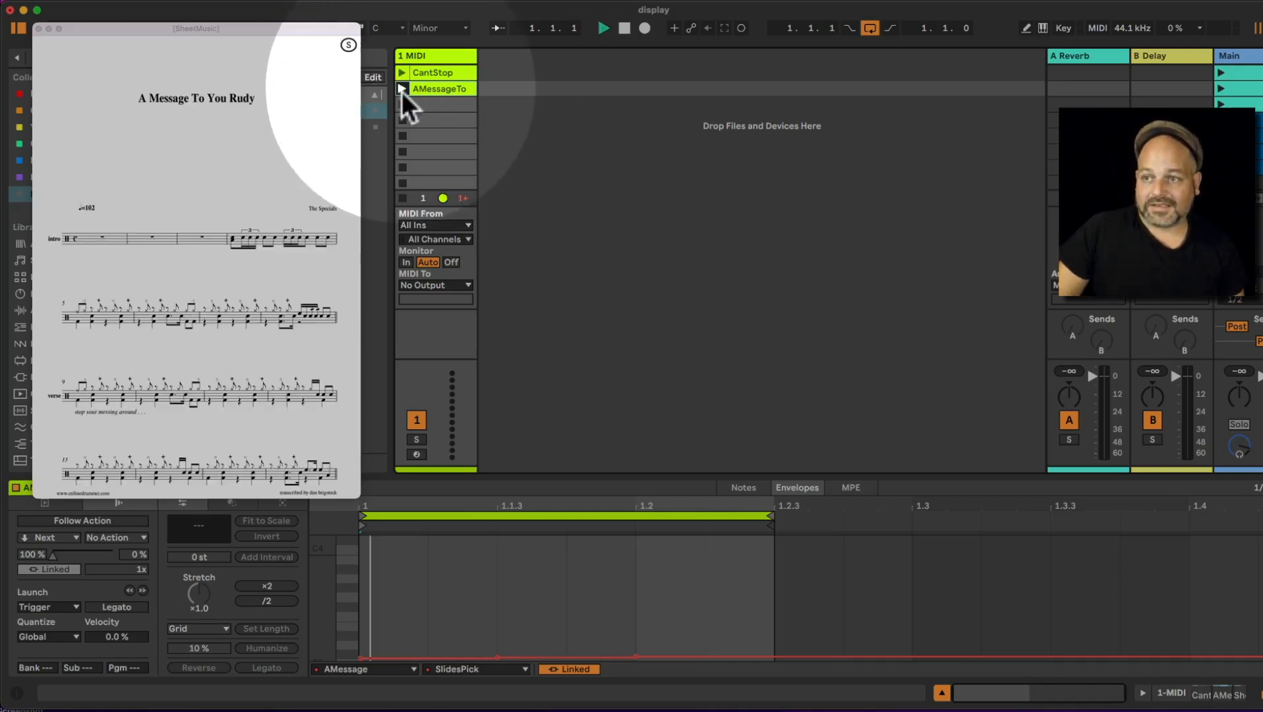
scroll(85, 168, down, 10)
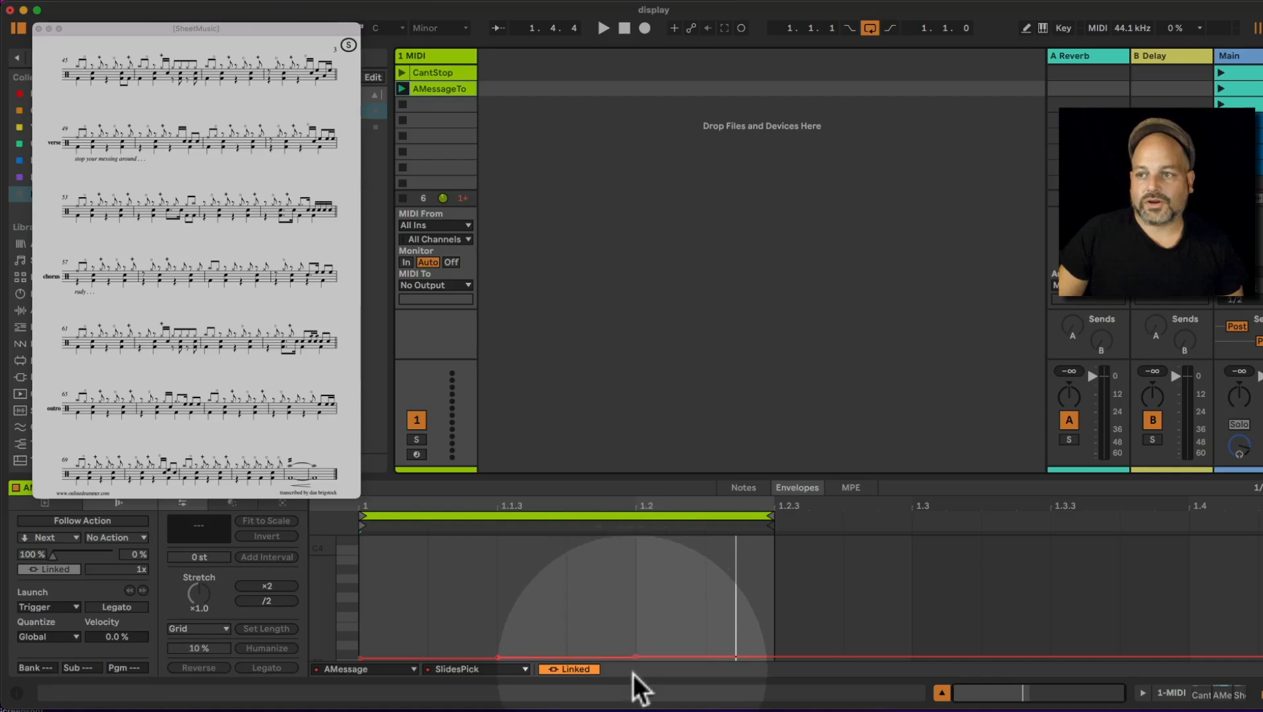
click(440, 73)
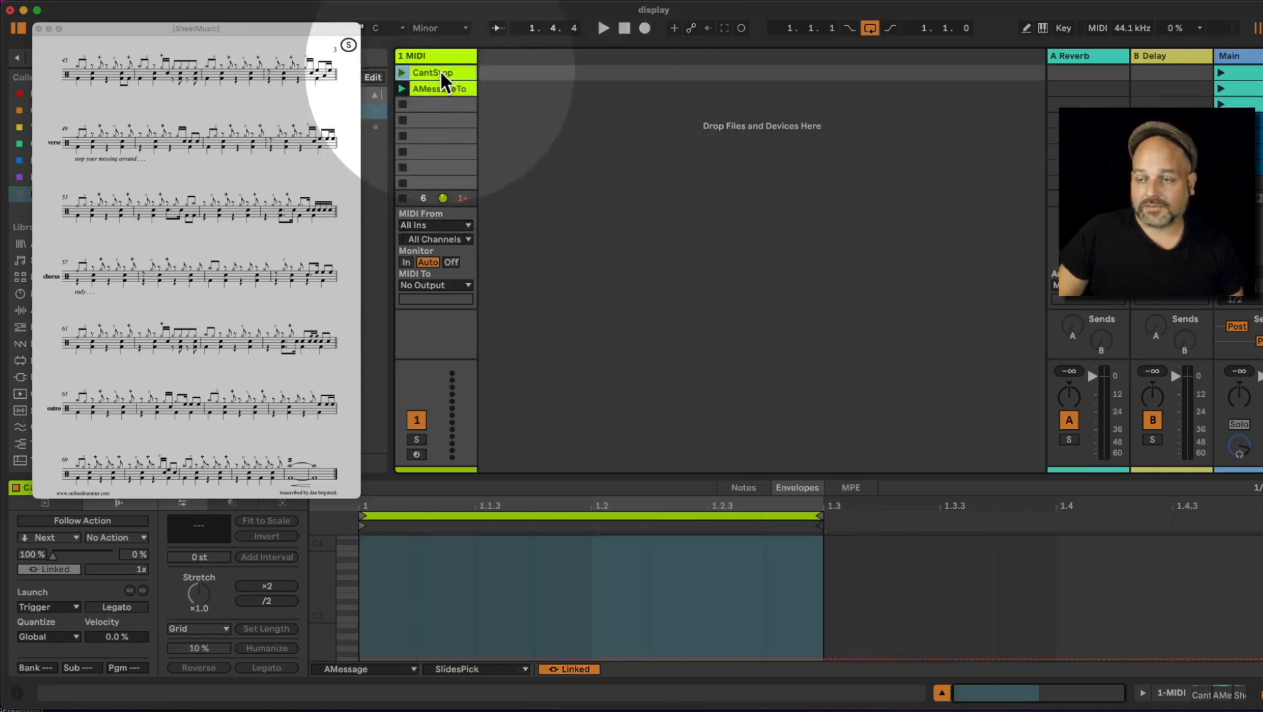
click(403, 108)
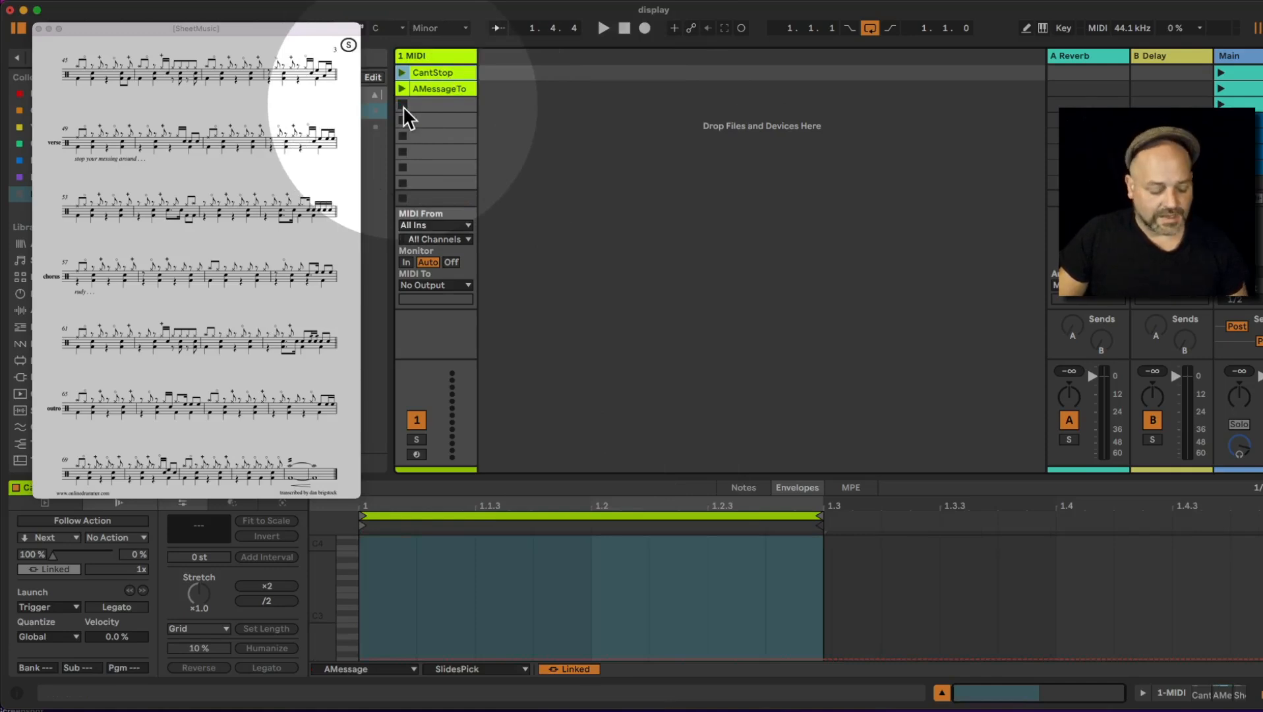
- Switch to the Arrangement, insert a new MIDI track and place it above the sheet-music track with an enlarged height
key(Tab)
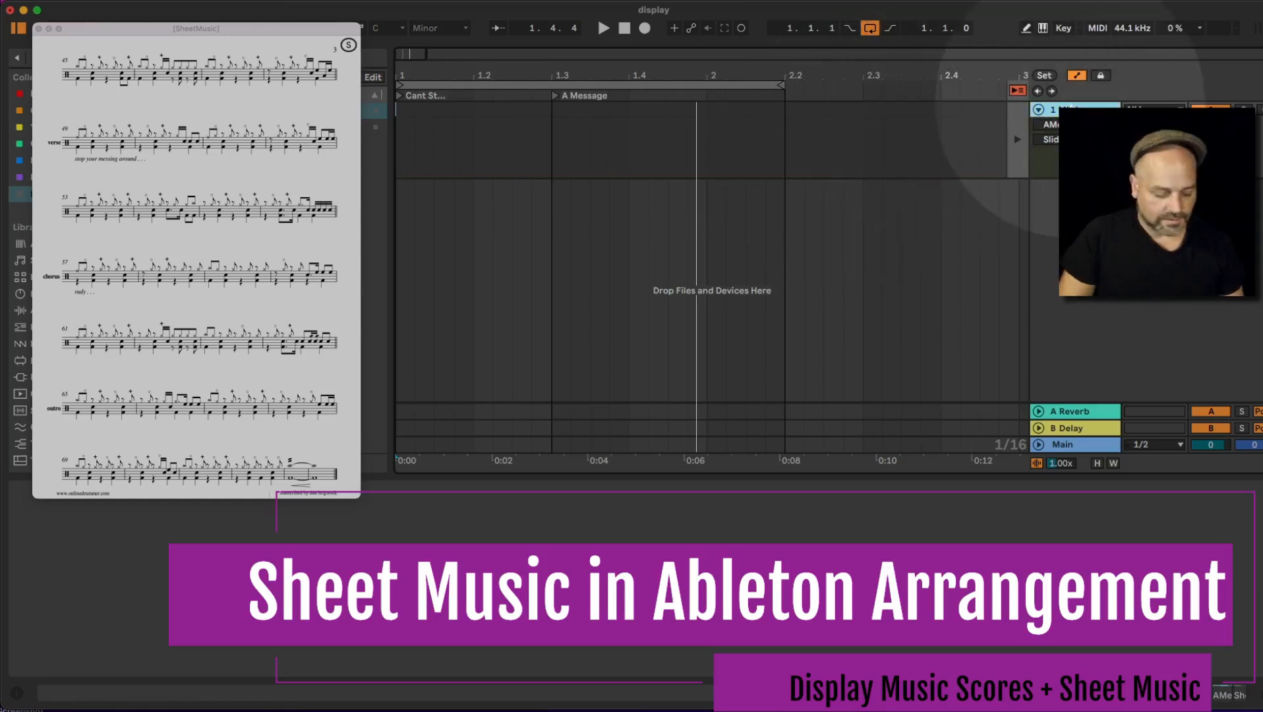
key(super+shift+t)
click(1070, 107)
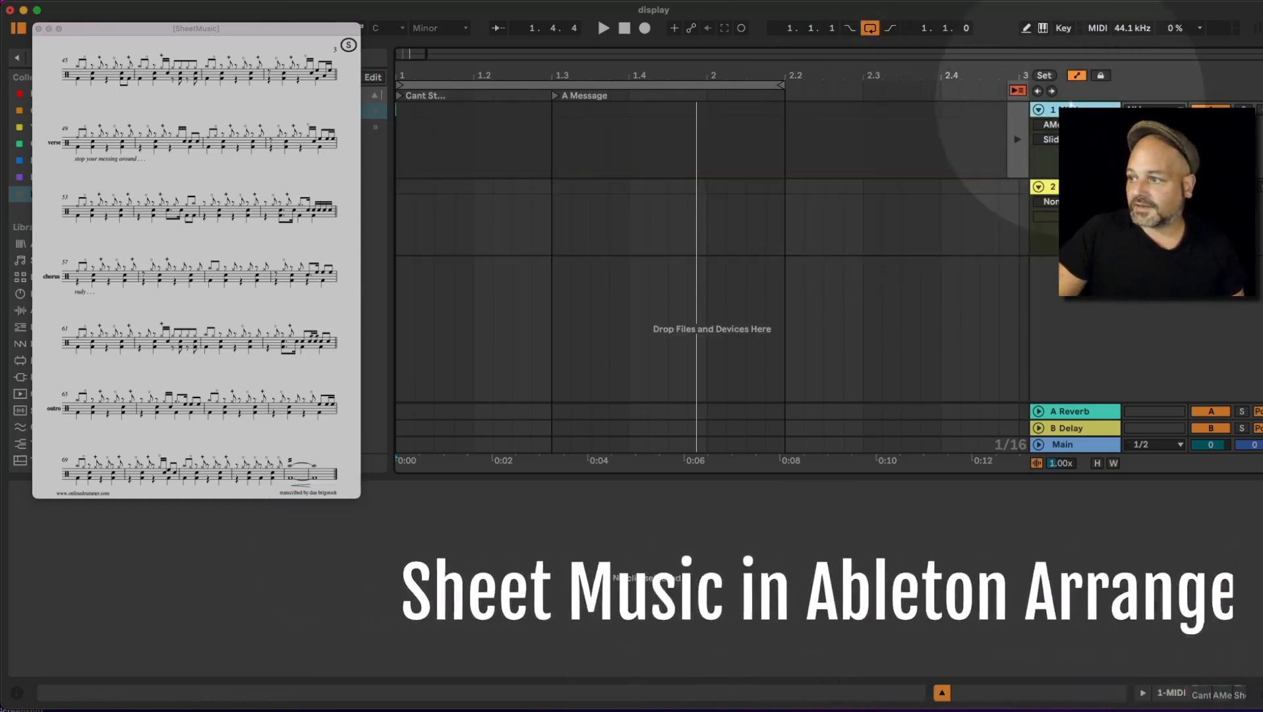
drag(1074, 187, 1069, 111)
drag(1079, 178, 1081, 311)
scroll(899, 261, down, 2)
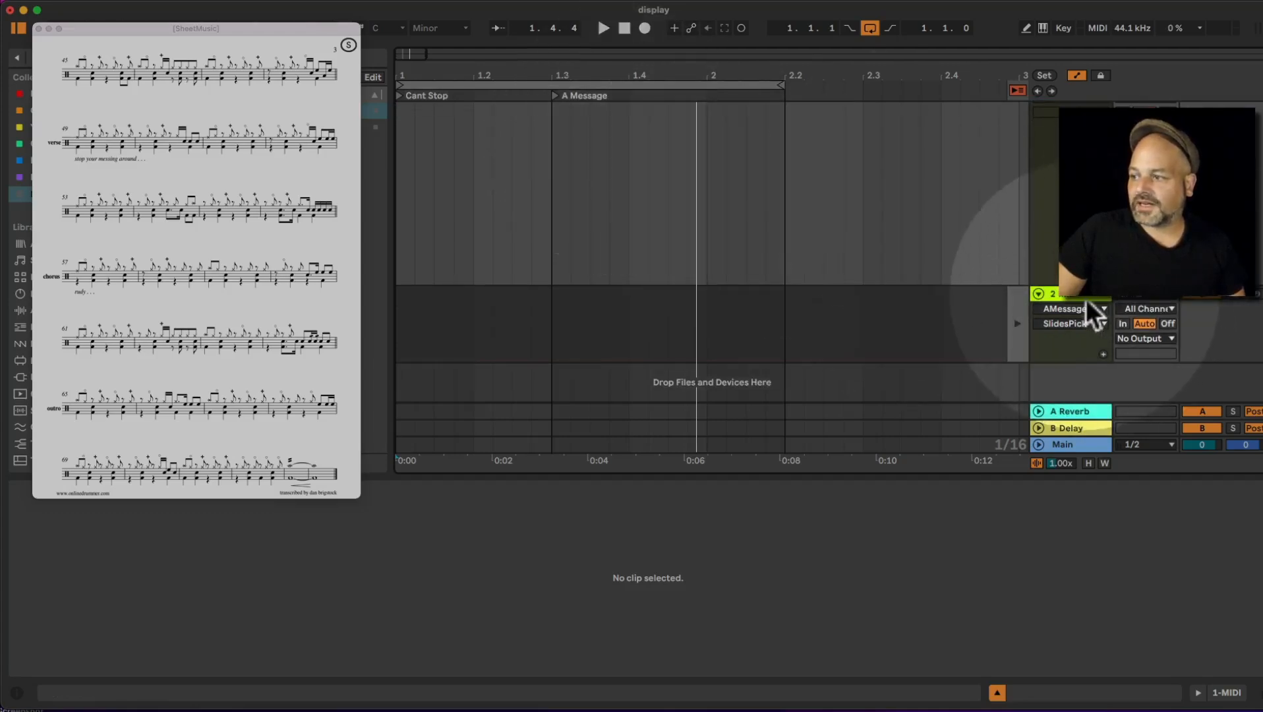
- Return the 2 MIDI track to Arrangement playback and show its device chain
click(1081, 298)
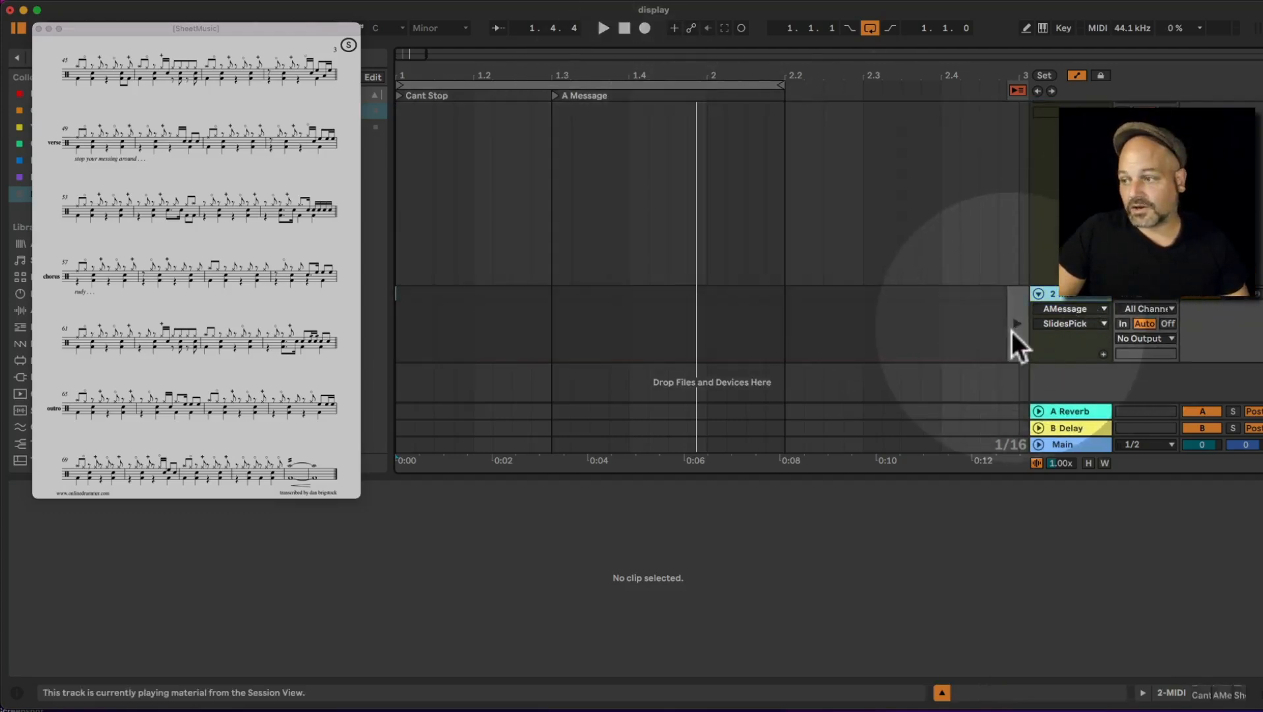
click(1015, 324)
double_click(1069, 294)
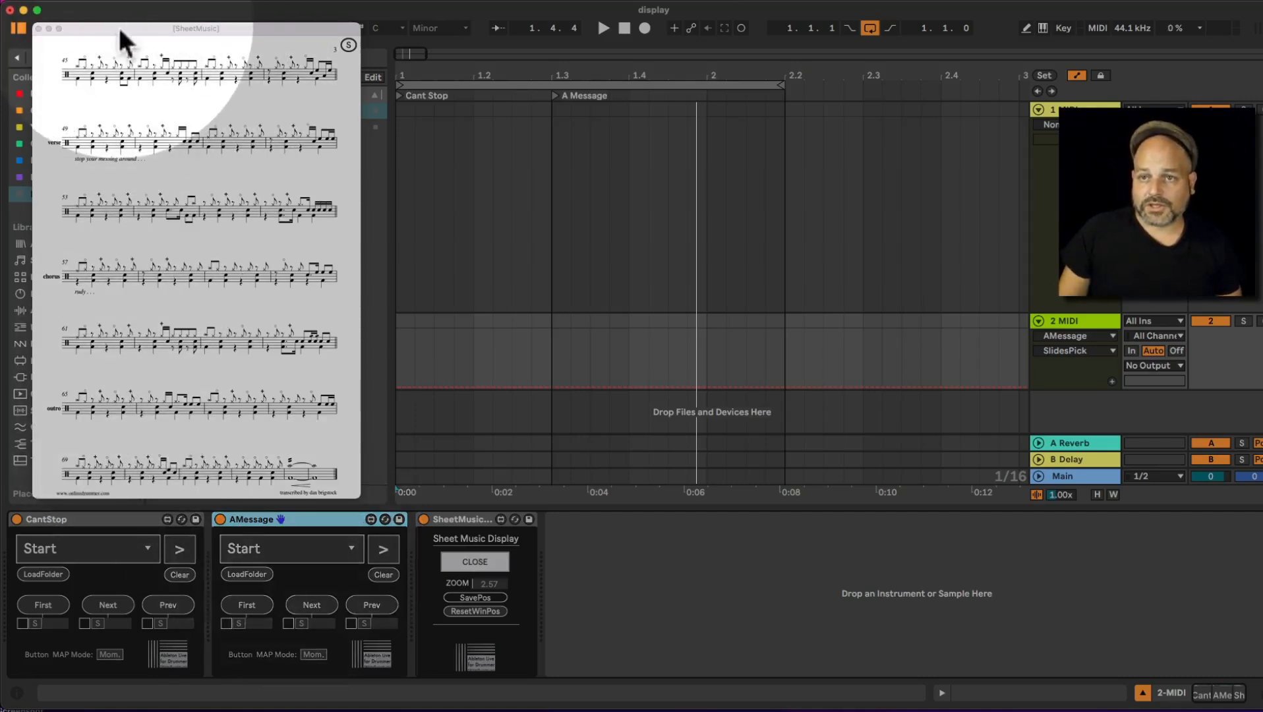
- Move the SheetMusic window aside, select SheetMusic Pick V2 .amxd in the browser and put the window back
drag(117, 24, 453, 48)
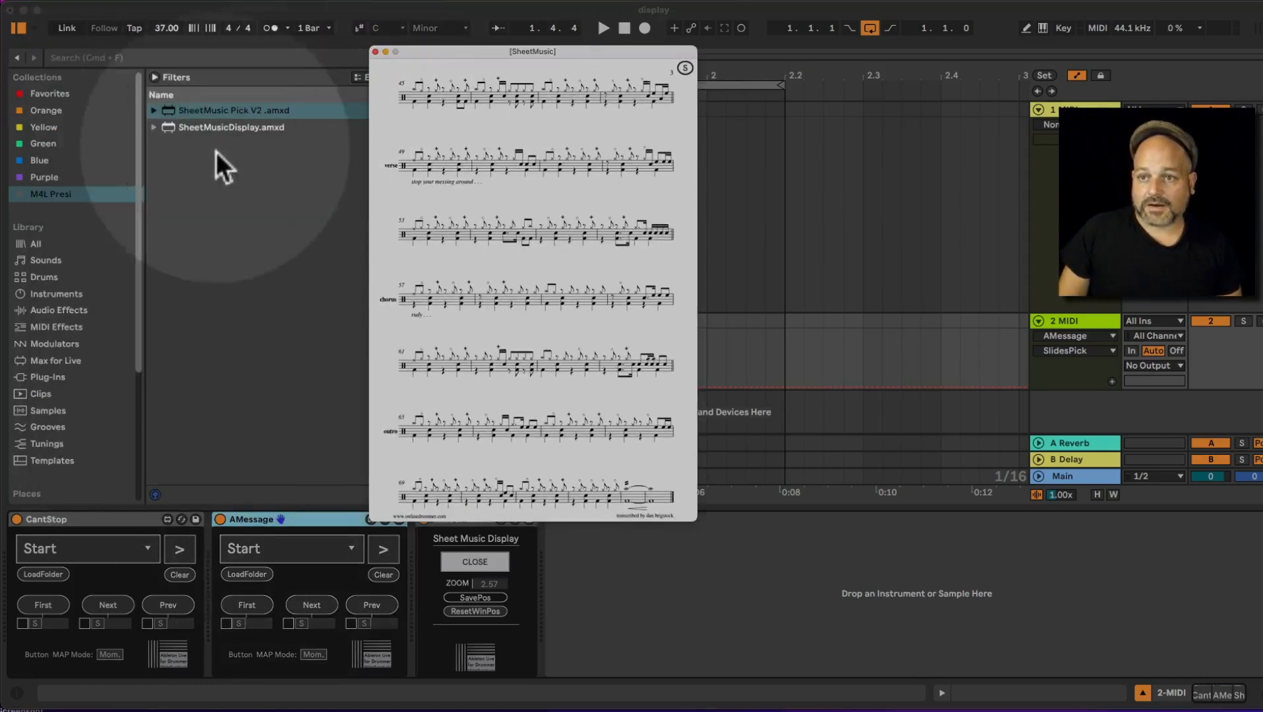
click(211, 117)
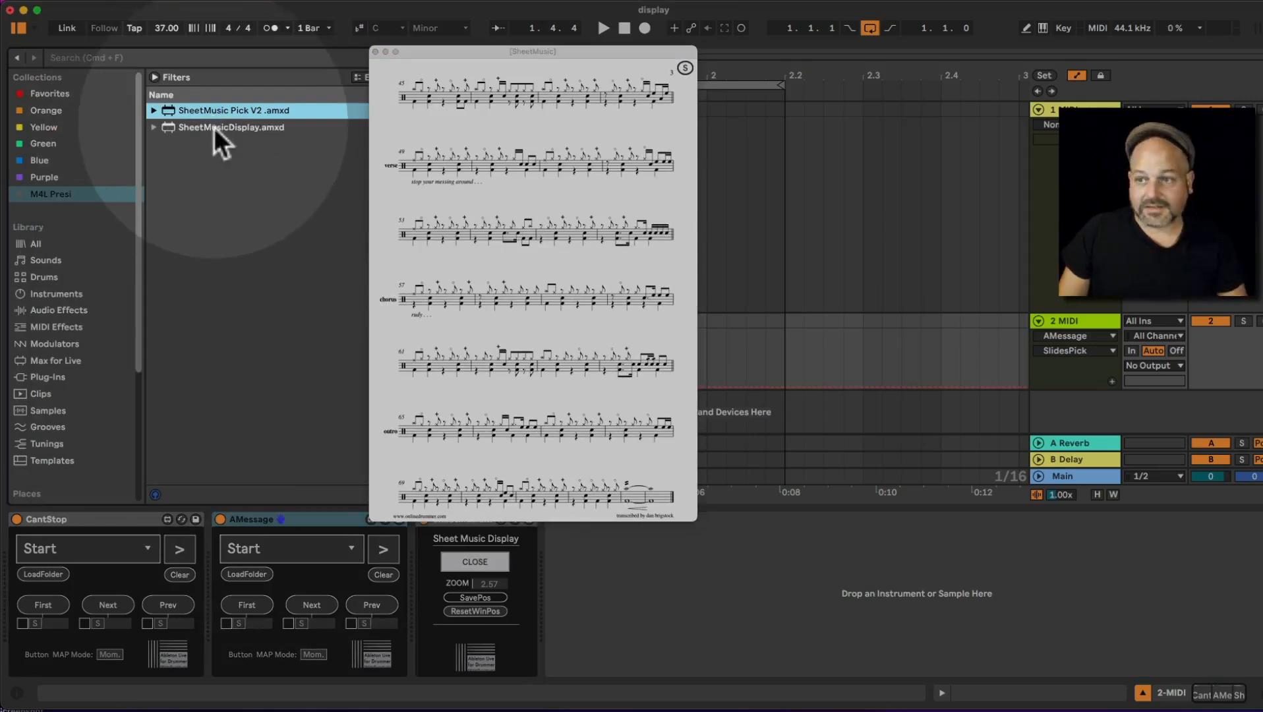
drag(484, 48, 158, 40)
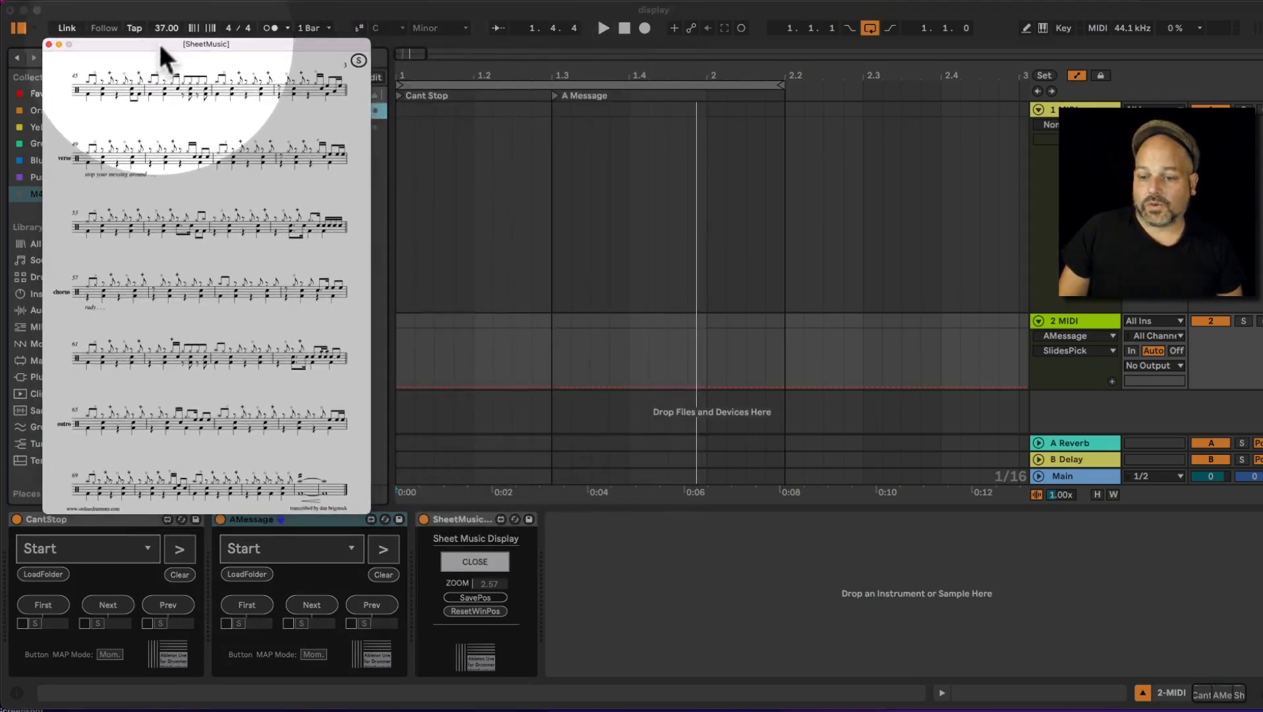
- Check the loaded slides overview of the CantStop and AMessage devices, collapsing each one again
click(179, 556)
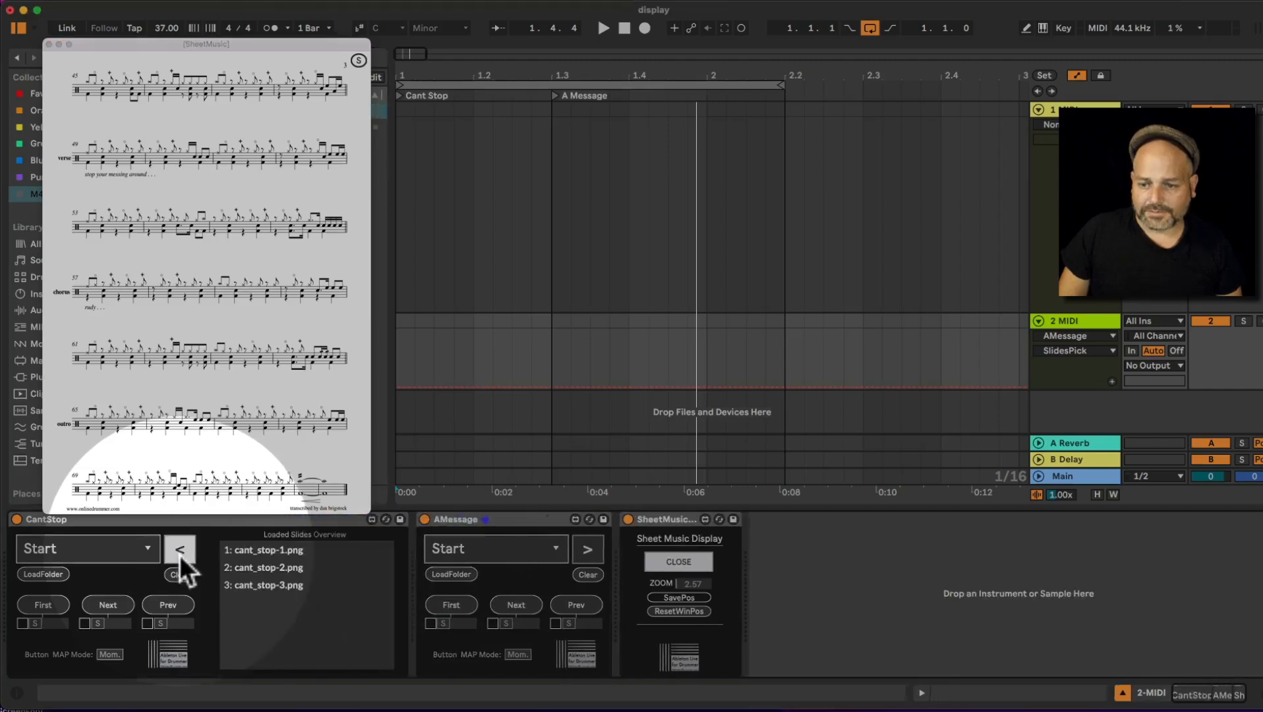
click(180, 555)
click(387, 548)
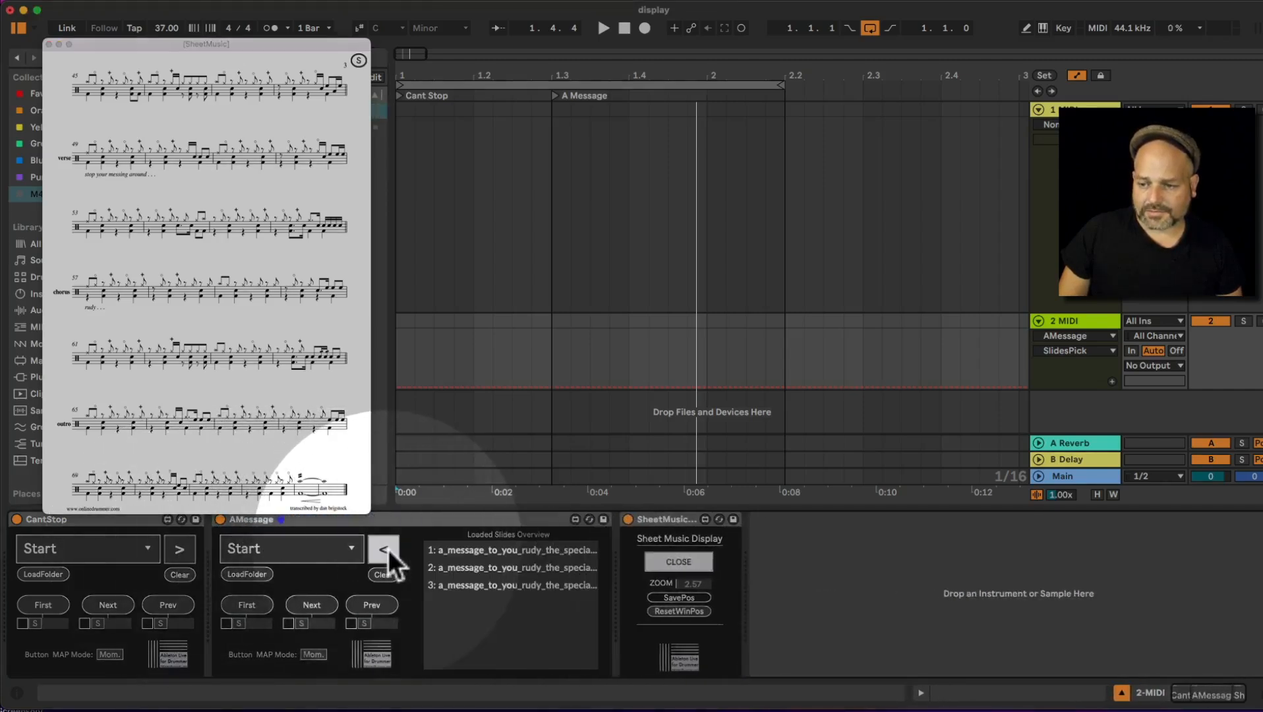
click(388, 549)
- Select the Cant Stop section from 1.1.1 to 1.3.1 on the 2 MIDI track and move the SheetMusic window clear of the devices
click(548, 222)
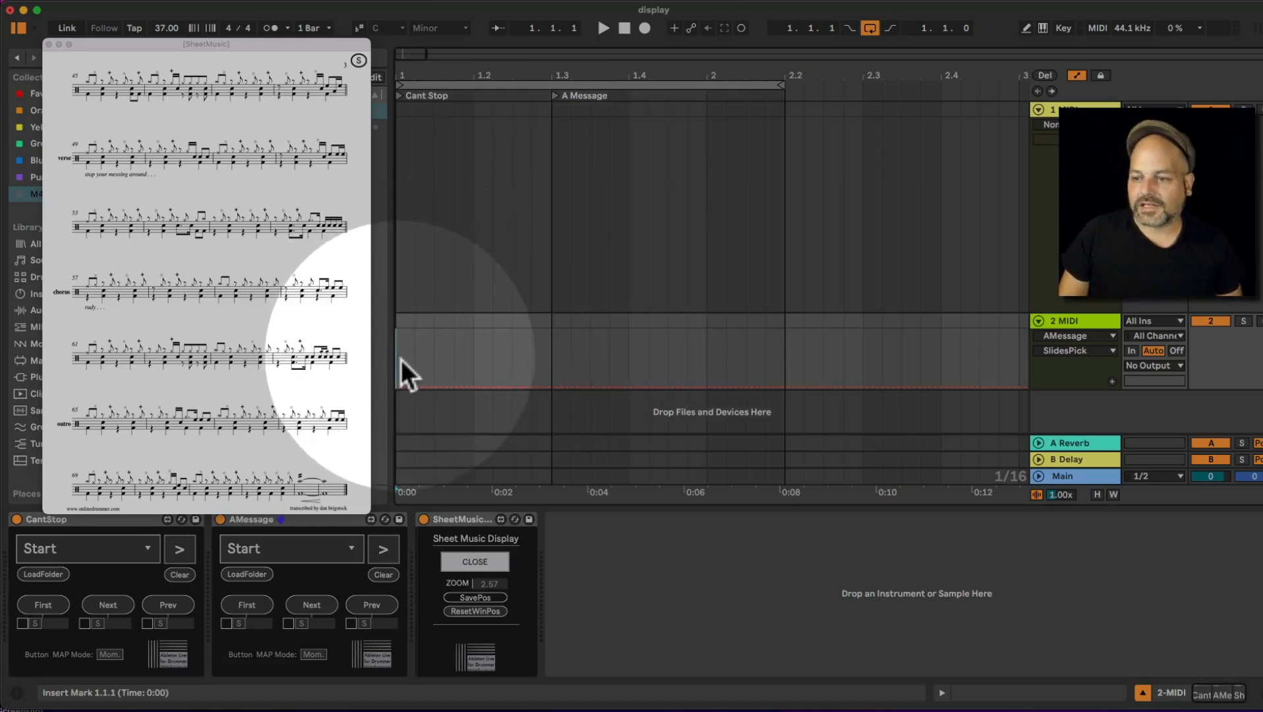
drag(401, 359, 545, 354)
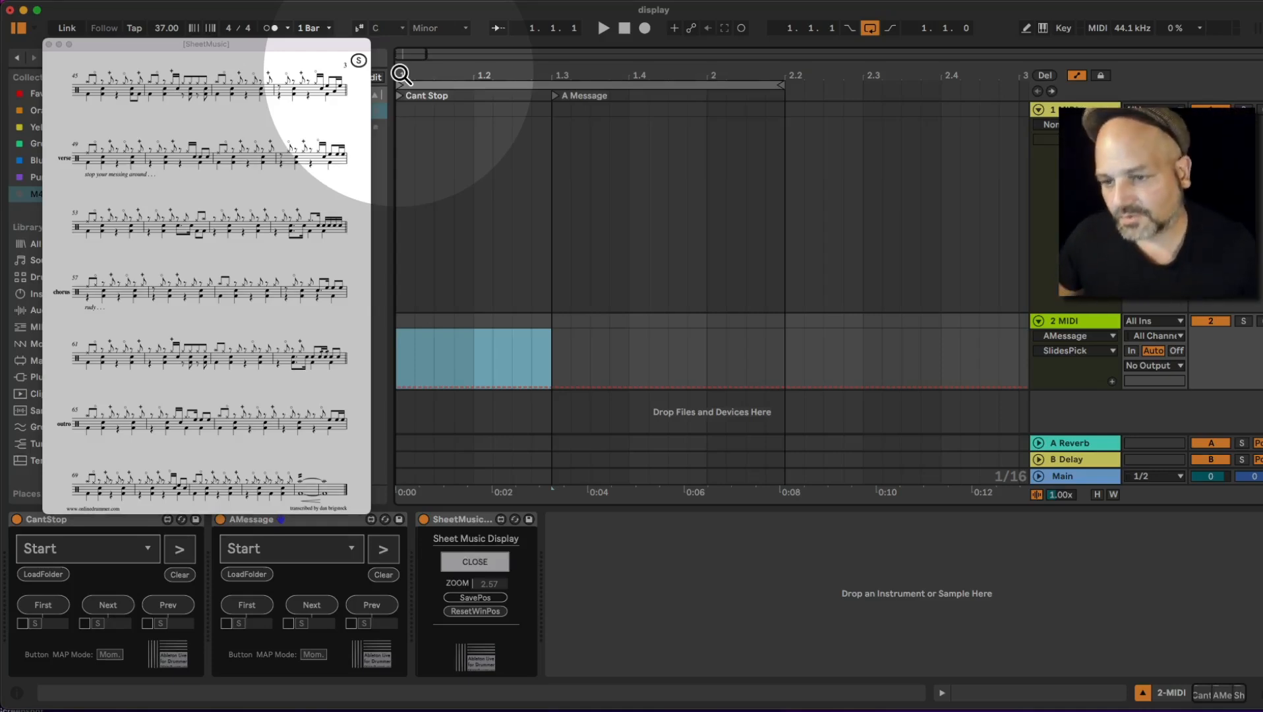
click(291, 43)
drag(292, 44, 287, 25)
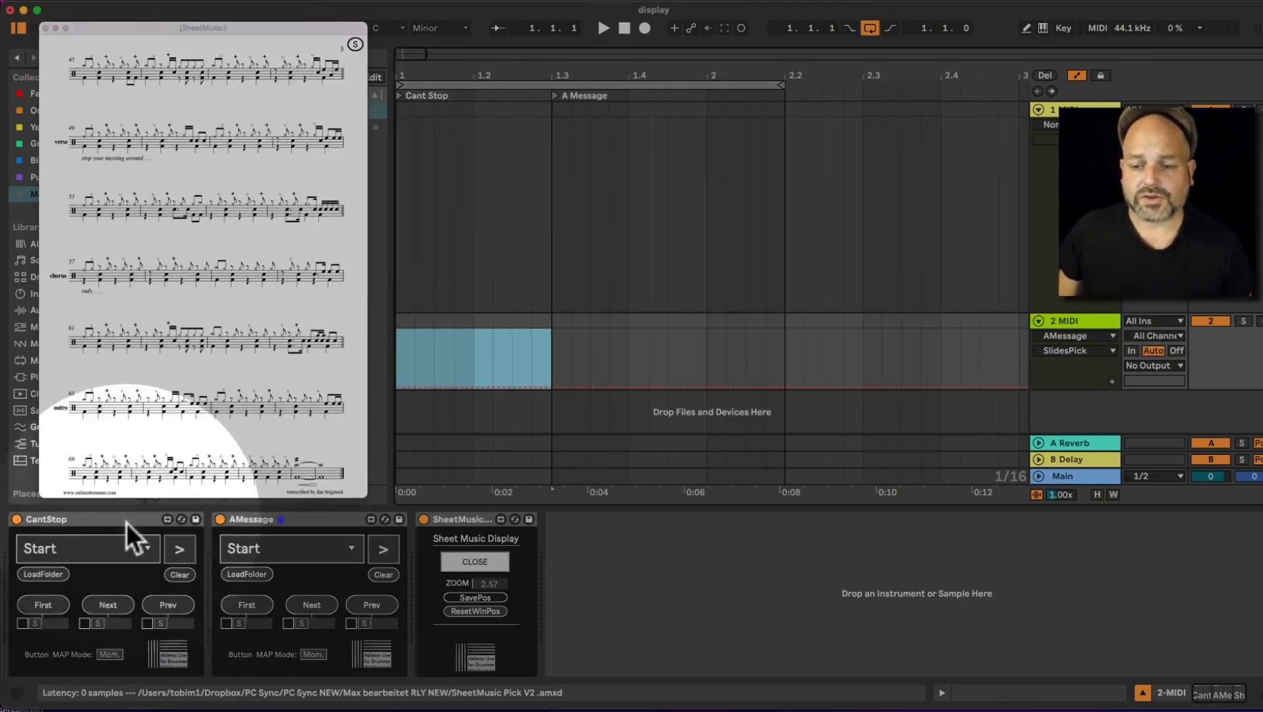
- Look over the CantStop and AMessage devices and choose CantStop as the automated device for the 2 MIDI track
click(149, 519)
click(303, 518)
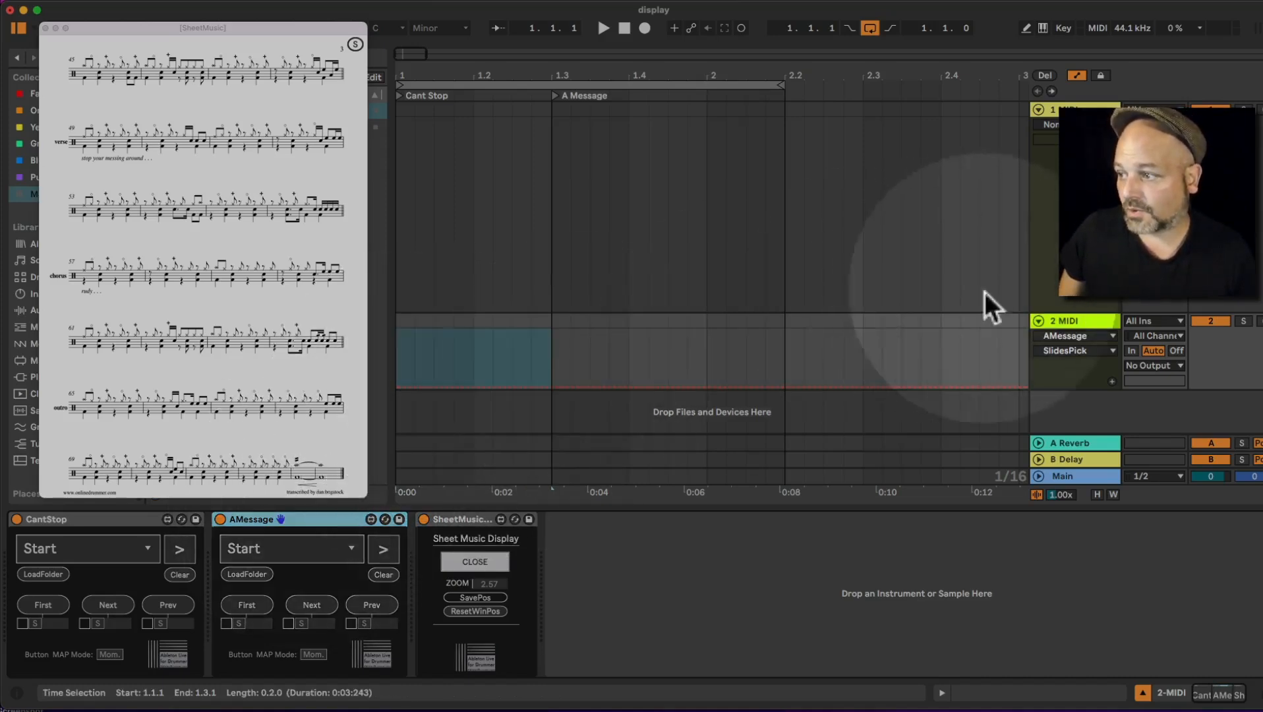
click(1070, 337)
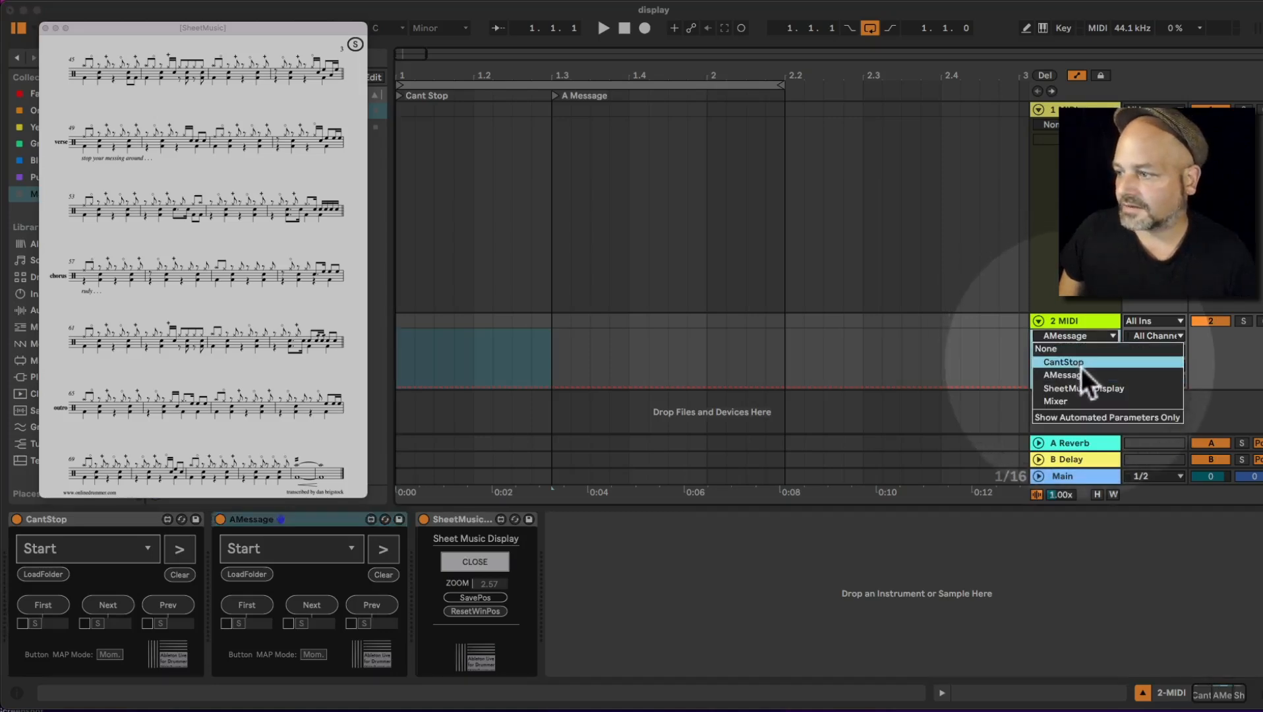
click(1078, 362)
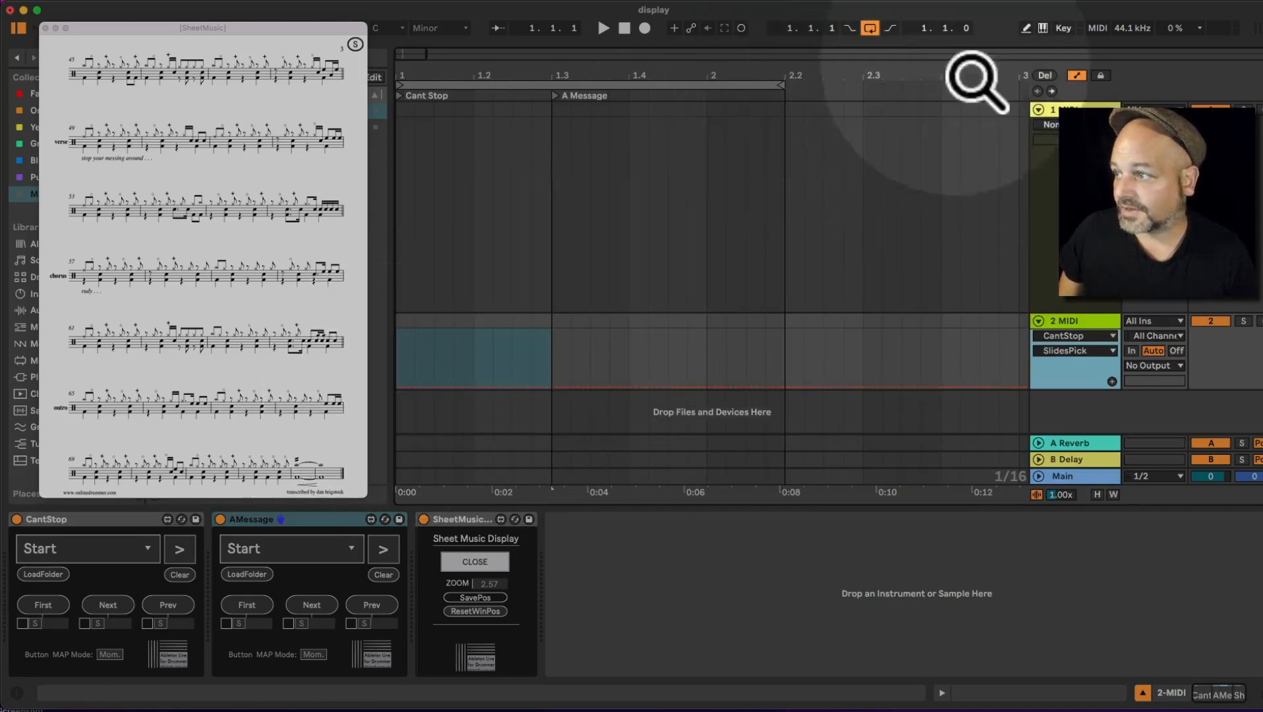
- Toggle automation mode off and on repeatedly to compare the Arrangement tracks with and without their automation lanes
click(1075, 74)
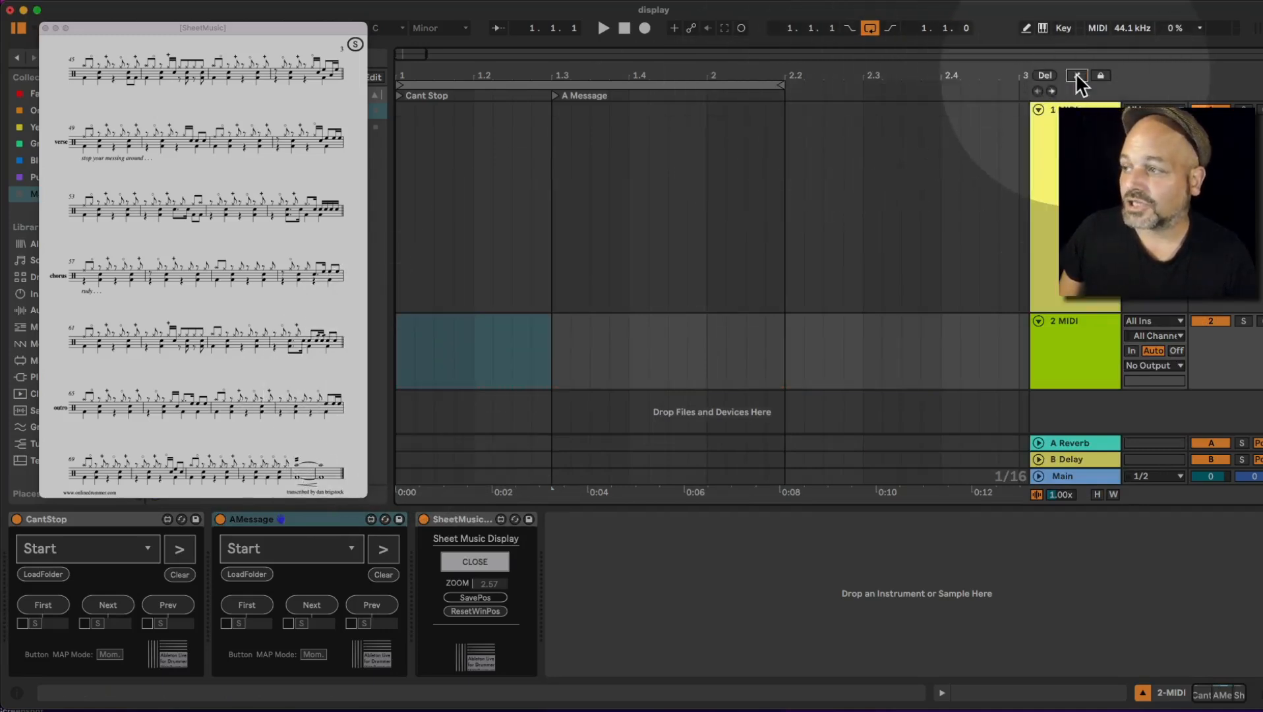
click(1076, 74)
click(1076, 74)
click(1075, 74)
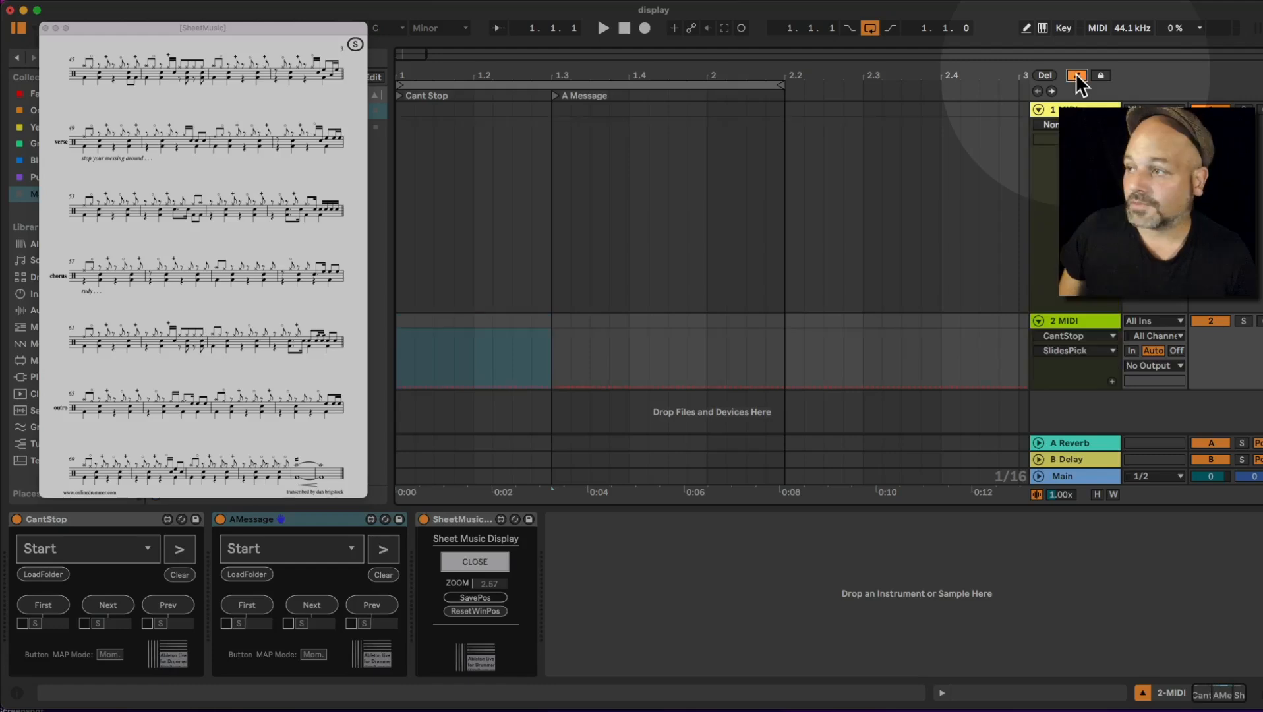
click(1075, 74)
click(1076, 73)
click(1075, 73)
click(1076, 72)
click(1076, 71)
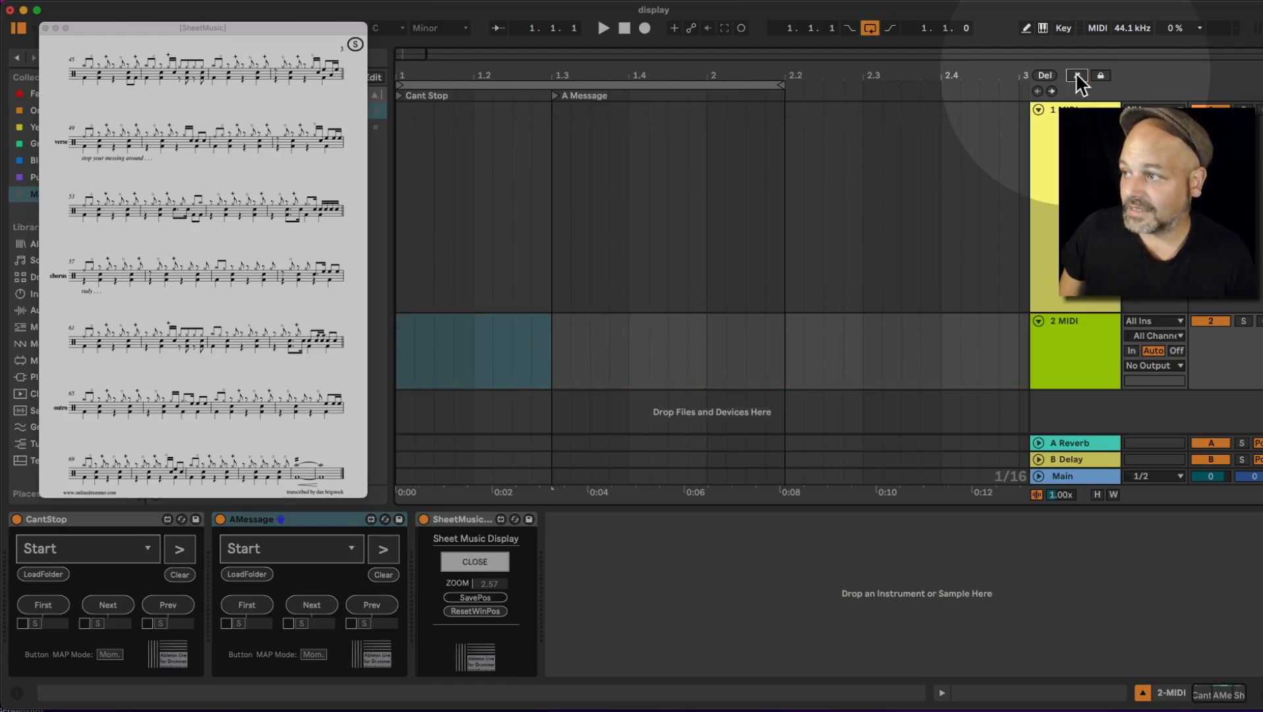
click(1076, 72)
click(1076, 72)
click(1076, 73)
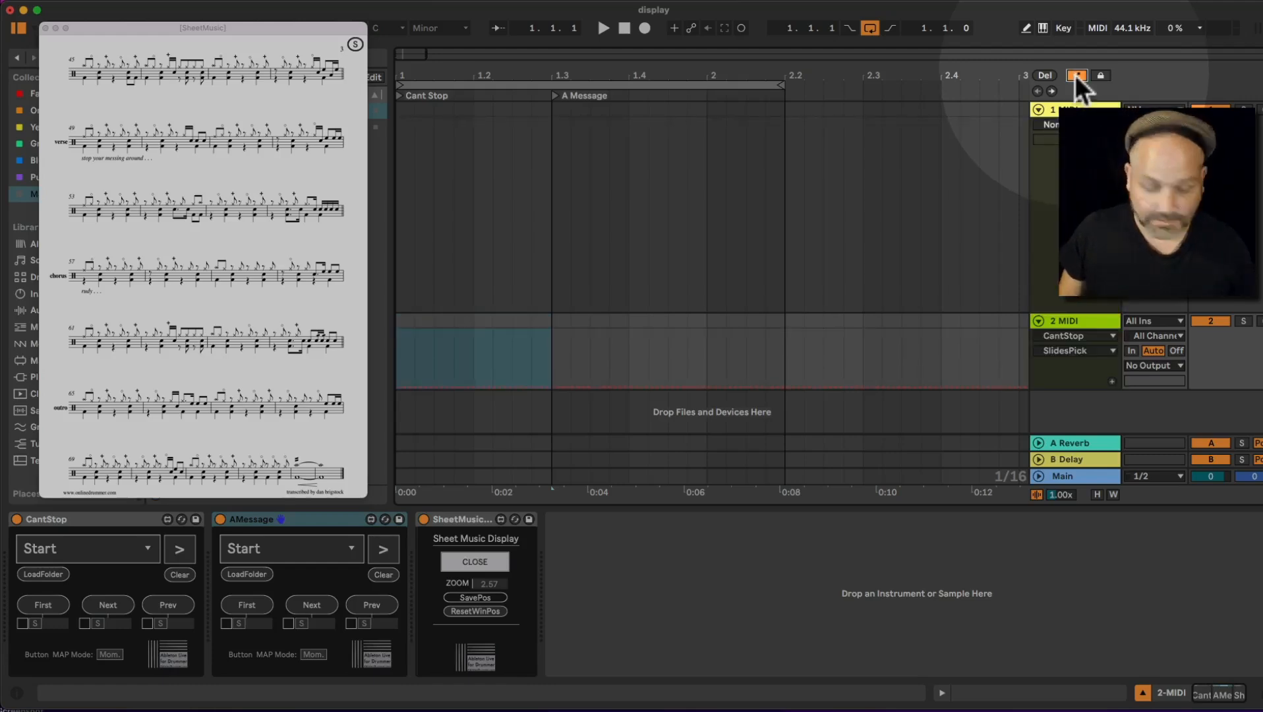
click(1074, 74)
click(1075, 74)
click(1074, 73)
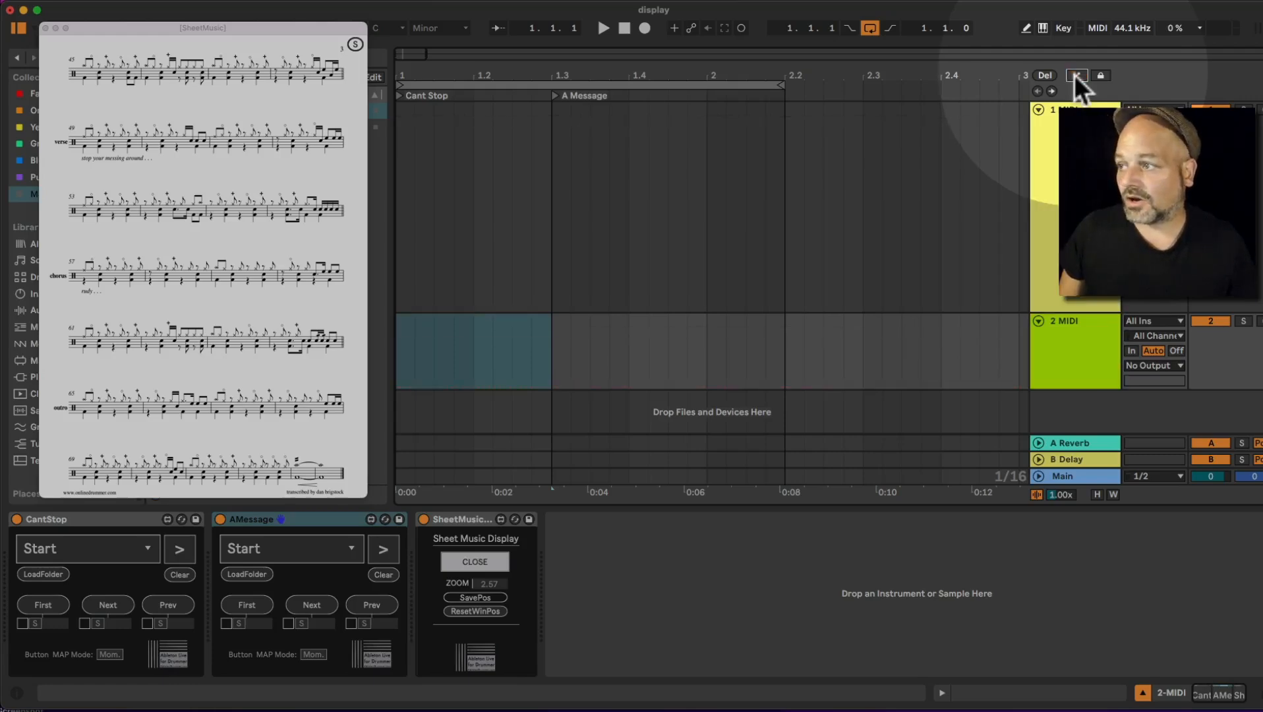
click(1074, 74)
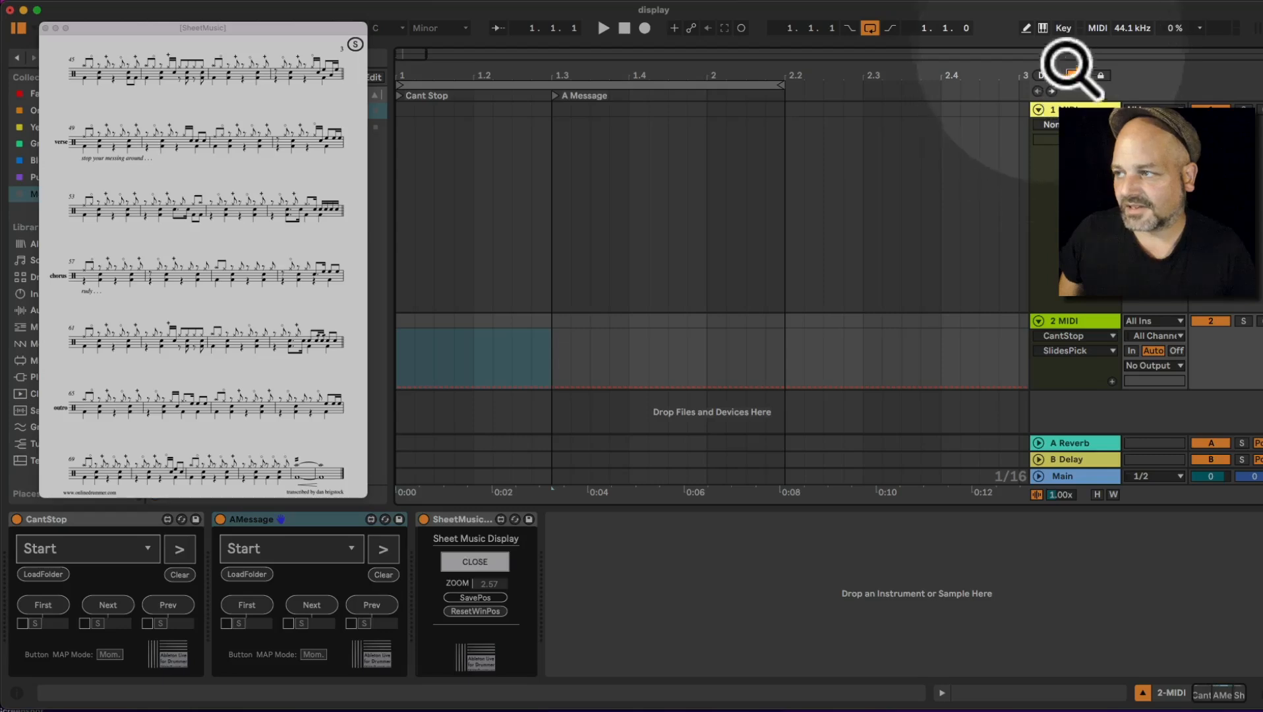
- Switch the computer MIDI keyboard on and off again, and toggle automation mode off and back on
click(1044, 28)
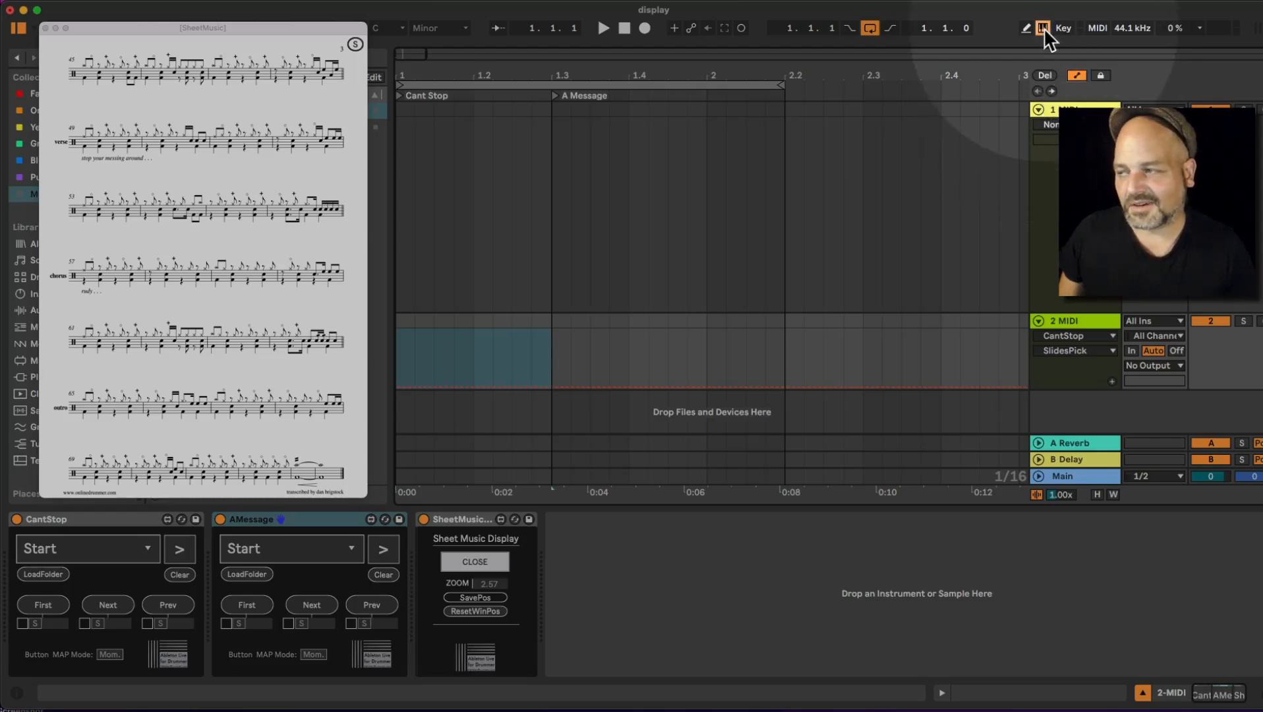
click(1043, 29)
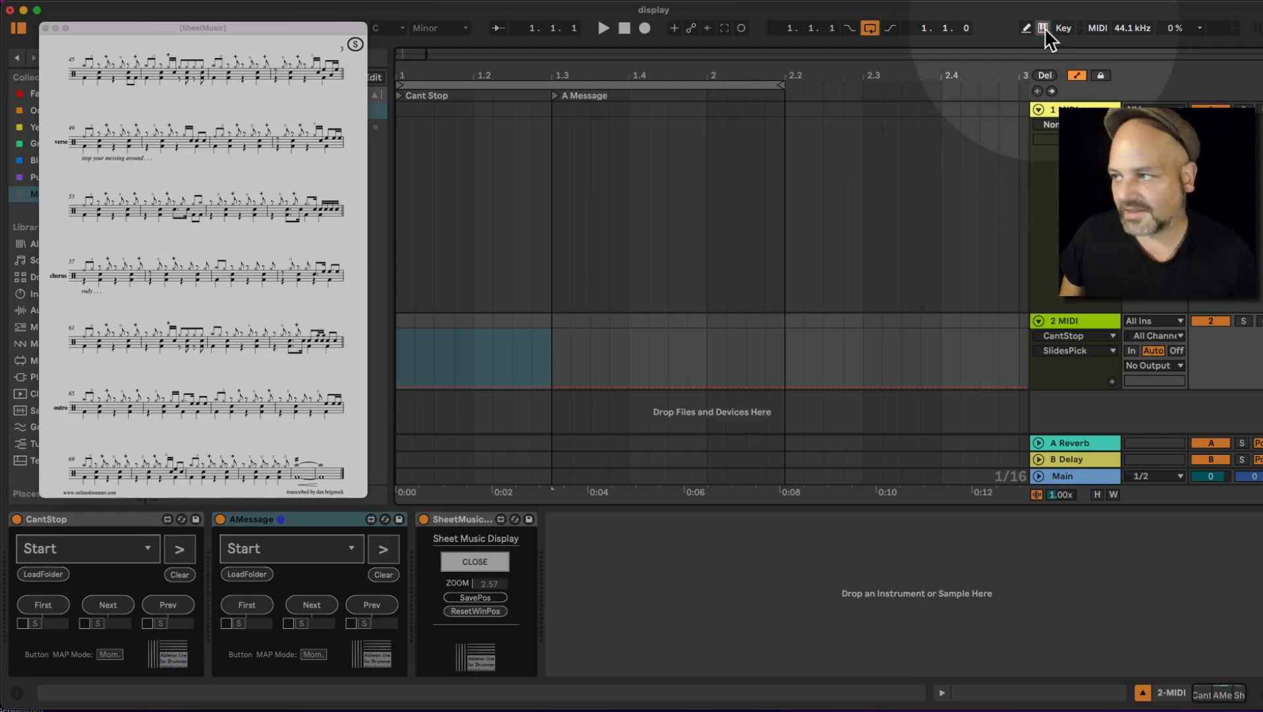
click(1078, 75)
click(1078, 75)
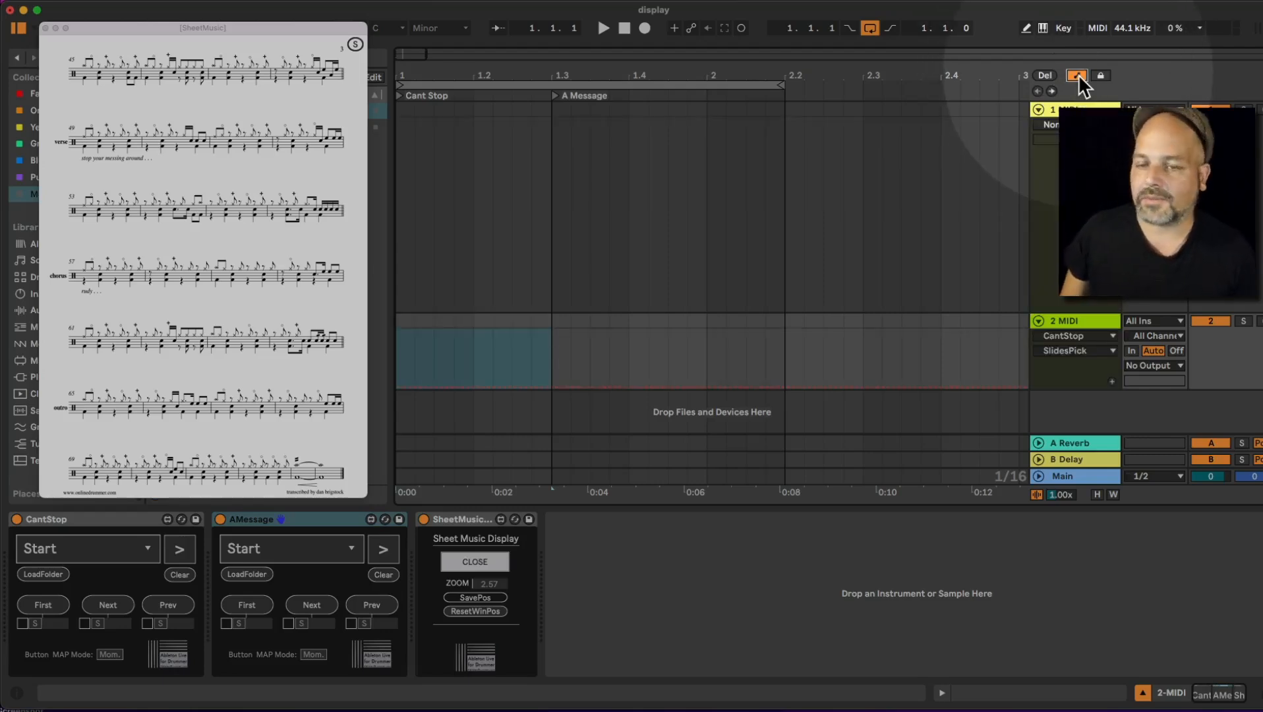
- Keep automation mode on and choose SlidesPick as the CantStop parameter shown in the 2 MIDI track's automation lane
click(1077, 75)
click(1077, 75)
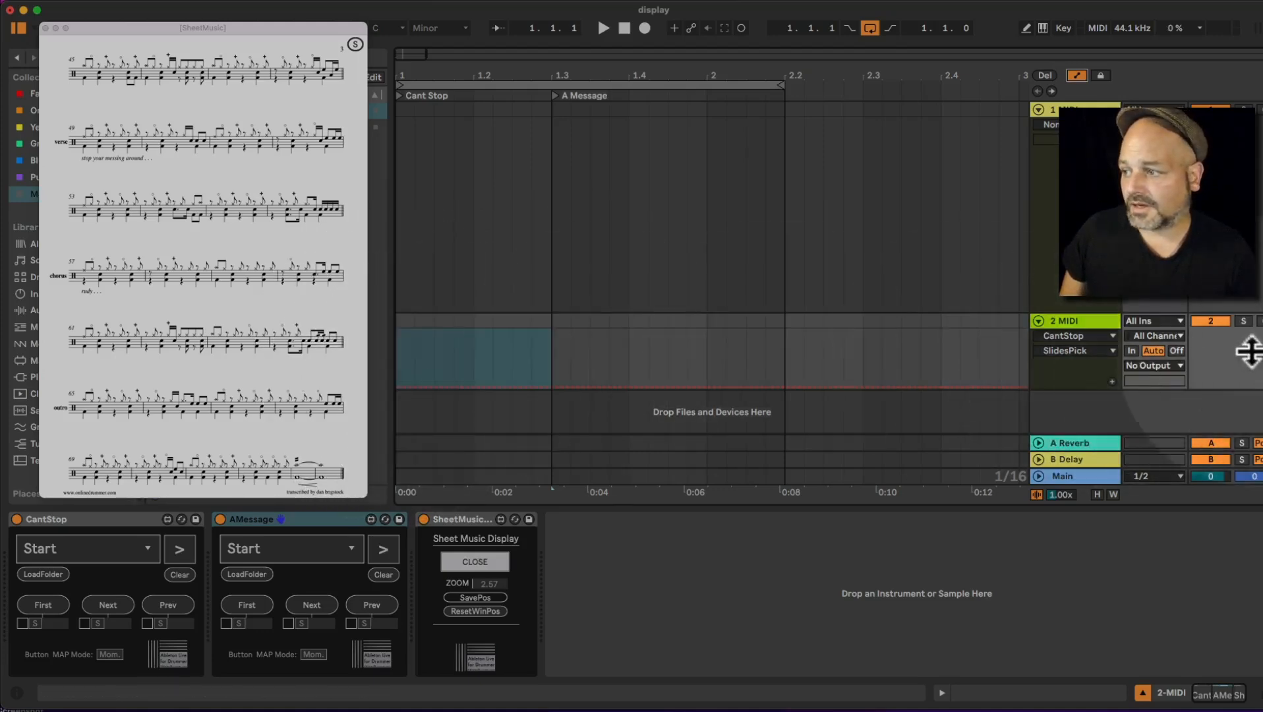
click(1086, 336)
click(1083, 363)
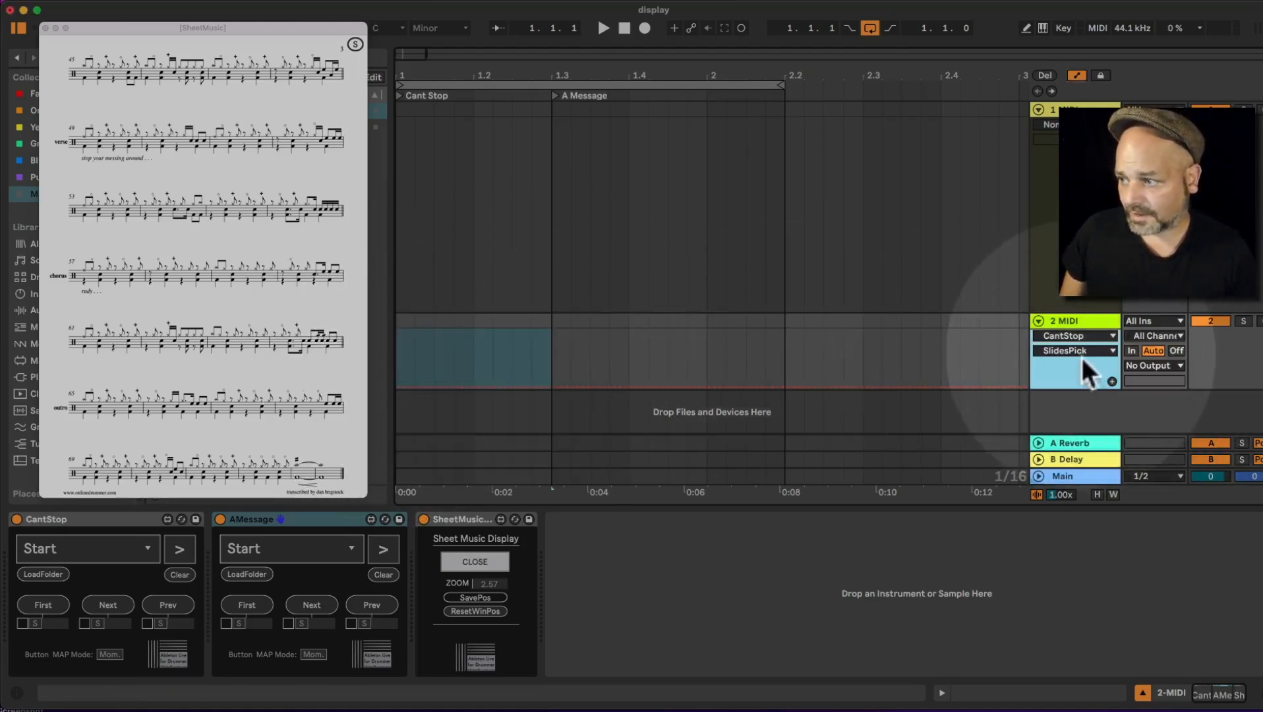
click(1079, 350)
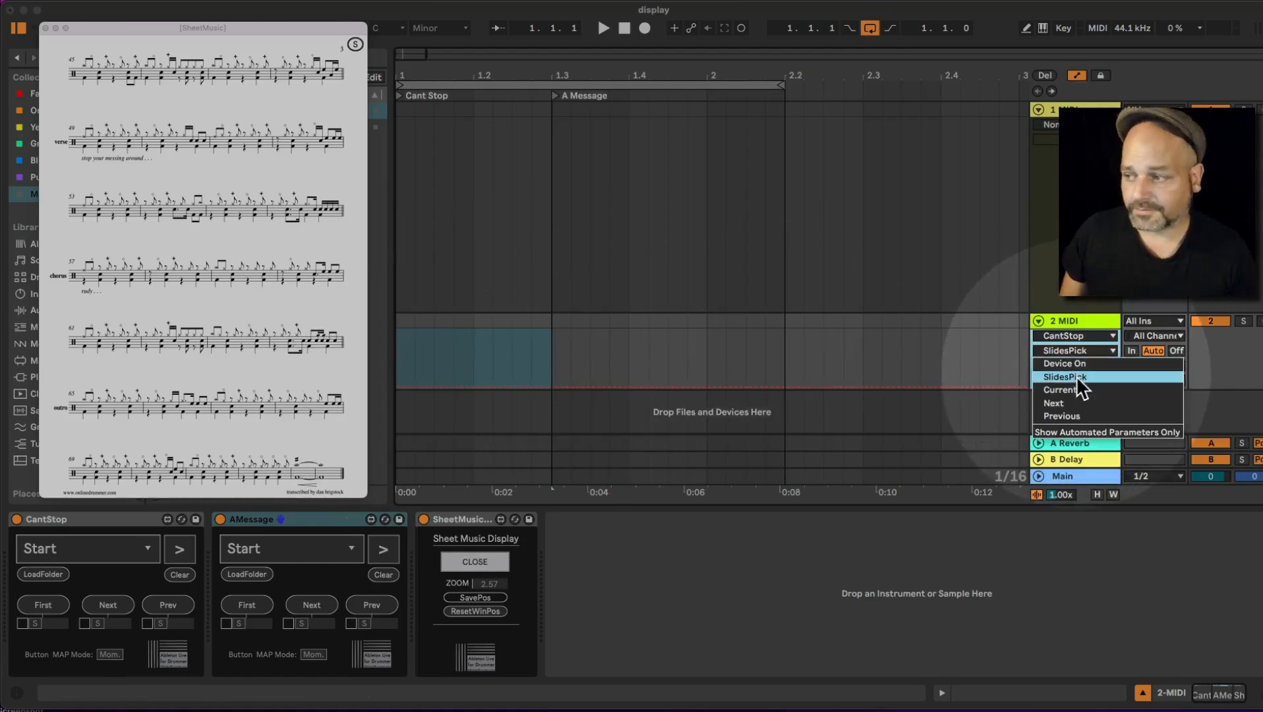
click(1076, 376)
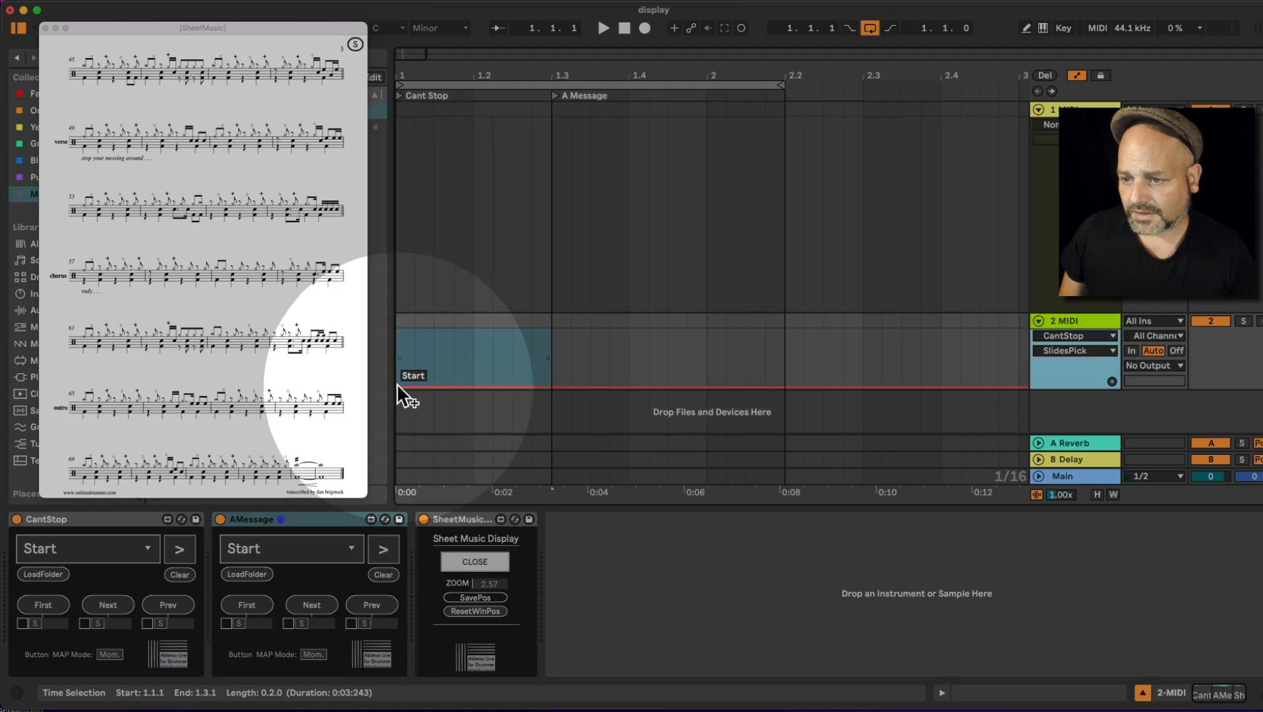
- Add two closely spaced breakpoints at the very start of the CantStop SlidesPick envelope, both at the Start value
drag(414, 86, 419, 142)
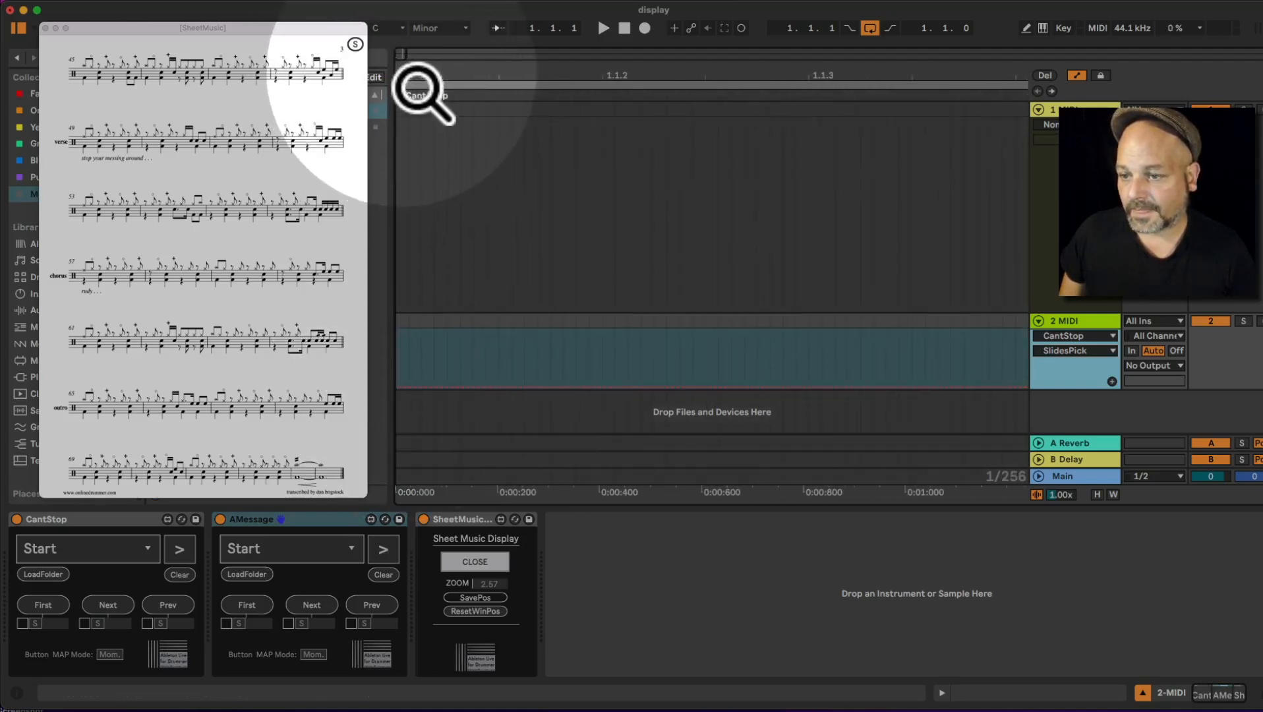
drag(402, 71, 402, 132)
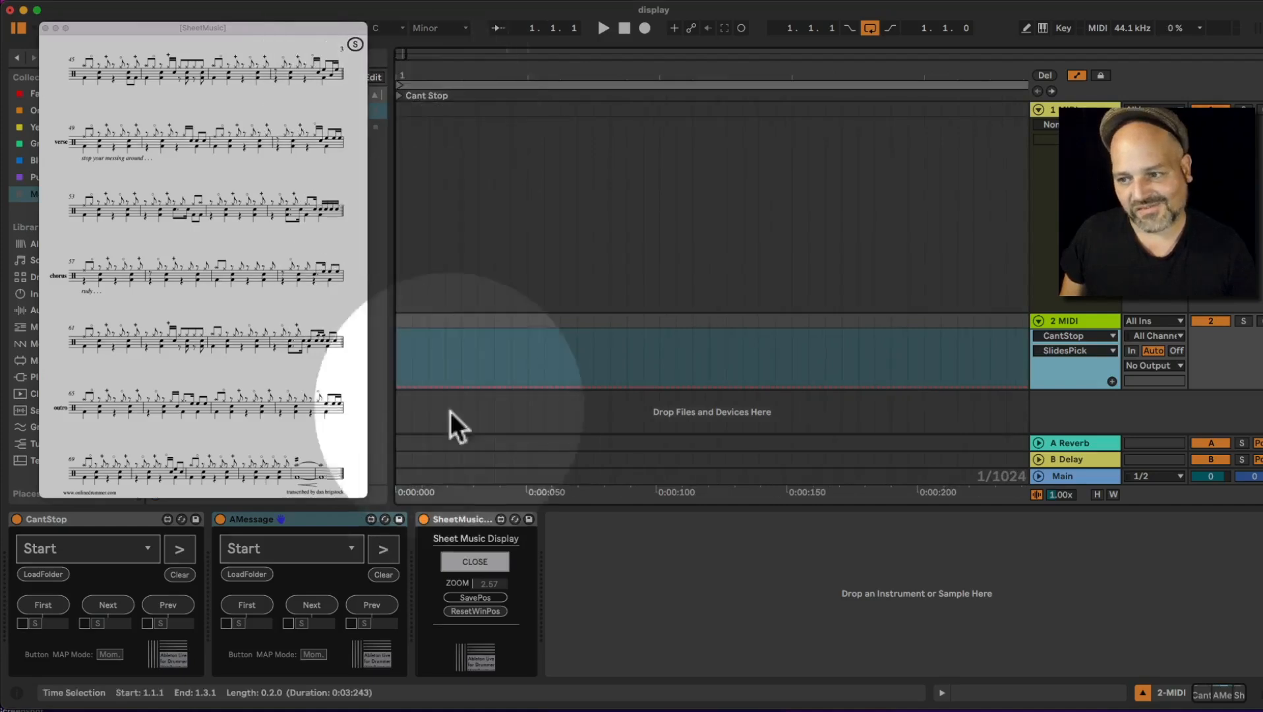
click(401, 388)
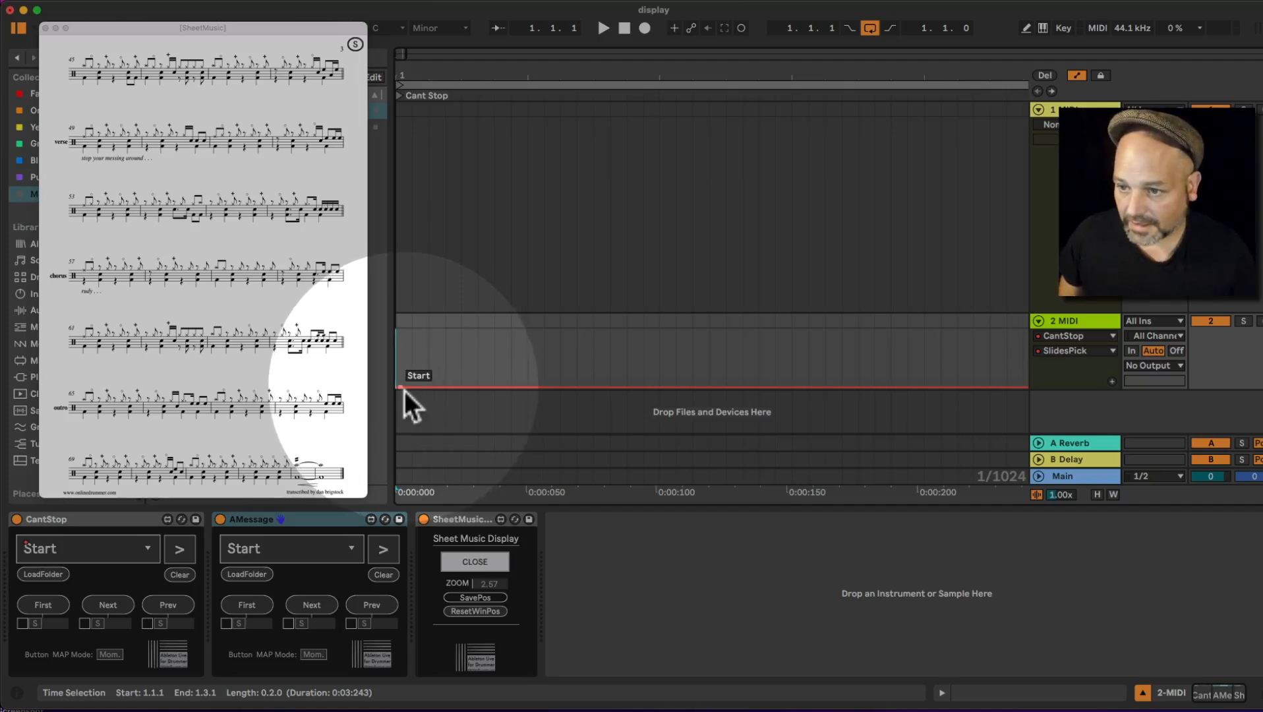
drag(423, 85, 417, 88)
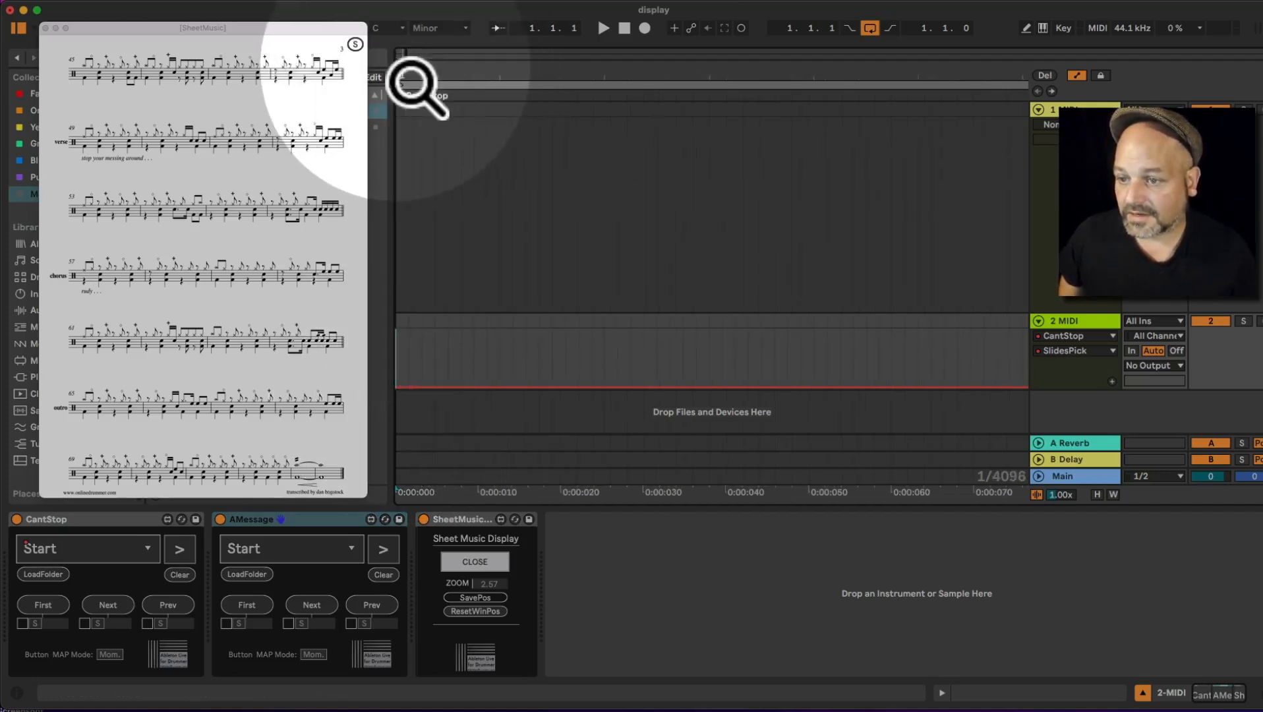
drag(411, 387, 404, 387)
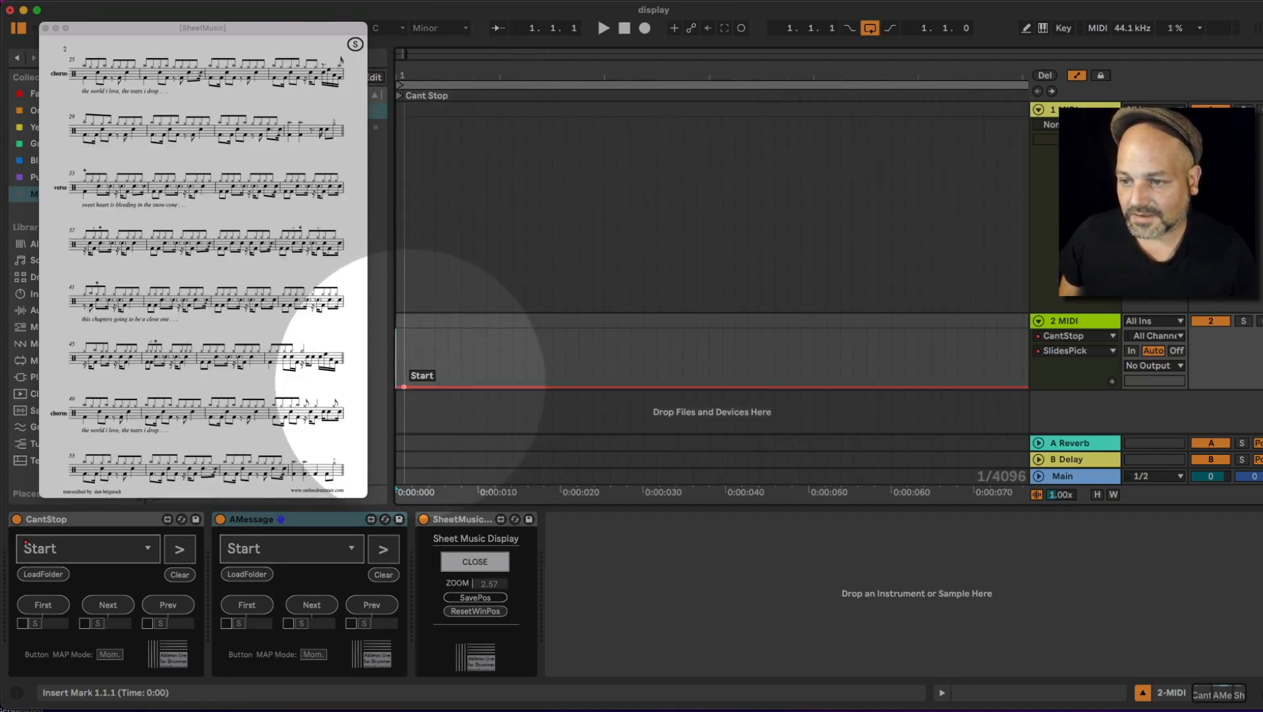
click(413, 385)
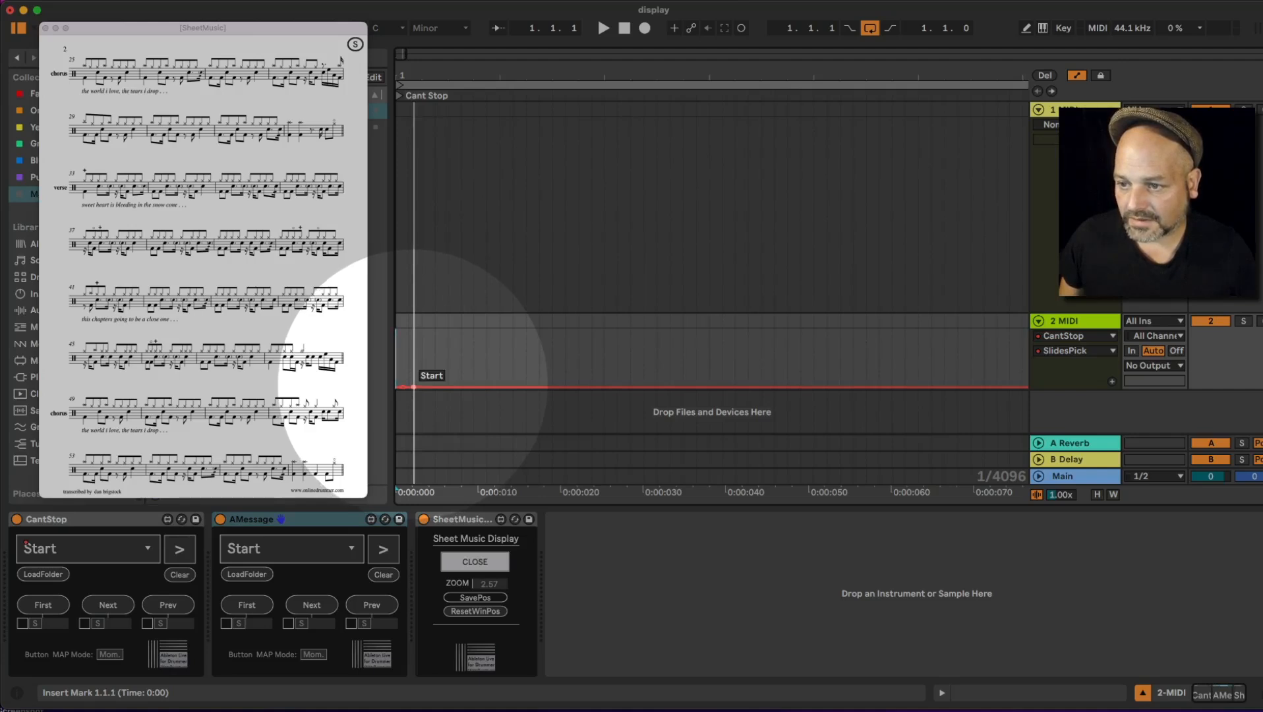
- Try to raise the second SlidesPick breakpoint to 120 and to edit its value directly
drag(413, 386, 413, 332)
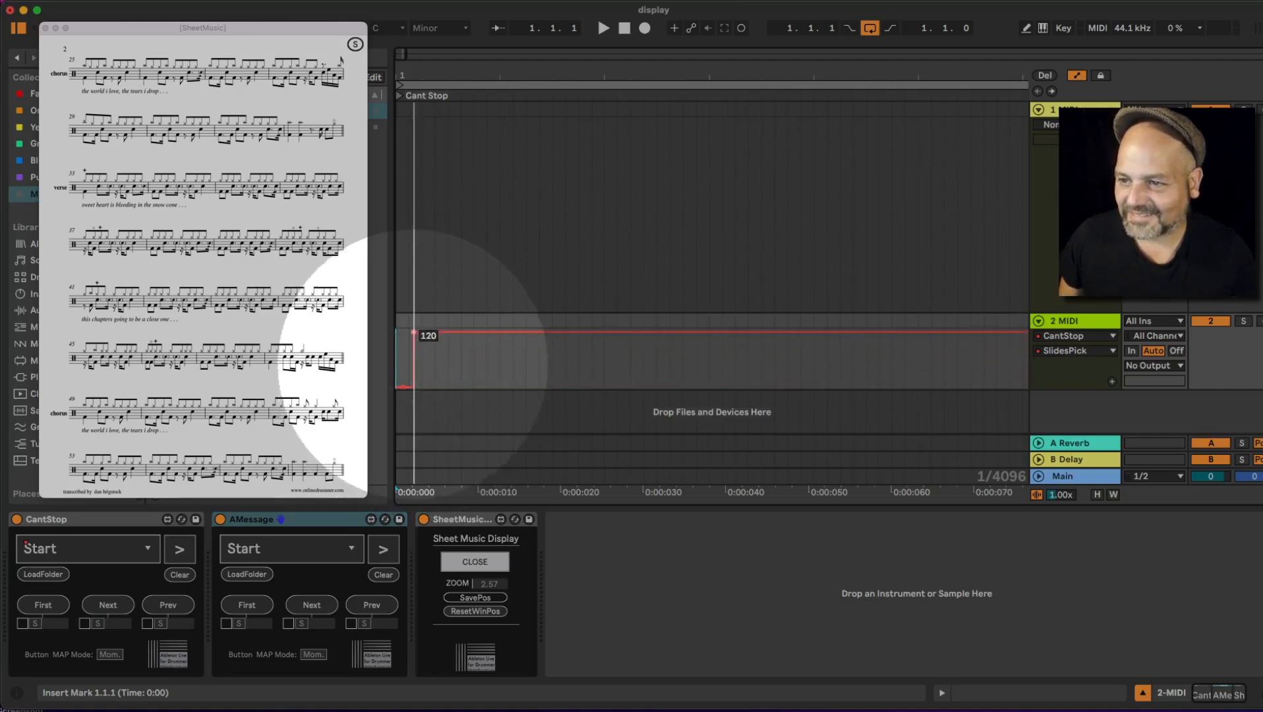
right_click(413, 332)
click(438, 338)
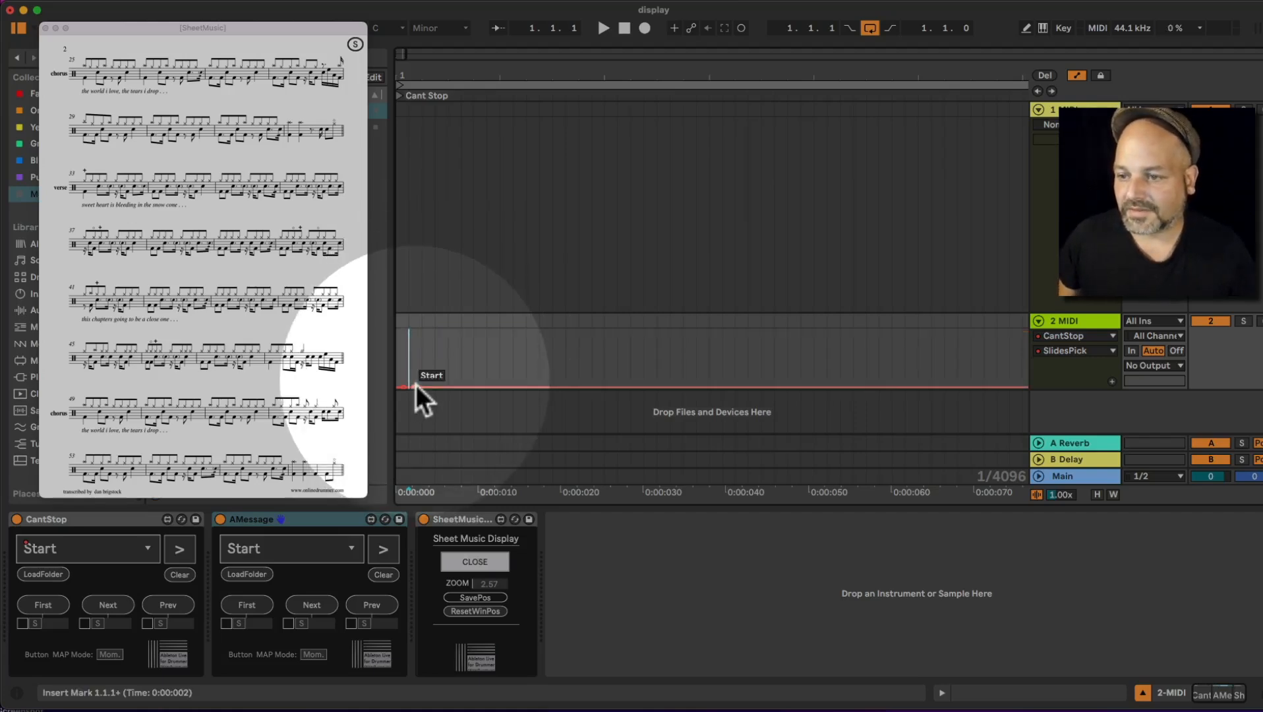
drag(414, 387, 416, 380)
right_click(416, 380)
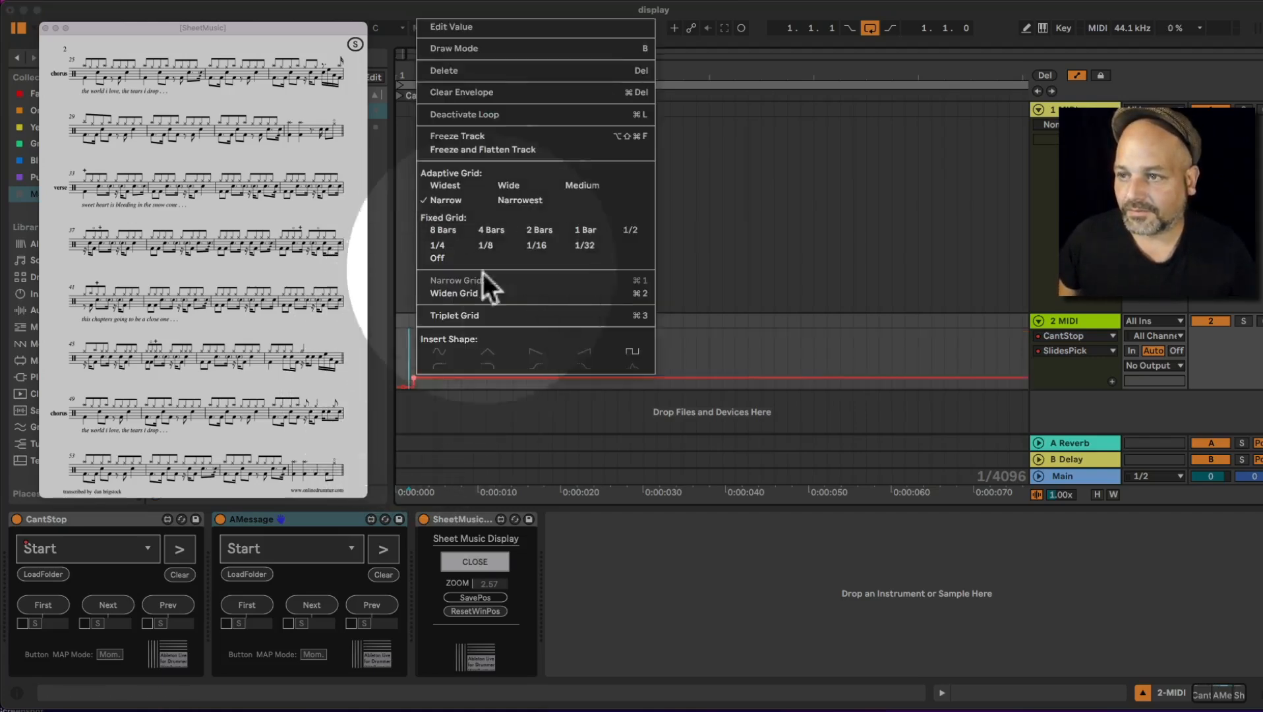
click(475, 26)
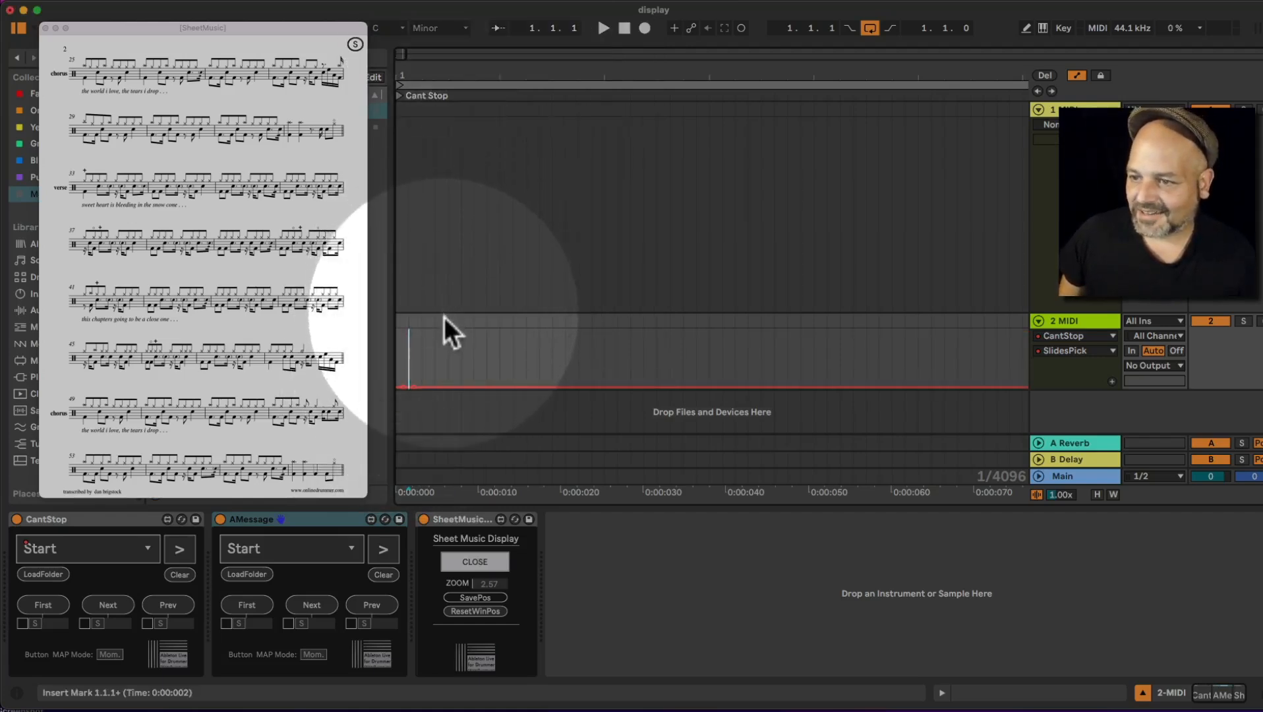
- Enlarge the 2 MIDI track's automation lane and raise the second SlidesPick breakpoint near the start to page 1
click(1069, 326)
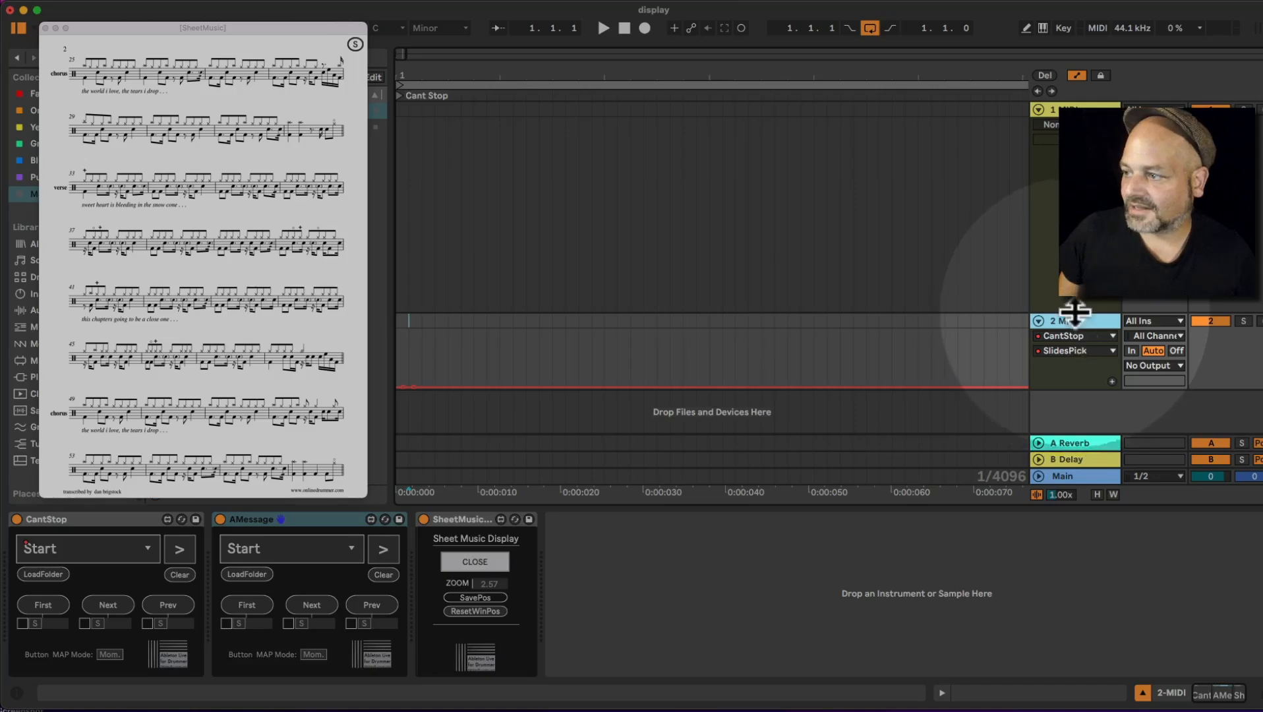
drag(1075, 313, 1075, 223)
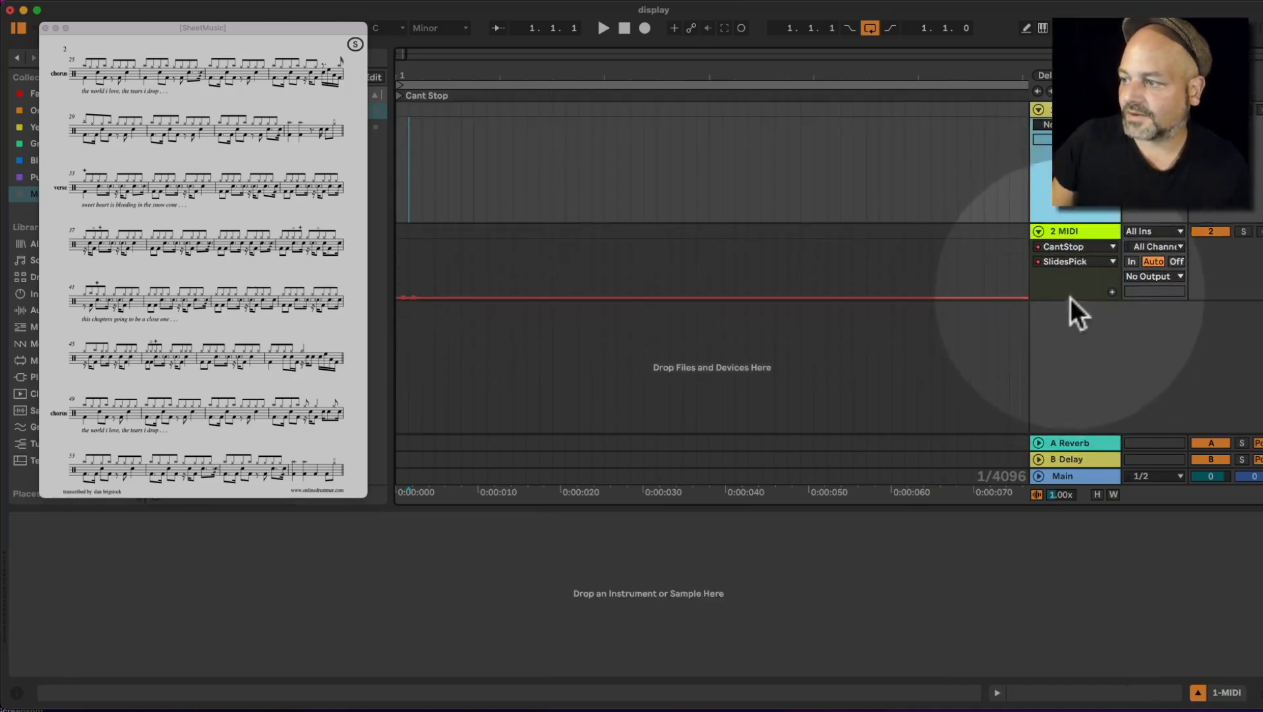
drag(1068, 302, 1075, 413)
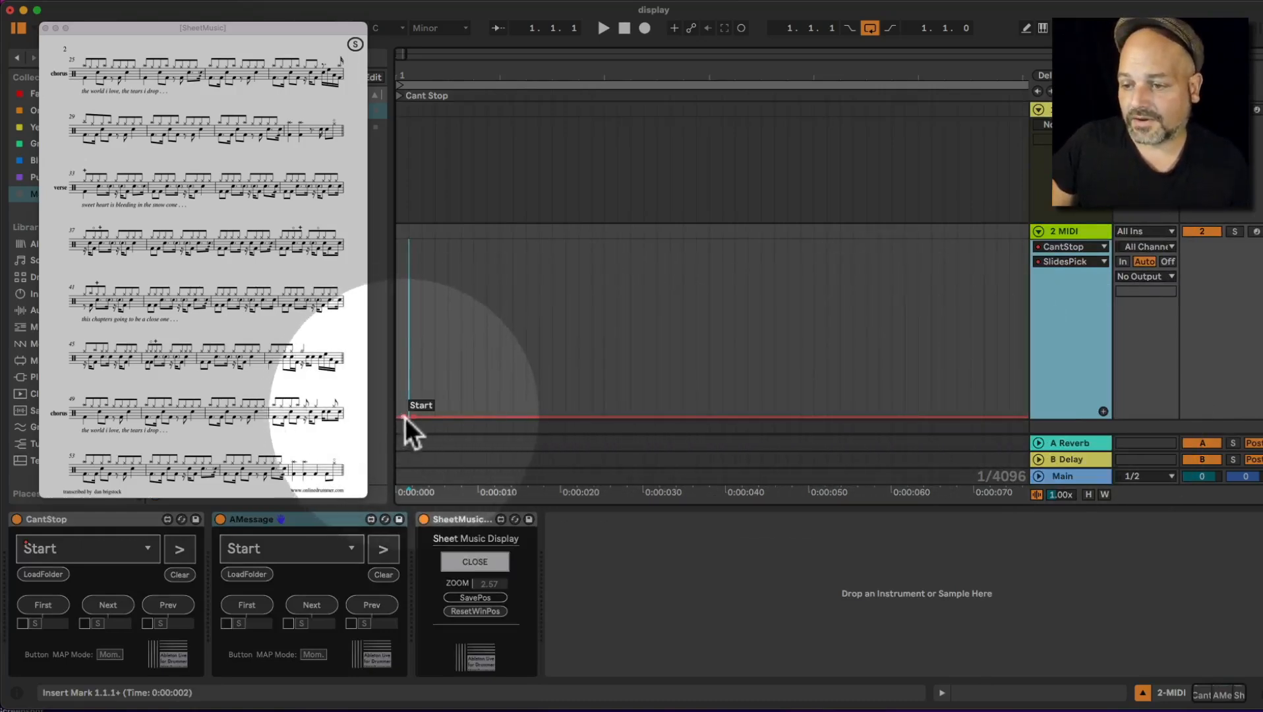
mouse_move(414, 419)
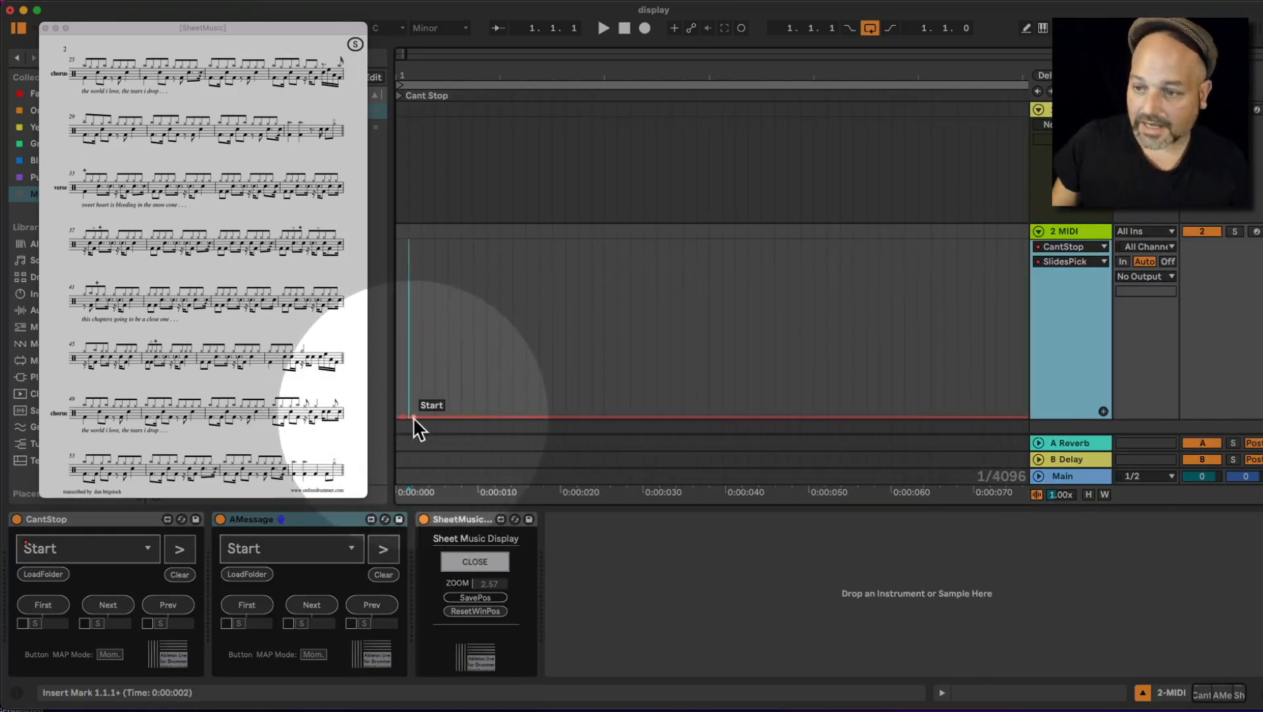
drag(413, 416, 414, 416)
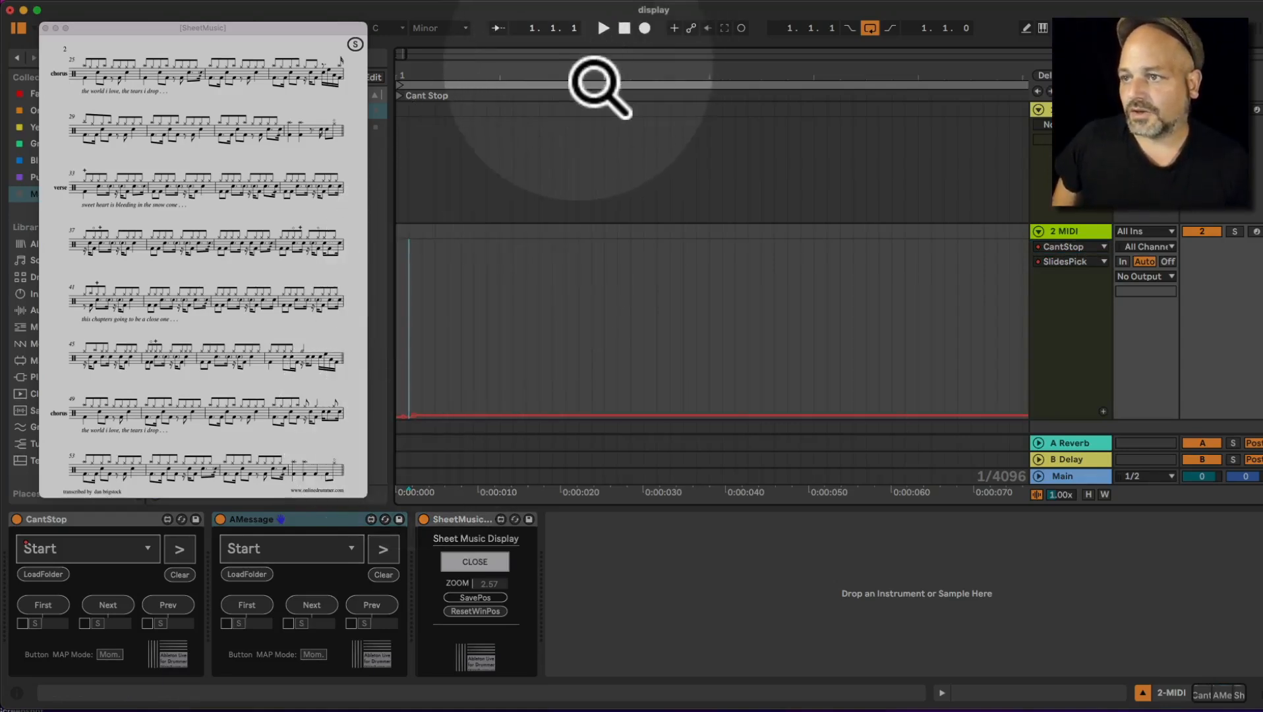
- Add SlidesPick steps in the Cant Stop section for page 2 at about 1.1.3 and page 3 just before 1.2.2
drag(582, 68, 582, 7)
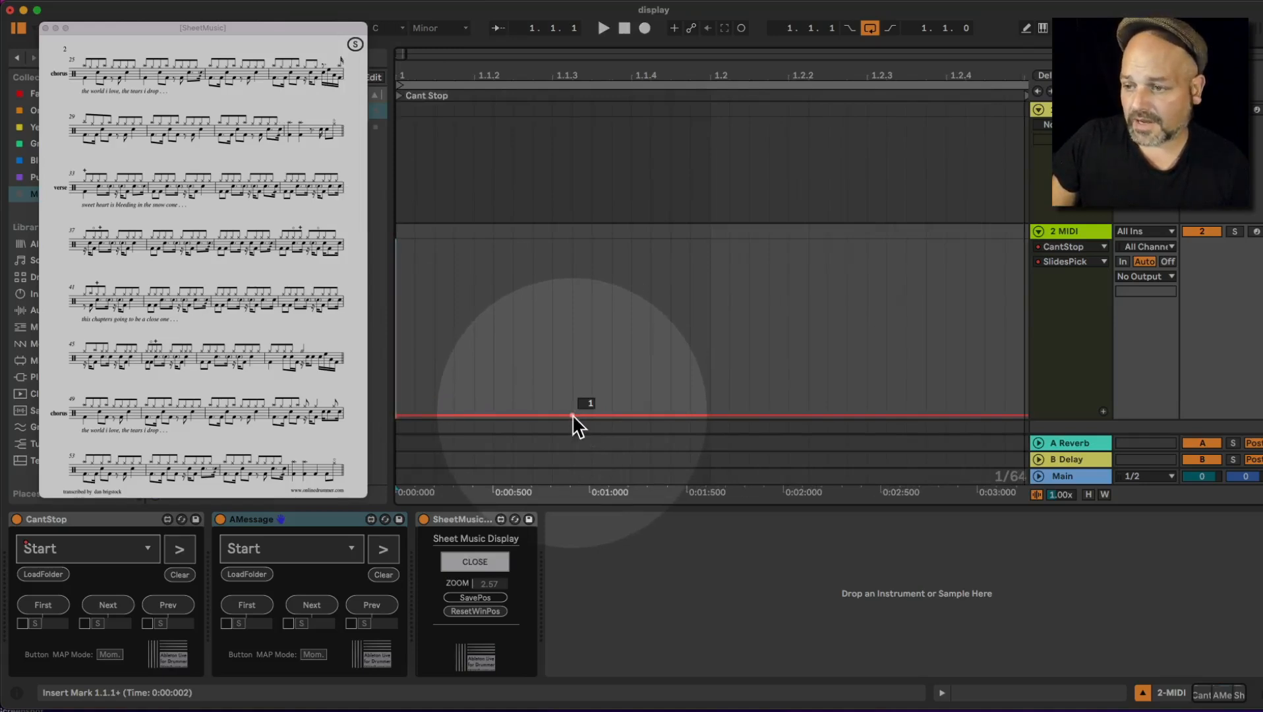
click(572, 415)
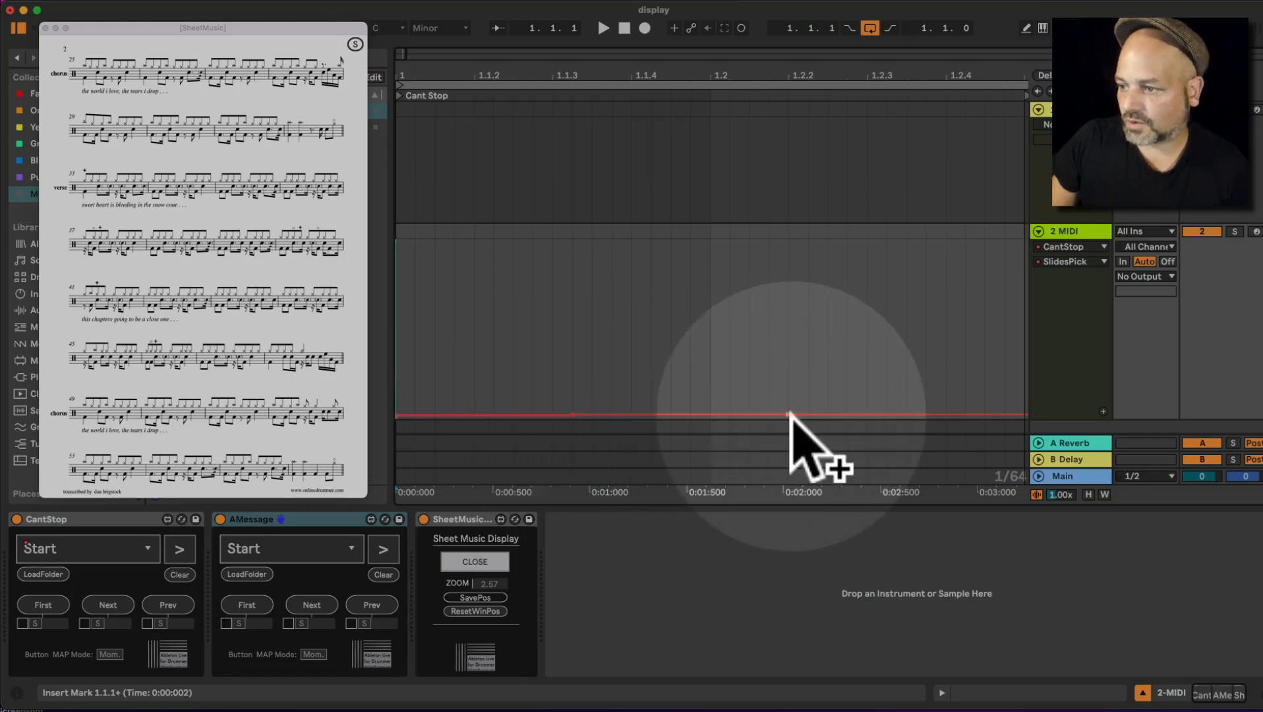
click(789, 413)
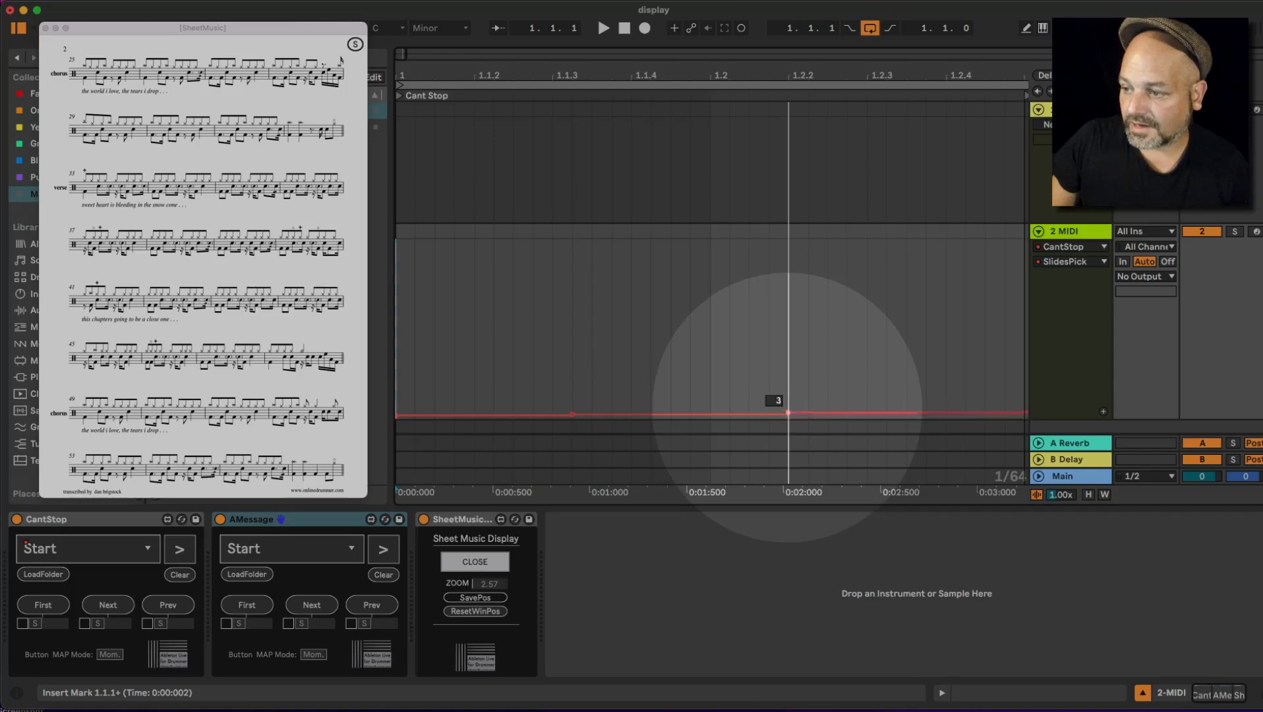
mouse_move(788, 411)
mouse_down()
mouse_move(883, 411)
mouse_move(727, 407)
mouse_move(808, 393)
mouse_move(769, 400)
mouse_move(788, 405)
mouse_up()
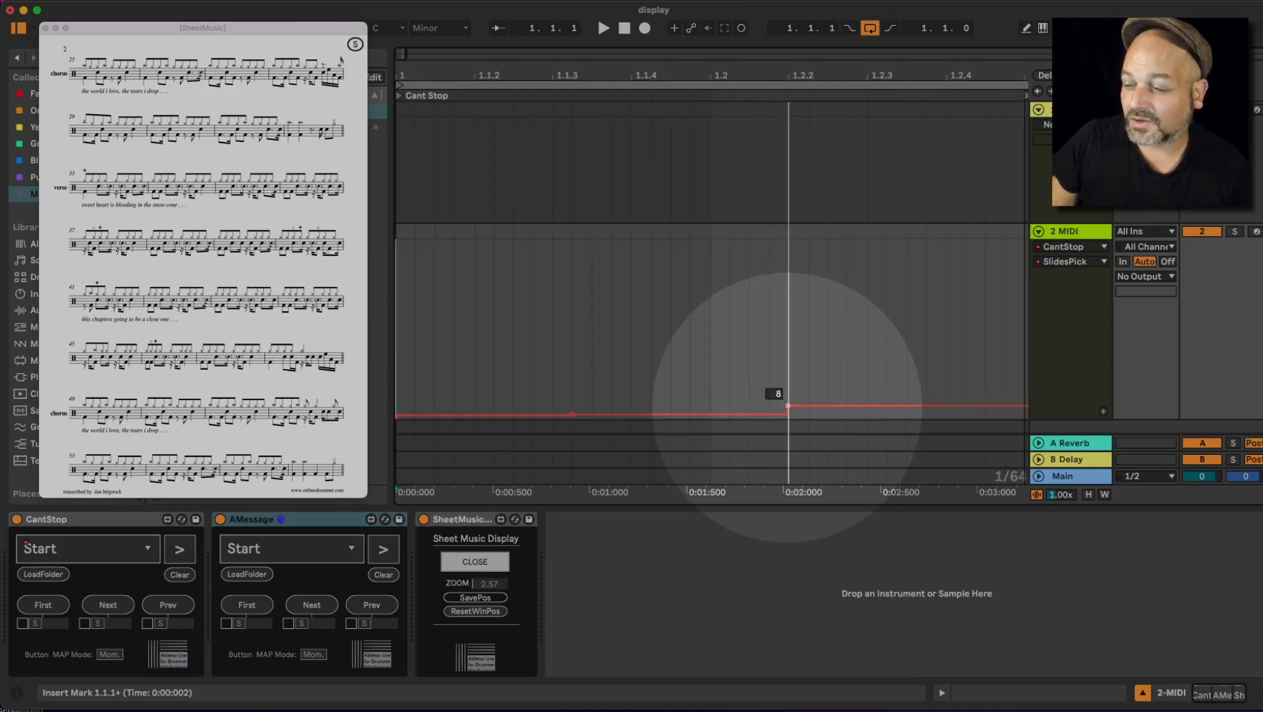
right_click(778, 366)
click(767, 362)
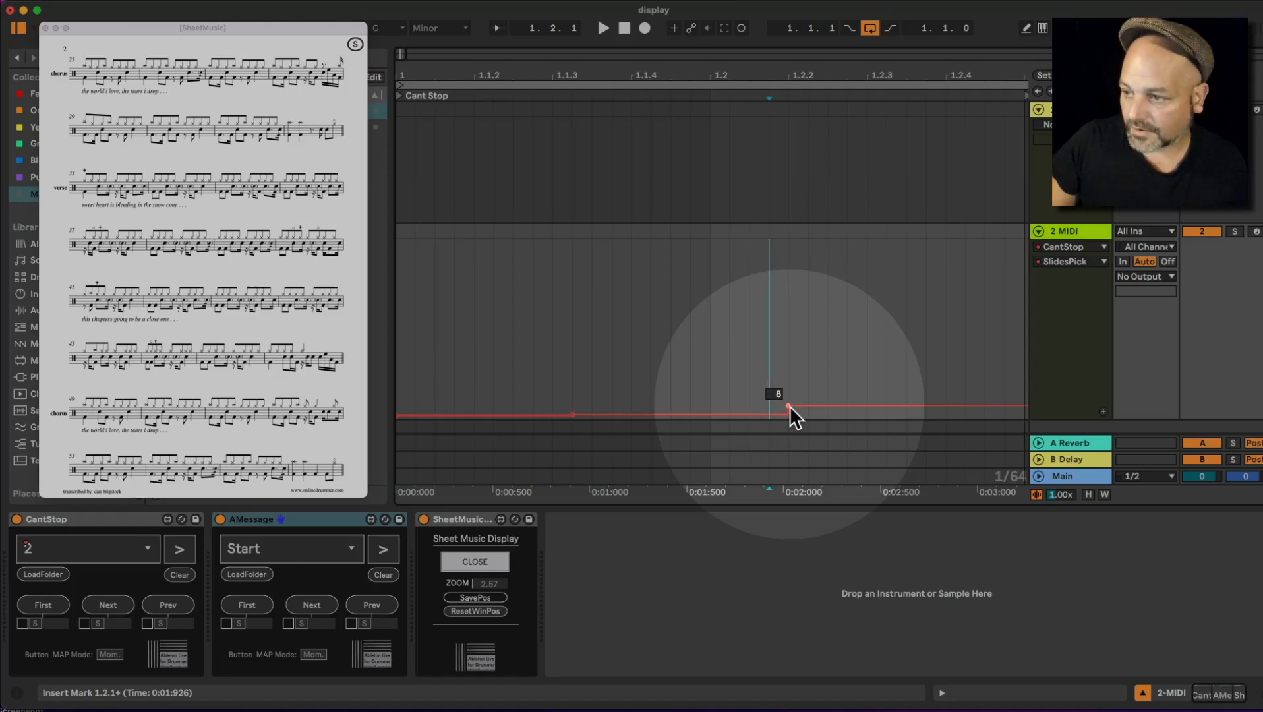
drag(790, 409, 780, 411)
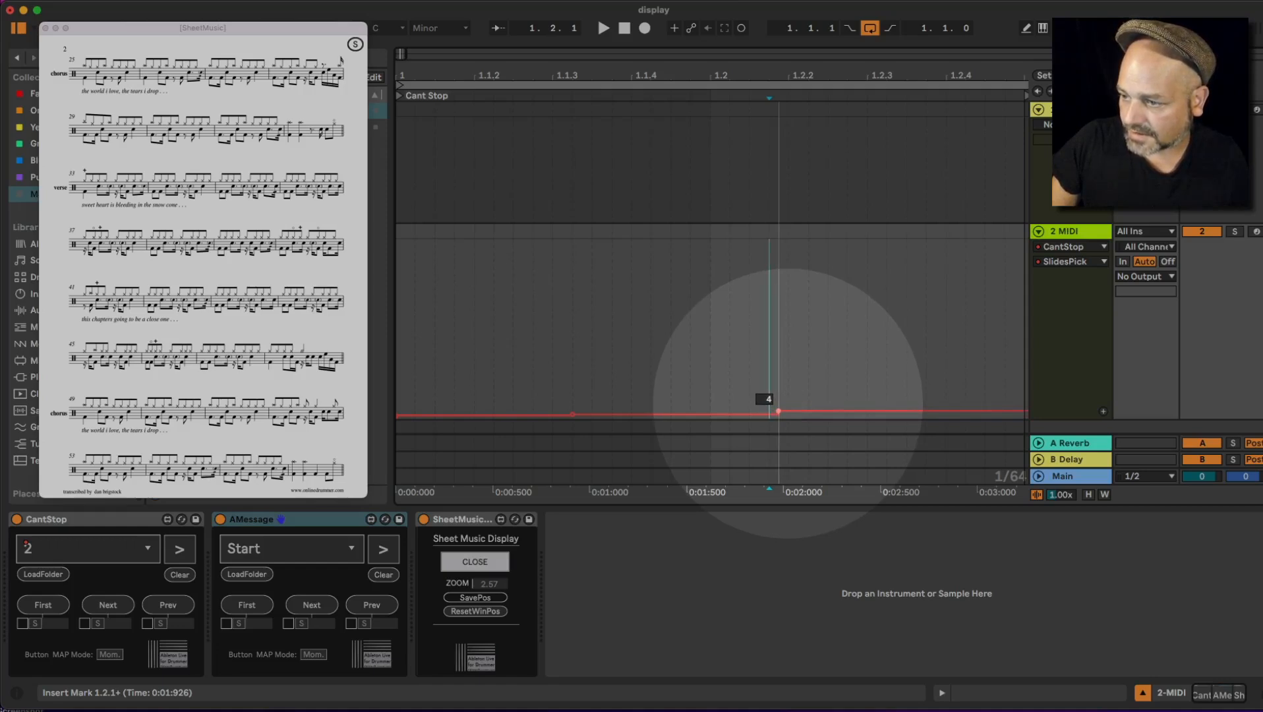
drag(778, 410, 779, 416)
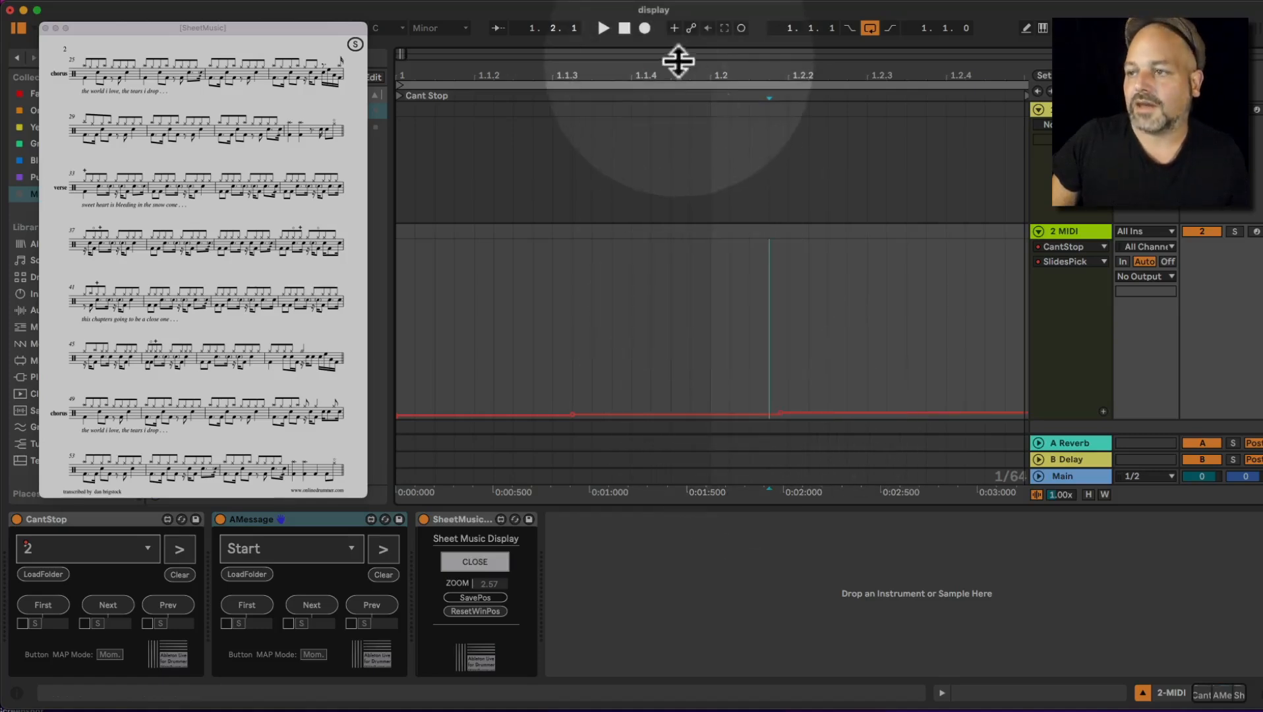
- Play the Arrangement from 1.1.1 through the Cant Stop section to check the automated page changes, and stop playback
drag(677, 62, 431, 82)
click(400, 158)
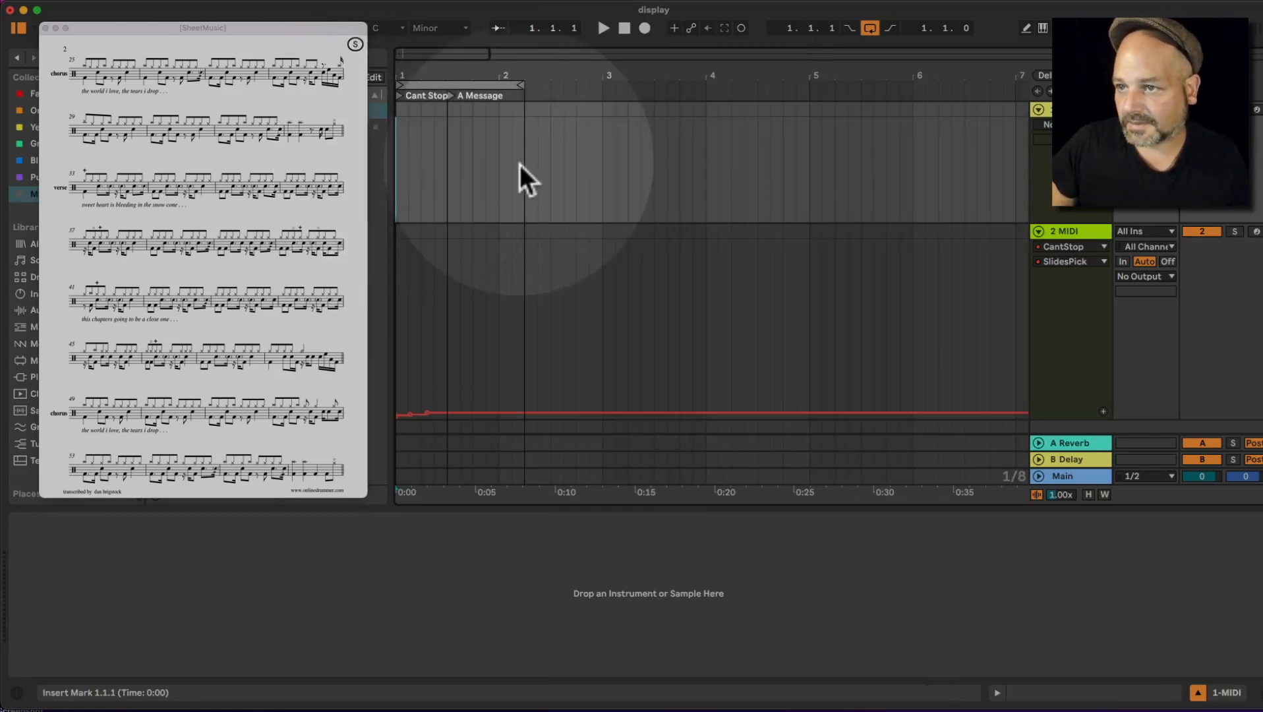
key(space)
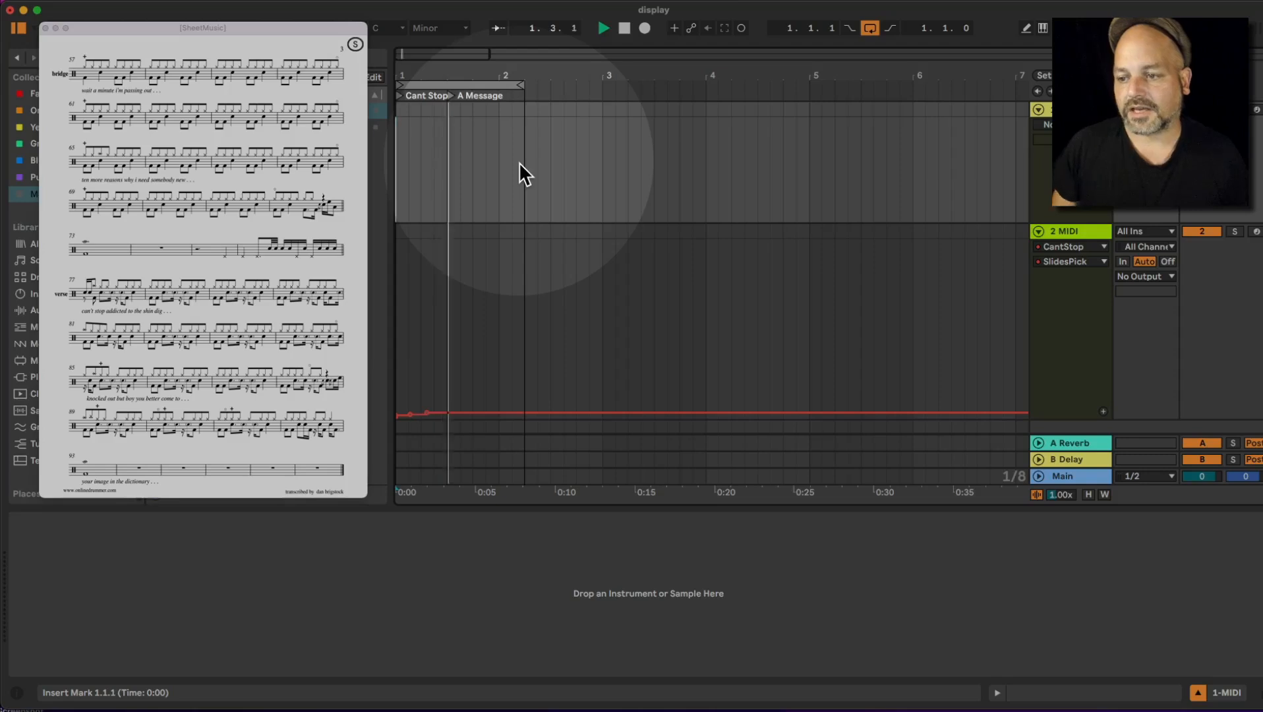
key(space)
key(space)
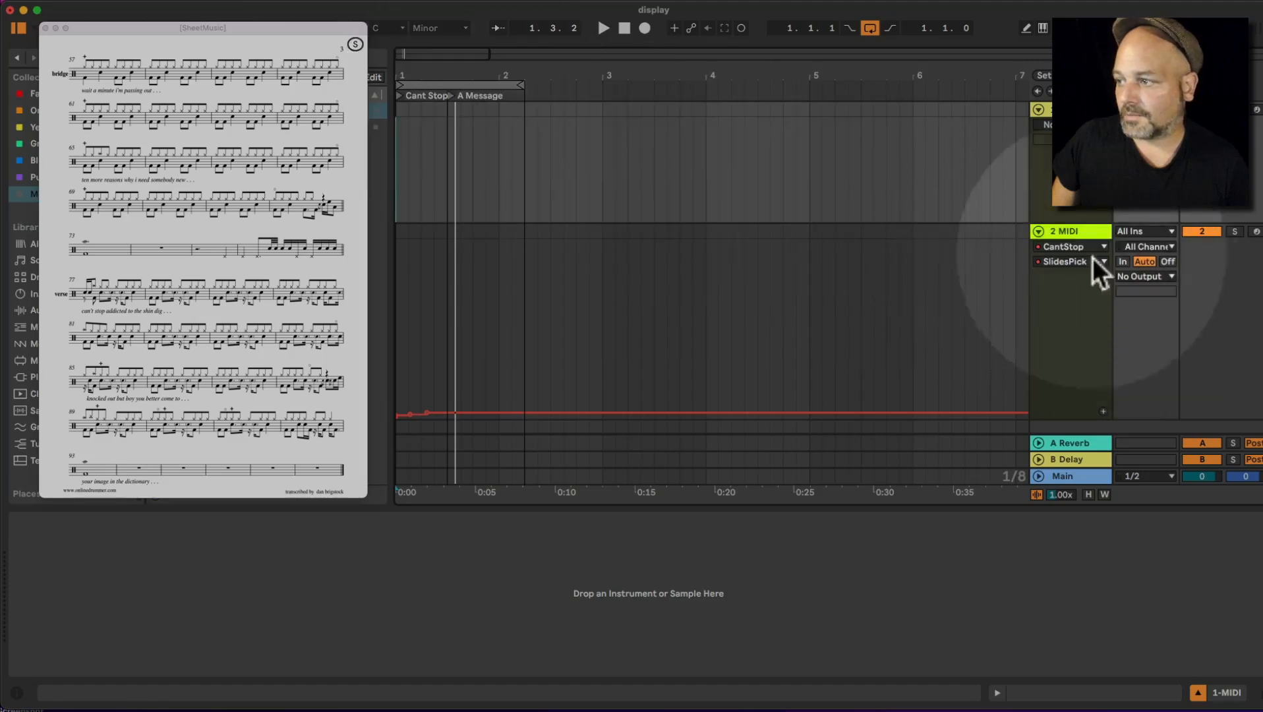
- Show the SlidesPick envelope of the AMessage device in the 2 MIDI track's automation lane
click(1065, 235)
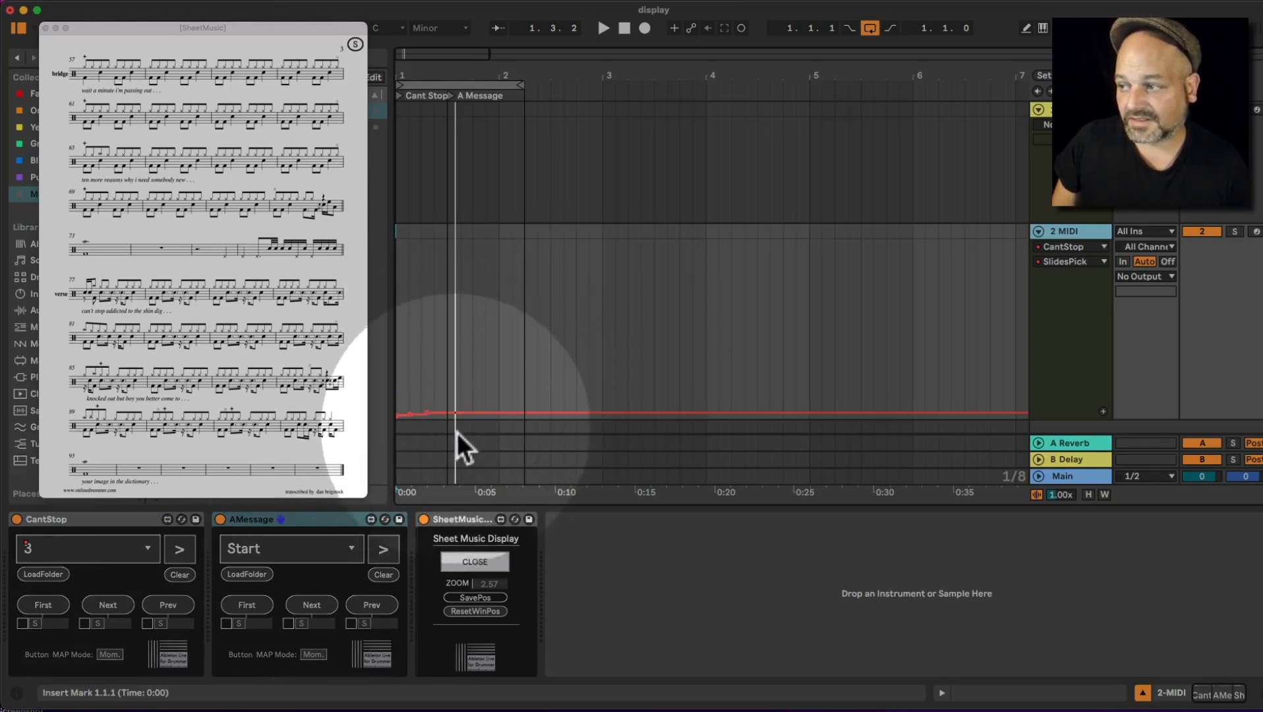
click(1072, 247)
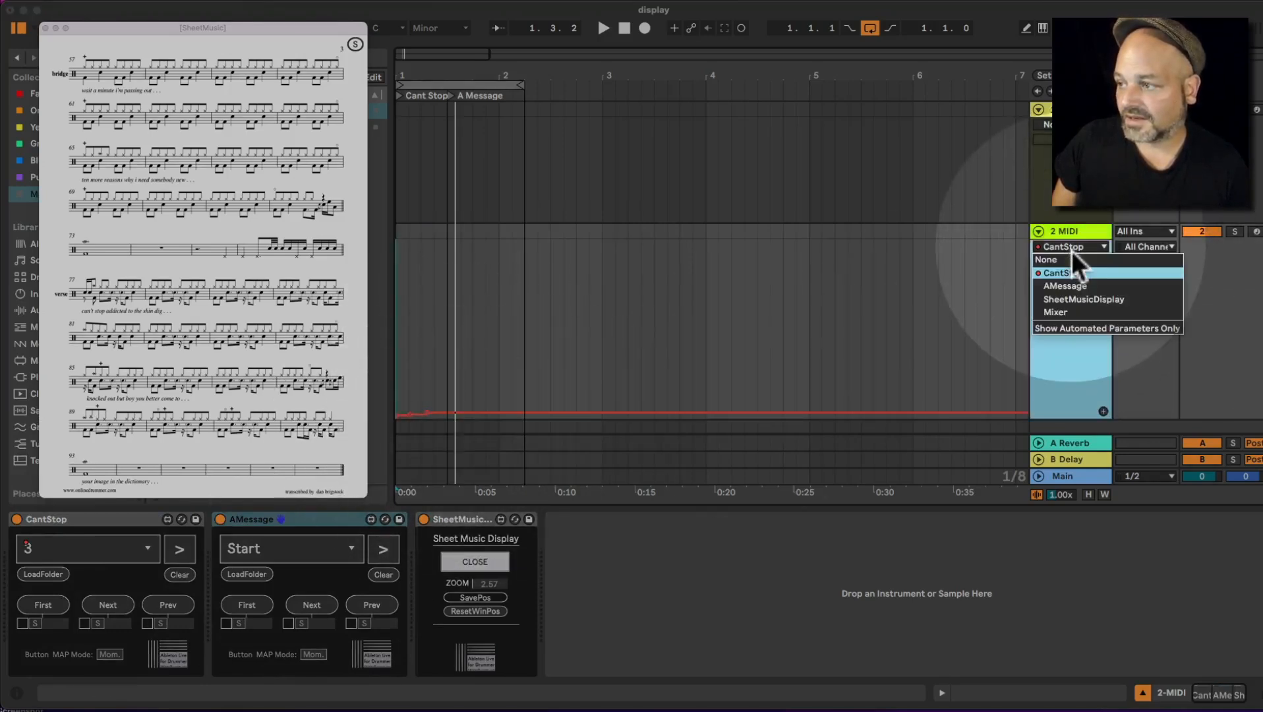
click(1068, 288)
click(1064, 261)
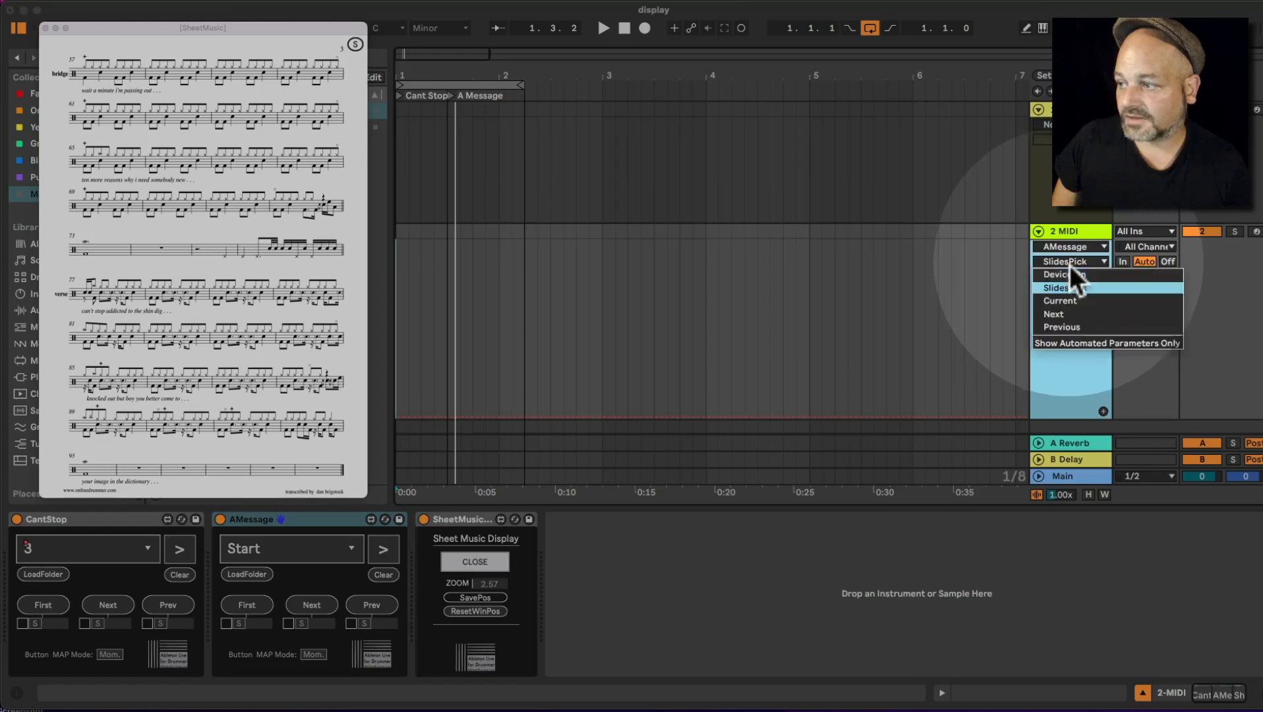
click(1066, 291)
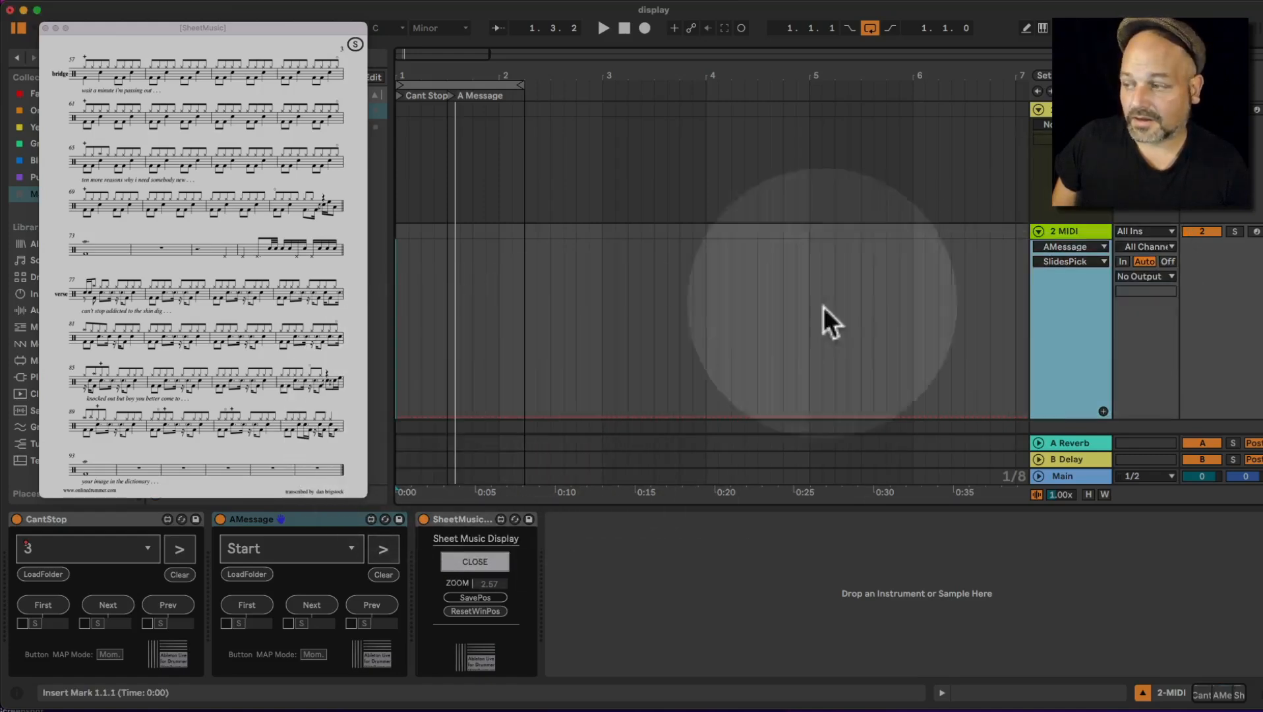
- Check the CantStop device's SlidesPick envelope, return to AMessage's envelope, and set the AMessage device to page 3
click(1085, 252)
click(1080, 271)
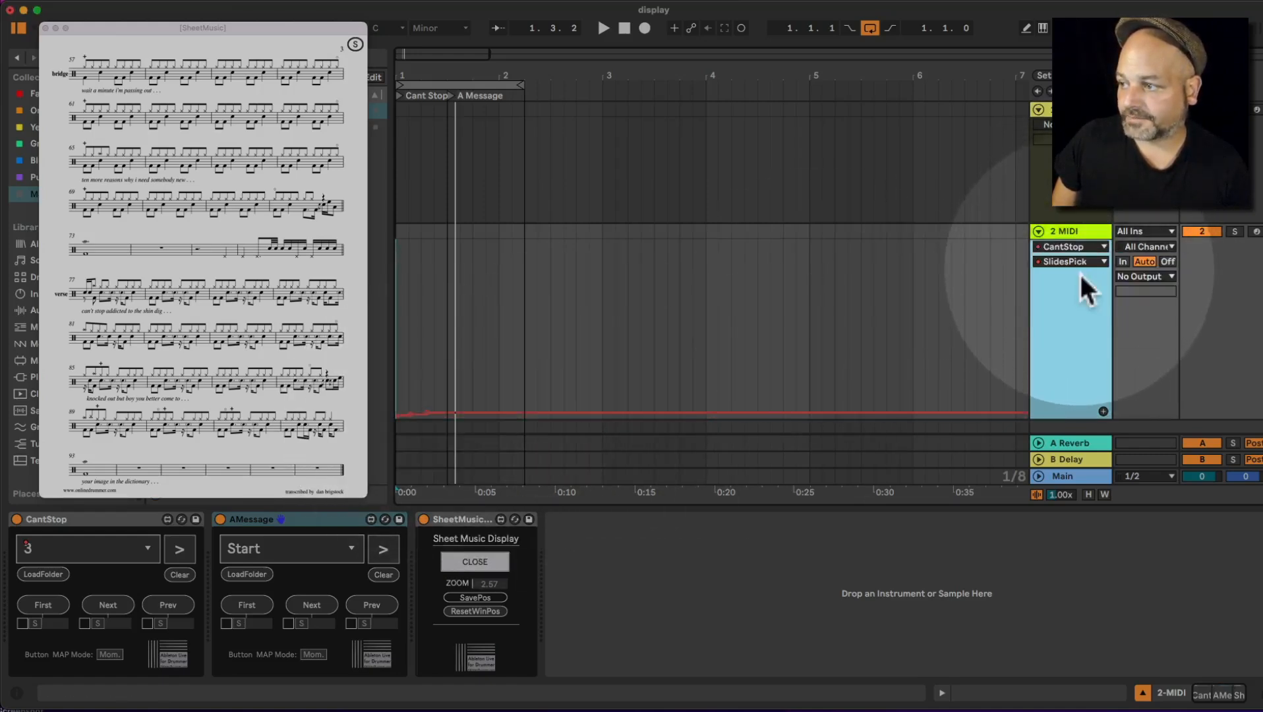
click(330, 558)
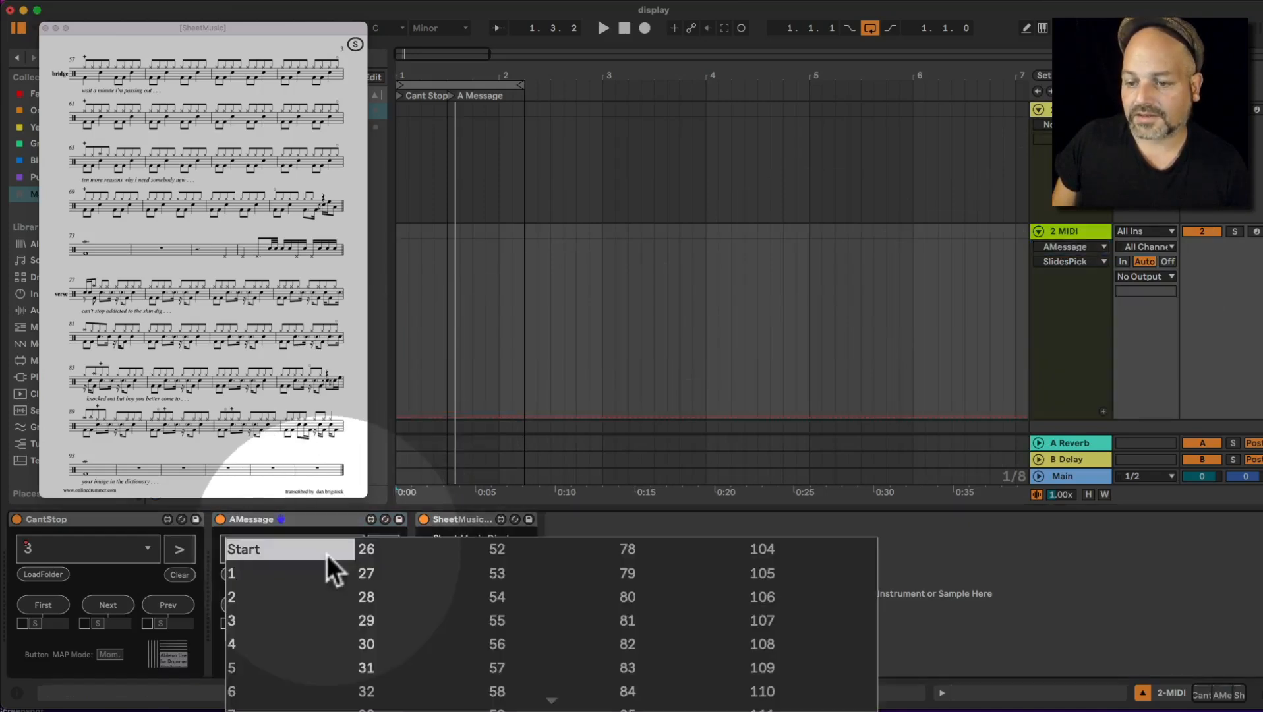
click(307, 620)
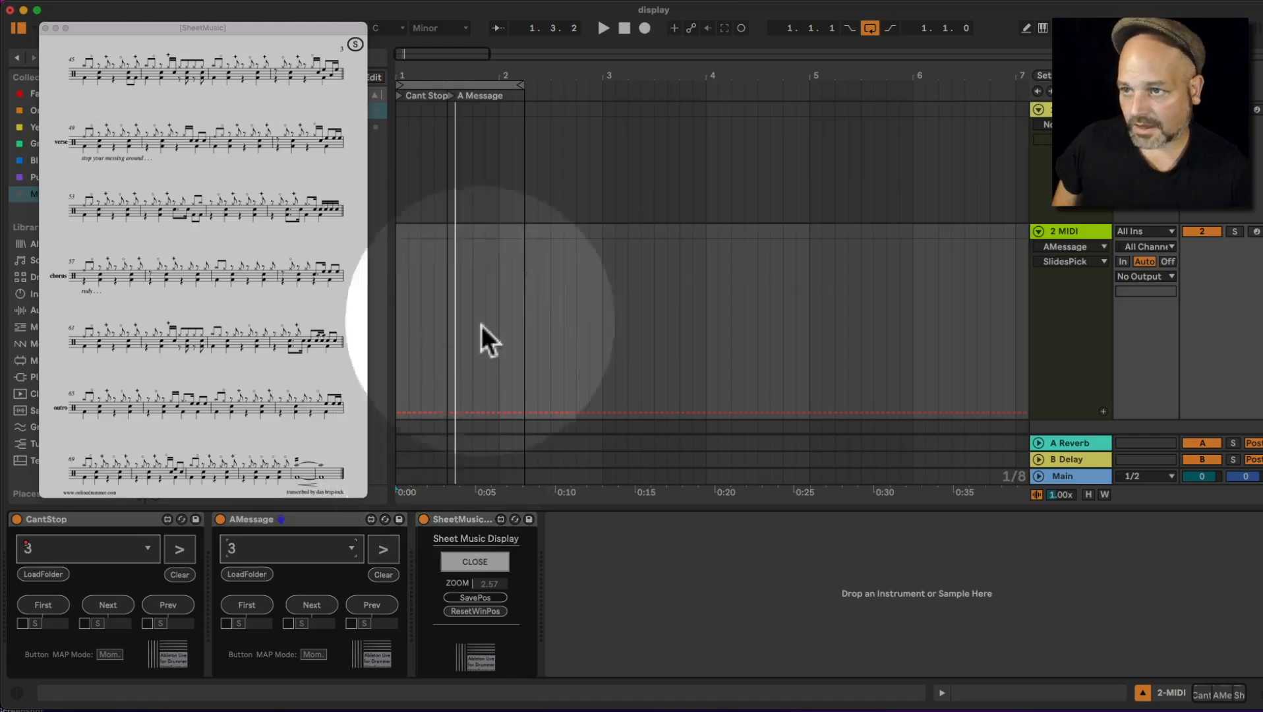
- Add a SlidesPick breakpoint to AMessage's envelope at the A Message locator at 1.3 and lower it to Start
click(448, 75)
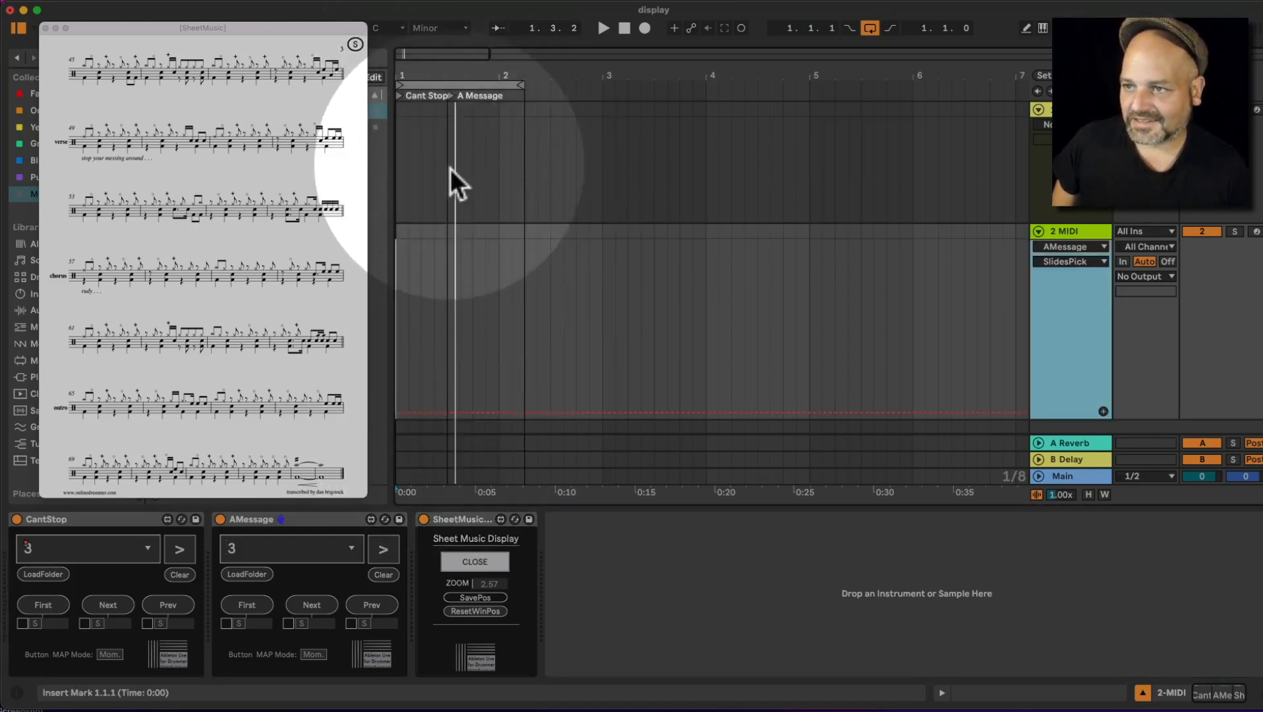
drag(465, 93, 465, 170)
drag(538, 76, 493, 80)
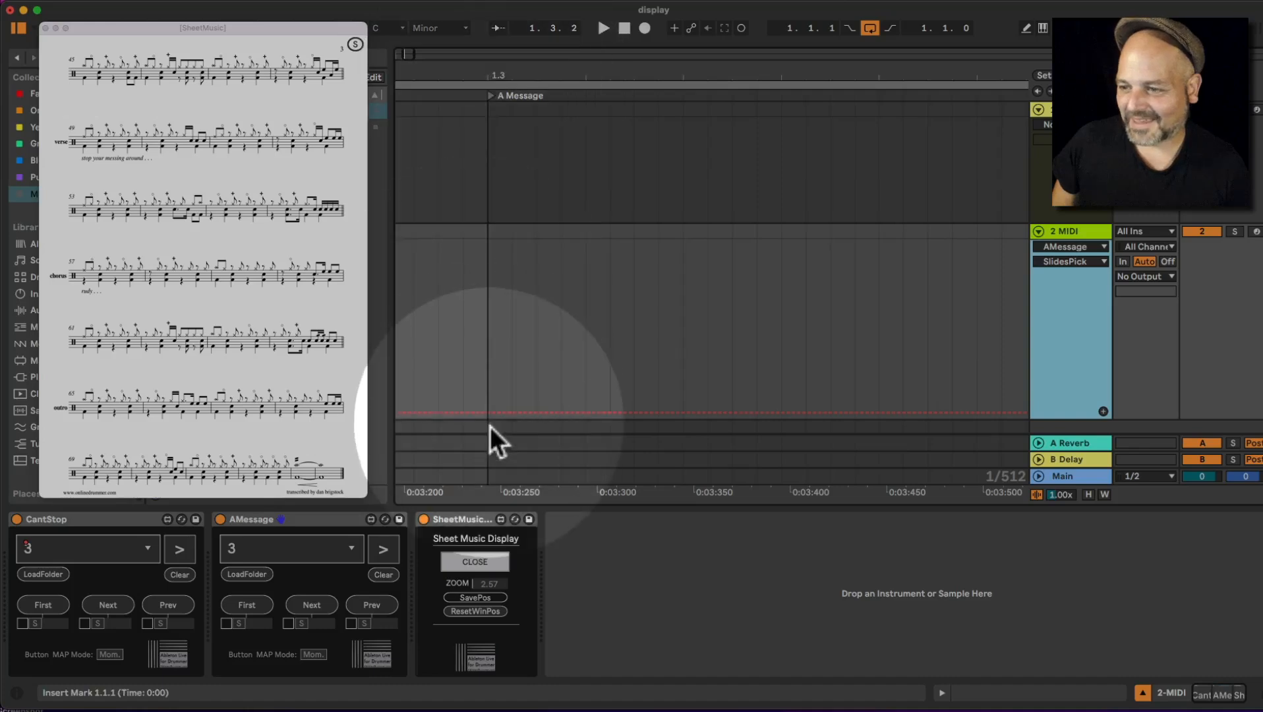
click(487, 413)
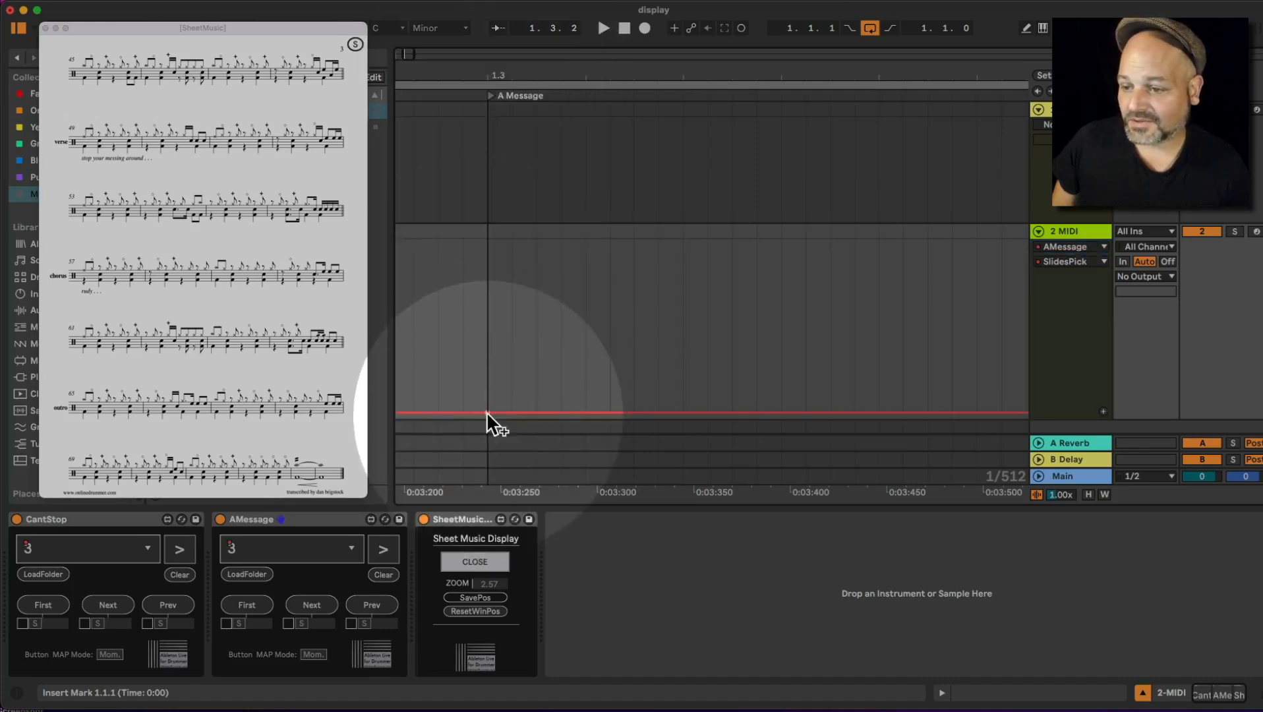
drag(487, 413, 488, 417)
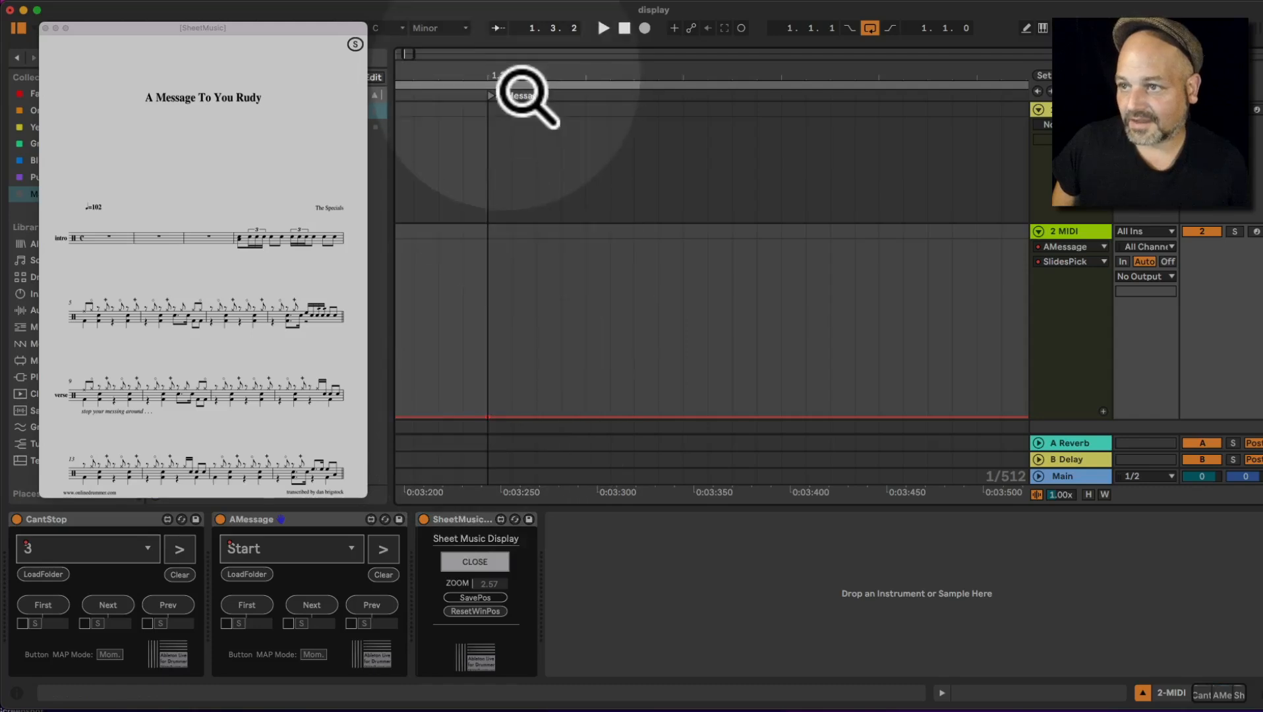
- Add a second SlidesPick breakpoint right at the A Message locator and raise it to page 1
drag(528, 93, 528, 115)
drag(469, 410, 476, 411)
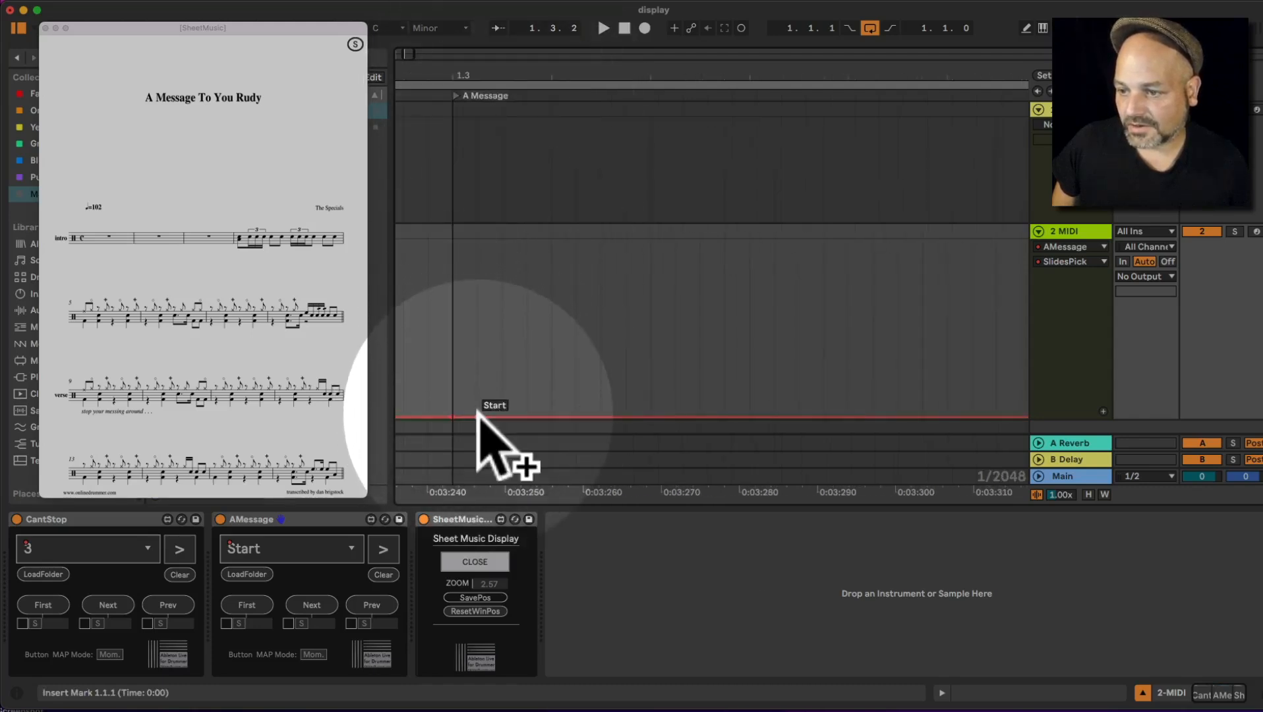
click(477, 417)
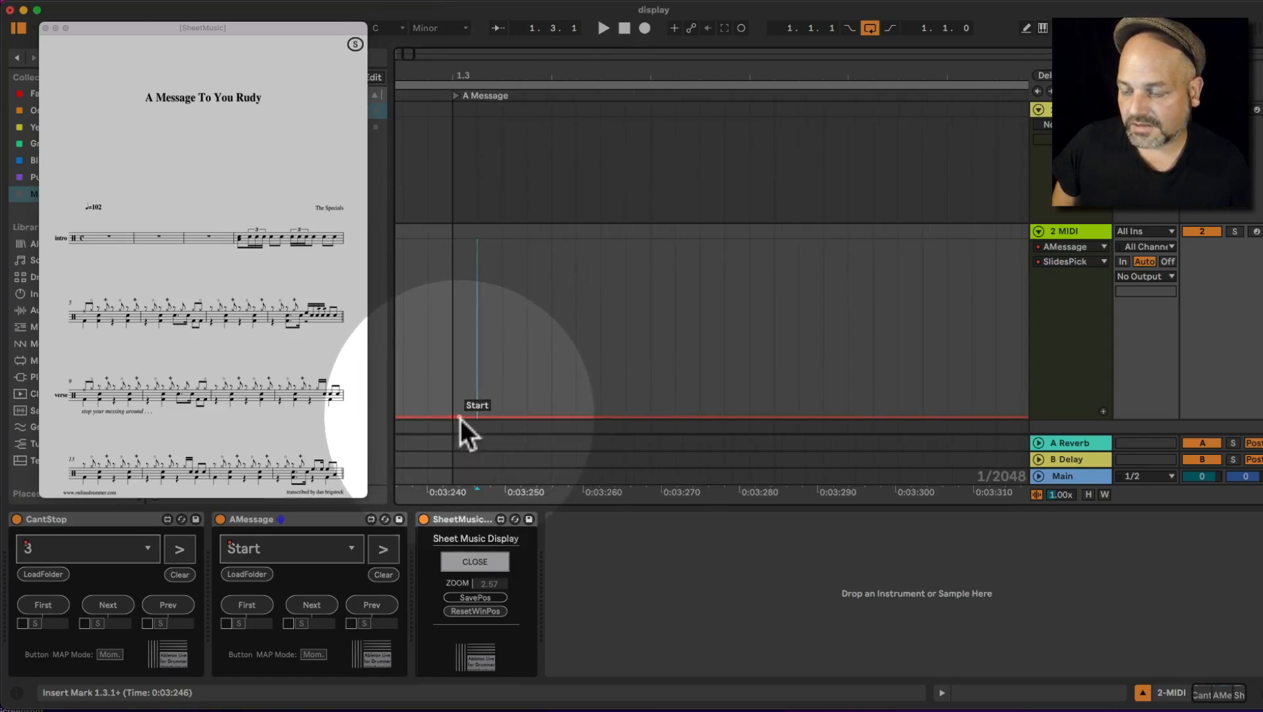
drag(460, 415, 460, 413)
- Add a SlidesPick step for page 2 at 1.4 in the A Message section
mouse_move(532, 74)
mouse_down()
mouse_move(521, 77)
mouse_move(534, 69)
mouse_up()
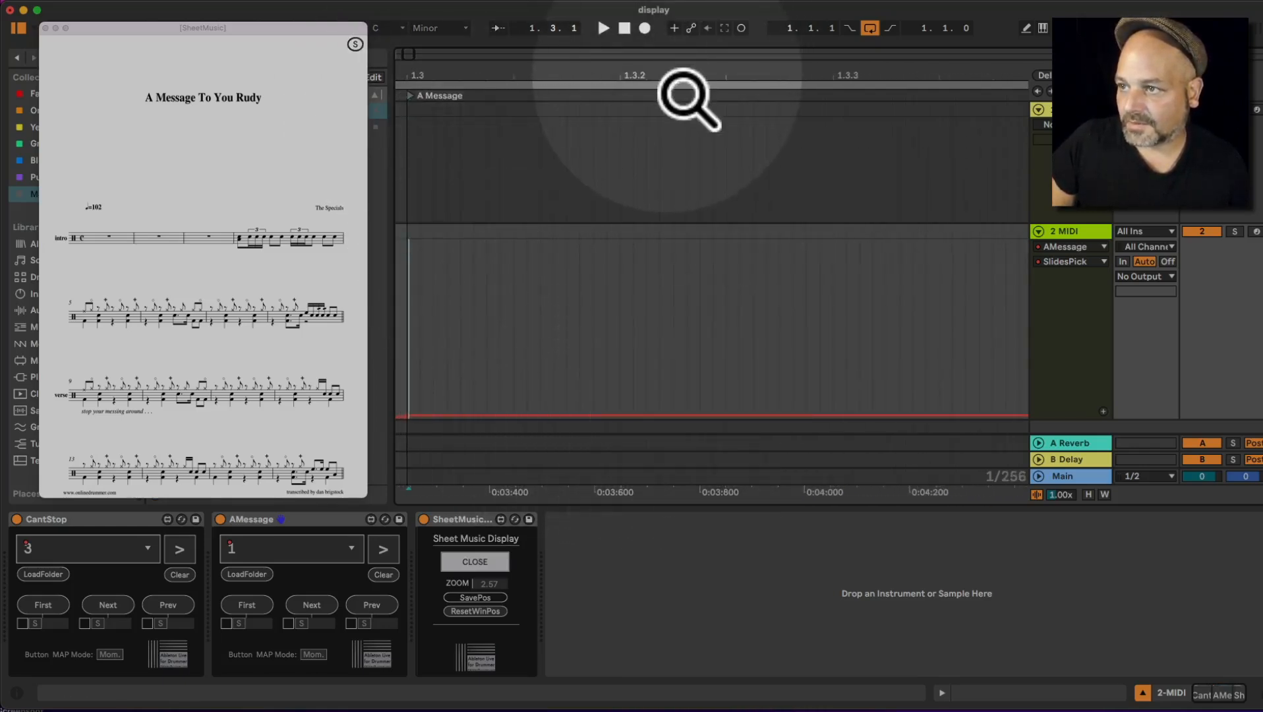
drag(691, 96, 524, 92)
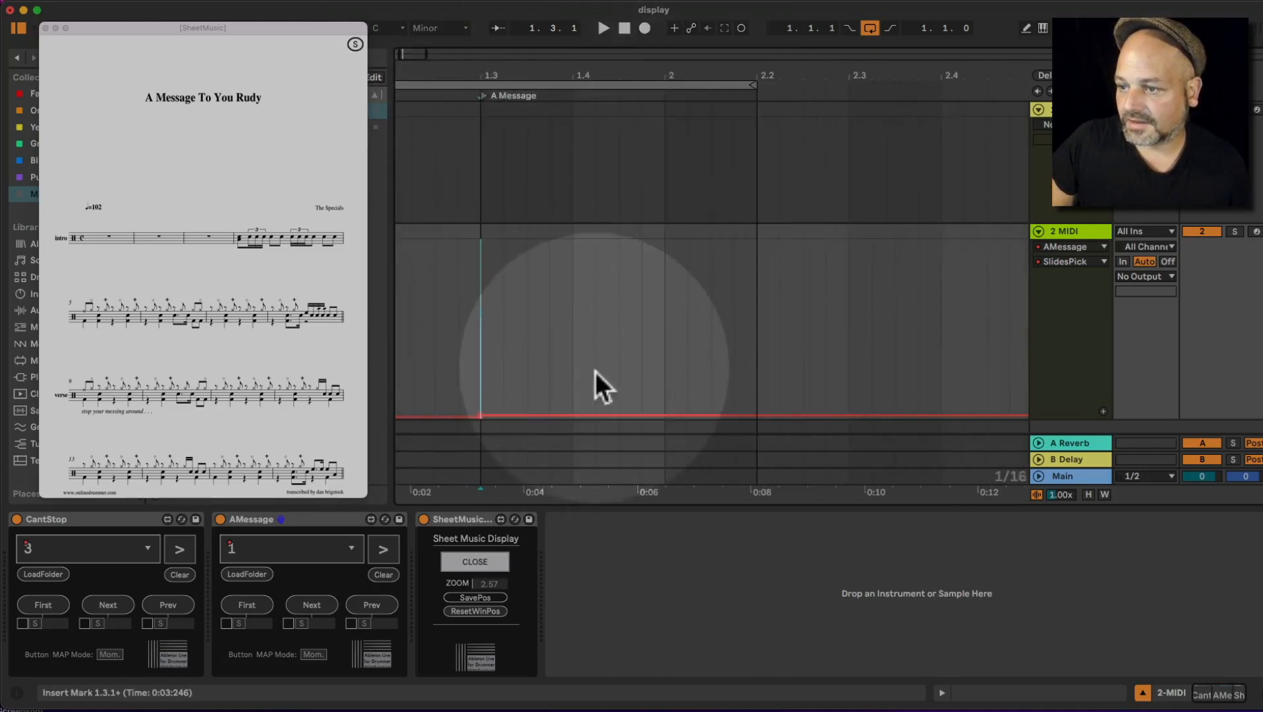
click(573, 416)
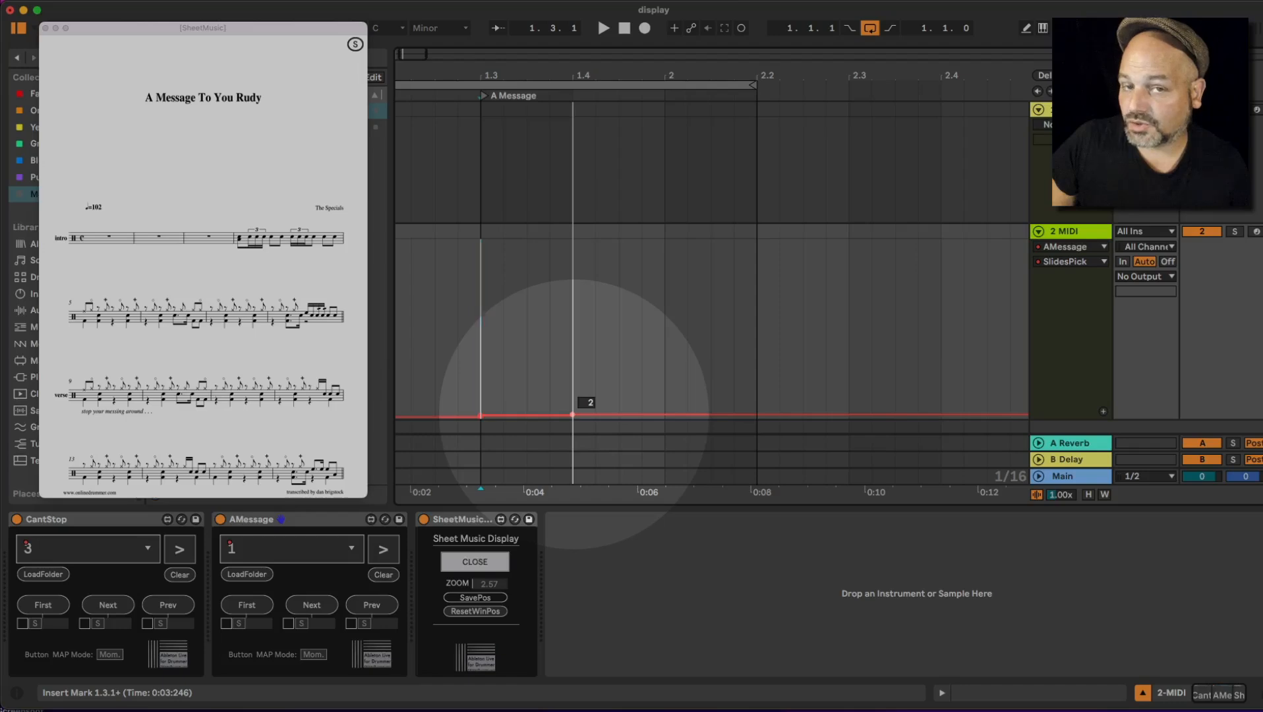
- Add a SlidesPick breakpoint at 2.1.1, try entering 2 as its exact value, and raise it to page 3
click(665, 415)
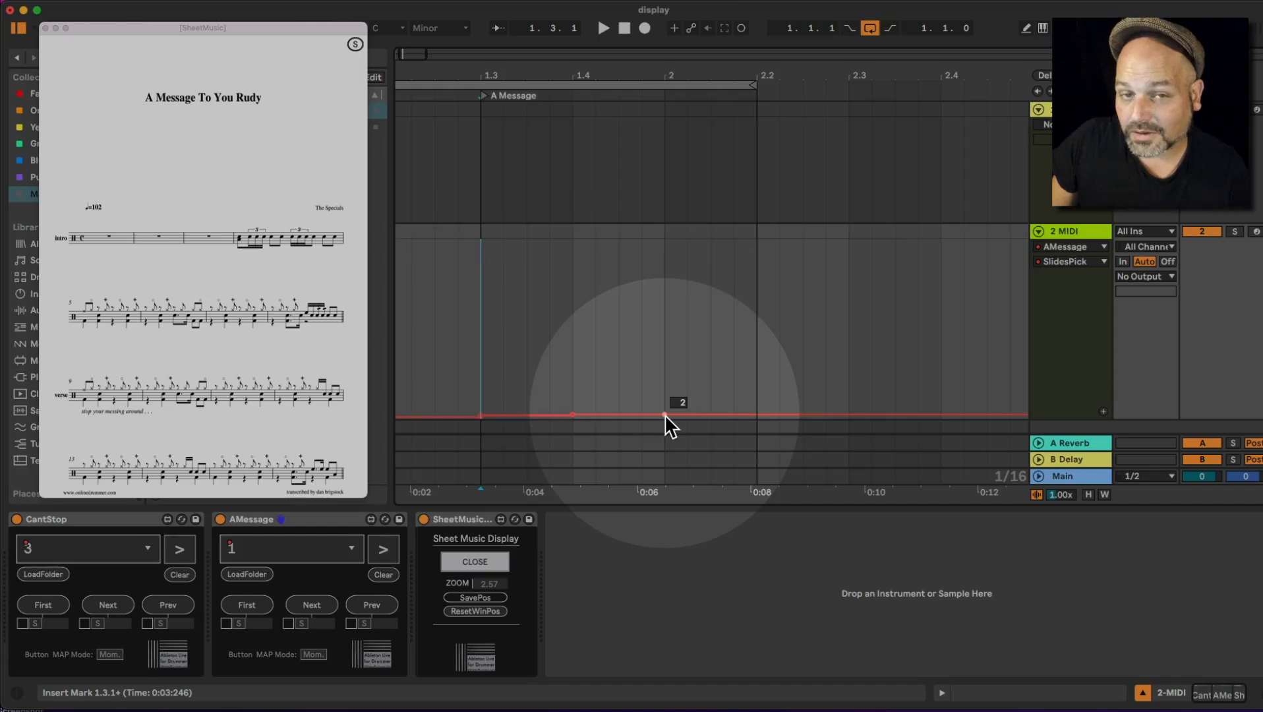
drag(664, 414, 663, 283)
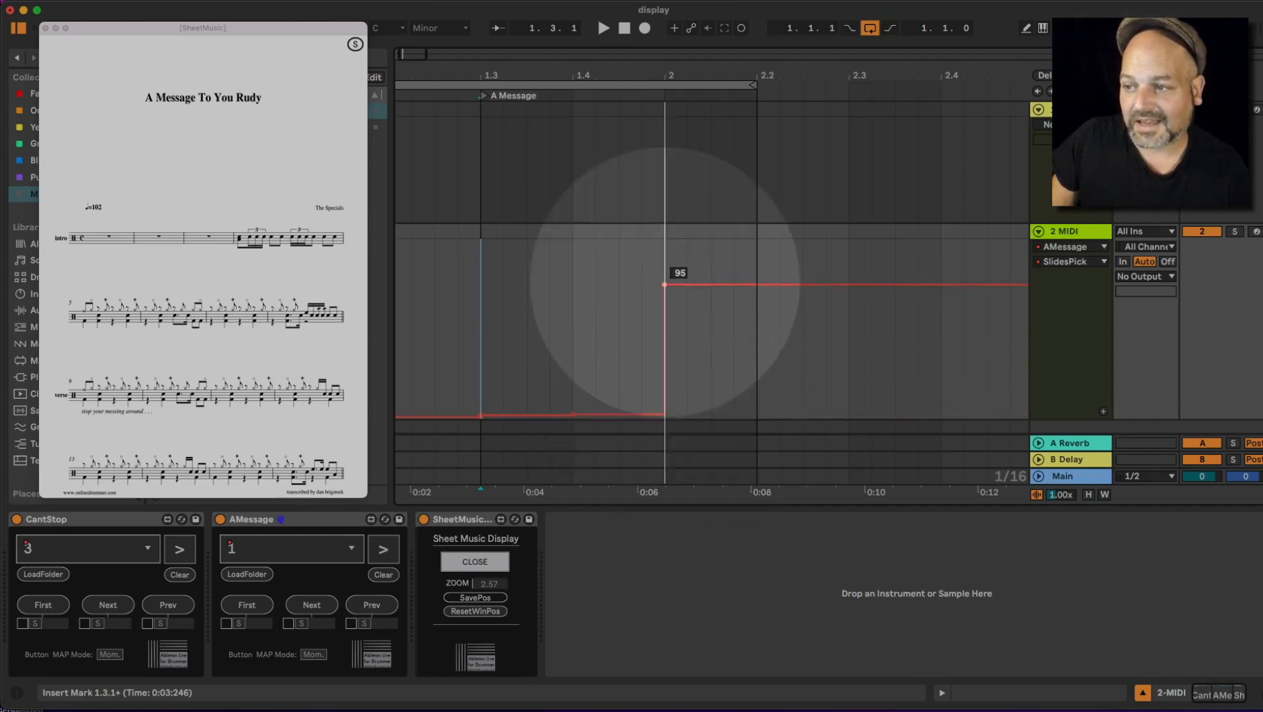
right_click(664, 288)
click(714, 295)
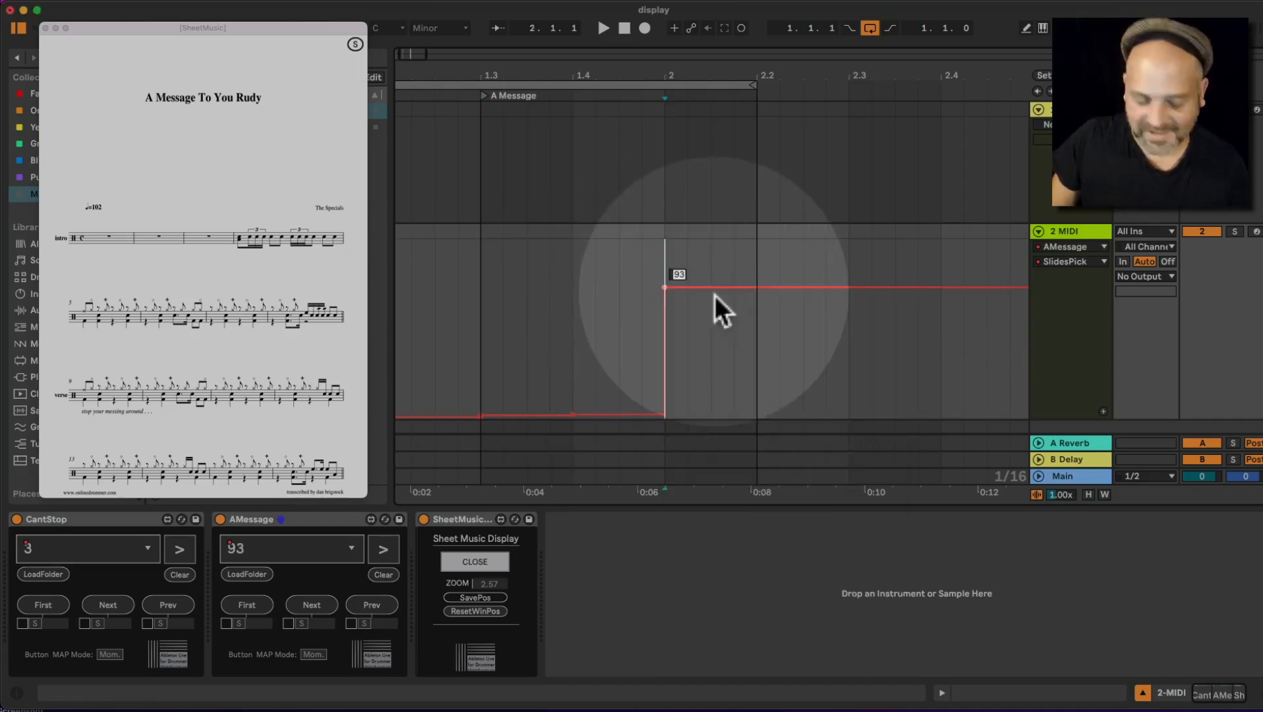
text(2)
key(Return)
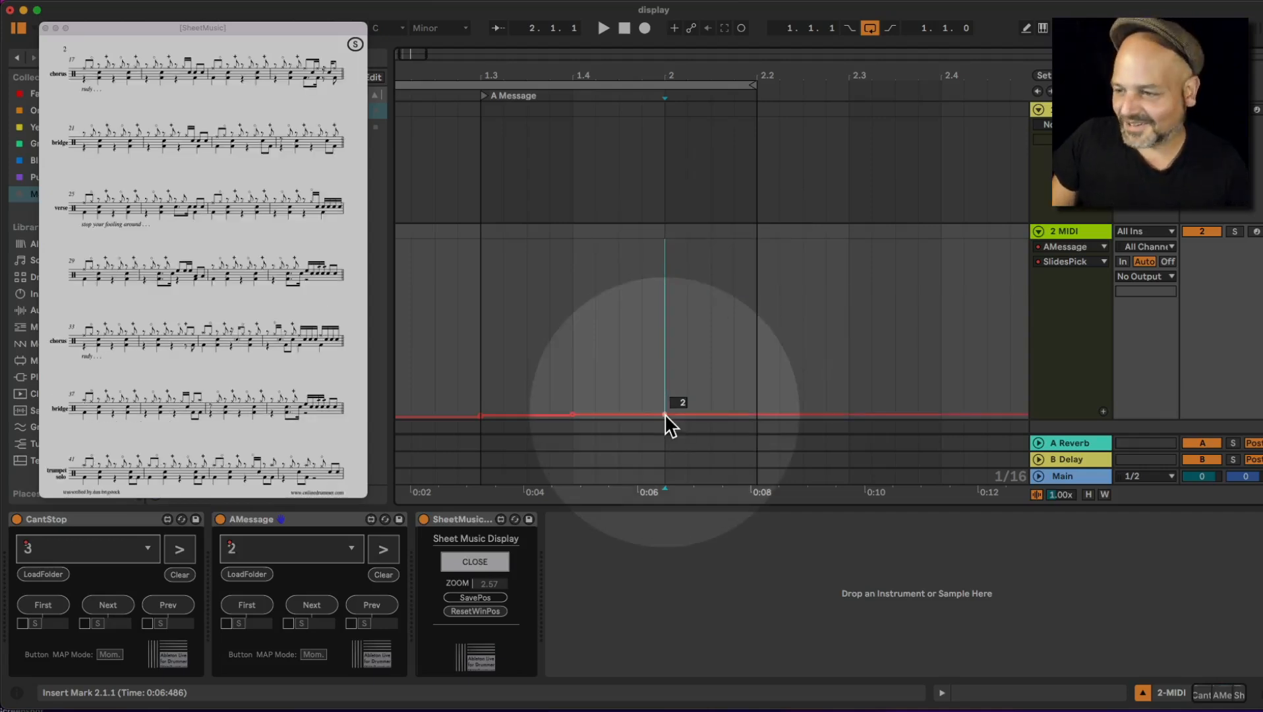
drag(664, 413, 665, 416)
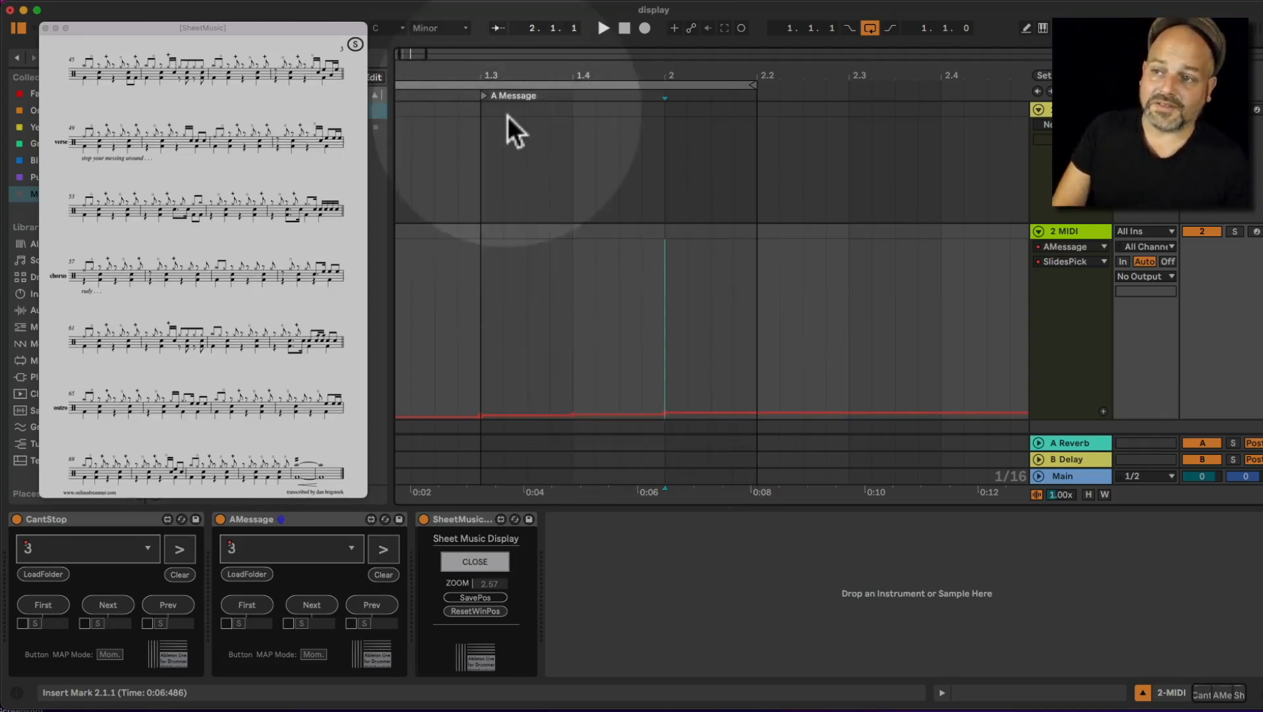
- Play the Arrangement from 1.1.1 to check the automated page changes across both songs
drag(501, 98, 485, 76)
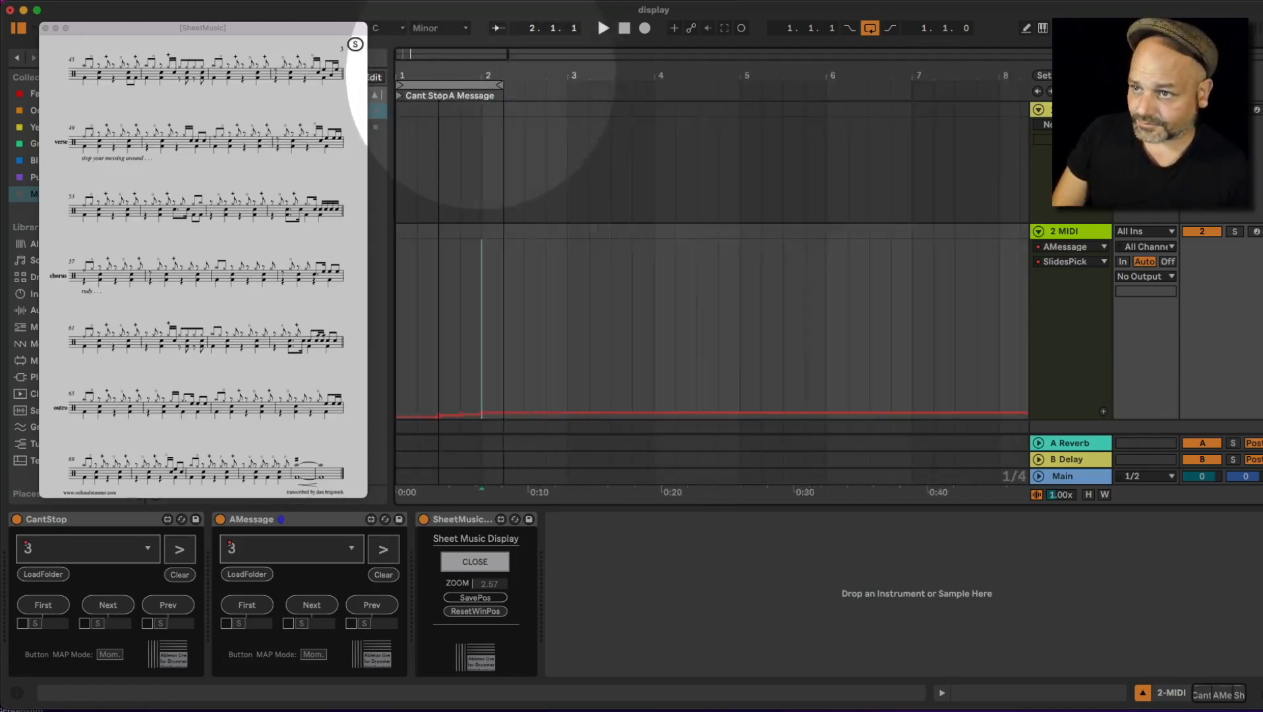
click(398, 111)
key(space)
scroll(136, 299, down, 15)
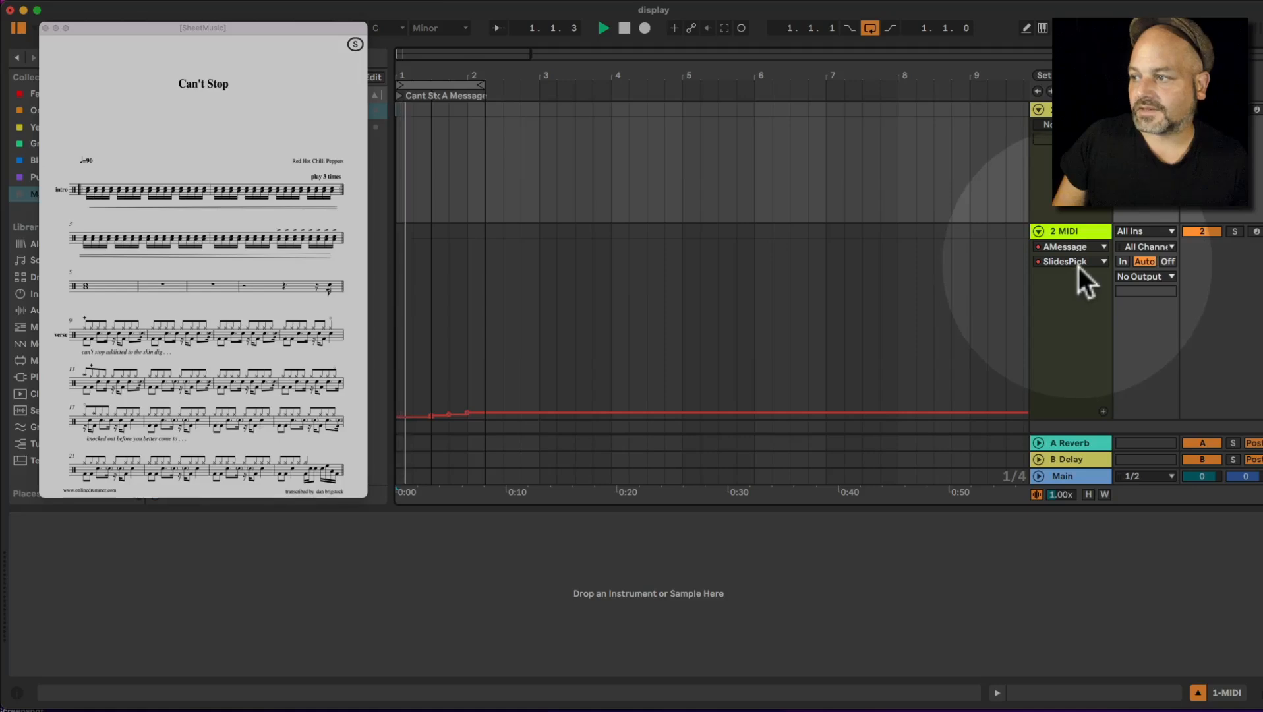
- Show the CantStop device's SlidesPick envelope in the 2 MIDI track's automation lane while the Arrangement plays
click(1075, 262)
click(1083, 261)
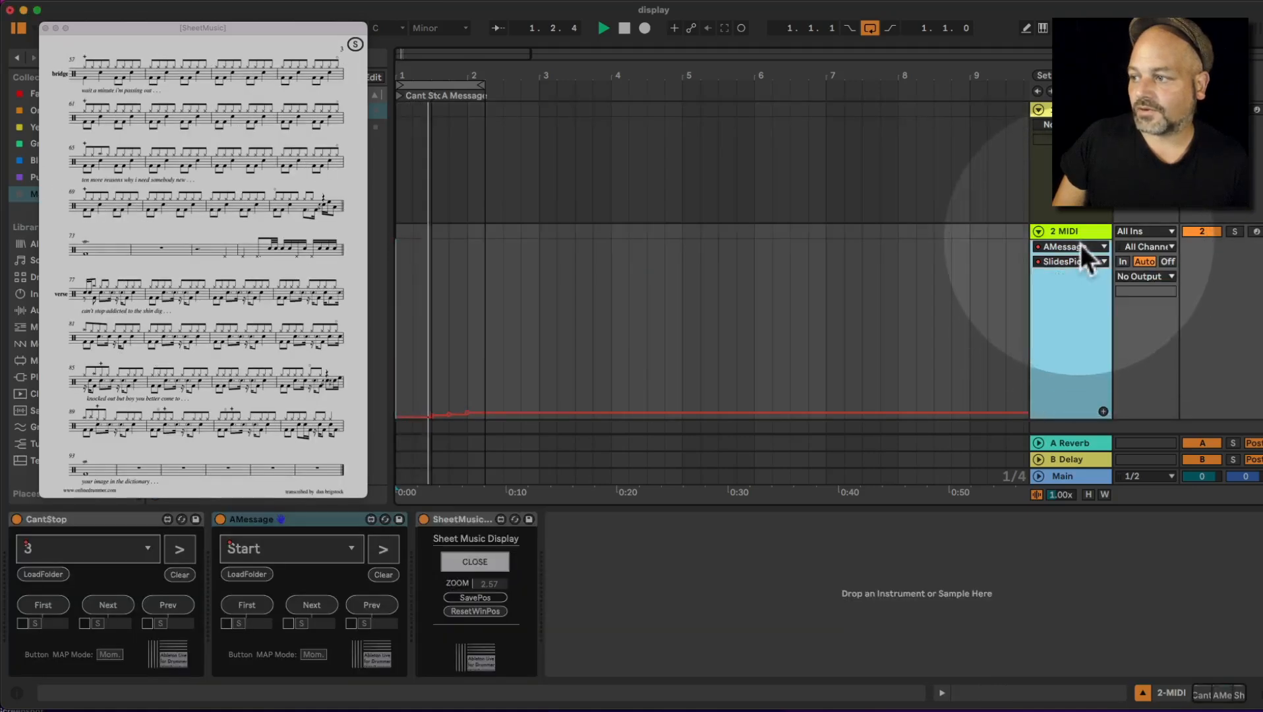
click(1079, 246)
click(1075, 273)
click(1074, 263)
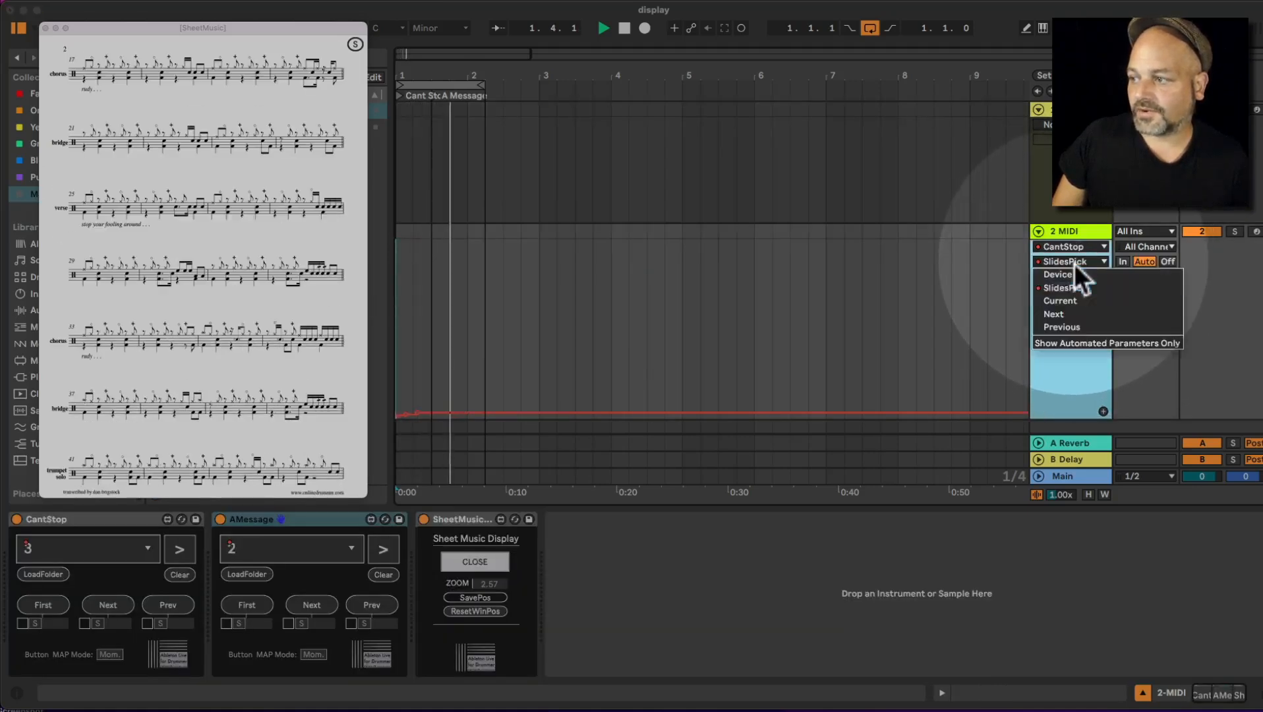
click(1073, 261)
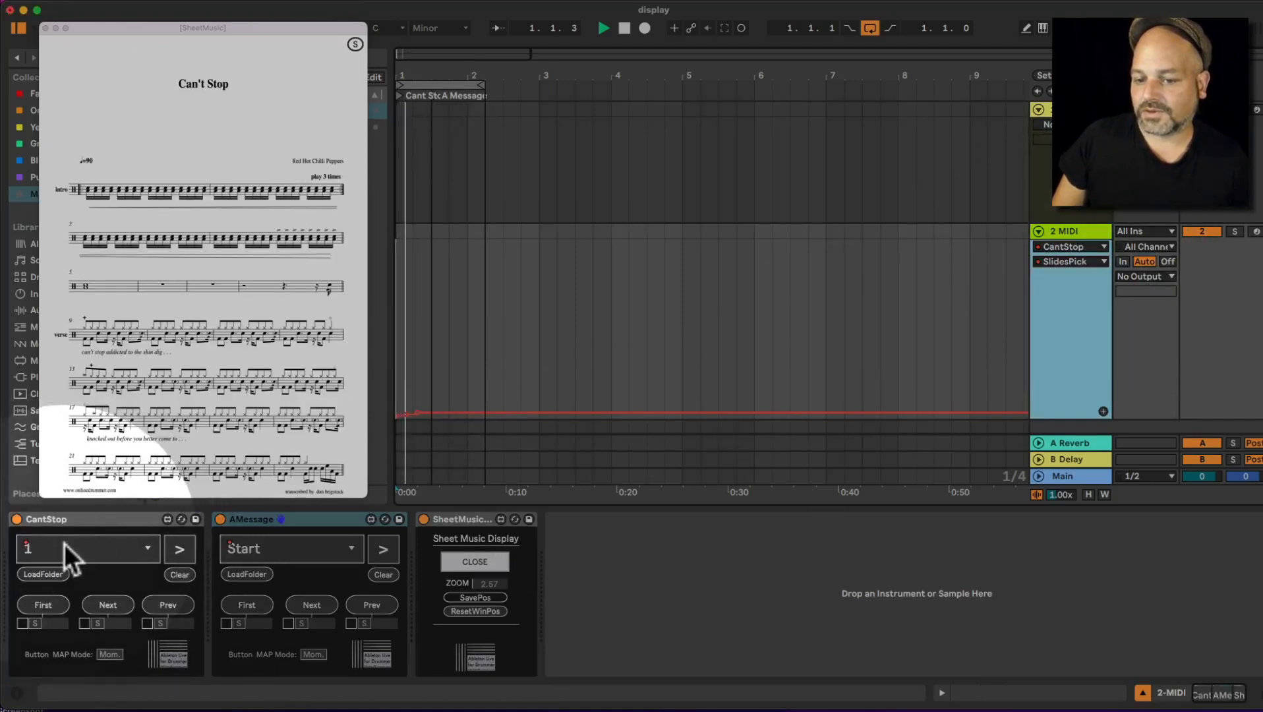
click(177, 560)
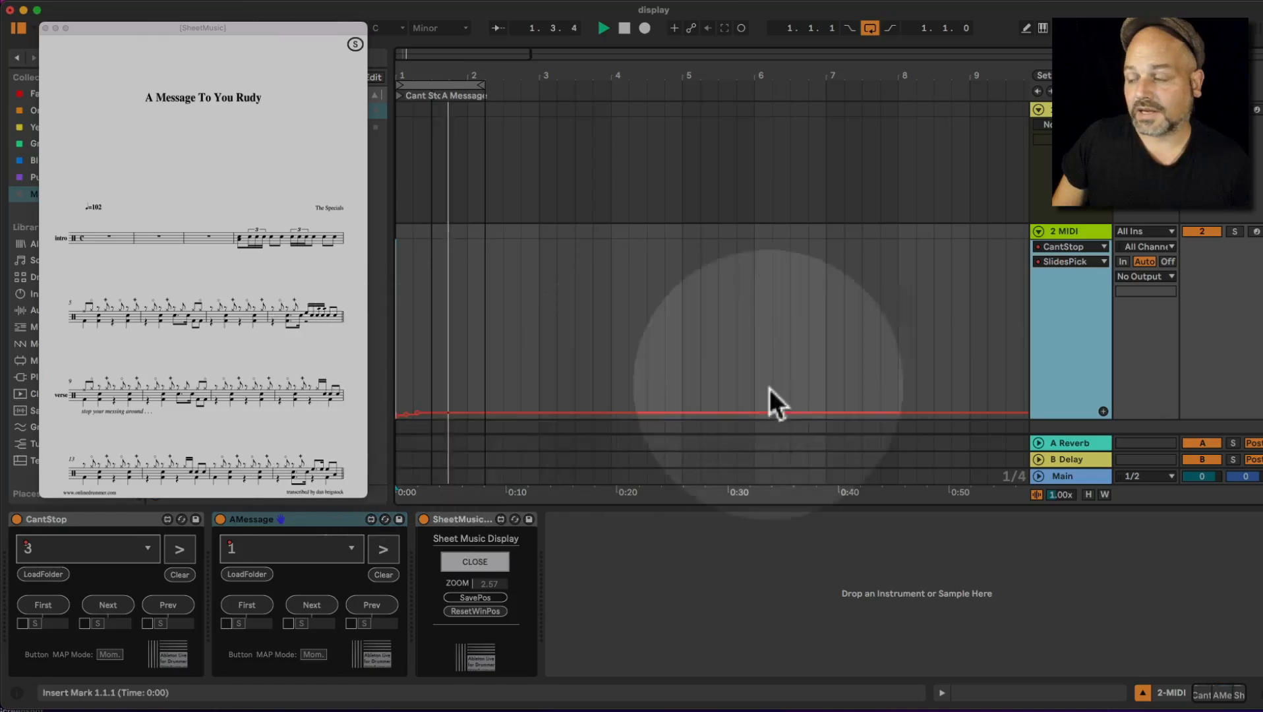
- Place CantStop's SlidesPick envelope in a separate automation lane below the 2 MIDI track, and remove that lane
click(1103, 411)
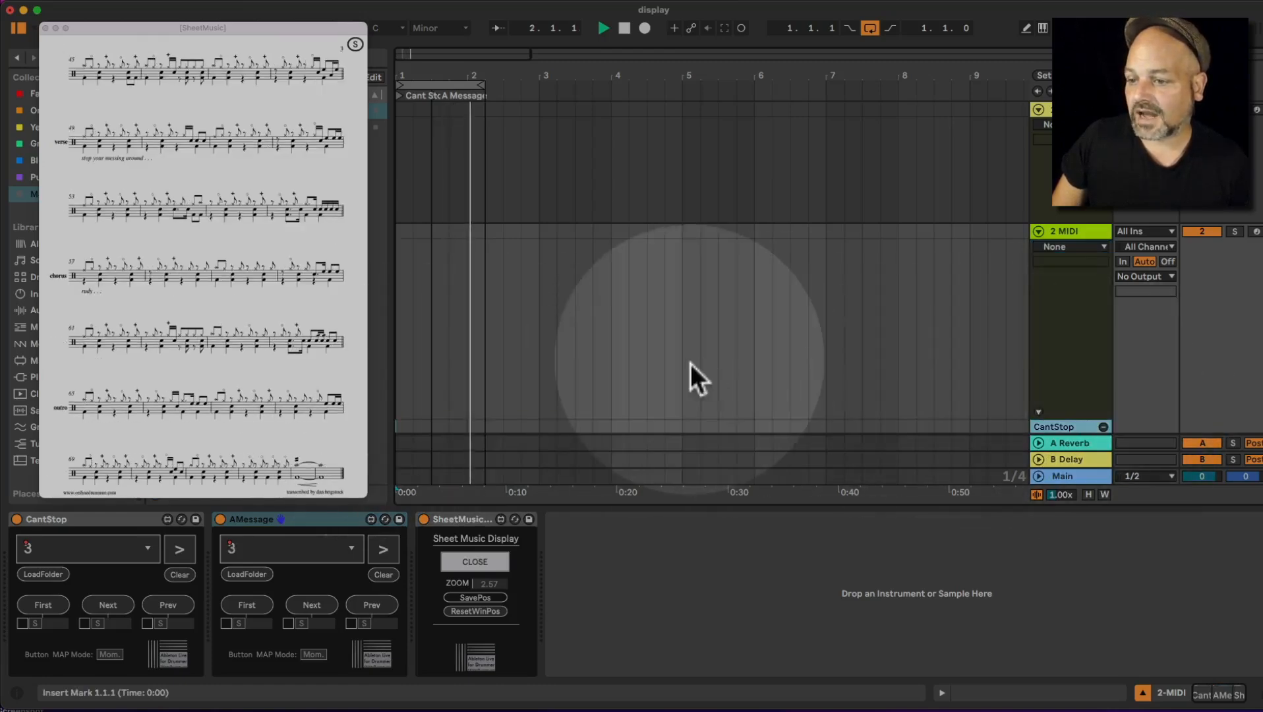
scroll(690, 365, down, 4)
scroll(692, 368, down, 2)
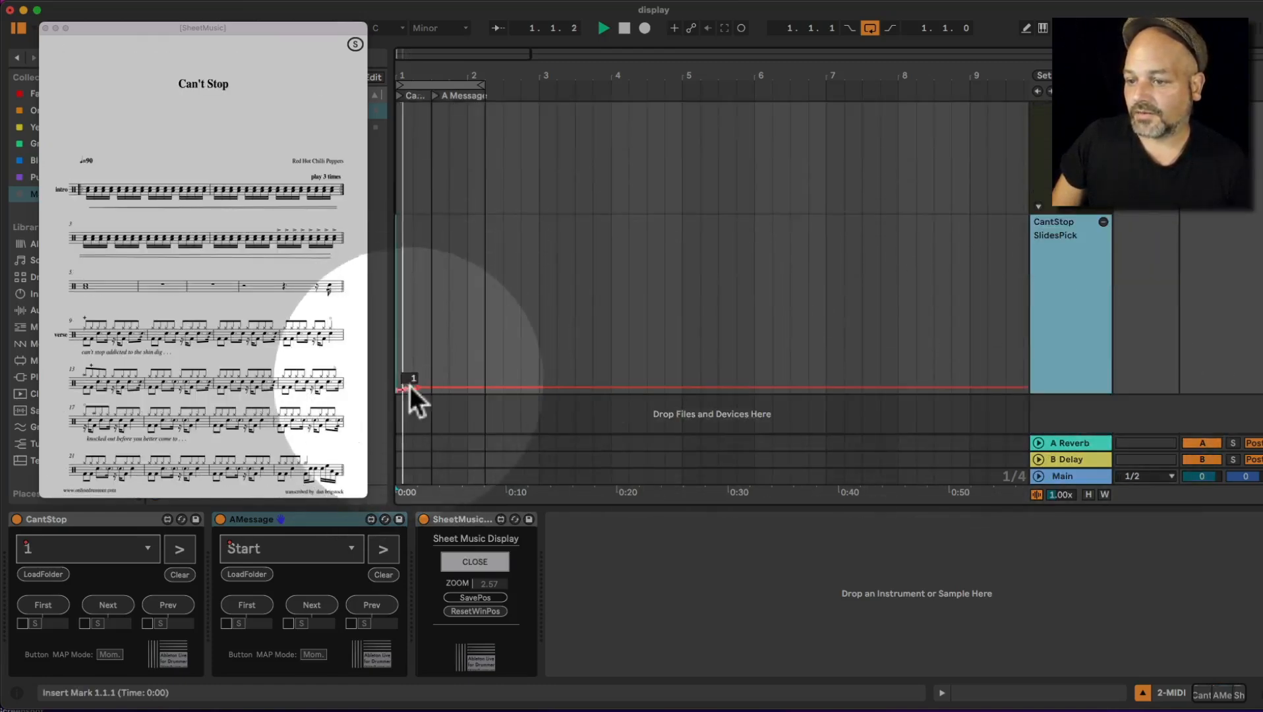
click(1103, 222)
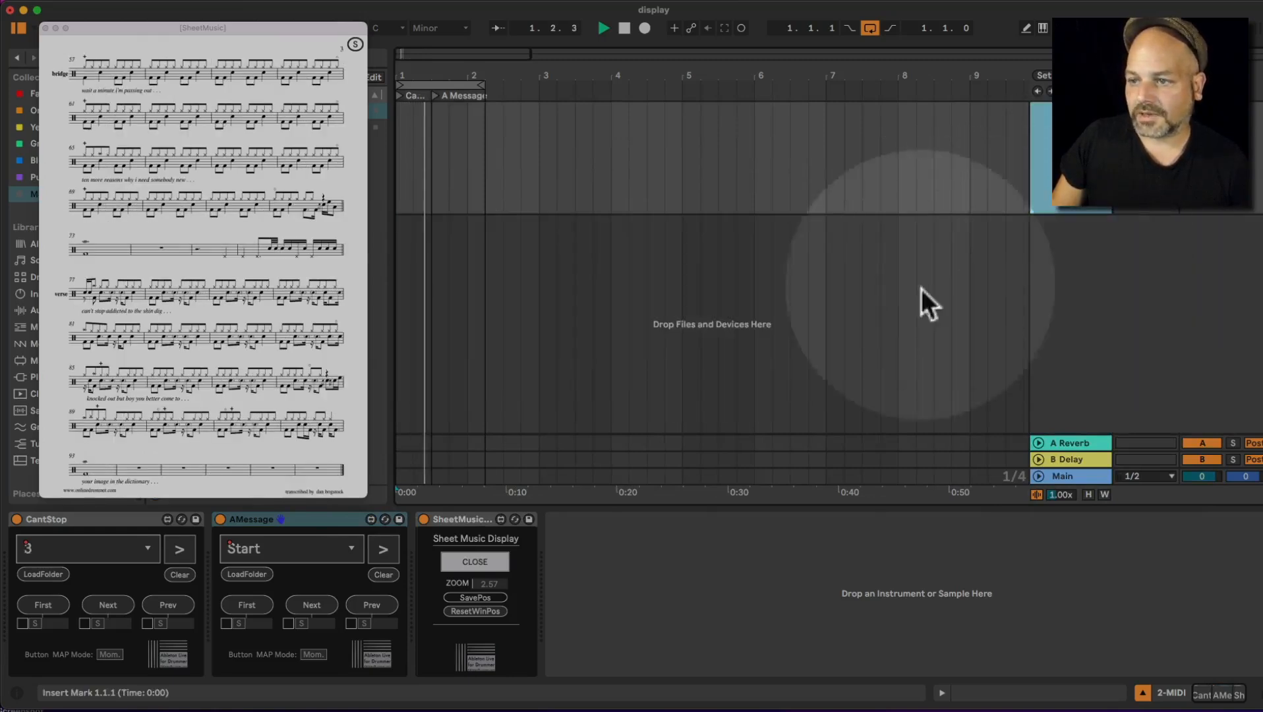
- Select the CantStop device again for the 2 MIDI track's main automation lane to display its SlidesPick envelope
scroll(879, 328, up, 6)
click(1070, 232)
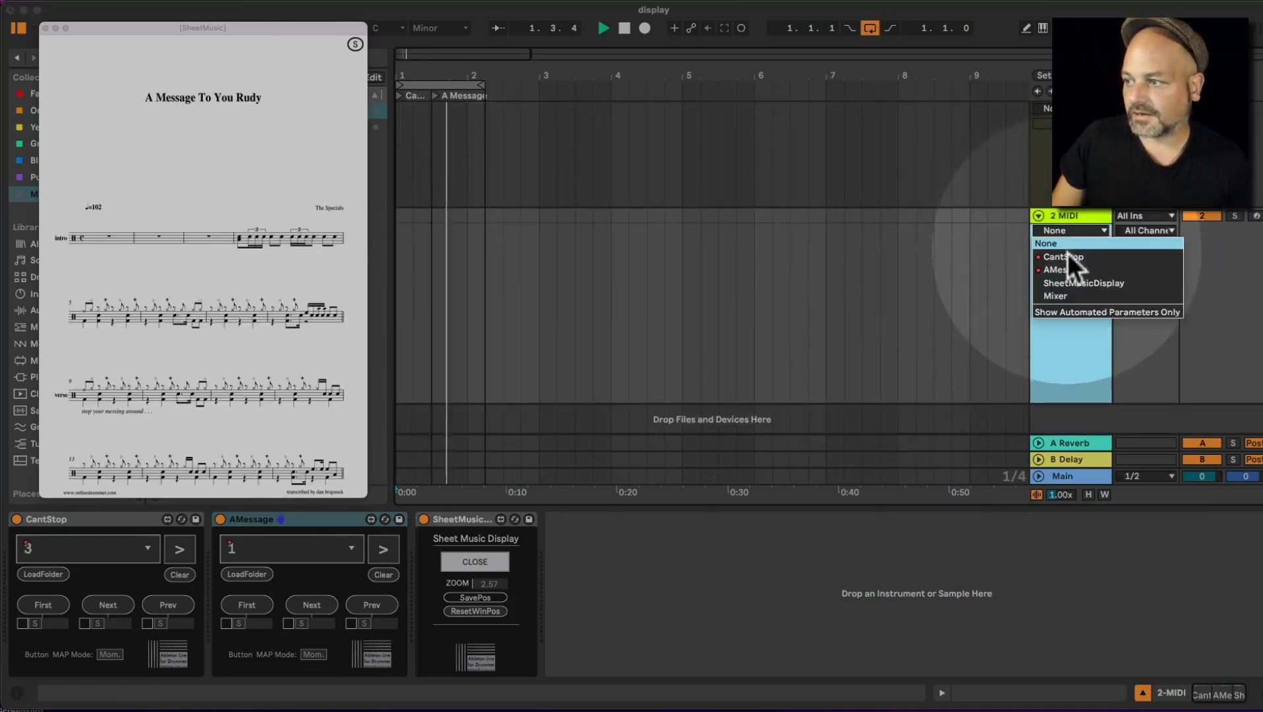
click(1068, 254)
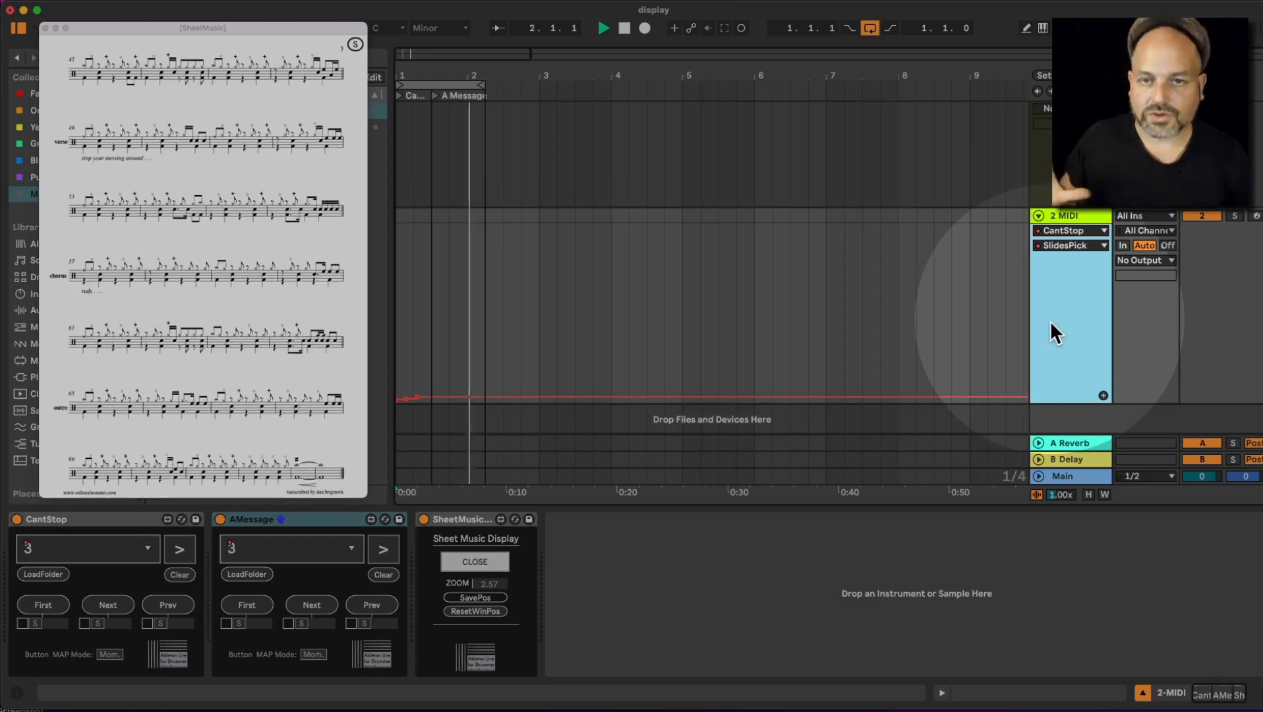